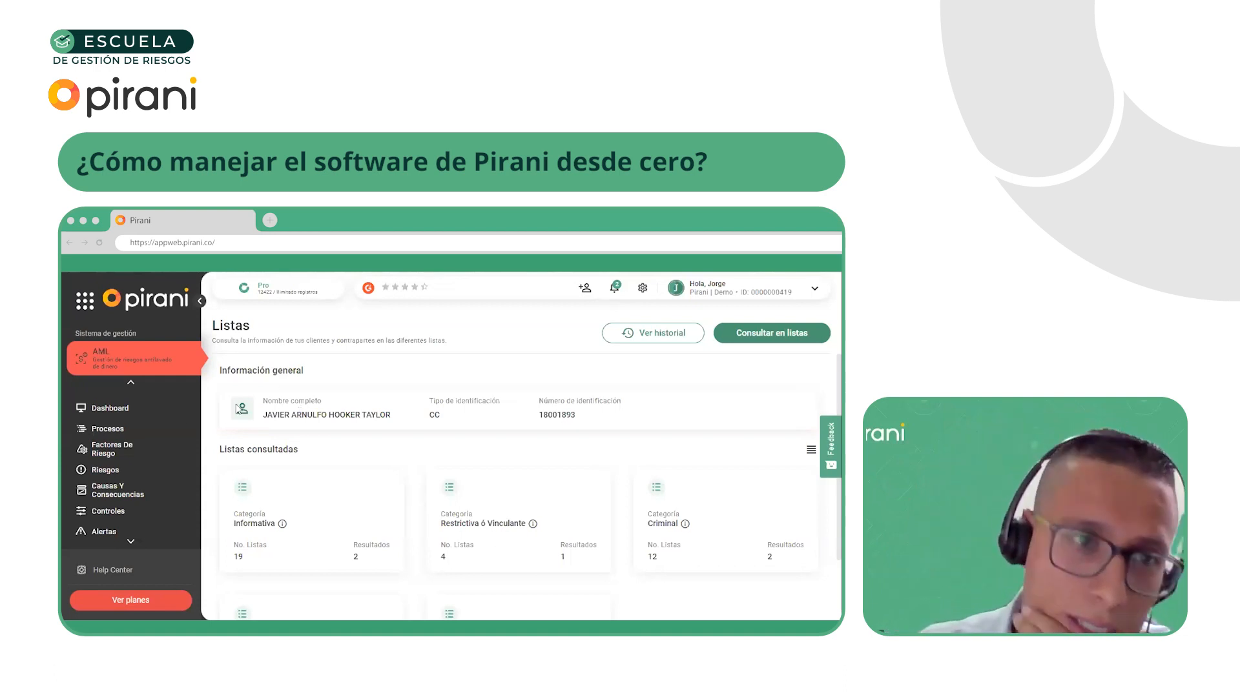
Switch to the ORM operational risk management system and open the heat map (Mapa de calor) parametrization
{"action": "left_click", "coordinate": [97, 307]}
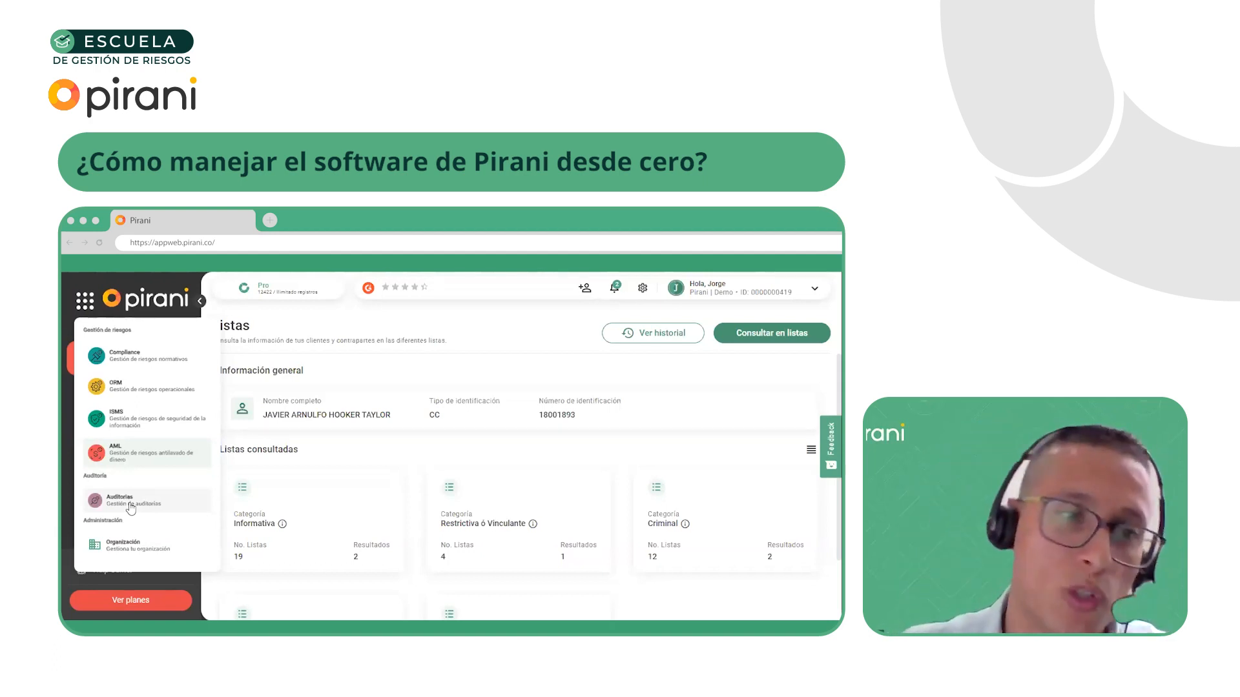
{"action": "left_click", "coordinate": [180, 445]}
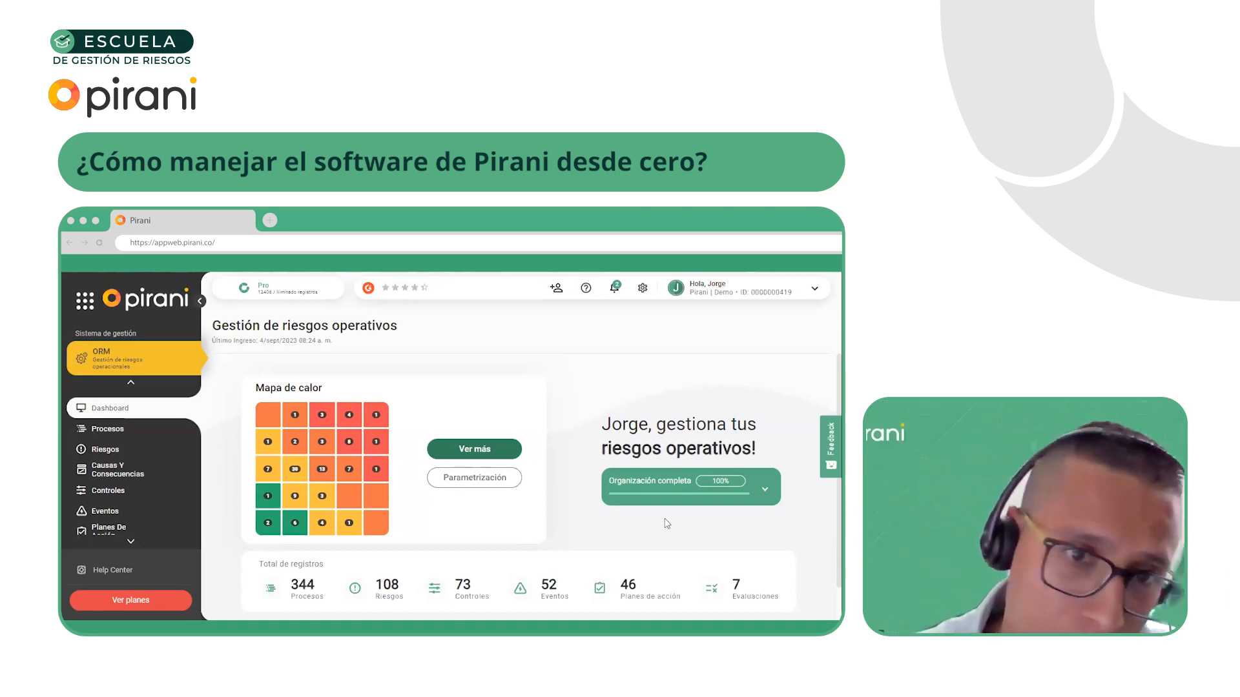
{"action": "left_click", "coordinate": [457, 479]}
{"action": "left_click", "coordinate": [499, 547]}
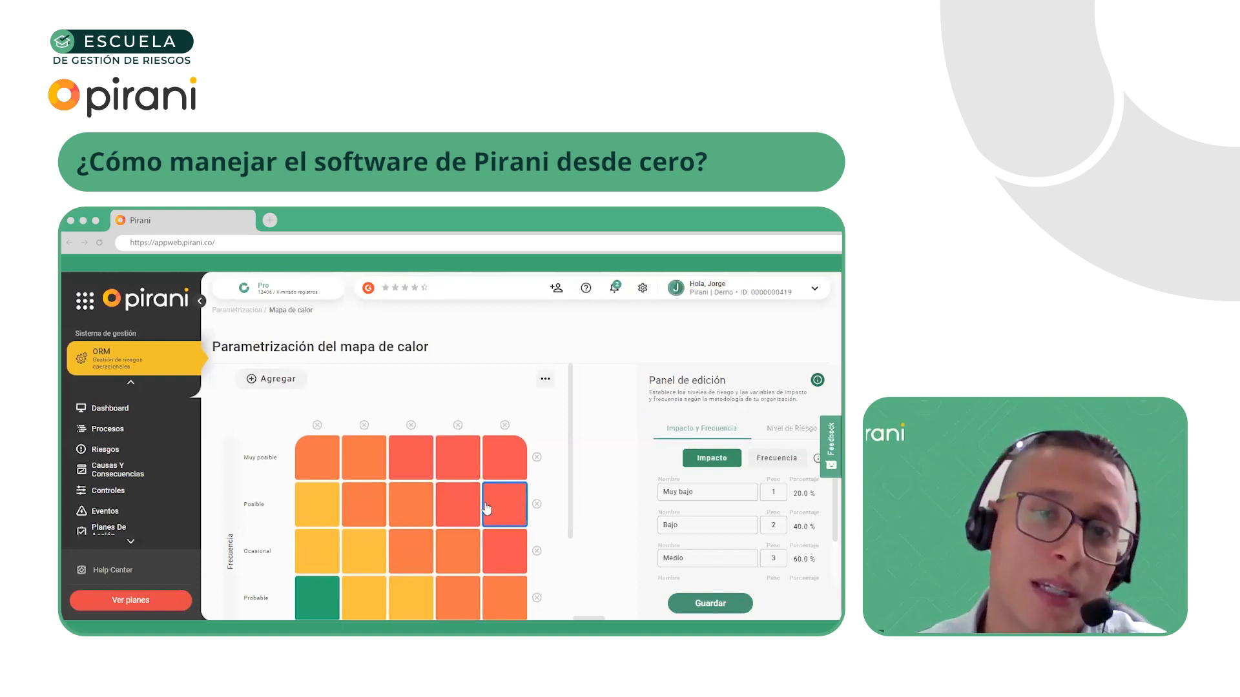
Remove the Muy bajo impact column and the Muy posible frequency row from the heat map
{"action": "scroll", "coordinate": [462, 501], "scroll_direction": "down", "scroll_amount": 2}
{"action": "scroll", "coordinate": [463, 502], "scroll_direction": "up", "scroll_amount": 2}
{"action": "scroll", "coordinate": [463, 510], "scroll_direction": "down", "scroll_amount": 2}
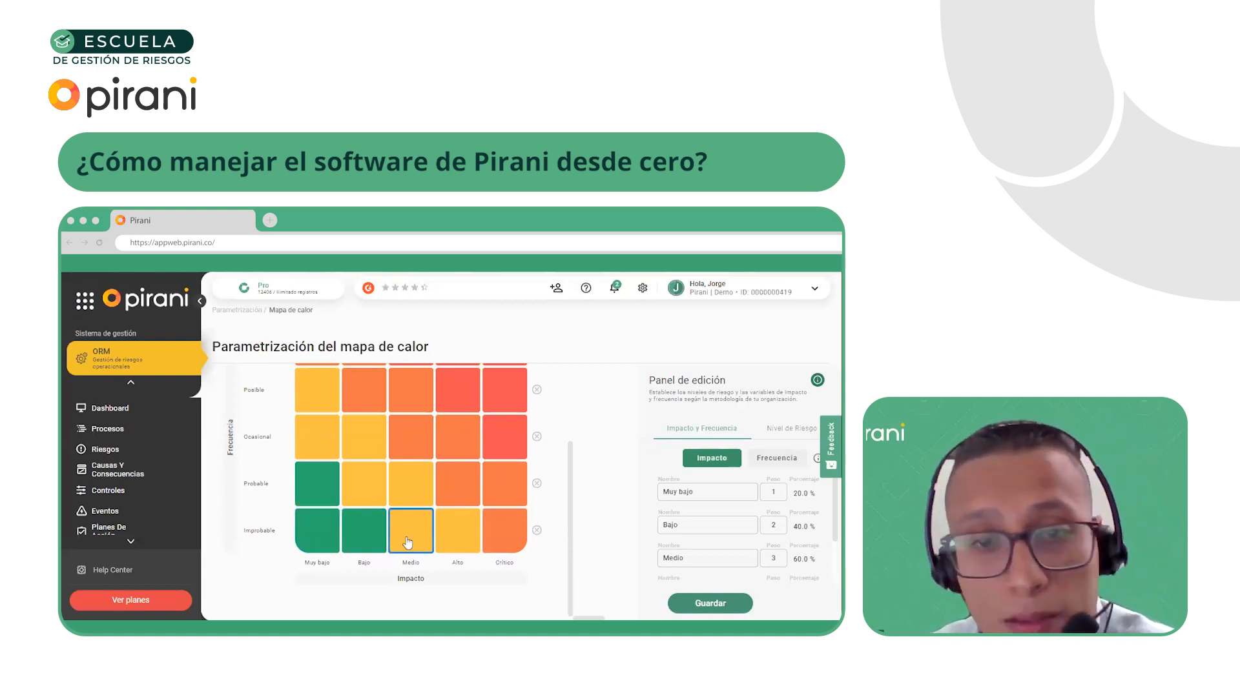
{"action": "scroll", "coordinate": [407, 543], "scroll_direction": "up", "scroll_amount": 1}
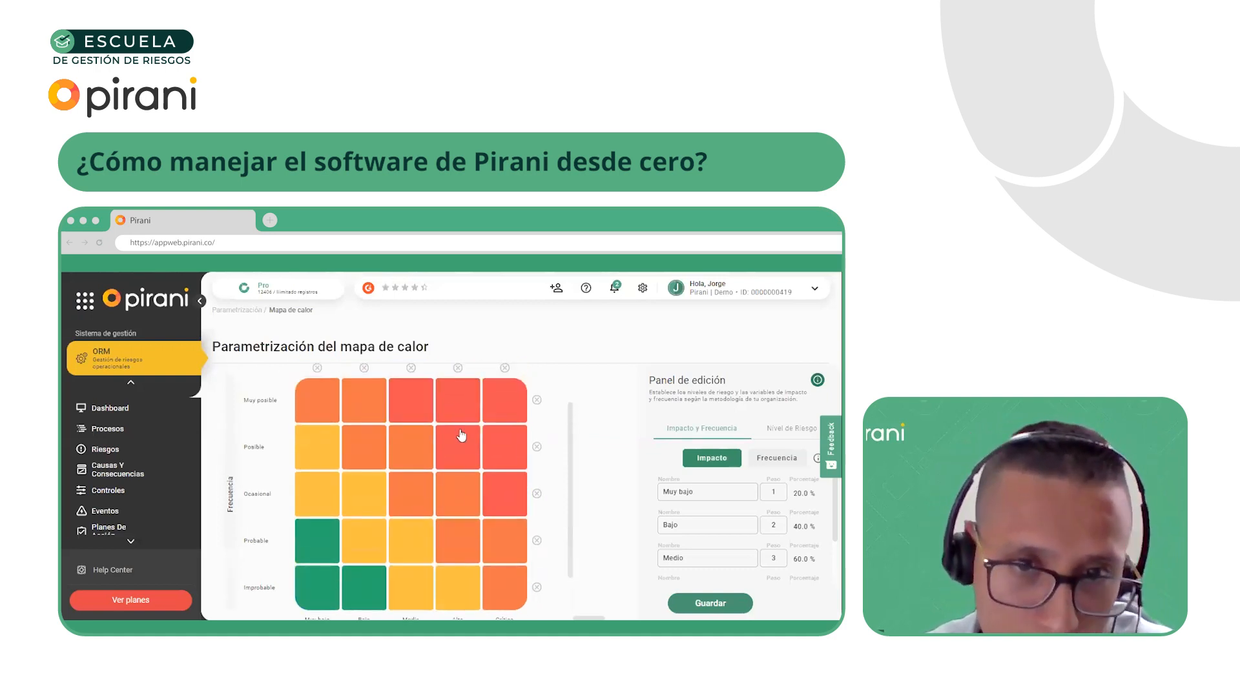
{"action": "scroll", "coordinate": [359, 505], "scroll_direction": "down", "scroll_amount": 1}
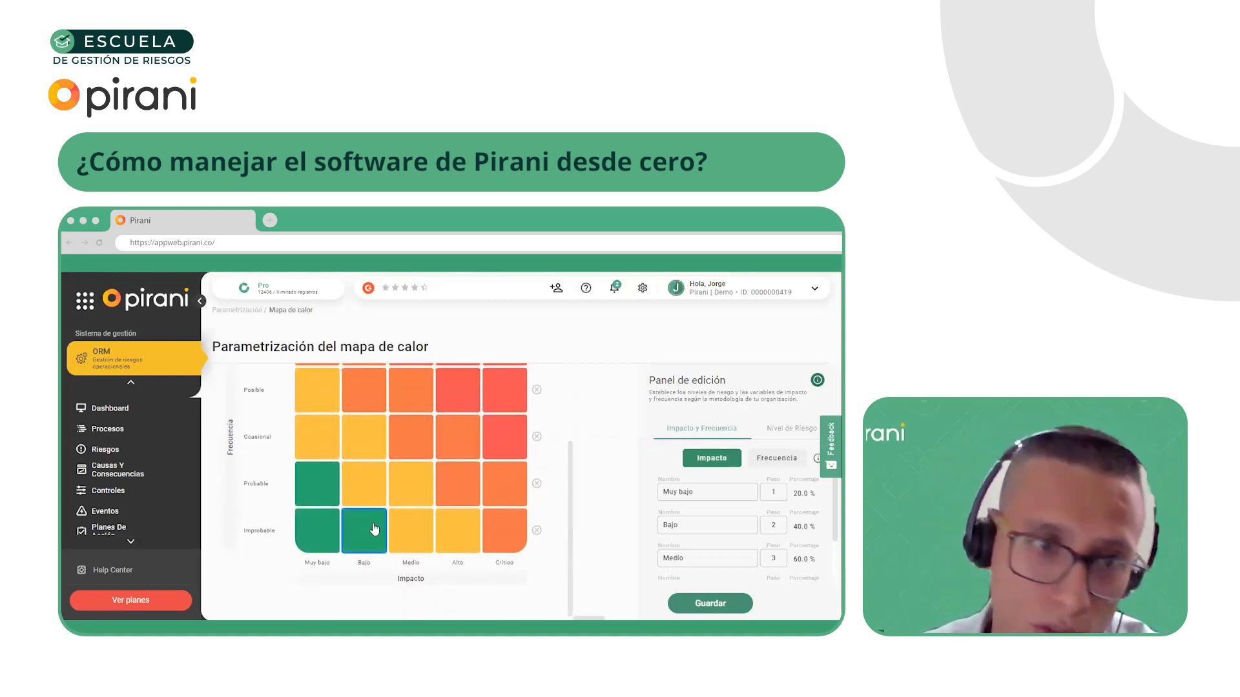
{"action": "scroll", "coordinate": [359, 504], "scroll_direction": "up", "scroll_amount": 2}
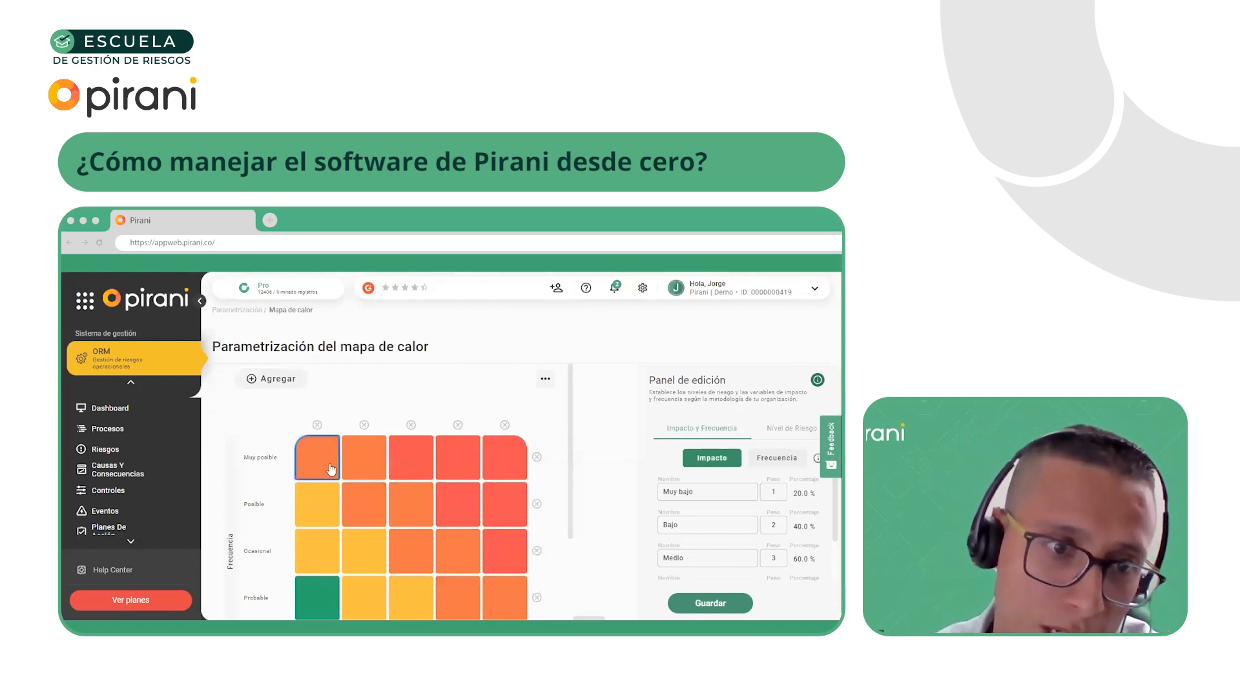
{"action": "scroll", "coordinate": [321, 465], "scroll_direction": "down", "scroll_amount": 2}
{"action": "scroll", "coordinate": [321, 484], "scroll_direction": "up", "scroll_amount": 1}
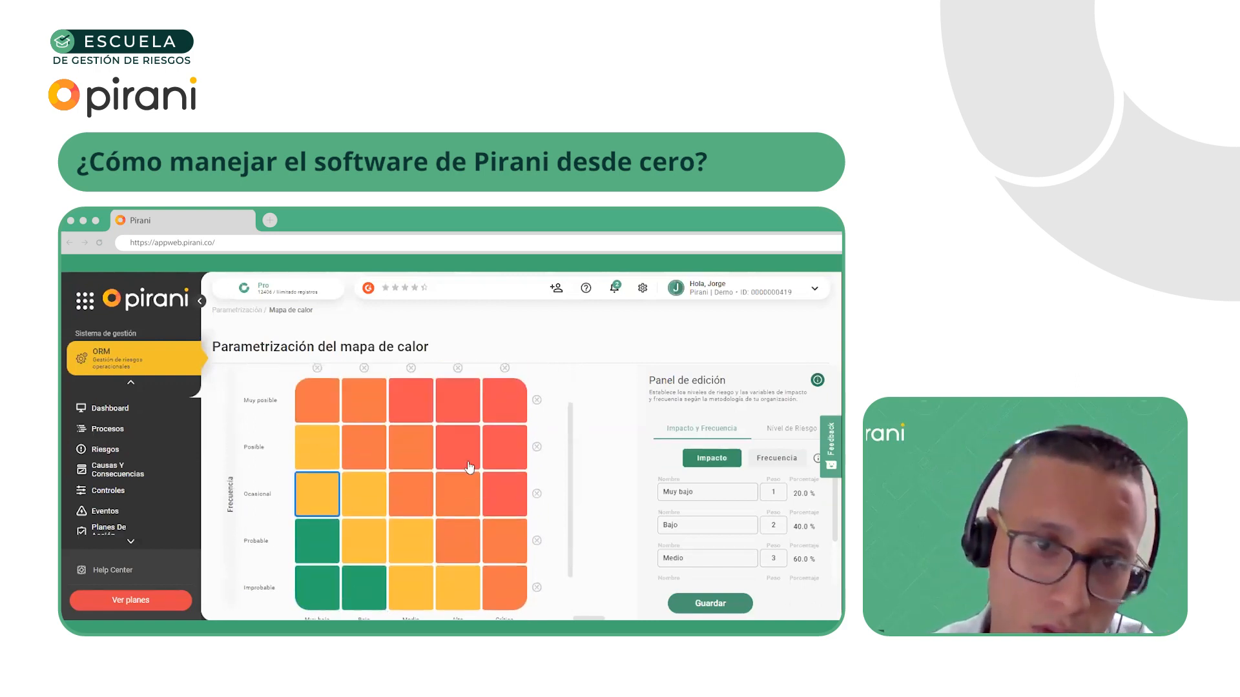
{"action": "scroll", "coordinate": [349, 478], "scroll_direction": "up", "scroll_amount": 1}
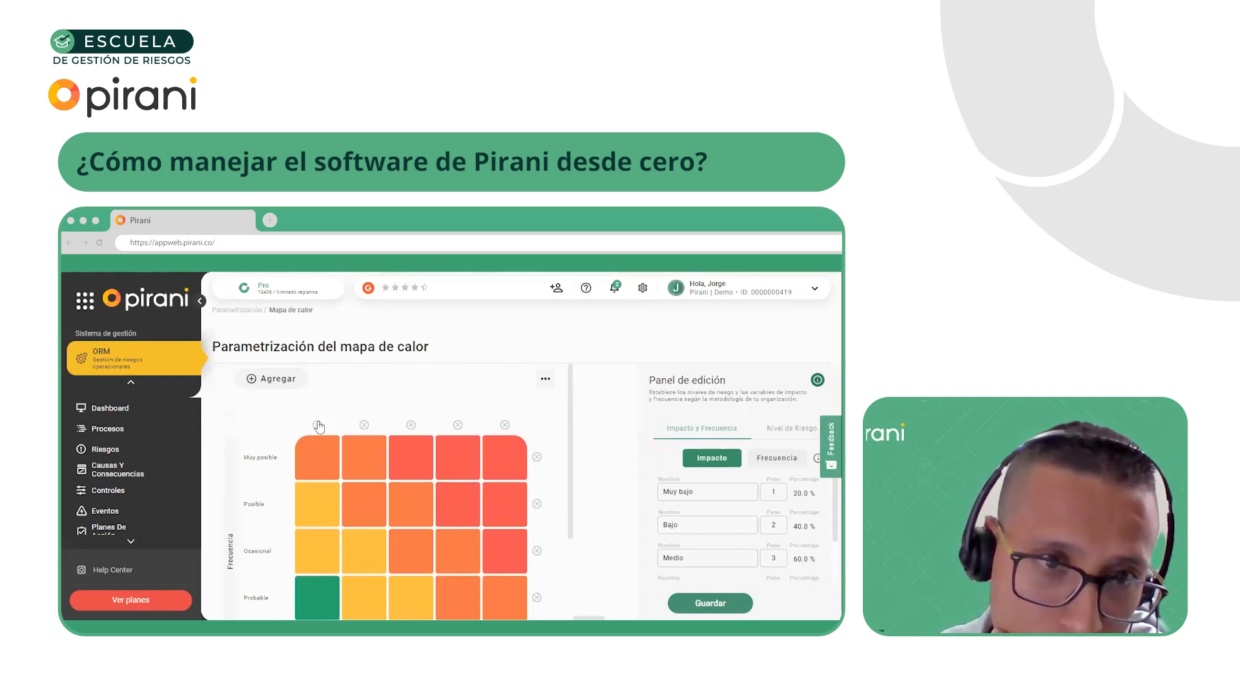
{"action": "left_click", "coordinate": [318, 425]}
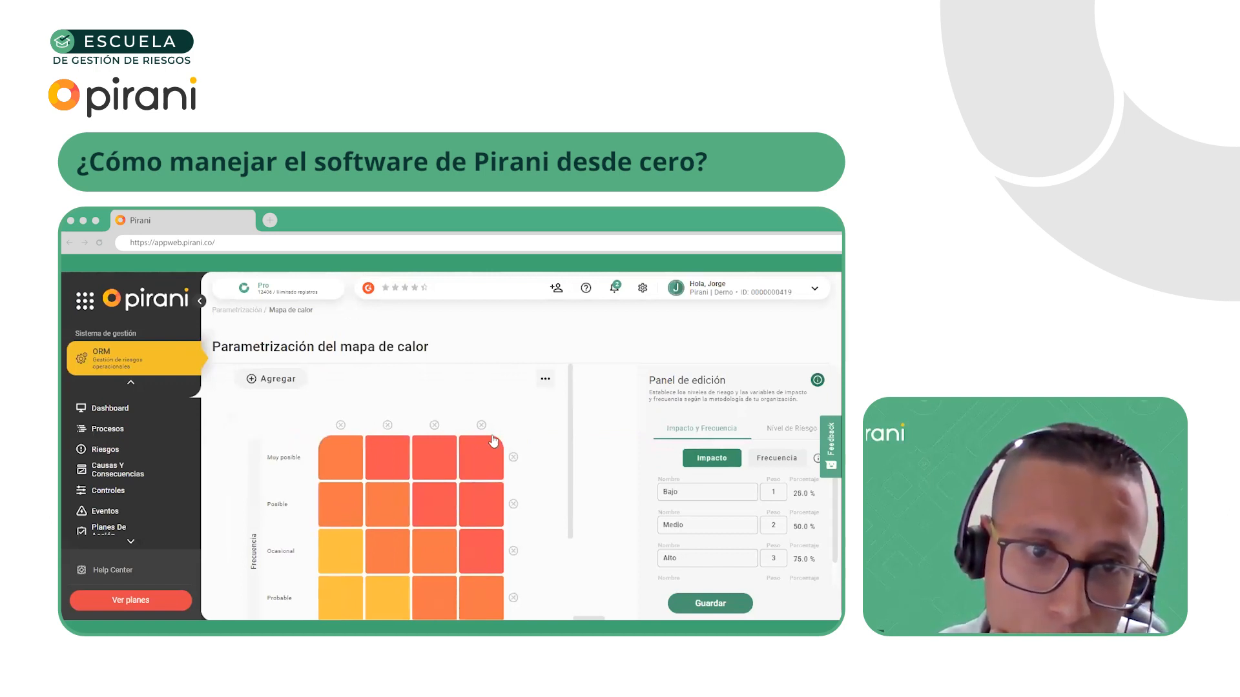
{"action": "left_click", "coordinate": [513, 459]}
Examine the reduced heat map's frequency rows, impact columns and cell colours from Improbable to Posible and Bajo to Crítico
{"action": "scroll", "coordinate": [452, 478], "scroll_direction": "down", "scroll_amount": 1}
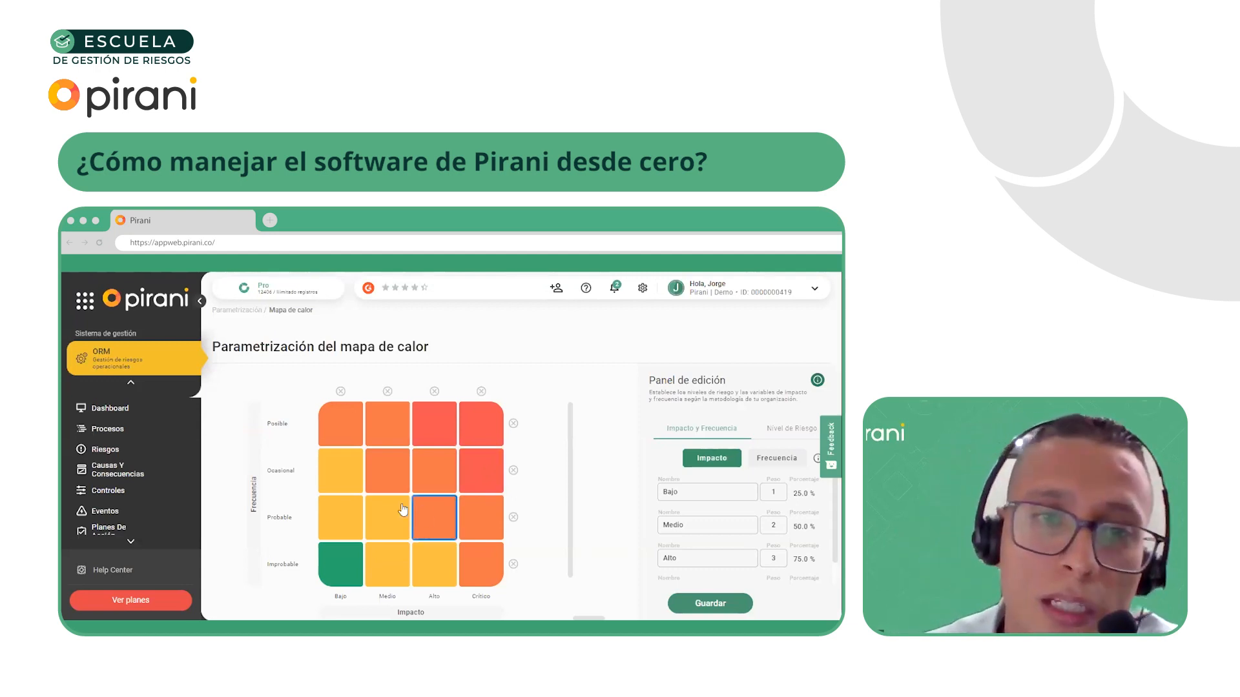
{"action": "scroll", "coordinate": [403, 445], "scroll_direction": "up", "scroll_amount": 2}
{"action": "scroll", "coordinate": [403, 446], "scroll_direction": "down", "scroll_amount": 3}
{"action": "scroll", "coordinate": [404, 443], "scroll_direction": "up", "scroll_amount": 3}
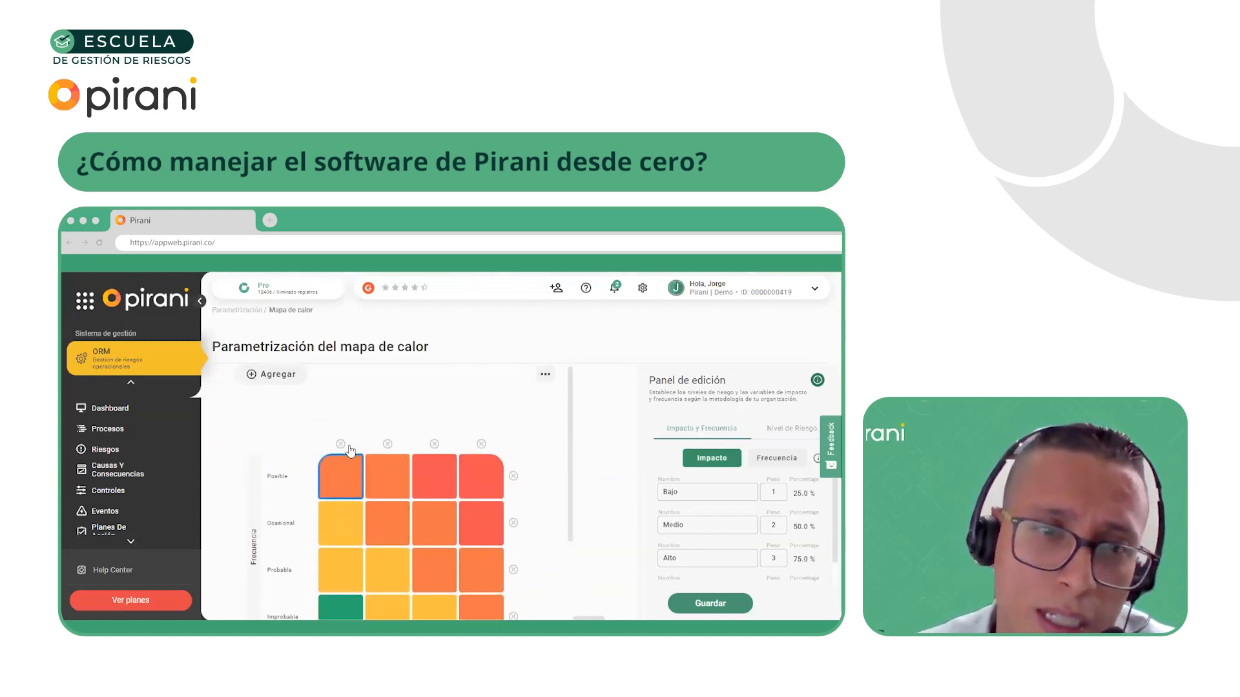
{"action": "scroll", "coordinate": [307, 465], "scroll_direction": "down", "scroll_amount": 1}
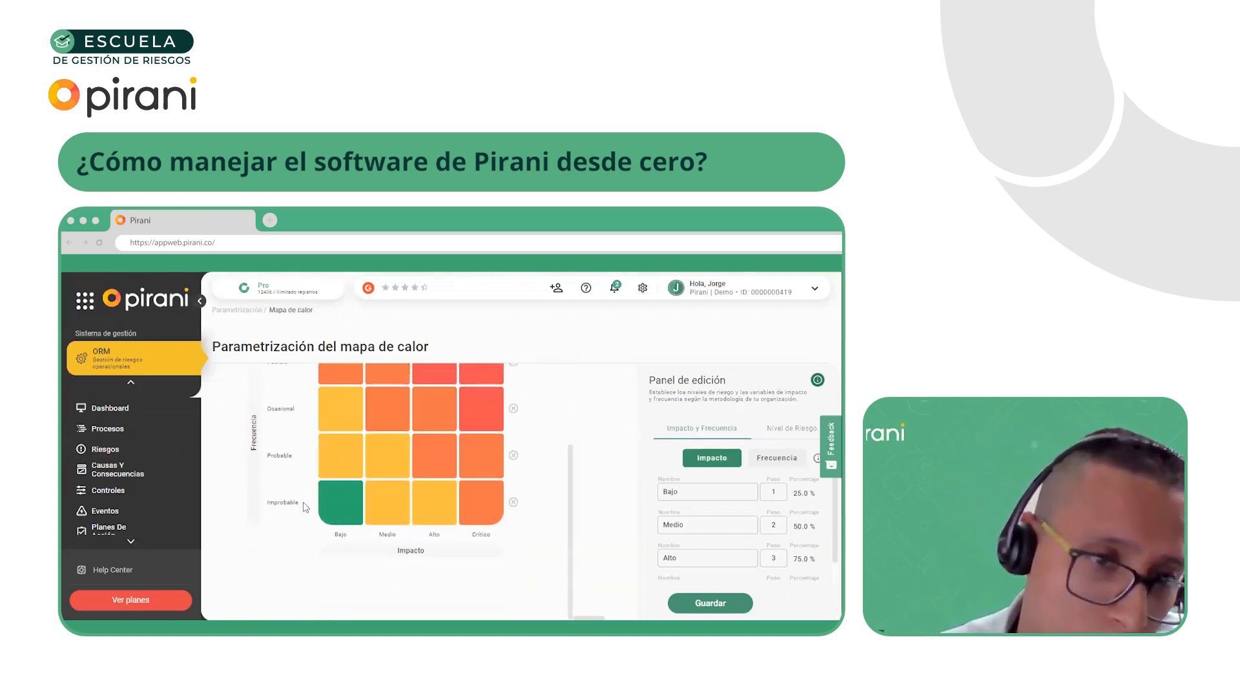
{"action": "scroll", "coordinate": [316, 471], "scroll_direction": "up", "scroll_amount": 1}
{"action": "scroll", "coordinate": [307, 525], "scroll_direction": "down", "scroll_amount": 1}
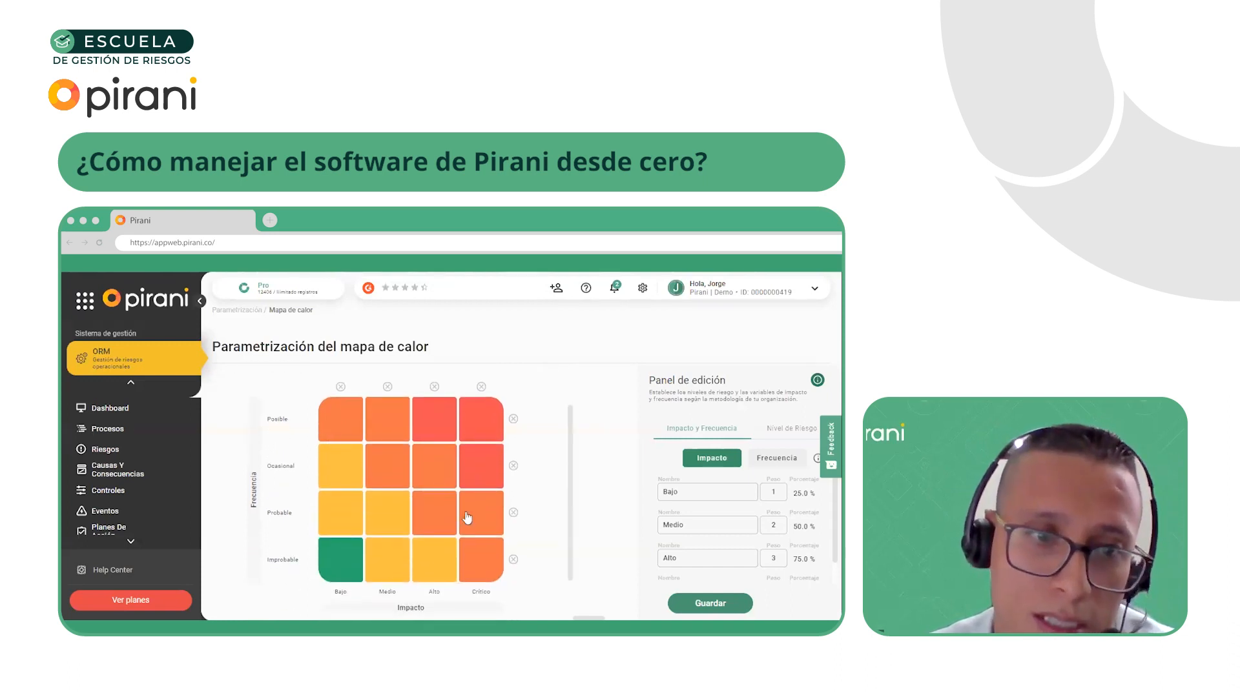
{"action": "scroll", "coordinate": [465, 556], "scroll_direction": "down", "scroll_amount": 1}
{"action": "scroll", "coordinate": [483, 562], "scroll_direction": "up", "scroll_amount": 2}
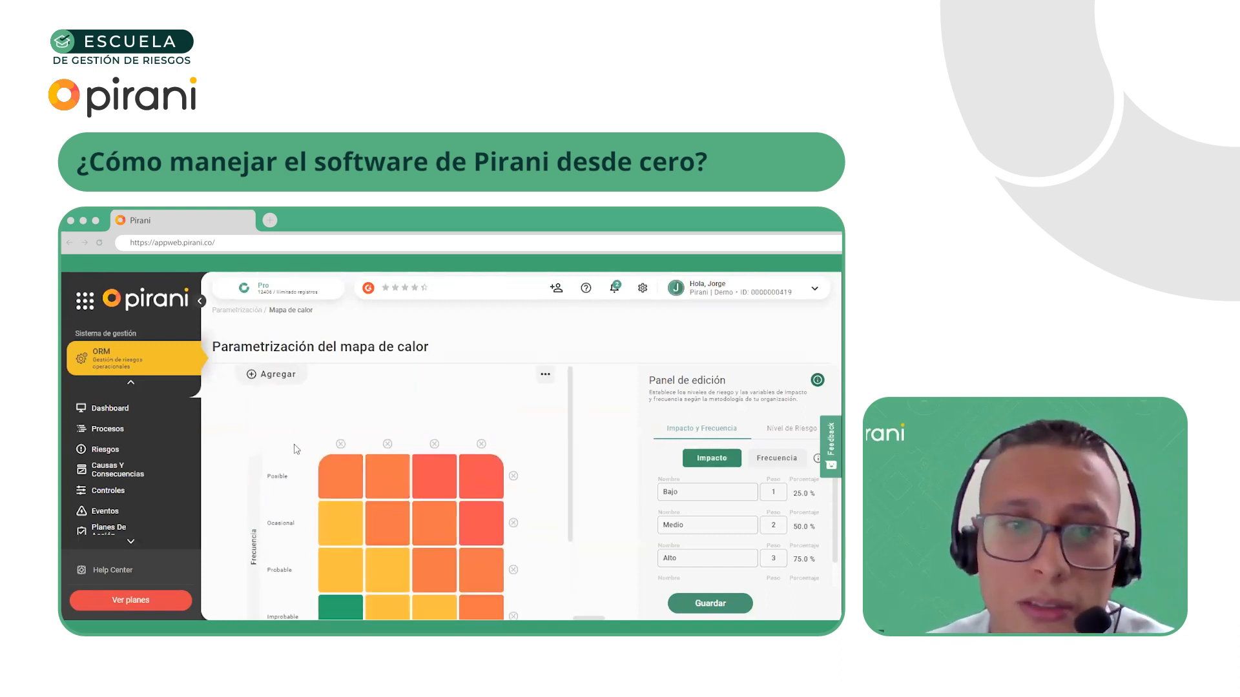
{"action": "scroll", "coordinate": [354, 437], "scroll_direction": "down", "scroll_amount": 1}
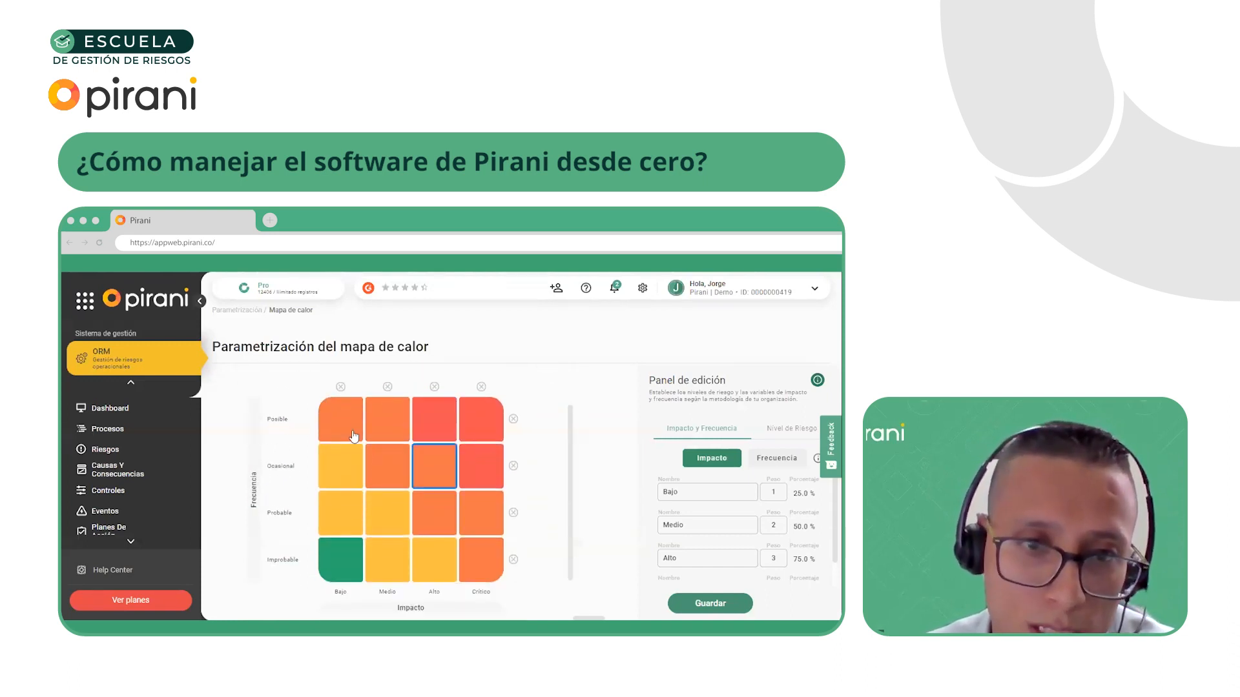
Start a new process in the ORM process list and name it Comercial
{"action": "left_click", "coordinate": [140, 432]}
{"action": "left_click", "coordinate": [497, 309]}
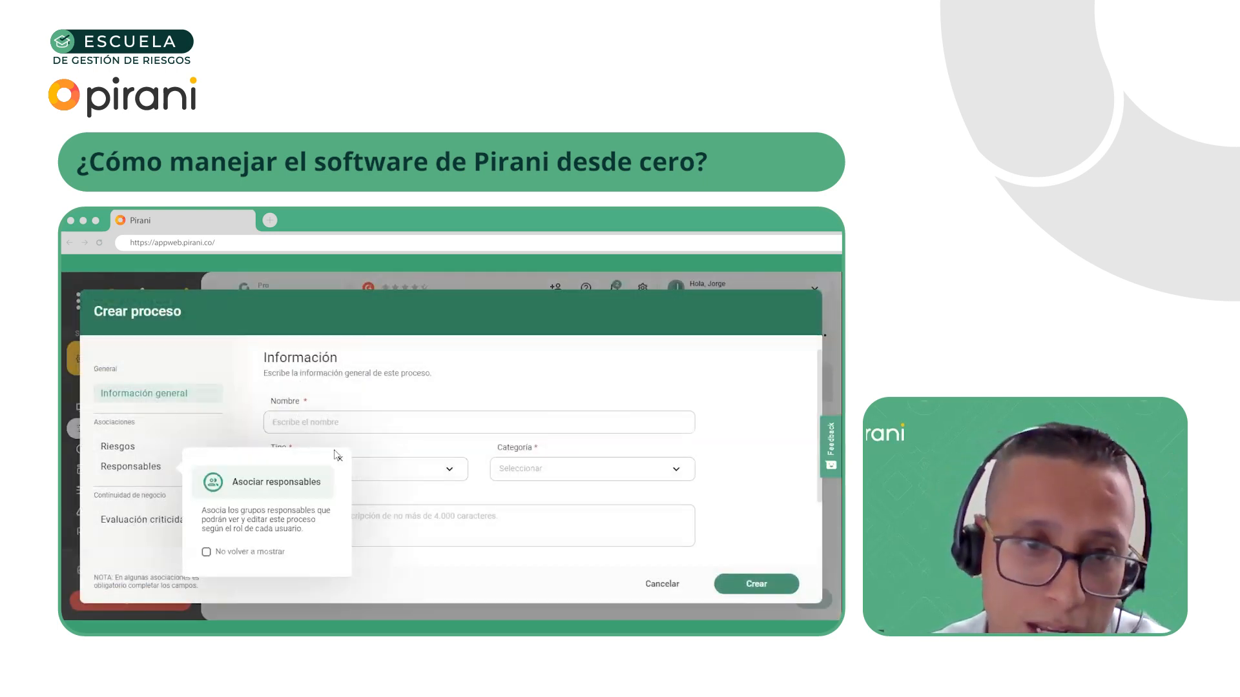
{"action": "left_click", "coordinate": [339, 424]}
{"action": "type", "text": "ComerS"}
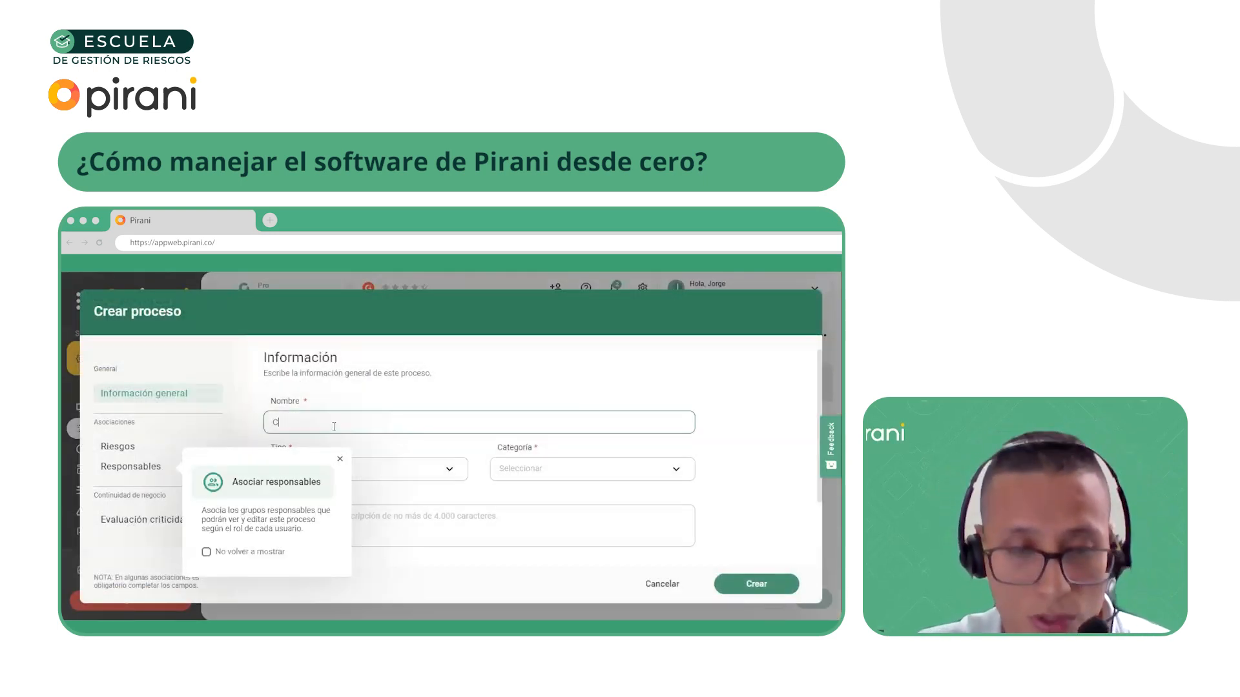
{"action": "key", "text": "BackSpace"}
{"action": "type", "text": "cial"}
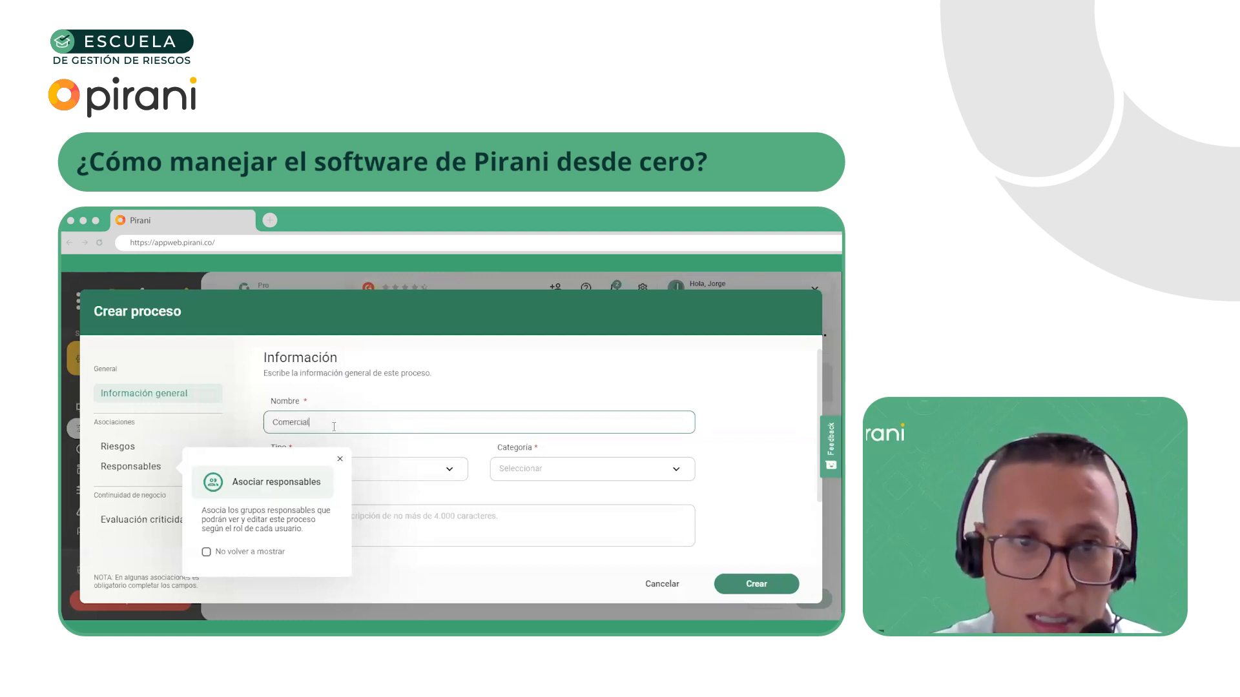
Set the new process's type to Misional and its category to Macroproceso, dismissing the hint about responsible groups
{"action": "left_click", "coordinate": [341, 462]}
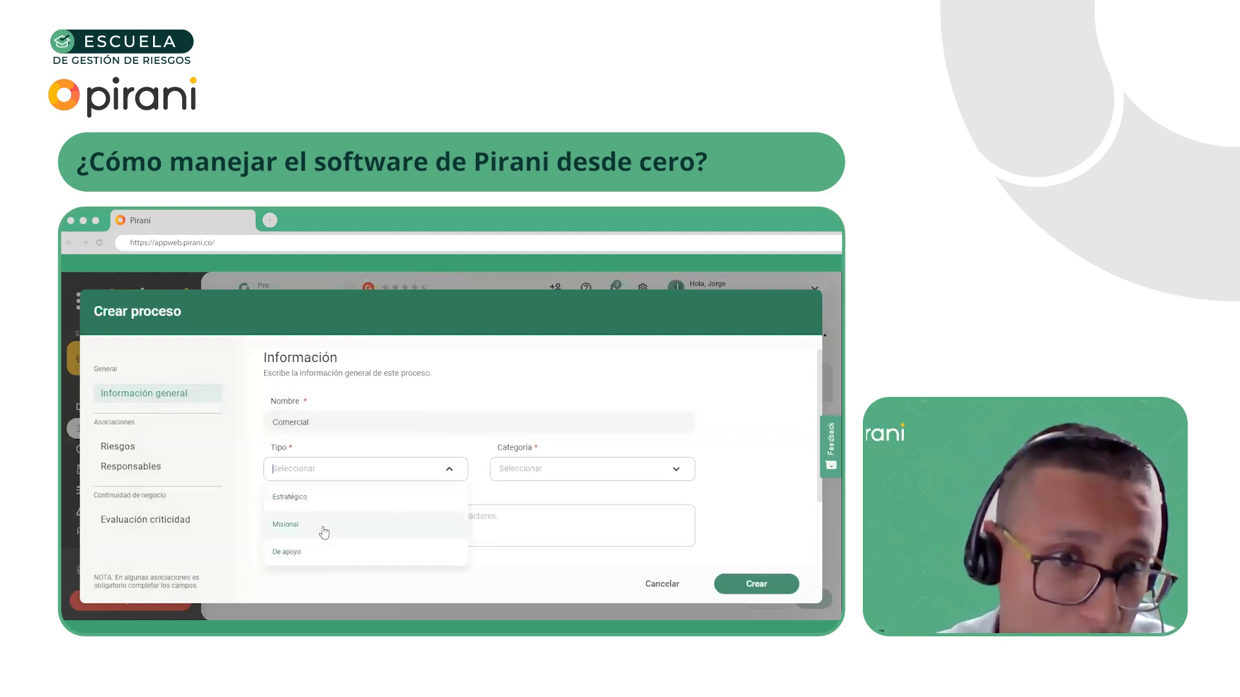
{"action": "left_click", "coordinate": [321, 534]}
{"action": "left_click", "coordinate": [501, 471]}
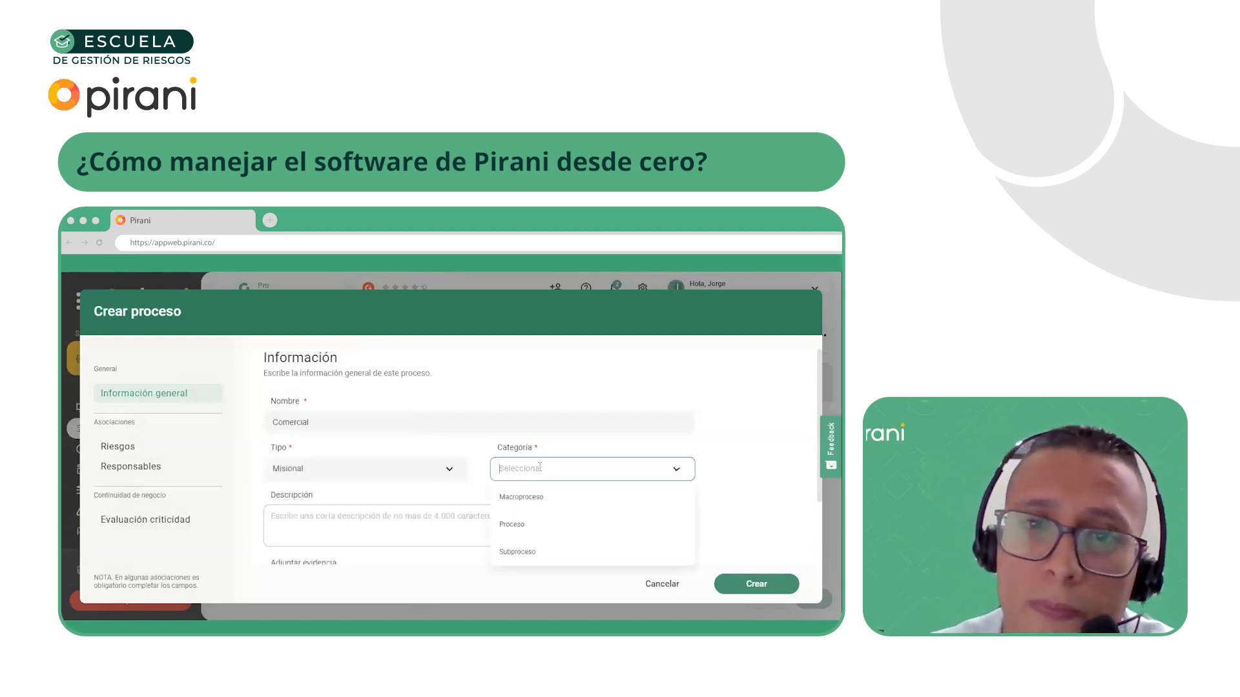
{"action": "left_click", "coordinate": [540, 501]}
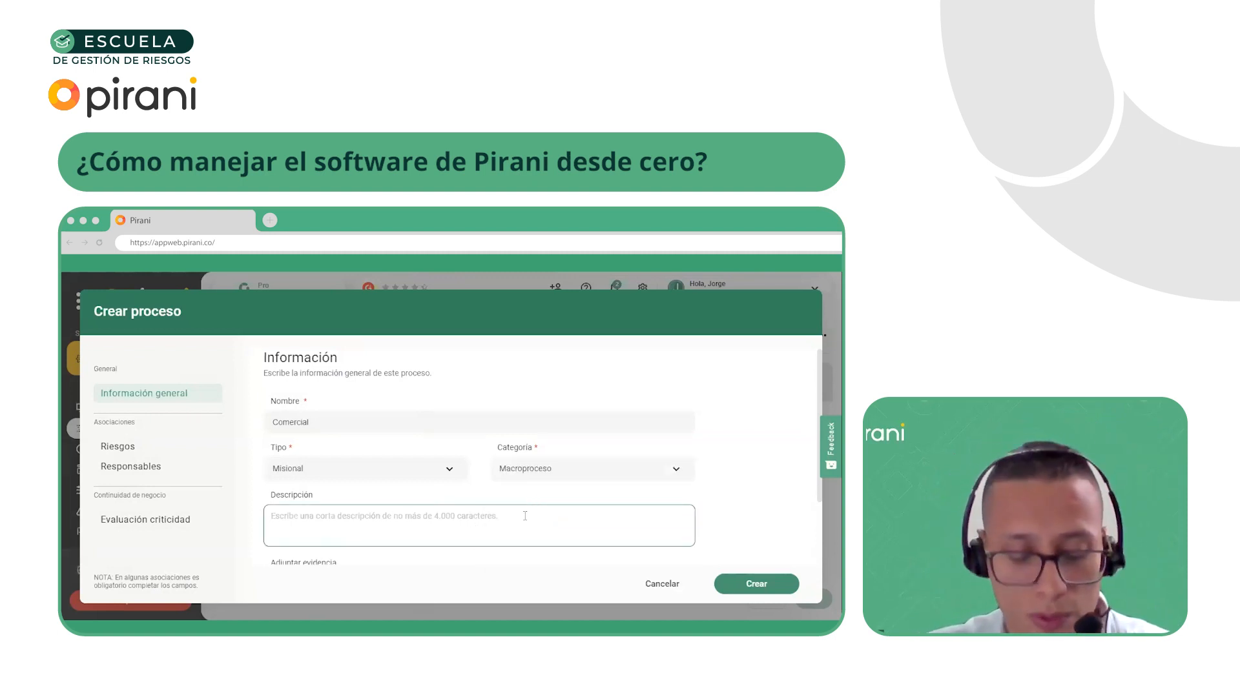
Enter "Comercialización de productos o servicios." as the process description and create the process
{"action": "type", "text": "Comercialización de pr"}
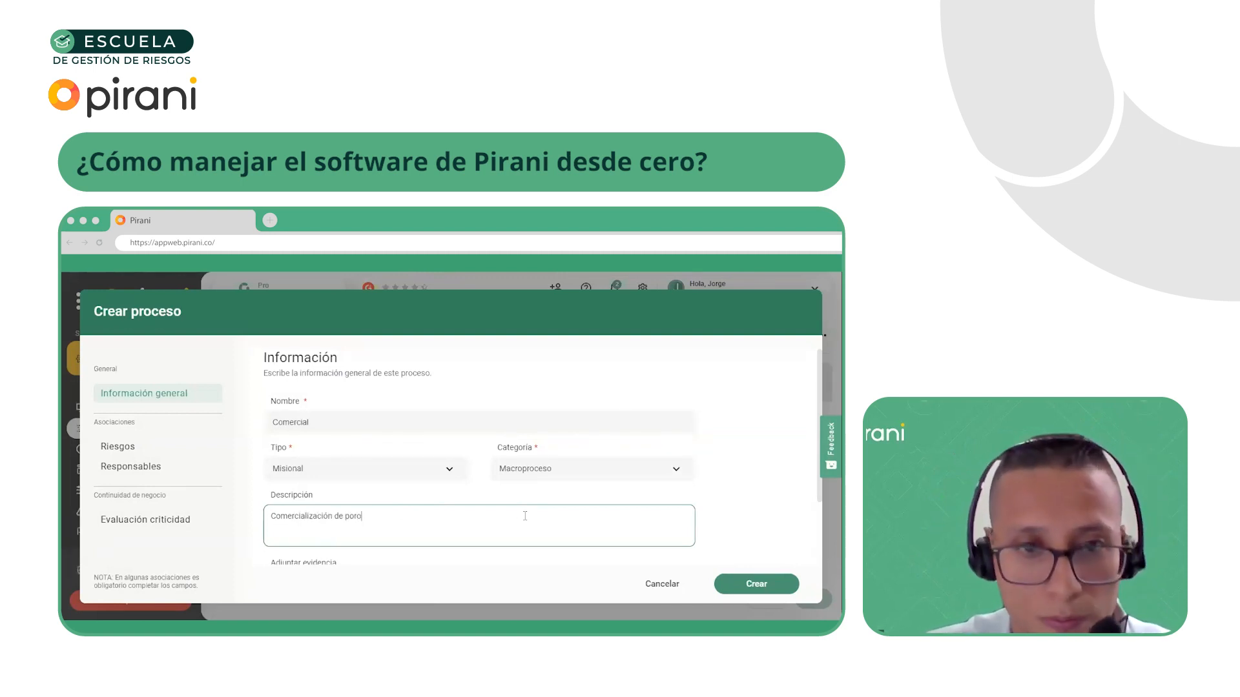
{"action": "type", "text": "oductos"}
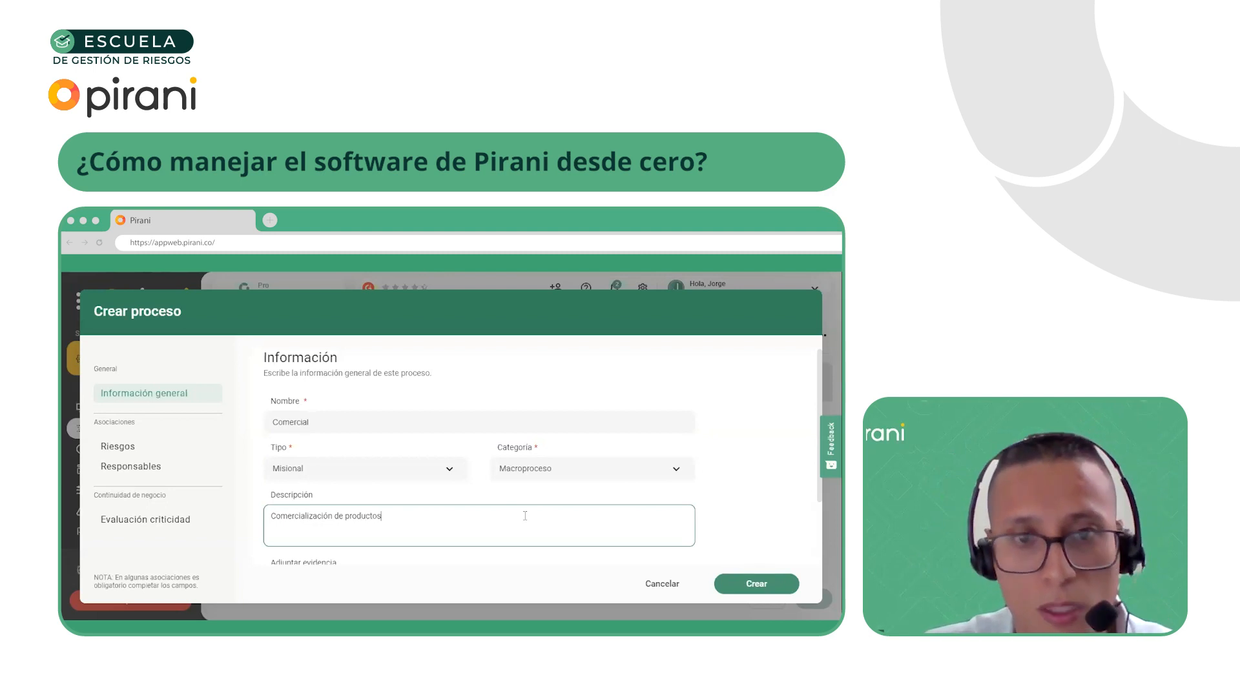
{"action": "type", "text": " o servic"}
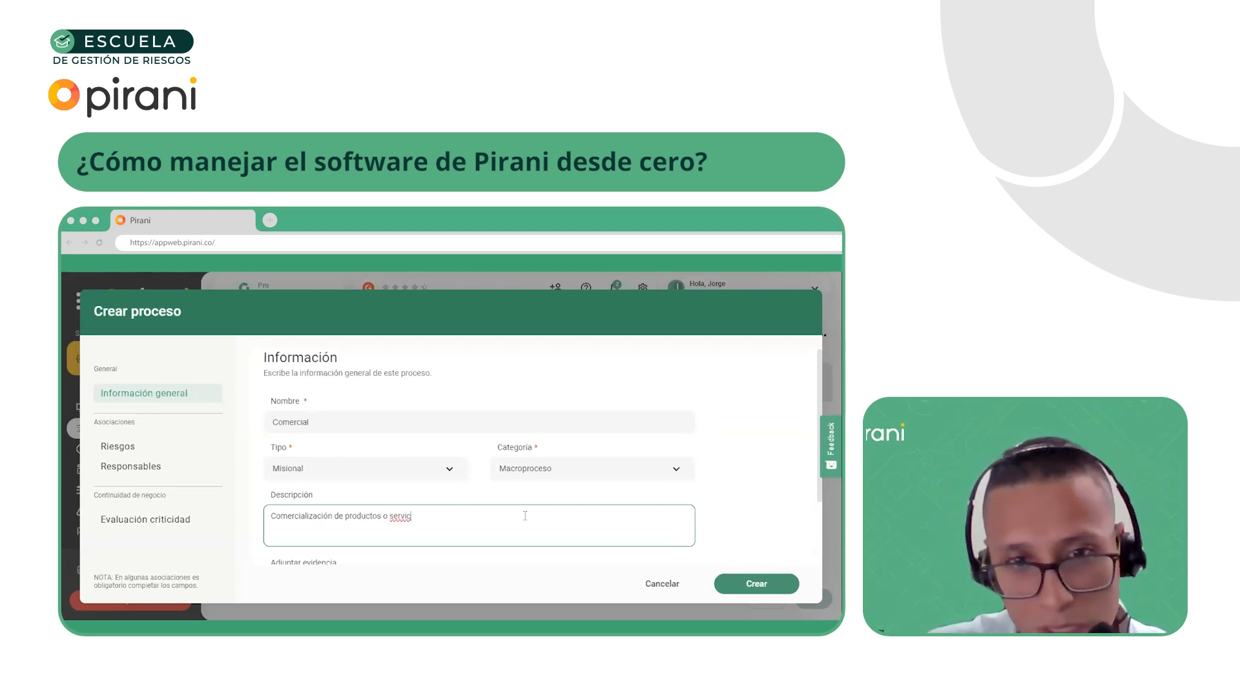
{"action": "type", "text": "ios."}
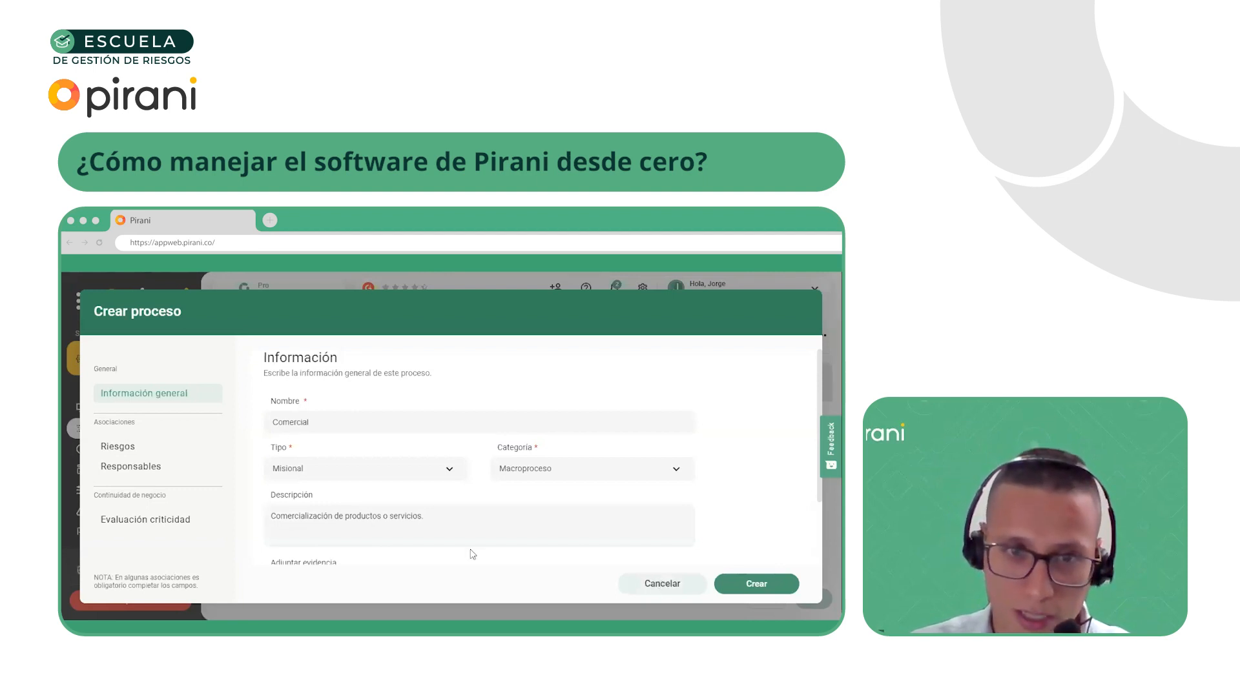
{"action": "scroll", "coordinate": [446, 536], "scroll_direction": "down", "scroll_amount": 2}
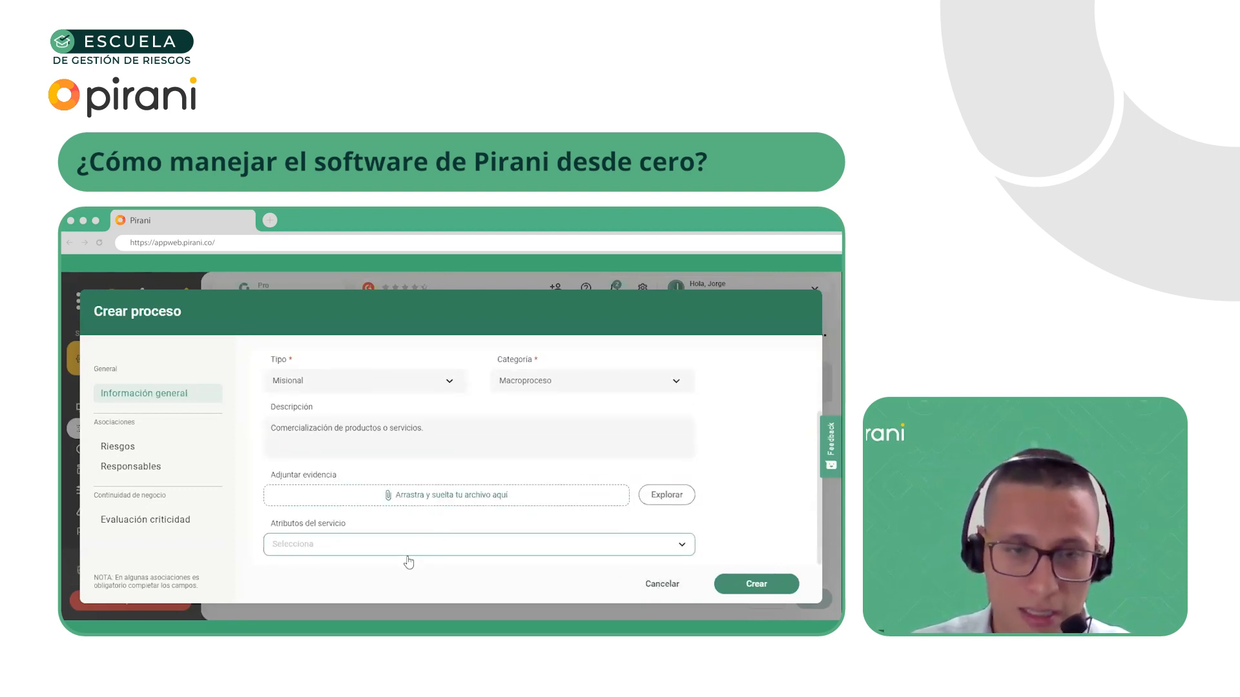
{"action": "scroll", "coordinate": [411, 555], "scroll_direction": "up", "scroll_amount": 2}
{"action": "scroll", "coordinate": [400, 543], "scroll_direction": "down", "scroll_amount": 2}
{"action": "left_click", "coordinate": [756, 584]}
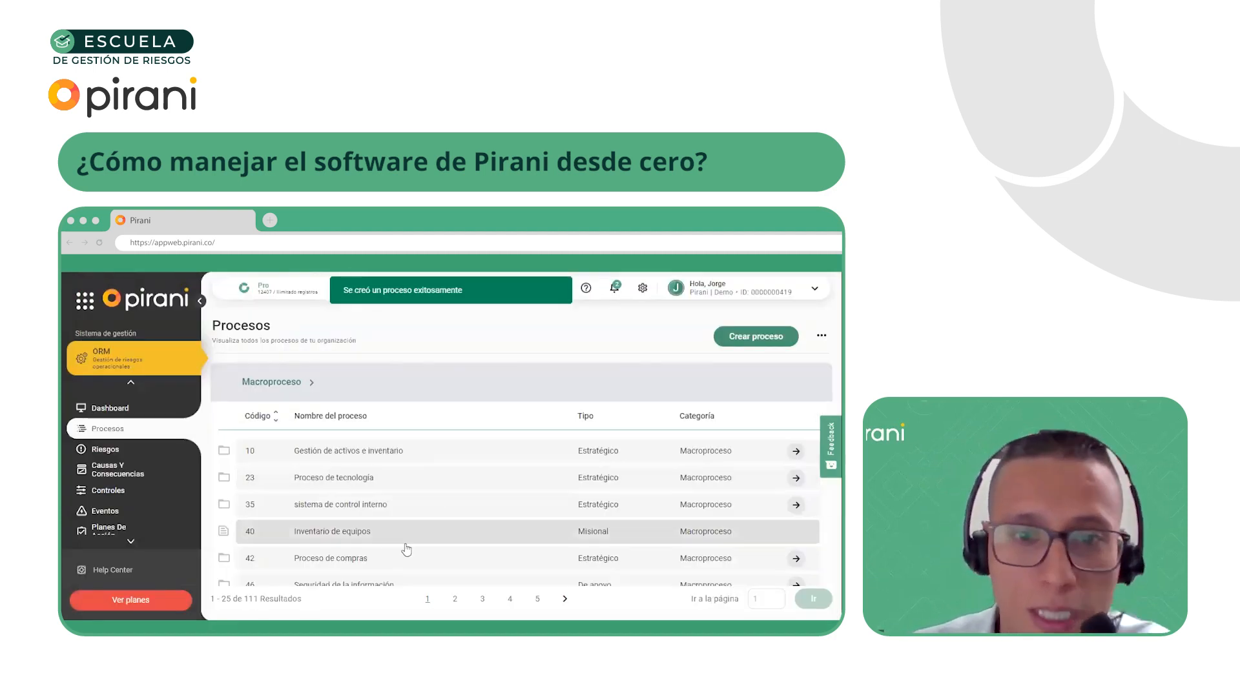
Find the Comercial process on page 5 of the macroprocess list and view its details
{"action": "left_click", "coordinate": [538, 599]}
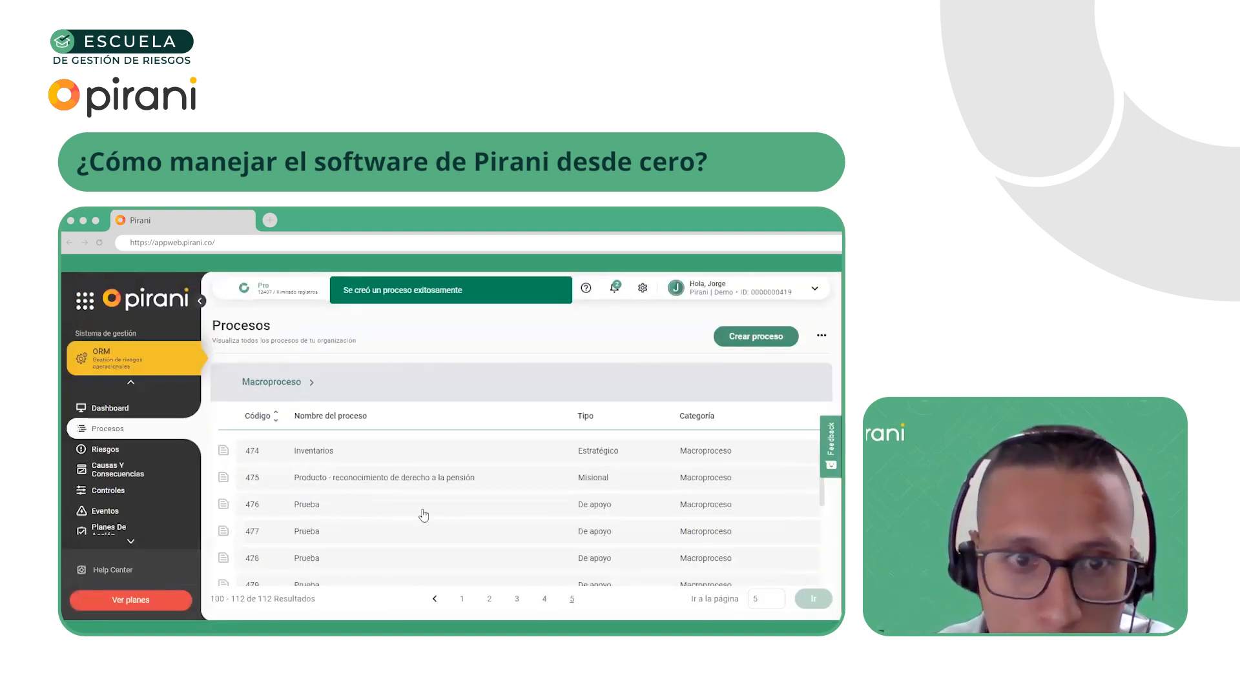
{"action": "scroll", "coordinate": [416, 515], "scroll_direction": "down", "scroll_amount": 5}
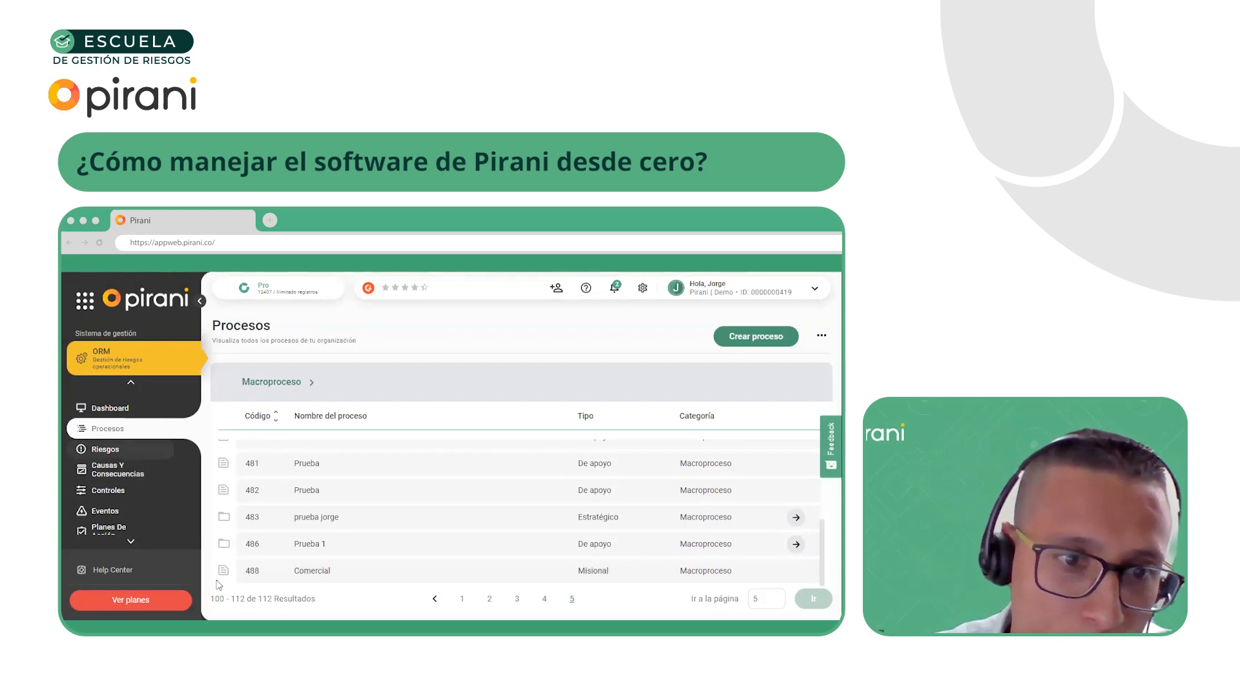
{"action": "left_click", "coordinate": [307, 580]}
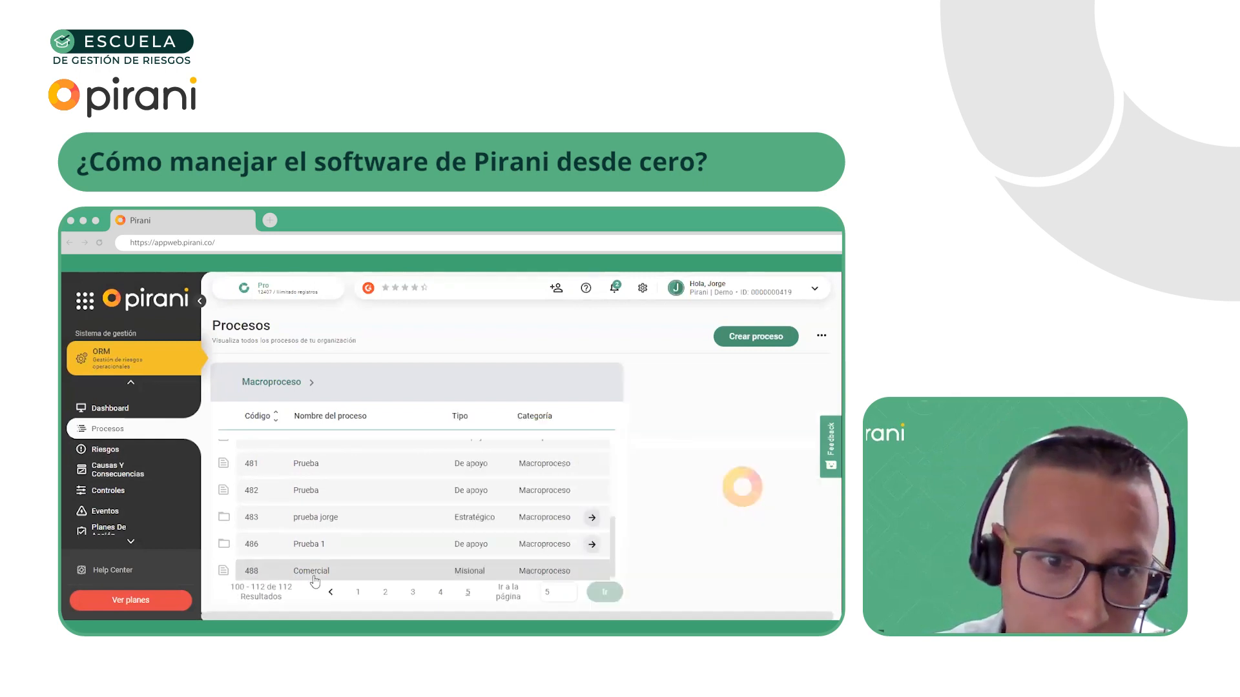
{"action": "left_click", "coordinate": [758, 339]}
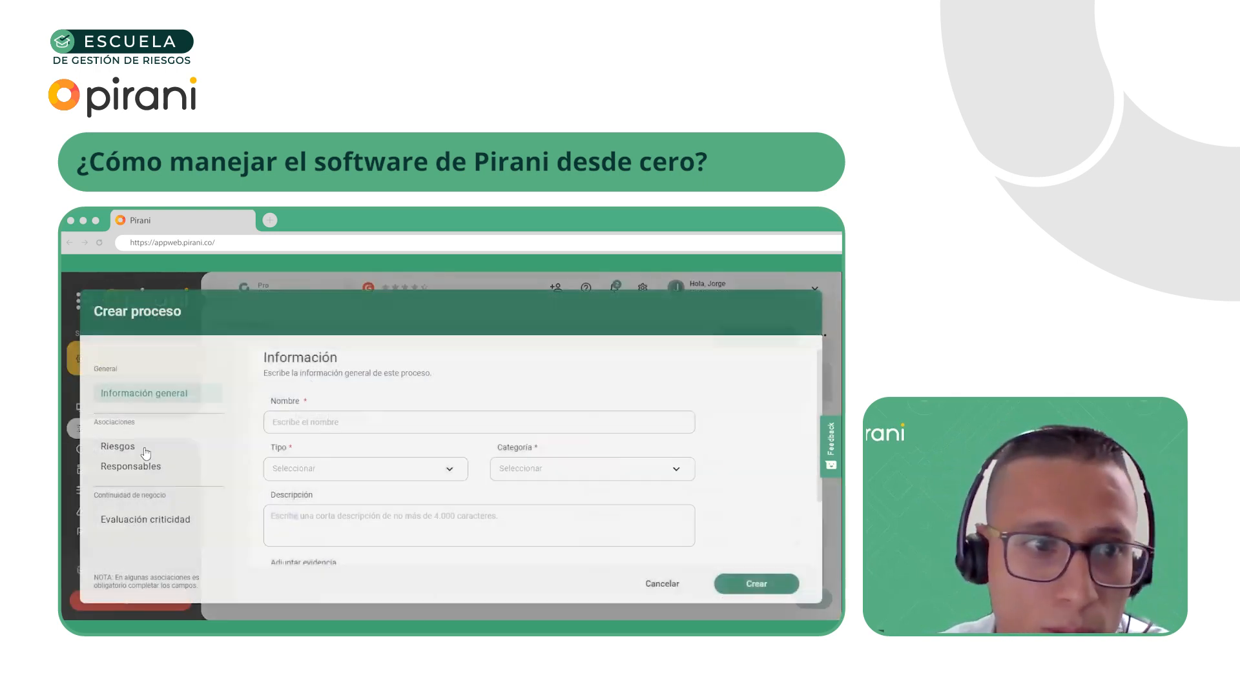
{"action": "left_click", "coordinate": [660, 584]}
Open the Comercial process for editing and go to its associated risks
{"action": "left_click", "coordinate": [299, 579]}
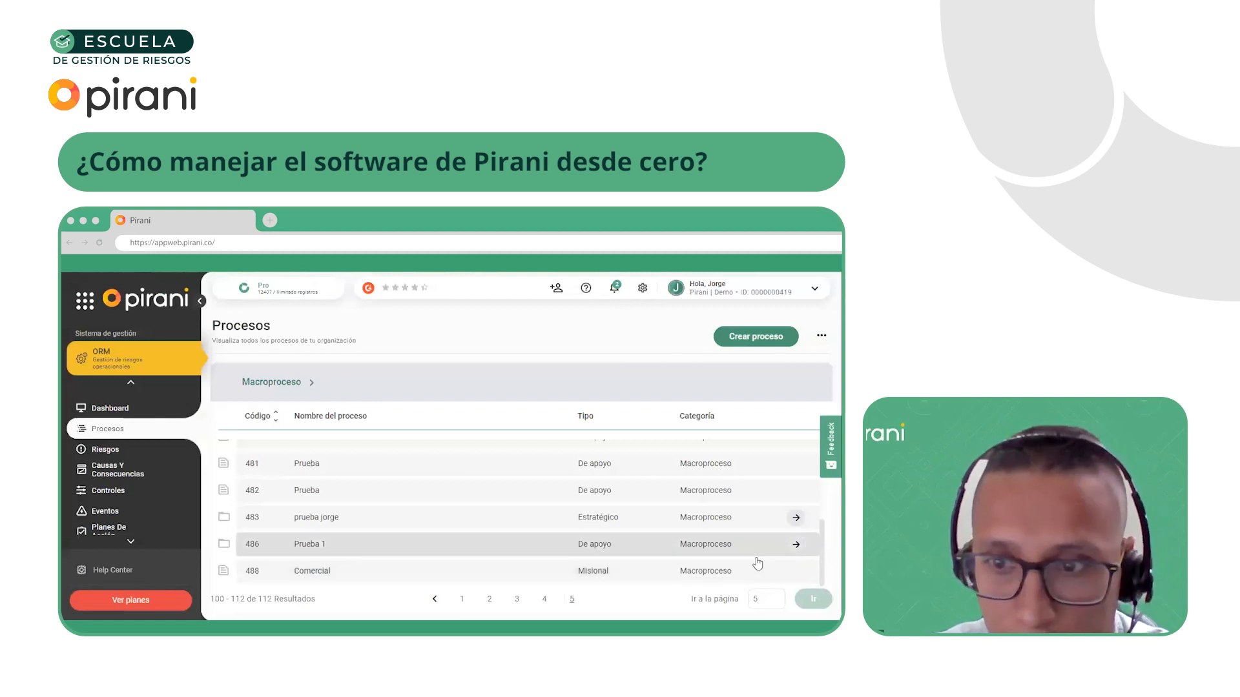
{"action": "left_click", "coordinate": [785, 378]}
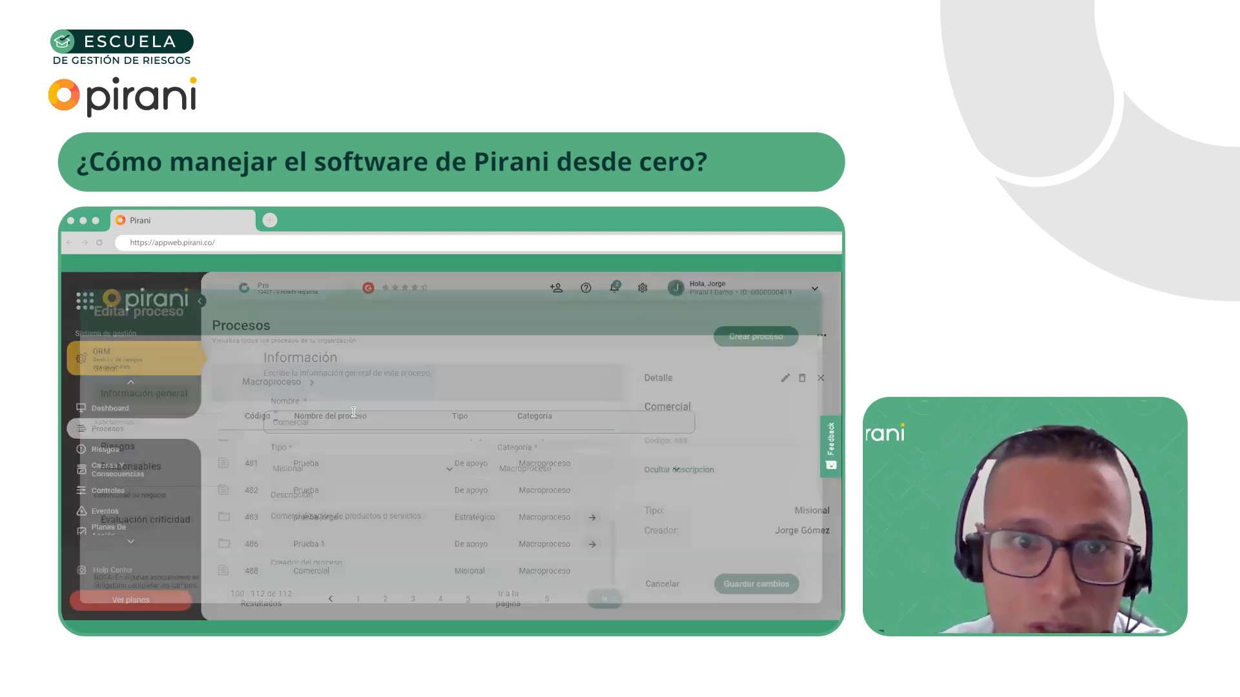
{"action": "left_click", "coordinate": [133, 452]}
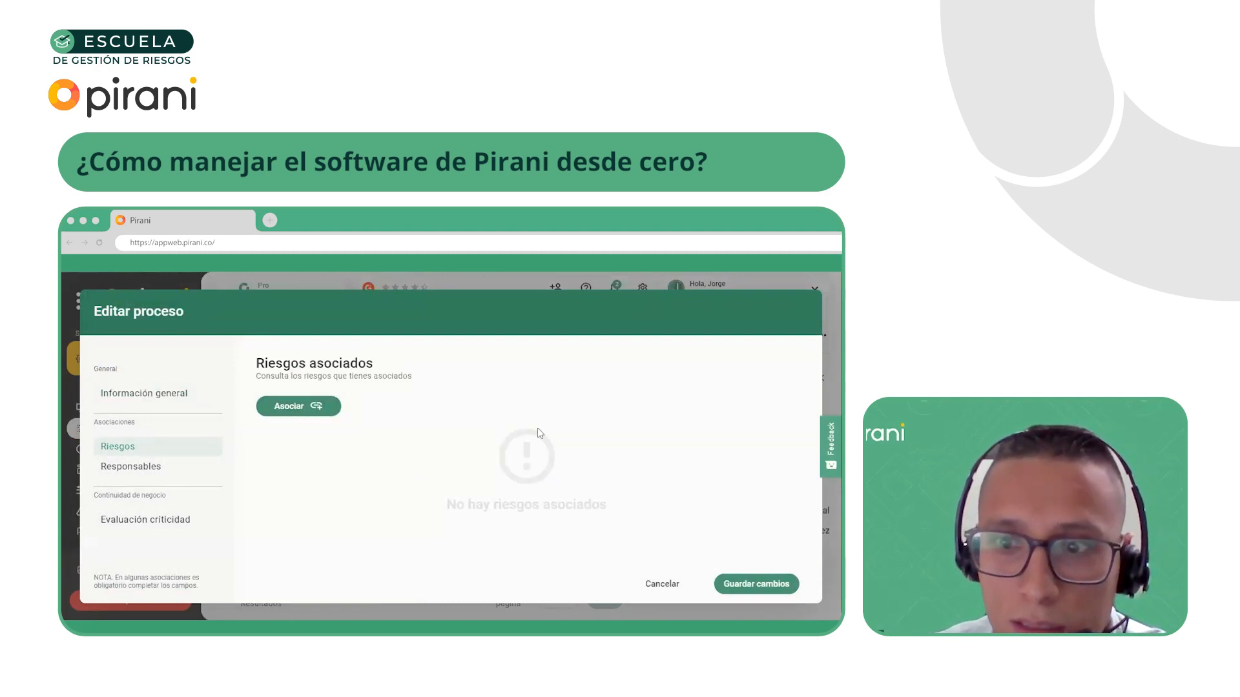
Start creating a new risk from the Comercial process's risk association list, saving the process before leaving it
{"action": "left_click", "coordinate": [288, 409]}
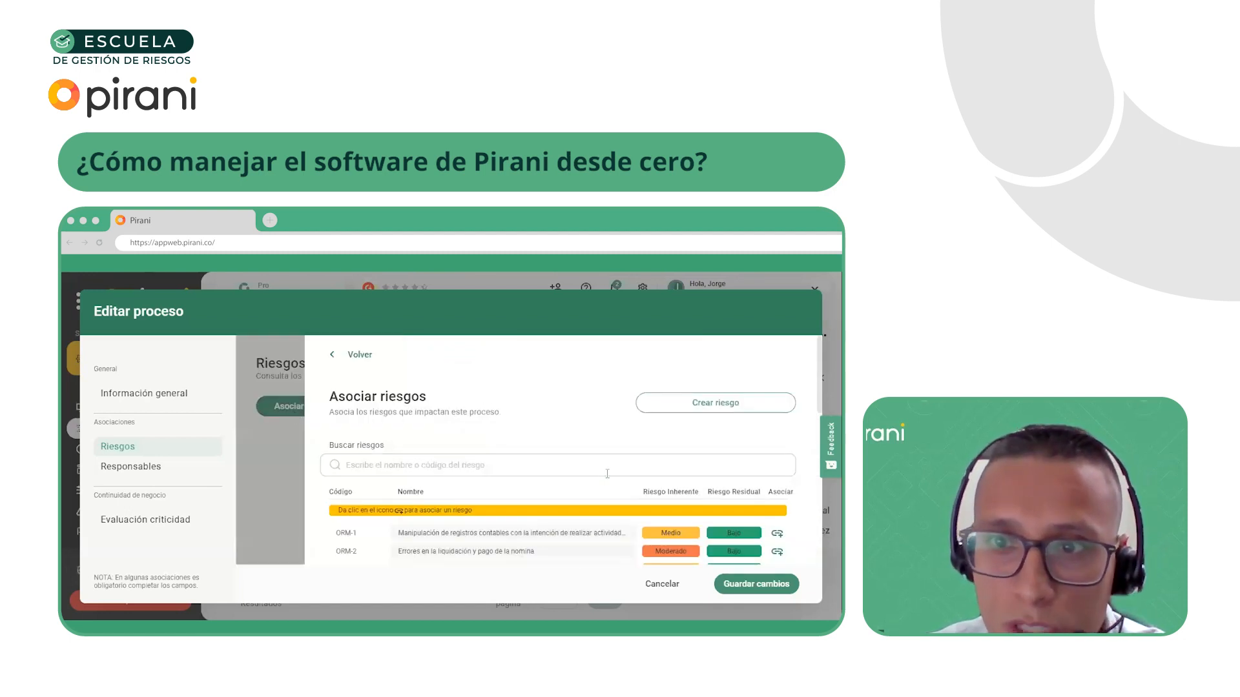
{"action": "left_click", "coordinate": [734, 409]}
{"action": "left_click", "coordinate": [487, 513]}
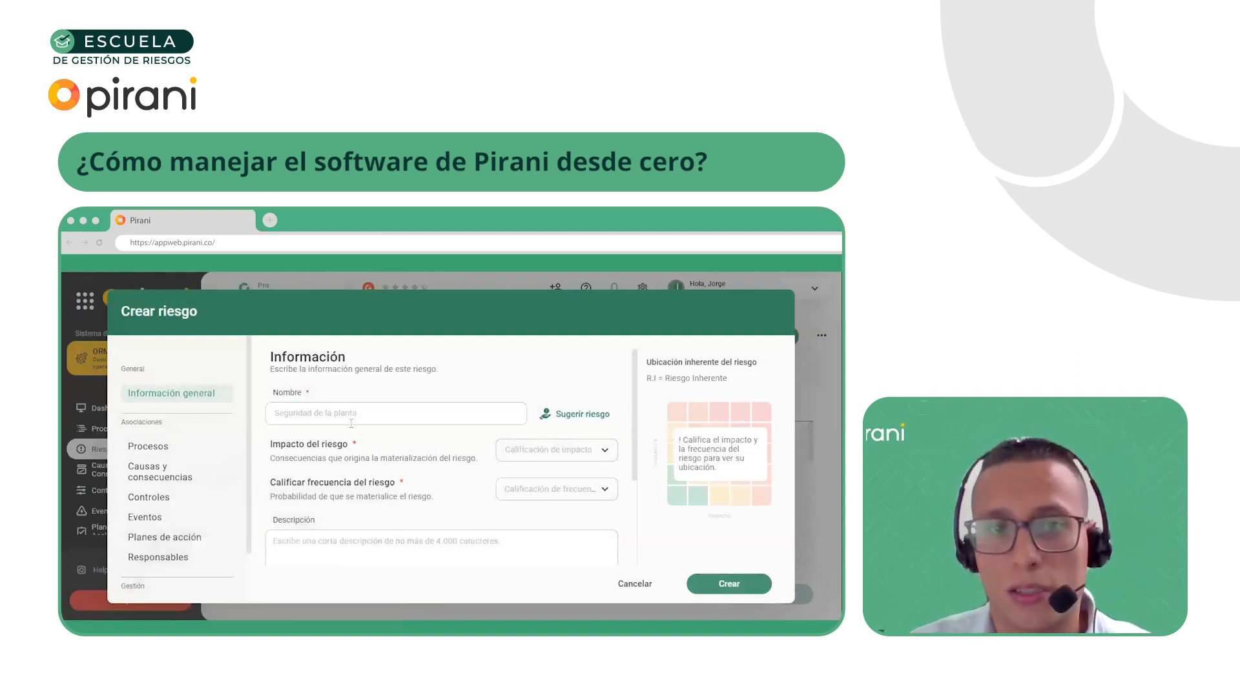
{"action": "left_click", "coordinate": [351, 423]}
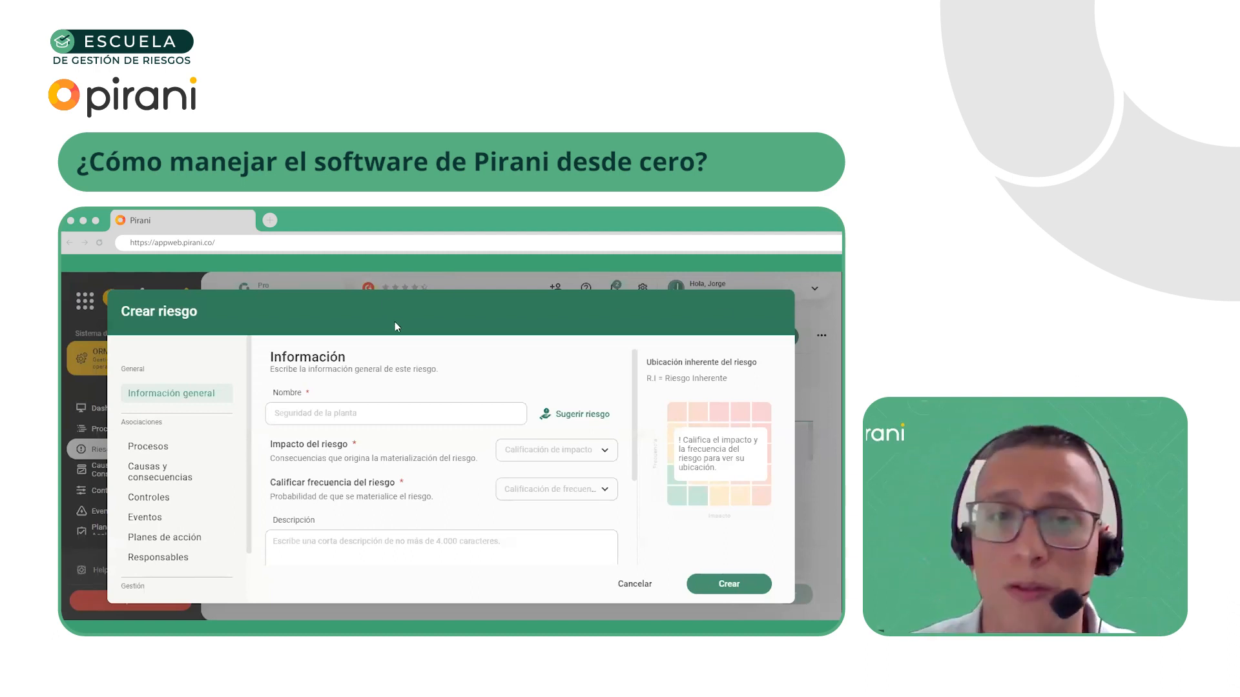
Enter "Cliente facturado de forma ficticia - Fraude interno" as the name of the new risk
{"action": "left_click", "coordinate": [327, 412]}
{"action": "type", "text": "Cliente facturado de forma ficticia - Fraude interno"}
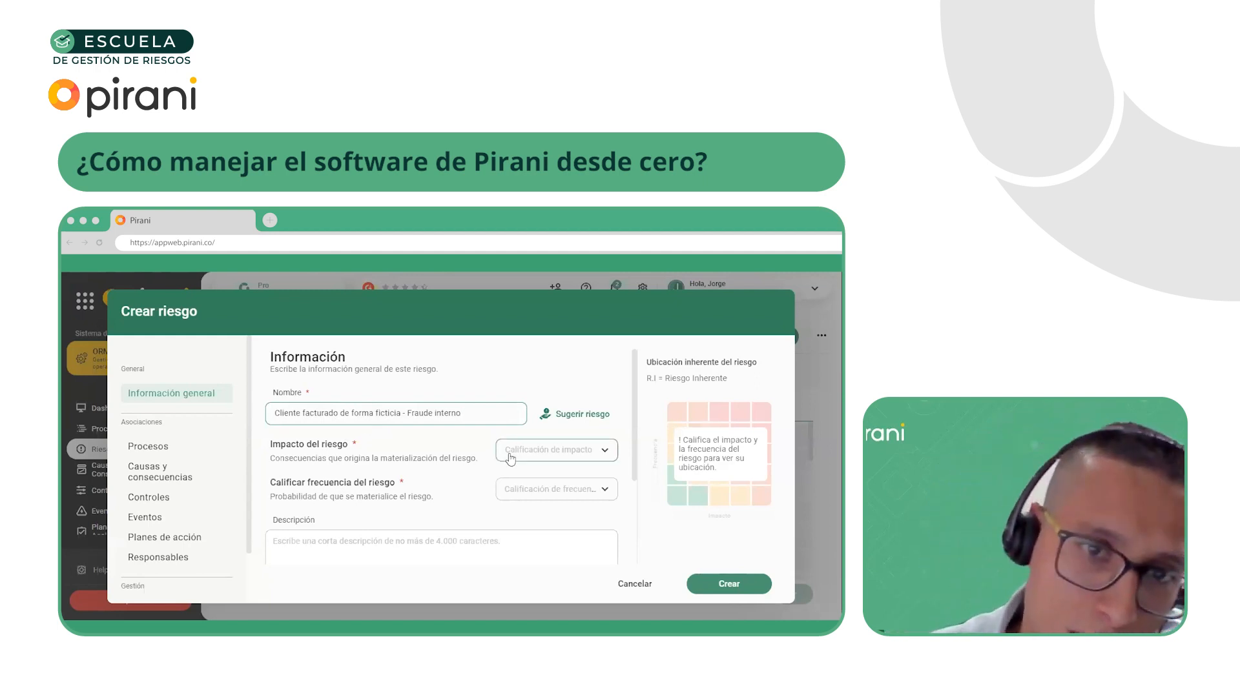
{"action": "left_click_drag", "start_coordinate": [411, 413], "coordinate": [481, 412]}
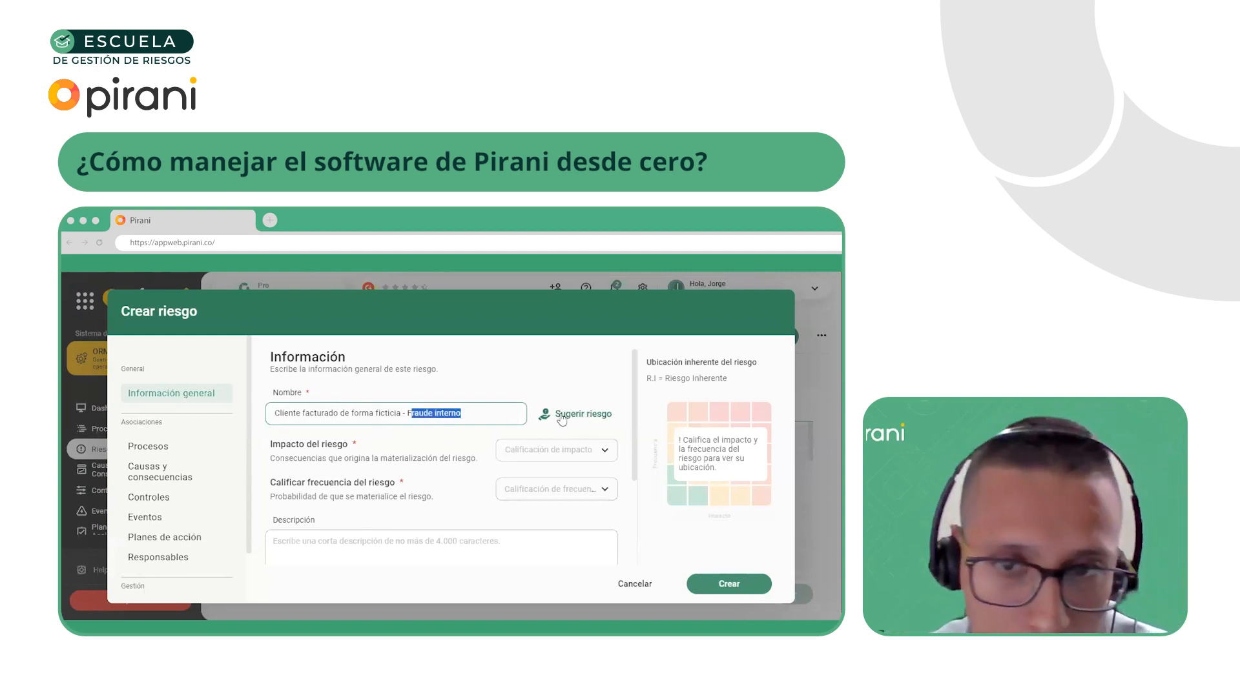
{"action": "scroll", "coordinate": [548, 416], "scroll_direction": "down", "scroll_amount": 1}
{"action": "scroll", "coordinate": [549, 417], "scroll_direction": "up", "scroll_amount": 1}
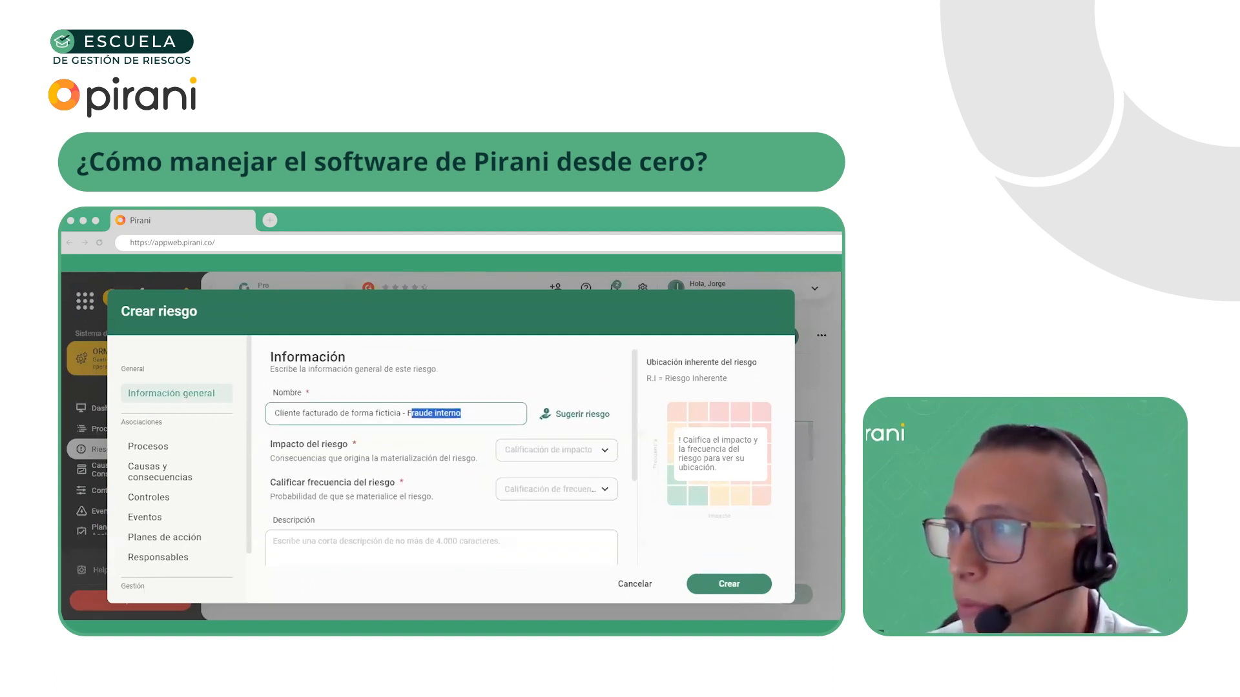
Fill in the risk's description with the Spanish definition of internal fraud as a crime by employees exploiting their power, status or data handling for benefit
{"action": "key", "text": "alt+Tab"}
{"action": "scroll", "coordinate": [595, 505], "scroll_direction": "down", "scroll_amount": 1}
{"action": "left_click", "coordinate": [417, 513]}
{"action": "type", "text": "El fraude interno es un delito realizado por los empleados de una empresa que toman provecho de su poder, estatus o manejo de datos, para alterar cualquier tipo de información y obtener beneficios a costa de la compañía."}
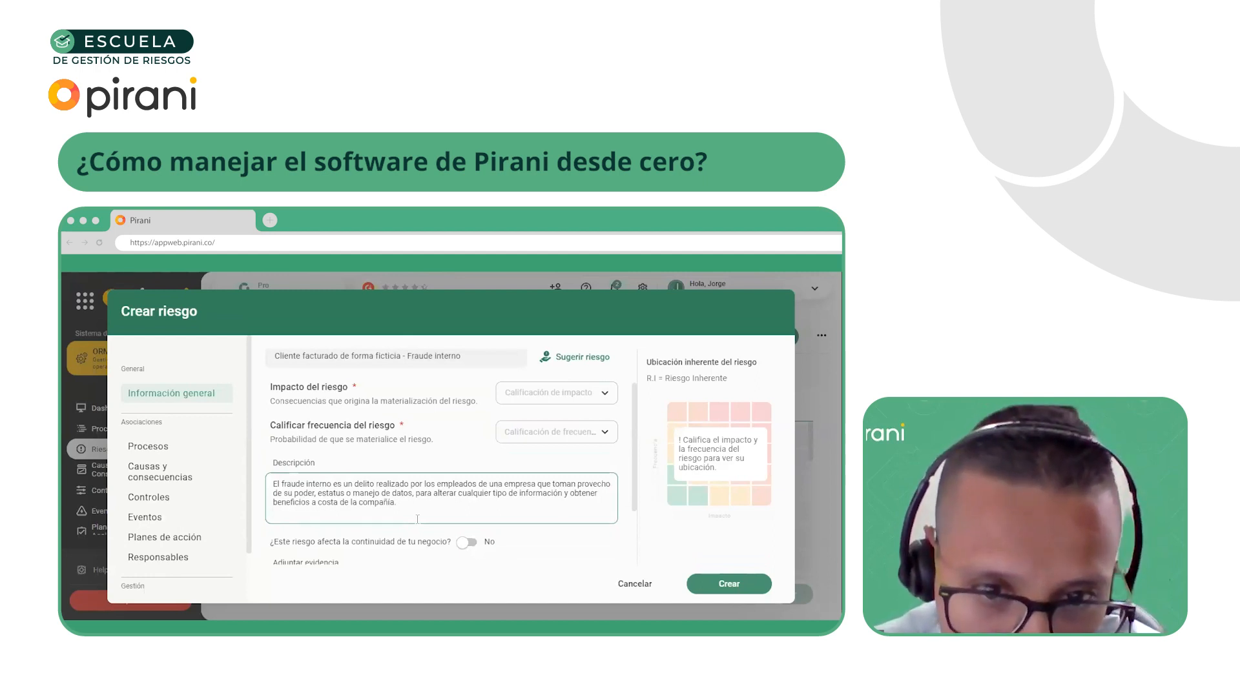
{"action": "key", "text": "BackSpace"}
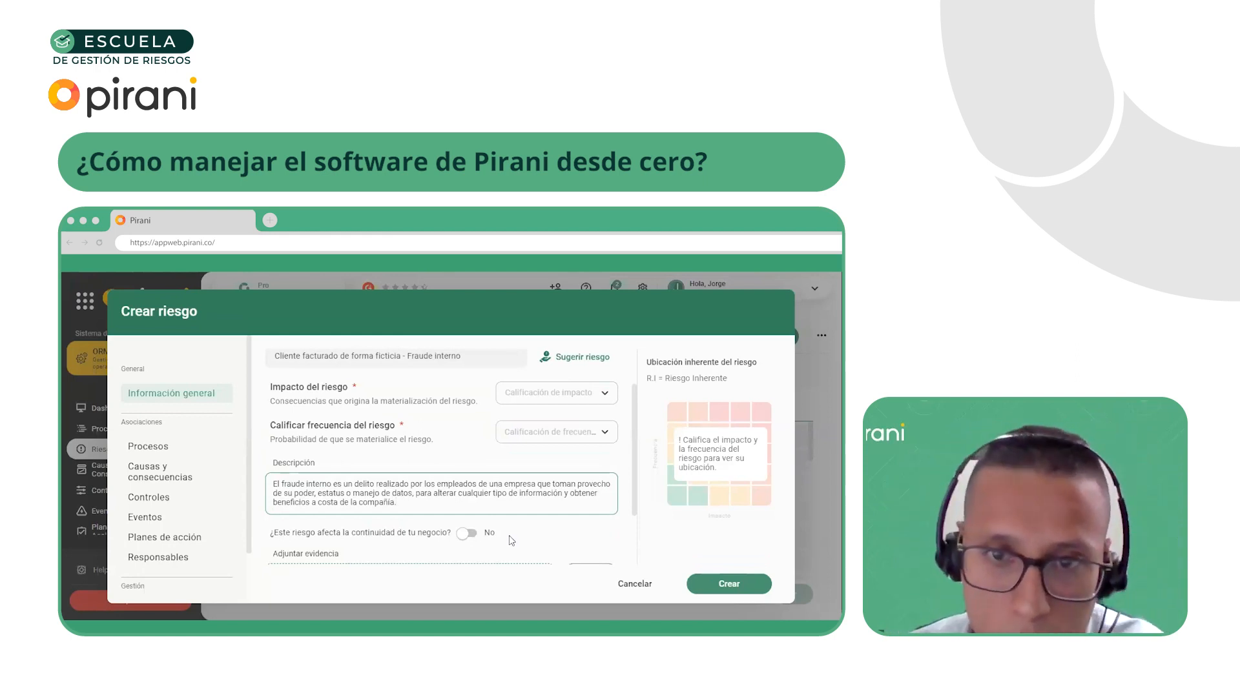
{"action": "scroll", "coordinate": [554, 472], "scroll_direction": "up", "scroll_amount": 2}
{"action": "left_click", "coordinate": [471, 414]}
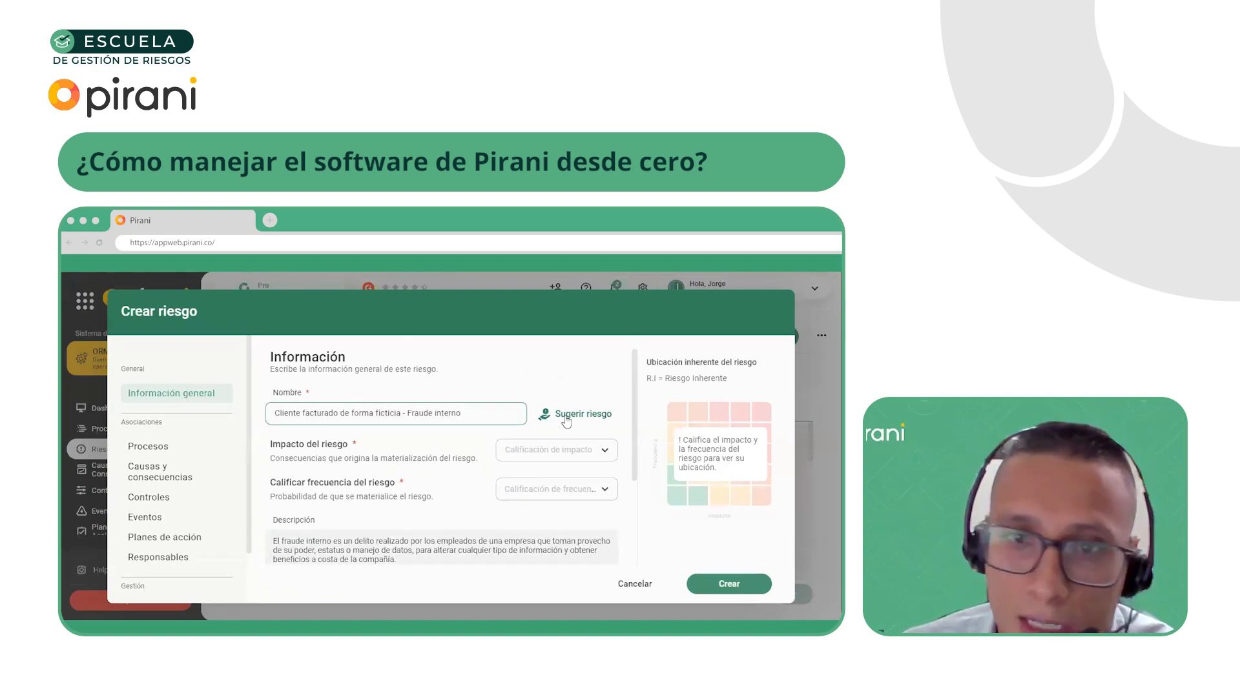
Open the risk suggestions for the new risk and choose Financiero as the industry
{"action": "left_click", "coordinate": [572, 416]}
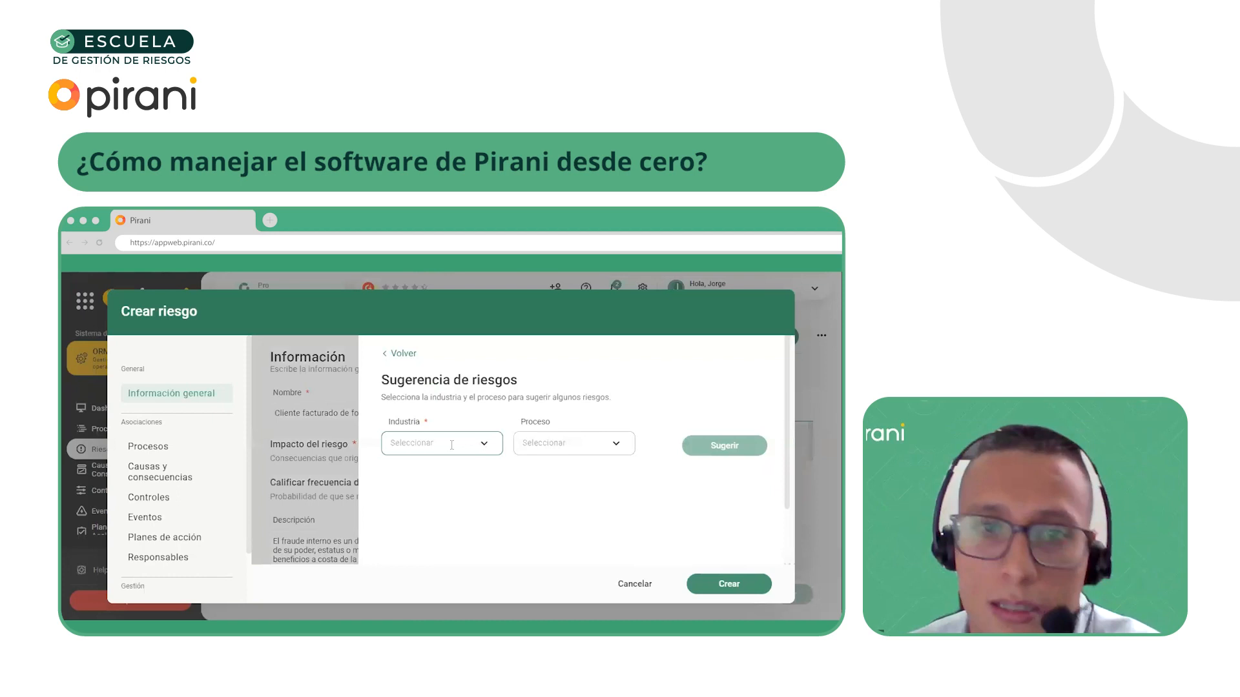
{"action": "left_click", "coordinate": [452, 444]}
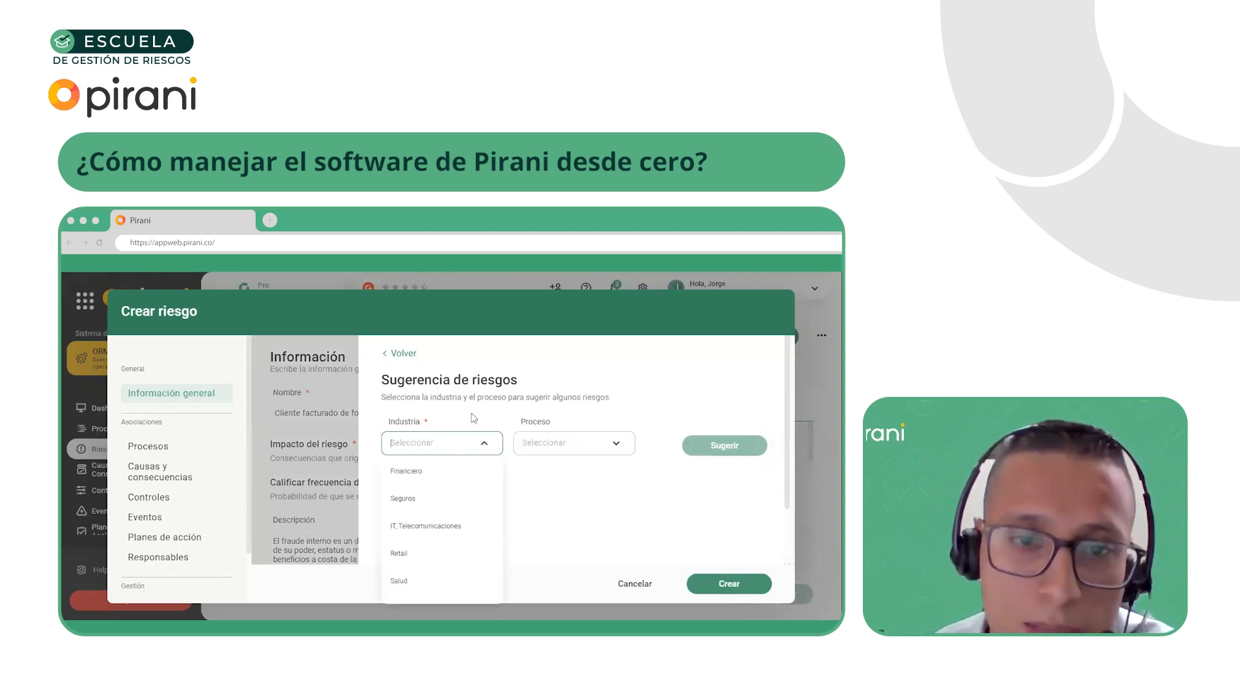
{"action": "left_click", "coordinate": [487, 416]}
{"action": "left_click", "coordinate": [448, 447]}
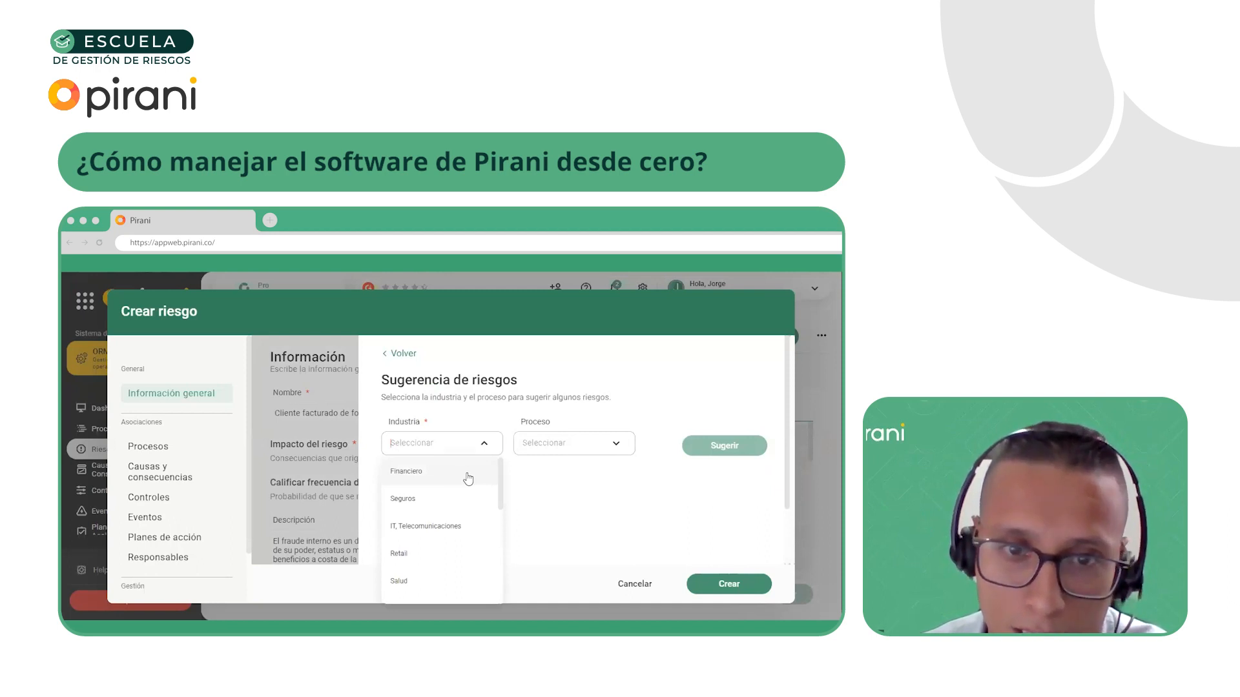
{"action": "scroll", "coordinate": [455, 499], "scroll_direction": "down", "scroll_amount": 1}
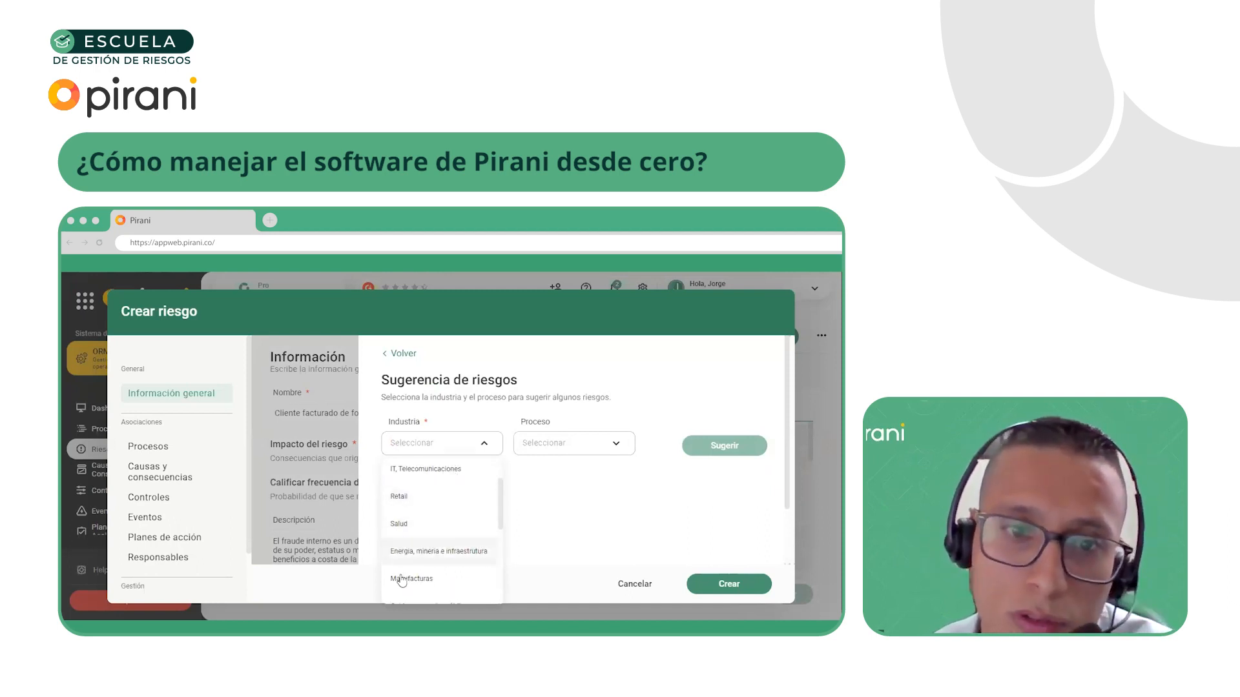
{"action": "scroll", "coordinate": [439, 555], "scroll_direction": "up", "scroll_amount": 3}
{"action": "left_click", "coordinate": [427, 472]}
Choose Comercial as the process, request the risk suggestions and review the suggested risk names
{"action": "left_click", "coordinate": [555, 444]}
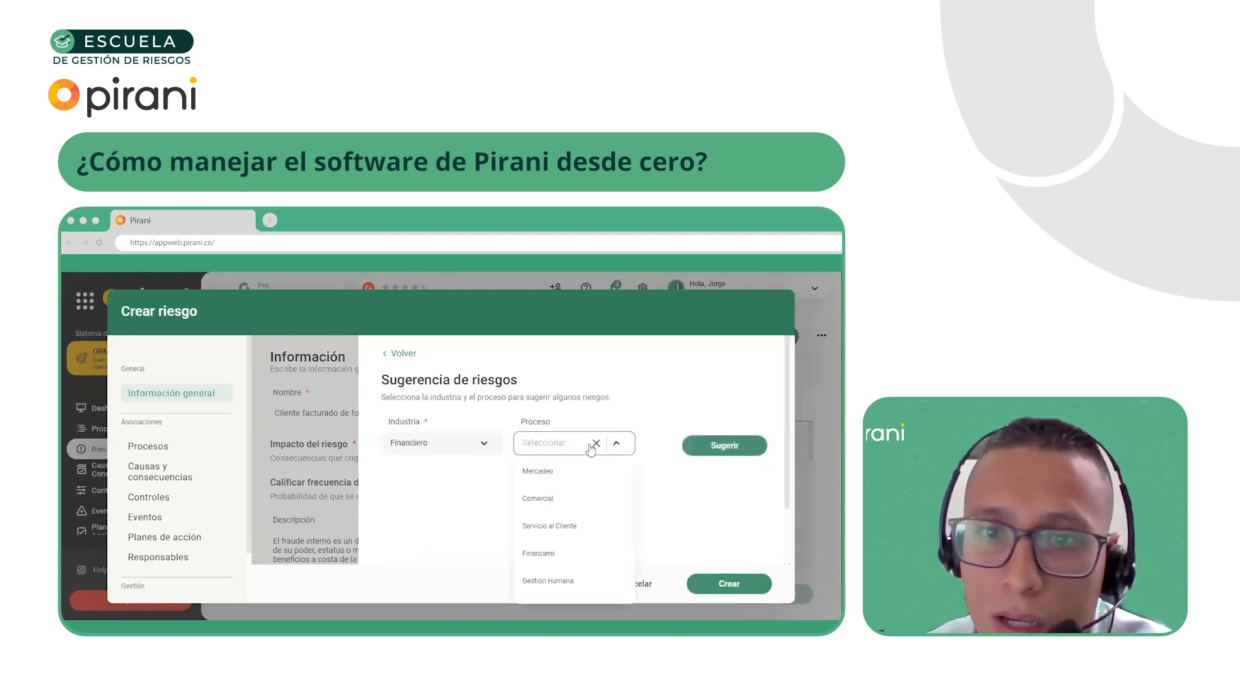
{"action": "scroll", "coordinate": [578, 516], "scroll_direction": "down", "scroll_amount": 2}
{"action": "scroll", "coordinate": [559, 507], "scroll_direction": "up", "scroll_amount": 2}
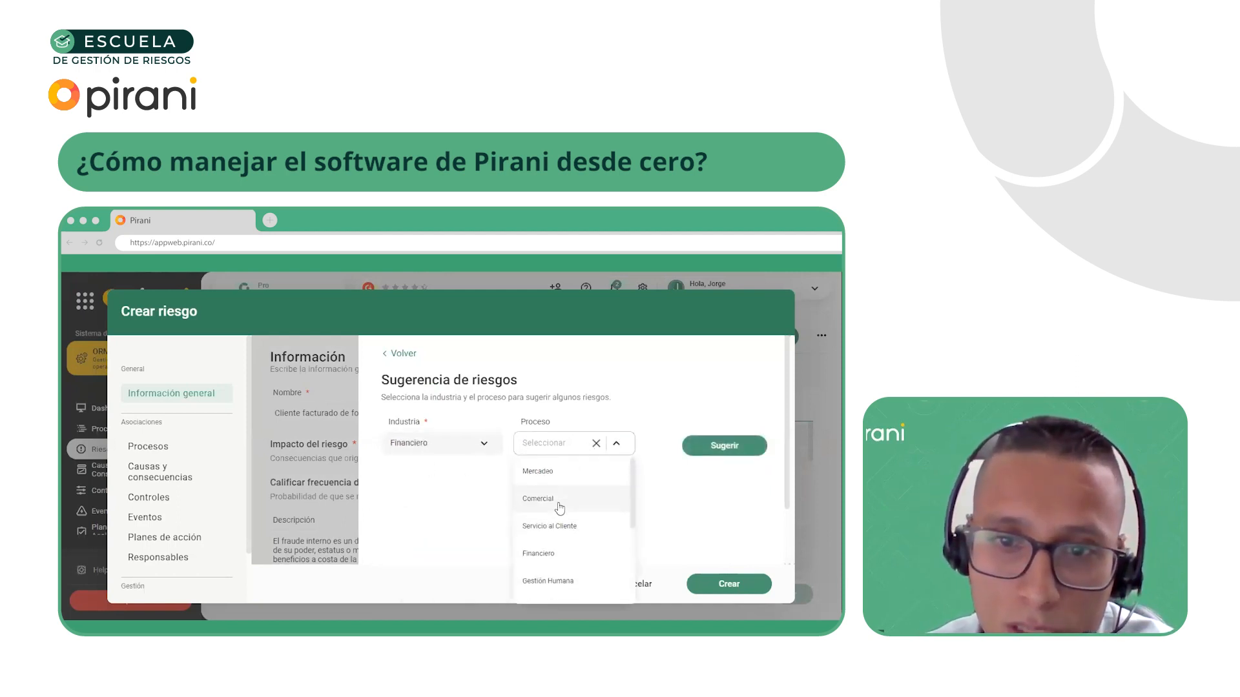
{"action": "left_click", "coordinate": [557, 507]}
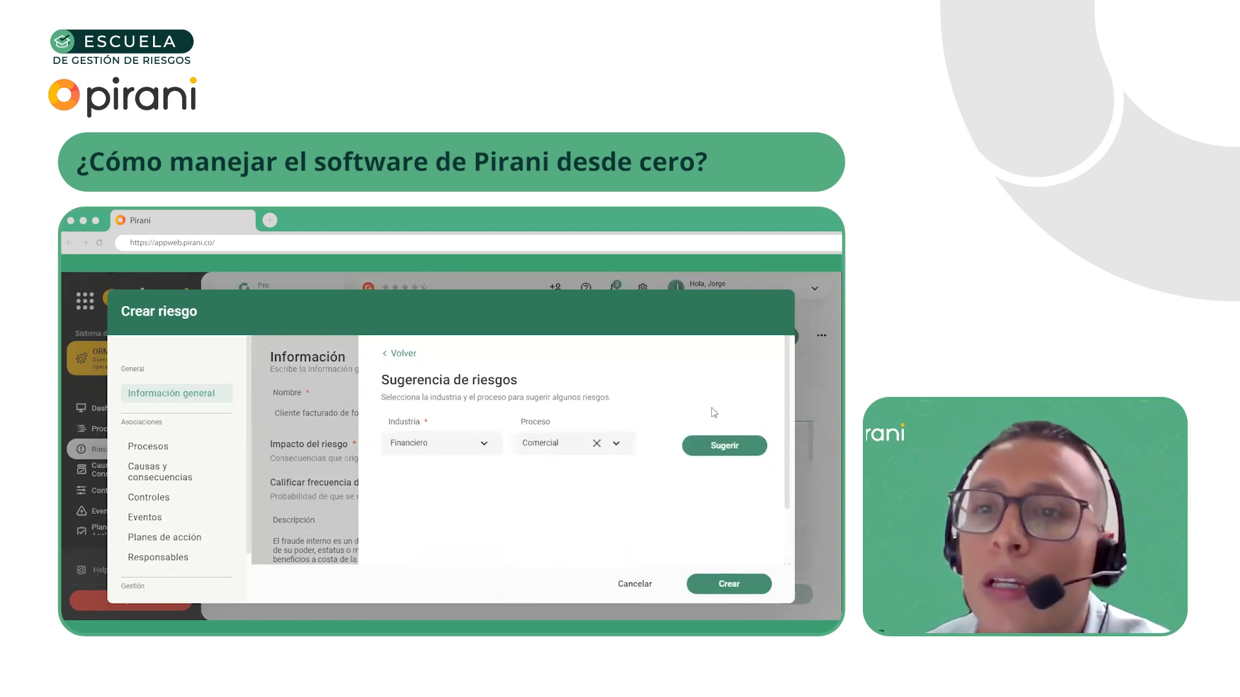
{"action": "left_click", "coordinate": [713, 449]}
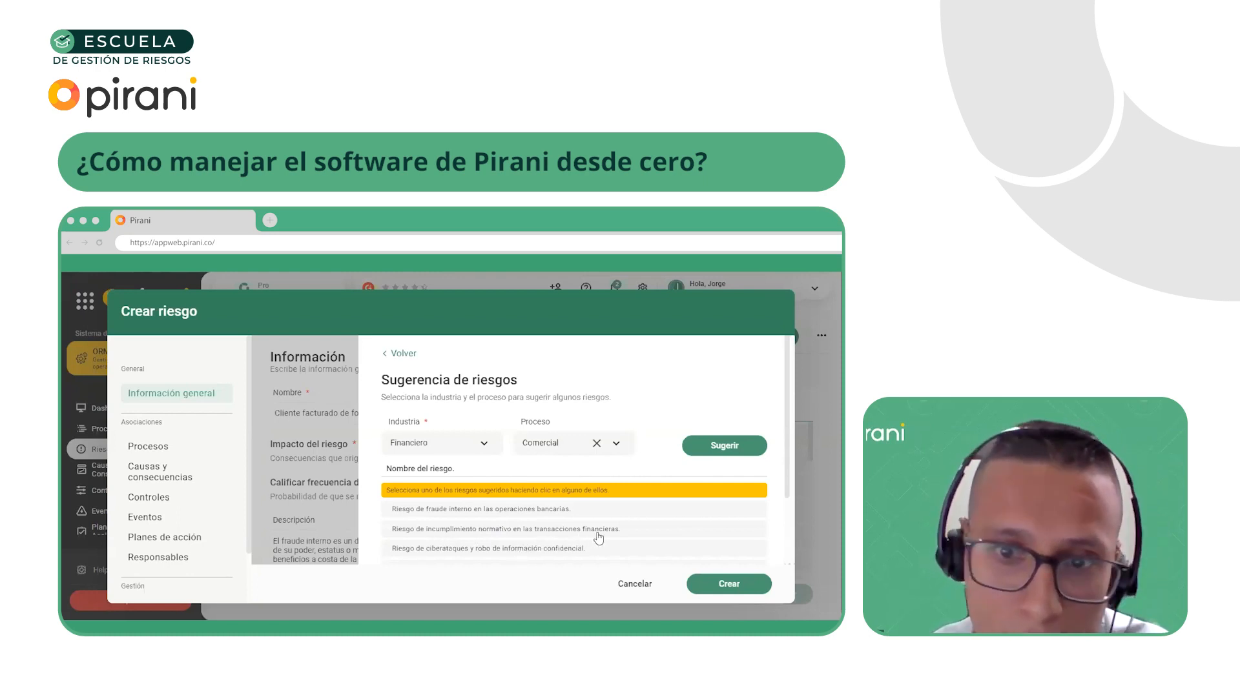
{"action": "scroll", "coordinate": [595, 533], "scroll_direction": "down", "scroll_amount": 1}
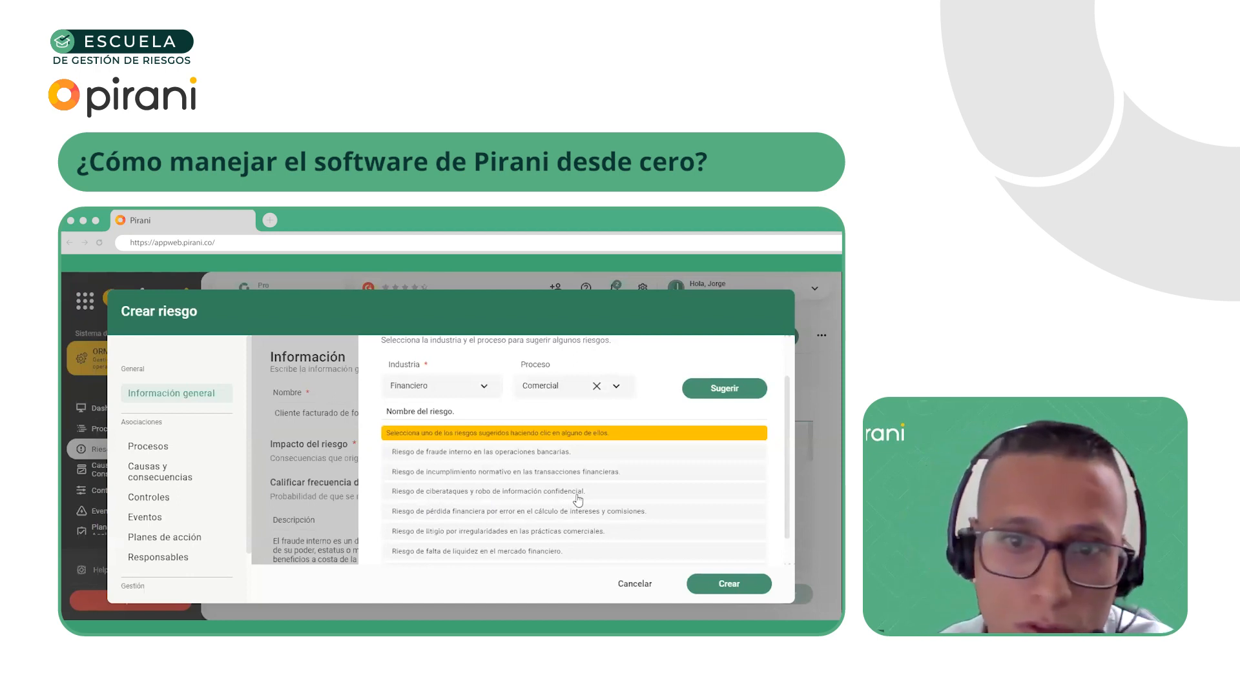
{"action": "scroll", "coordinate": [578, 498], "scroll_direction": "up", "scroll_amount": 1}
{"action": "scroll", "coordinate": [481, 509], "scroll_direction": "down", "scroll_amount": 1}
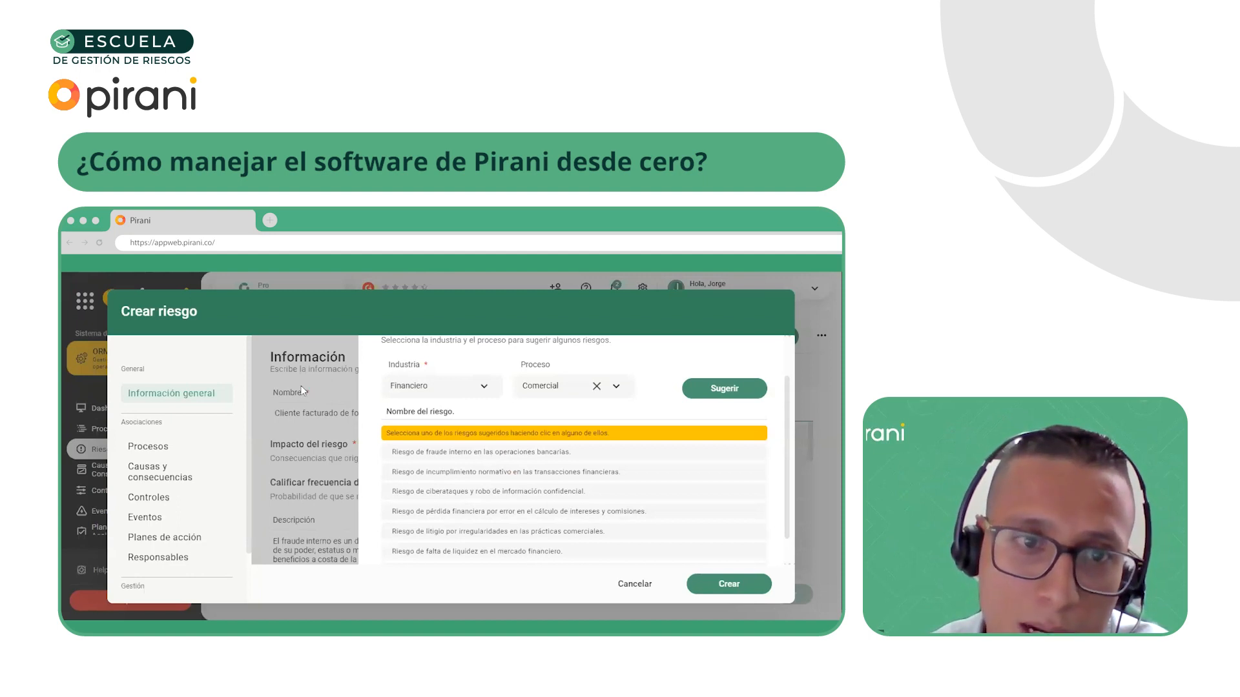
{"action": "scroll", "coordinate": [350, 419], "scroll_direction": "up", "scroll_amount": 2}
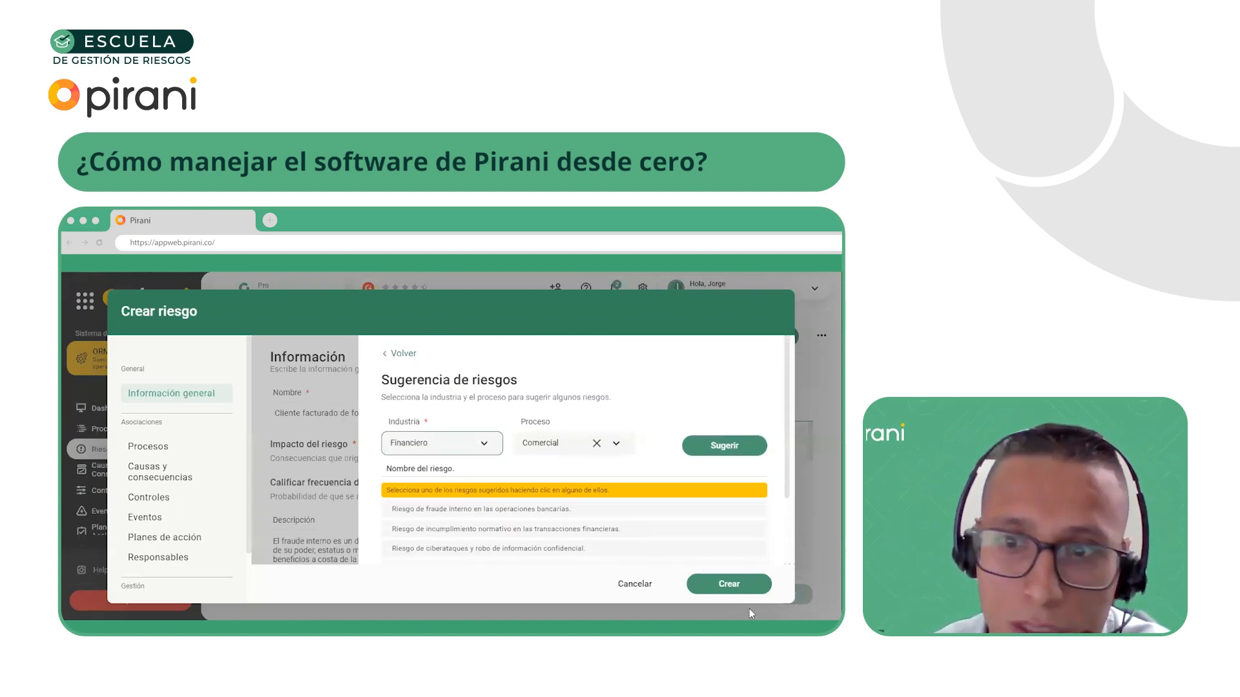
Try to create the risk without rating its impact and frequency, and discard the risk creation form
{"action": "left_click", "coordinate": [731, 593]}
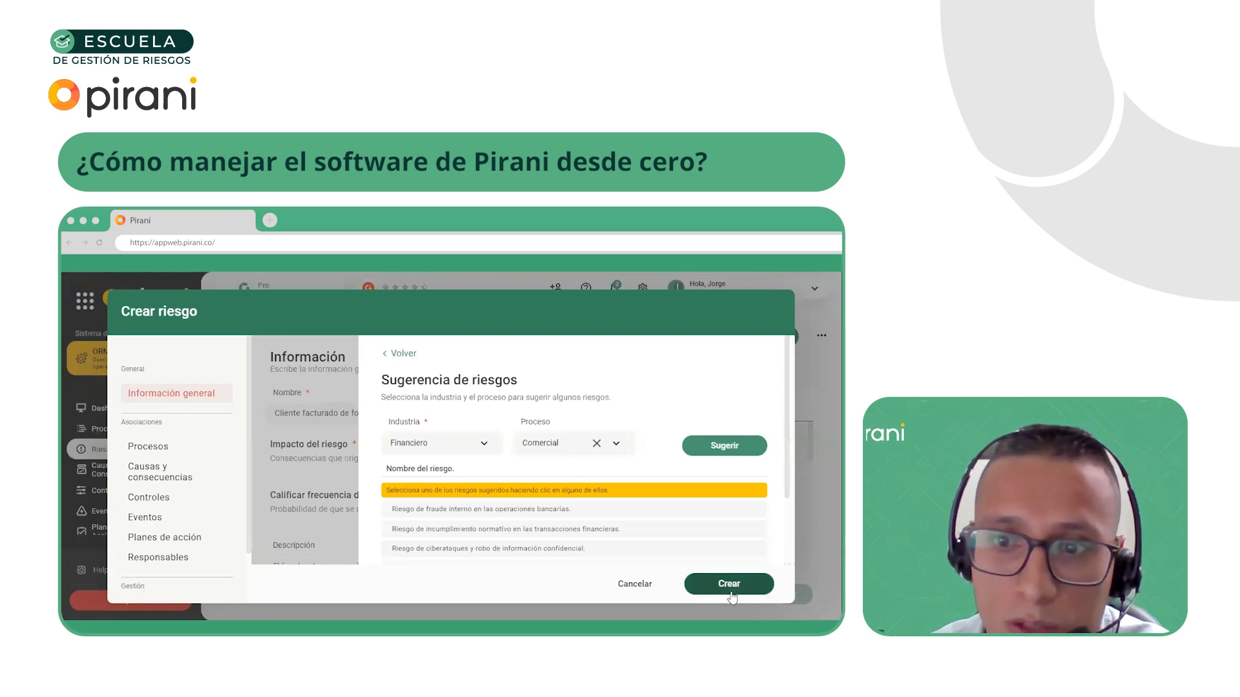
{"action": "left_click", "coordinate": [647, 589]}
{"action": "left_click", "coordinate": [753, 336]}
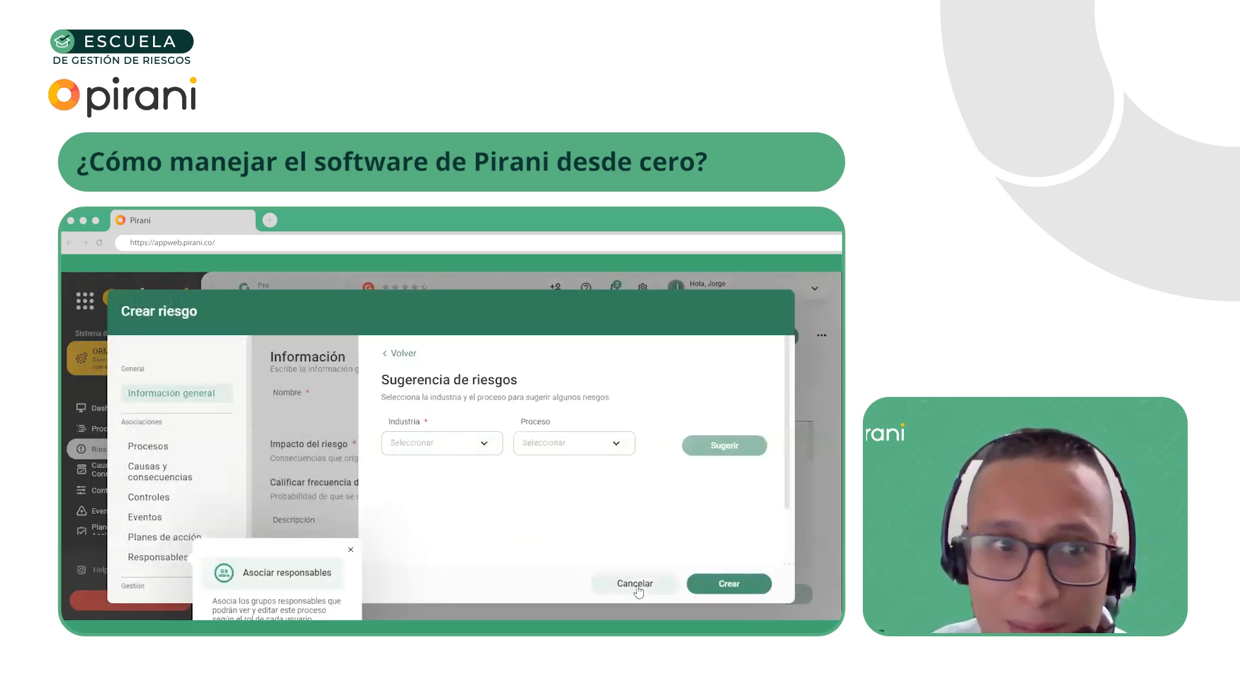
{"action": "left_click", "coordinate": [635, 585]}
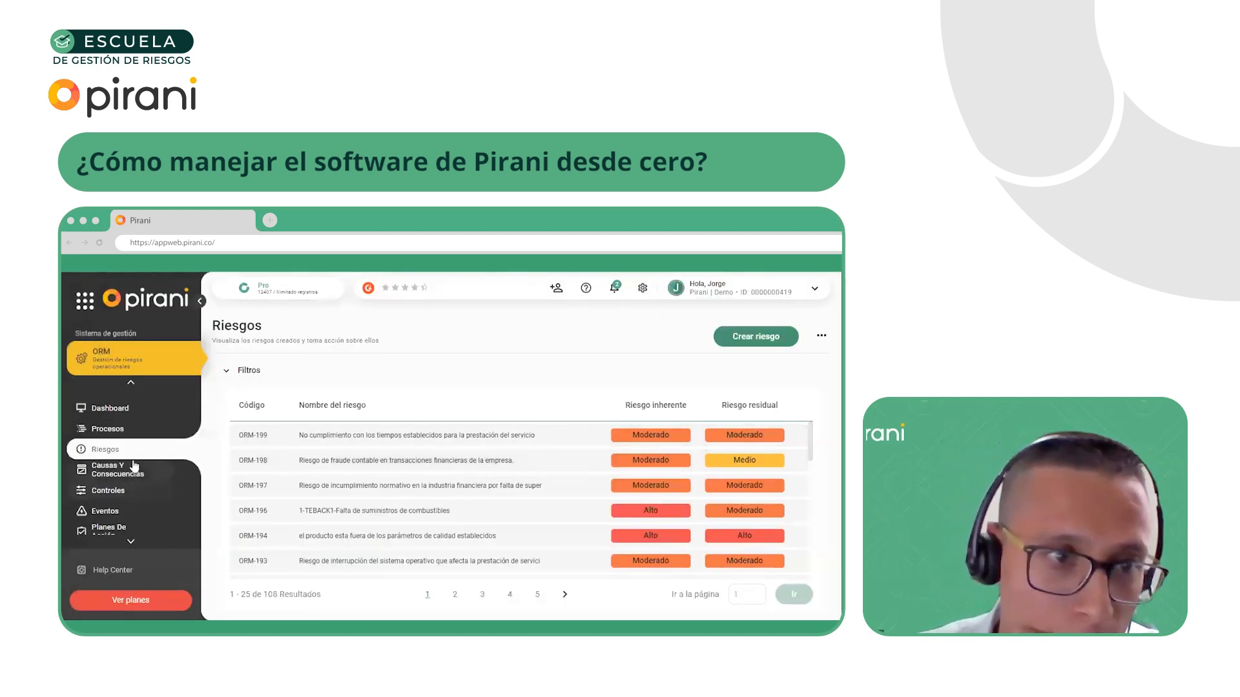
Find the Comercial process on page 5 of the process list and open its associated risks for editing
{"action": "left_click", "coordinate": [122, 436]}
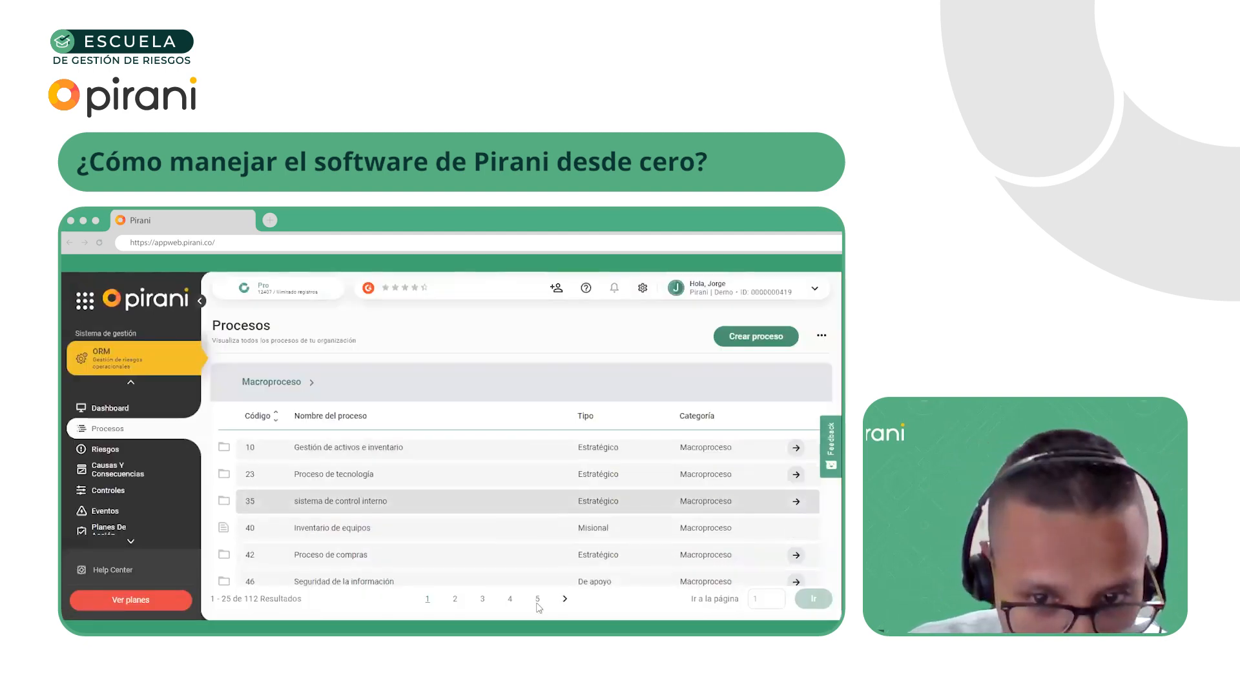
{"action": "left_click", "coordinate": [537, 599]}
{"action": "scroll", "coordinate": [362, 556], "scroll_direction": "down", "scroll_amount": 4}
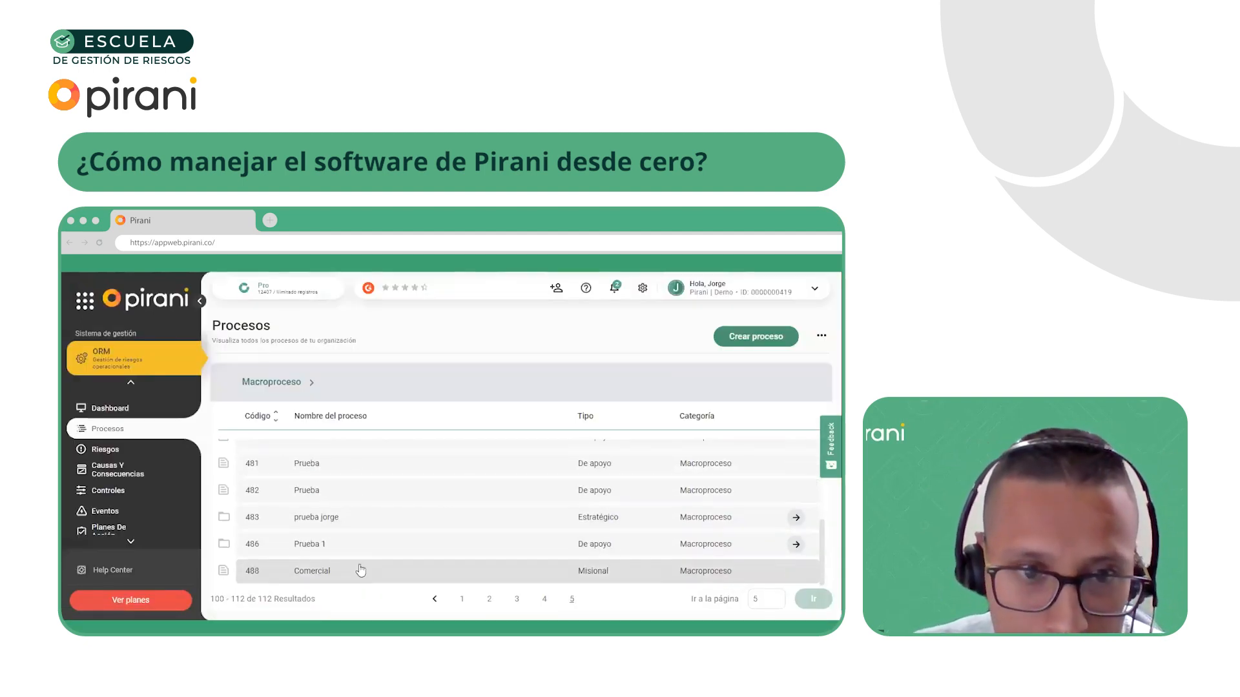
{"action": "left_click", "coordinate": [330, 575]}
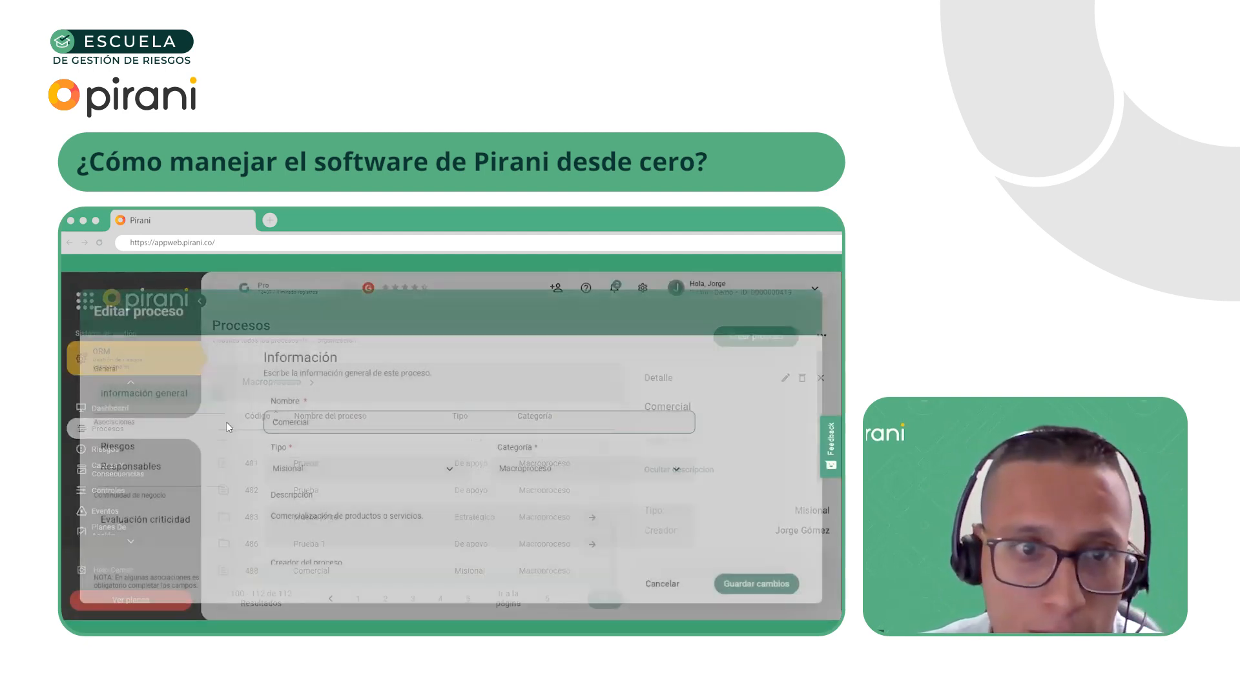
{"action": "left_click", "coordinate": [134, 447]}
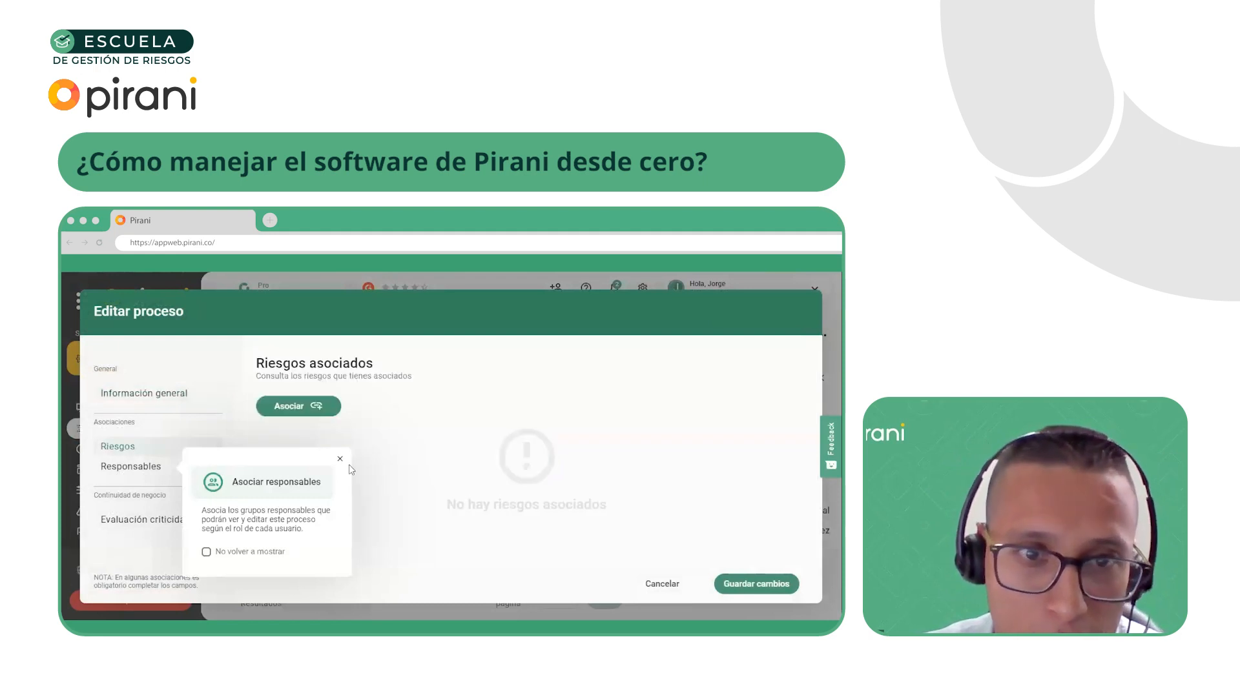
Try to create a risk from the process's association list, return to the process instead and save its changes
{"action": "left_click", "coordinate": [298, 405]}
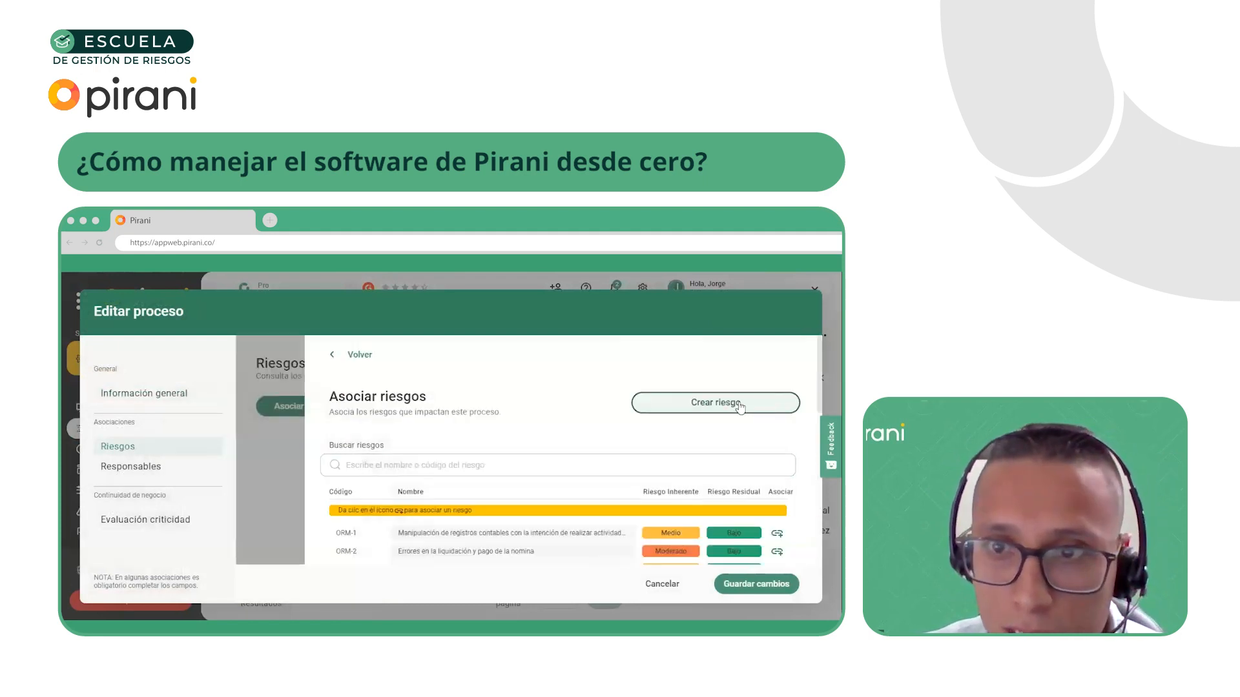
{"action": "left_click", "coordinate": [743, 406]}
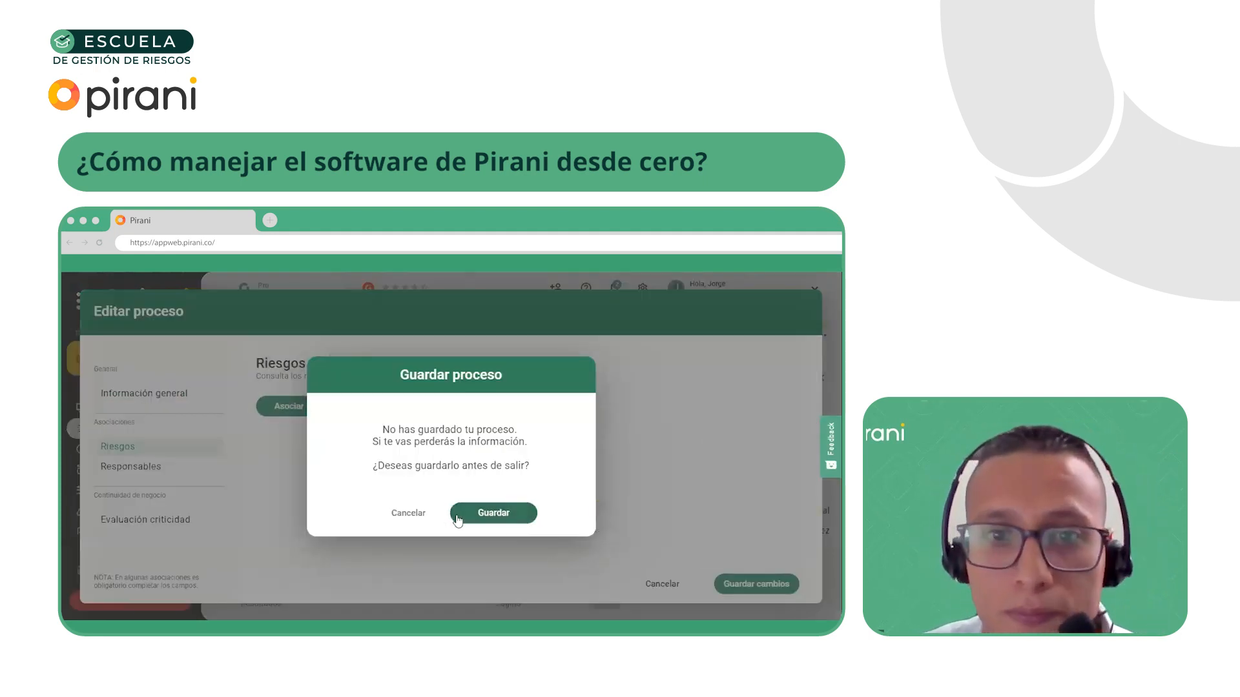
{"action": "left_click", "coordinate": [409, 515]}
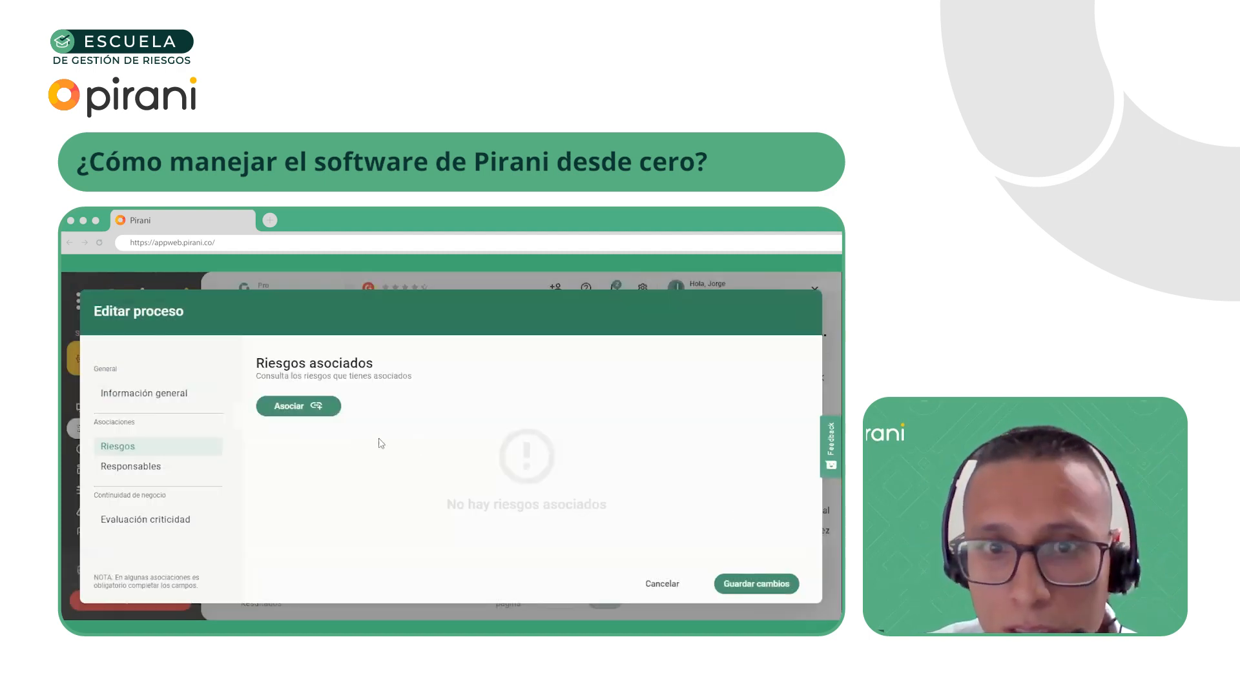
{"action": "left_click", "coordinate": [749, 584]}
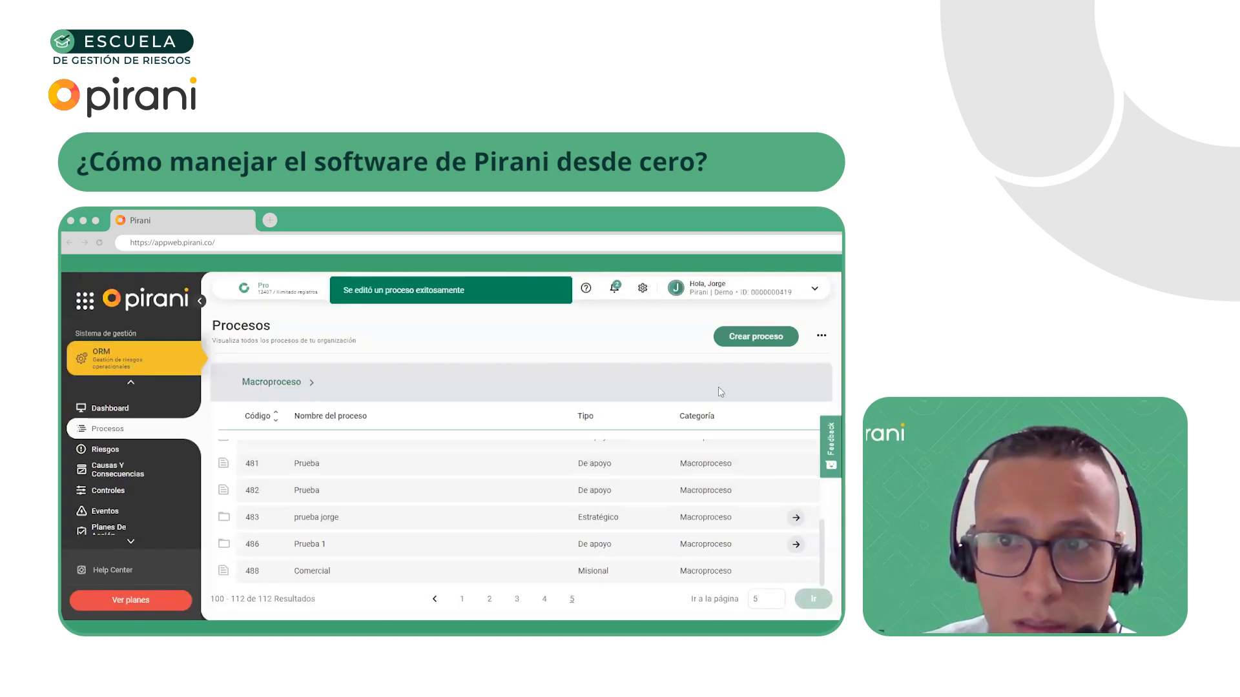
Start a new risk from the Riesgos section named "Cliente facturado de forma ficticia - Fraude interno" and dismiss the hint about responsible groups
{"action": "left_click", "coordinate": [106, 450]}
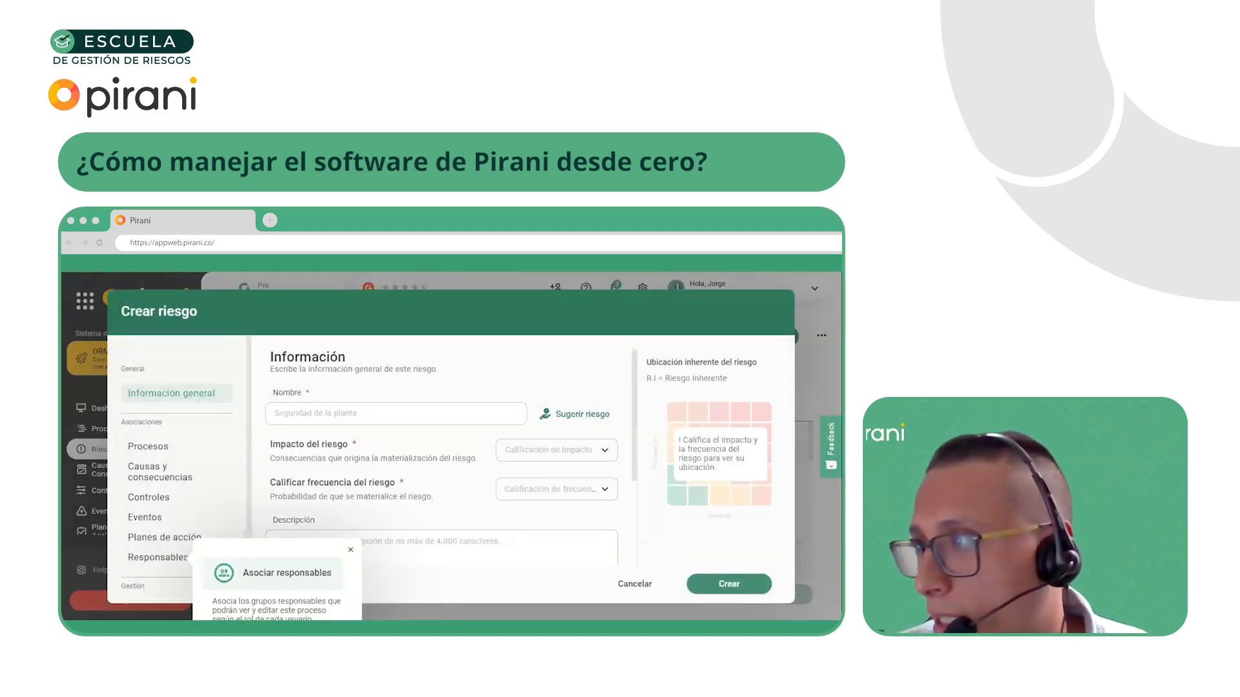
{"action": "left_click", "coordinate": [317, 412]}
{"action": "type", "text": "Cliente facturado de forma ficticia - Fraude interno"}
{"action": "left_click", "coordinate": [351, 551]}
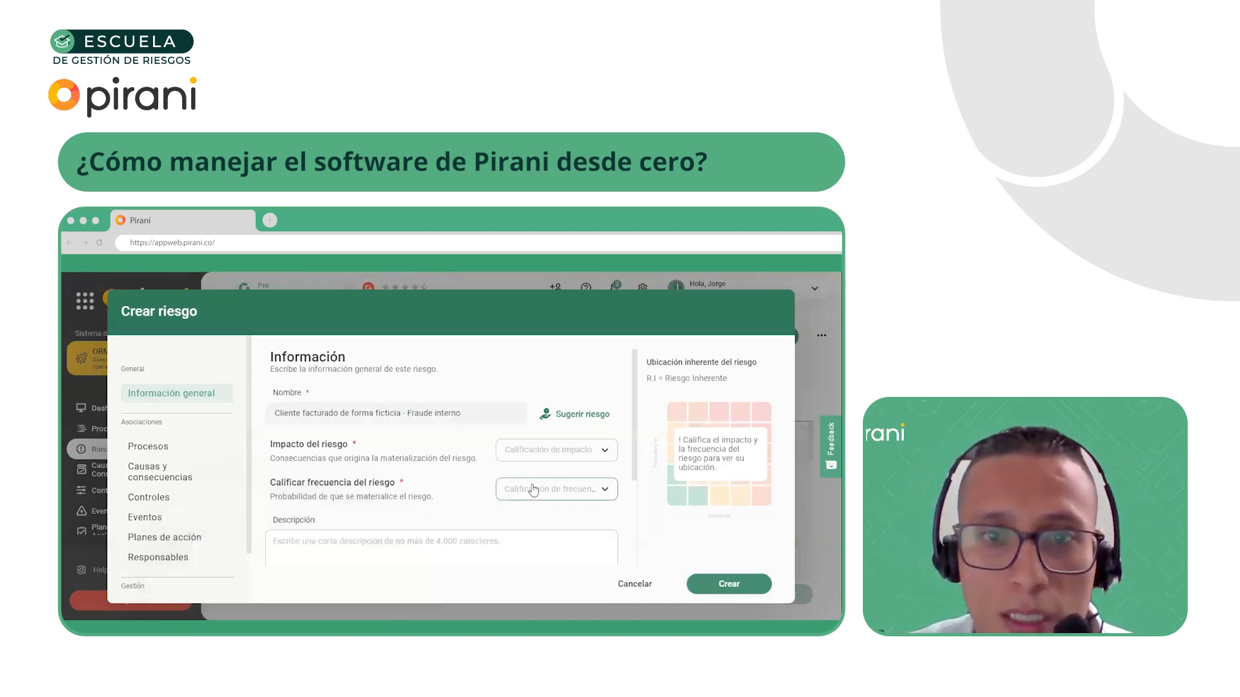
Expand the risk's impact variables and review the rating levels offered for the Legal type
{"action": "left_click", "coordinate": [545, 452]}
{"action": "scroll", "coordinate": [510, 461], "scroll_direction": "down", "scroll_amount": 2}
{"action": "scroll", "coordinate": [499, 456], "scroll_direction": "down", "scroll_amount": 1}
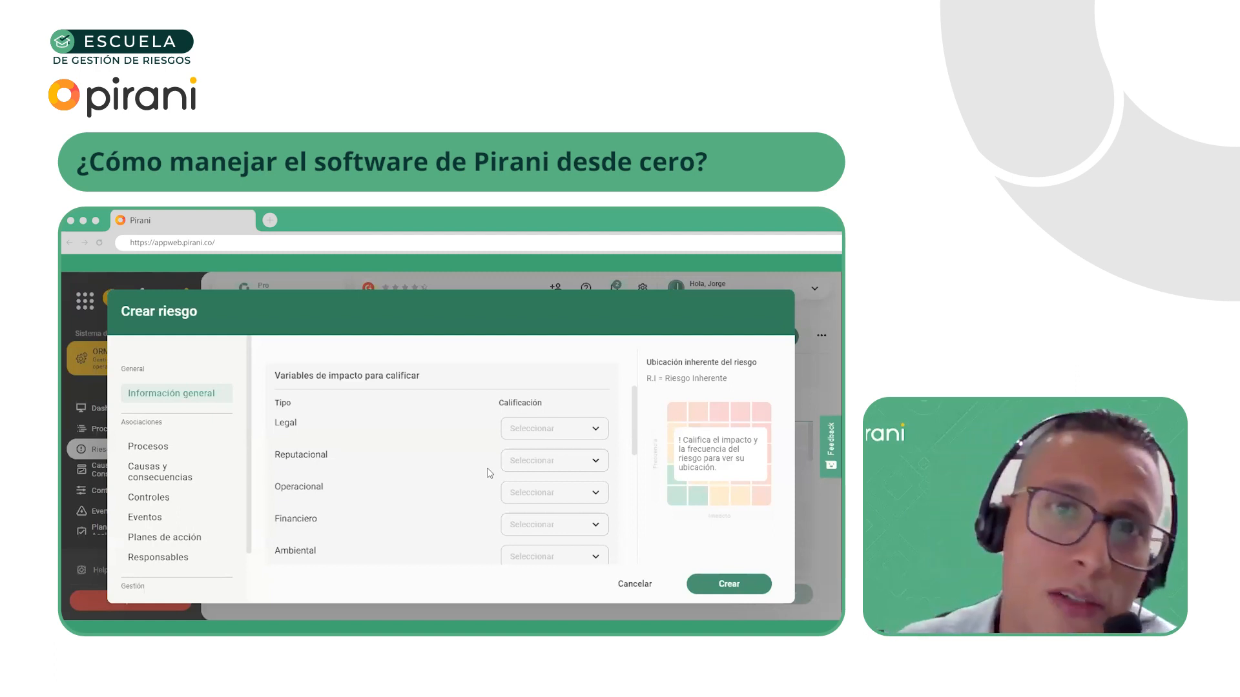
{"action": "left_click", "coordinate": [540, 432]}
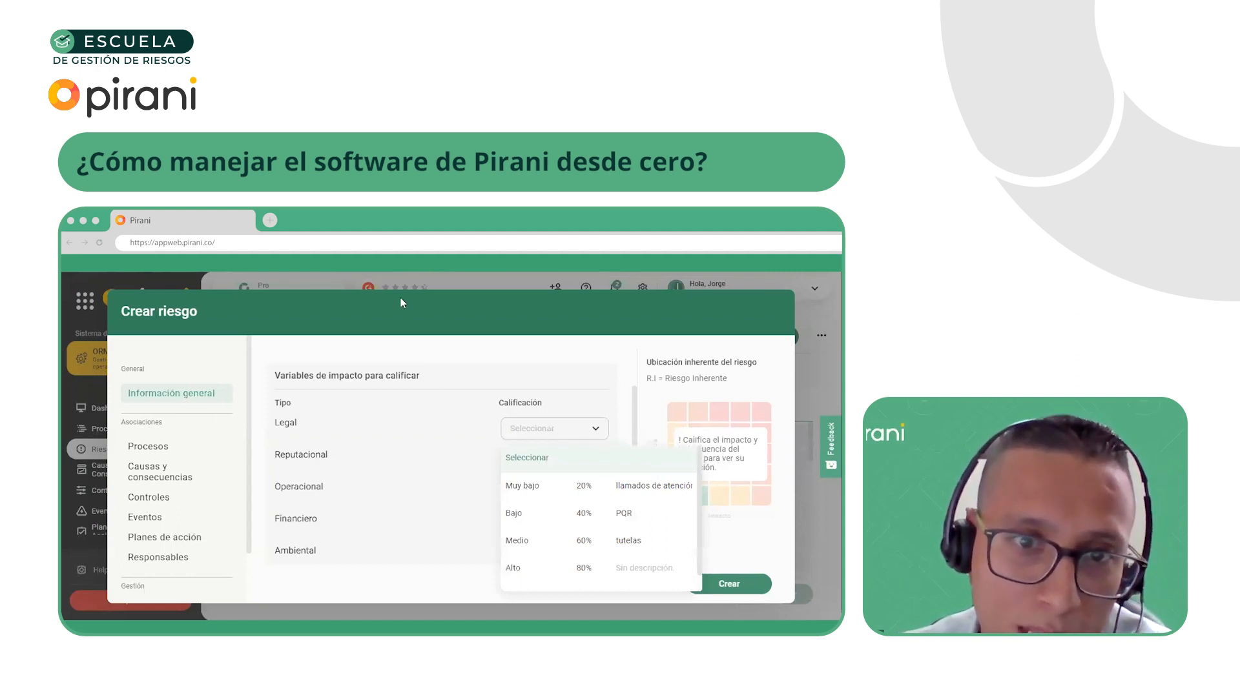
{"action": "left_click", "coordinate": [571, 412]}
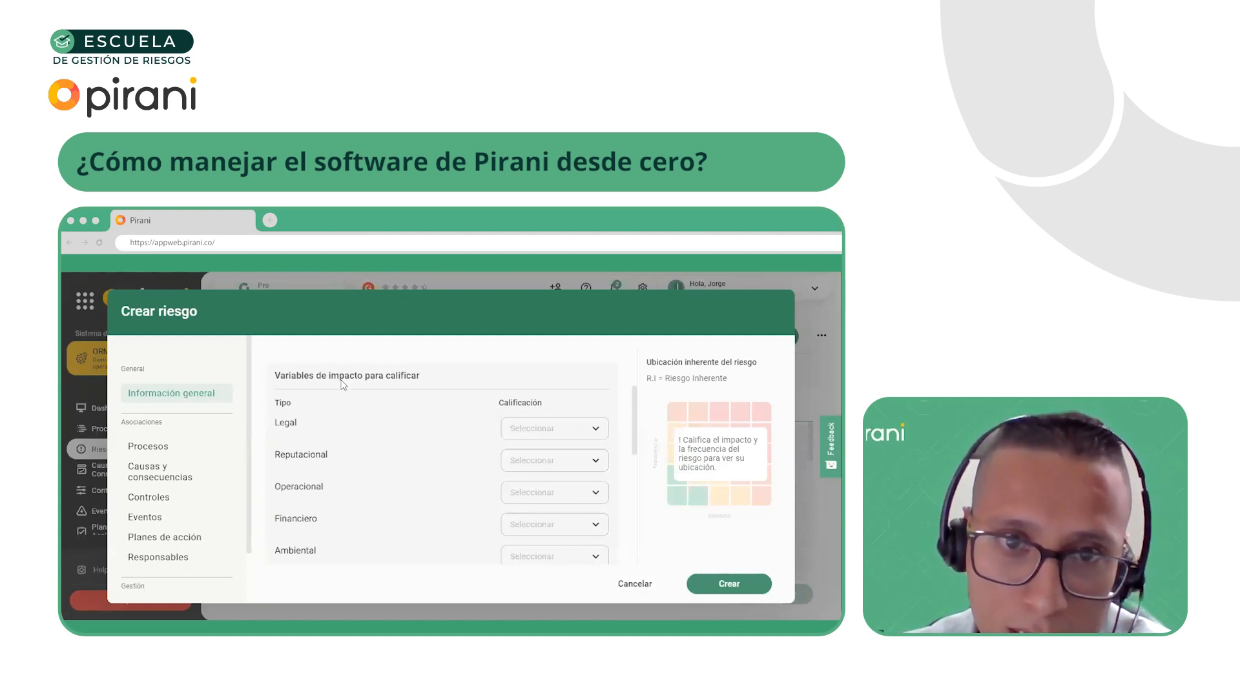
{"action": "left_click", "coordinate": [573, 430]}
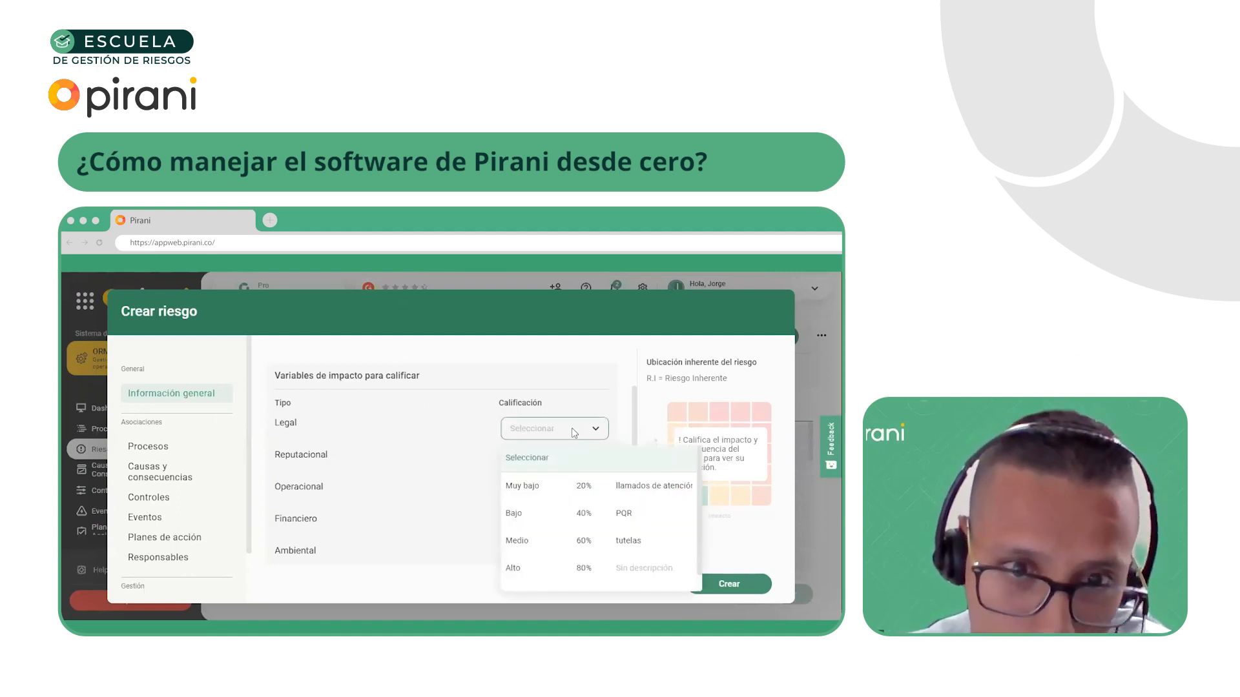
{"action": "left_click", "coordinate": [579, 427]}
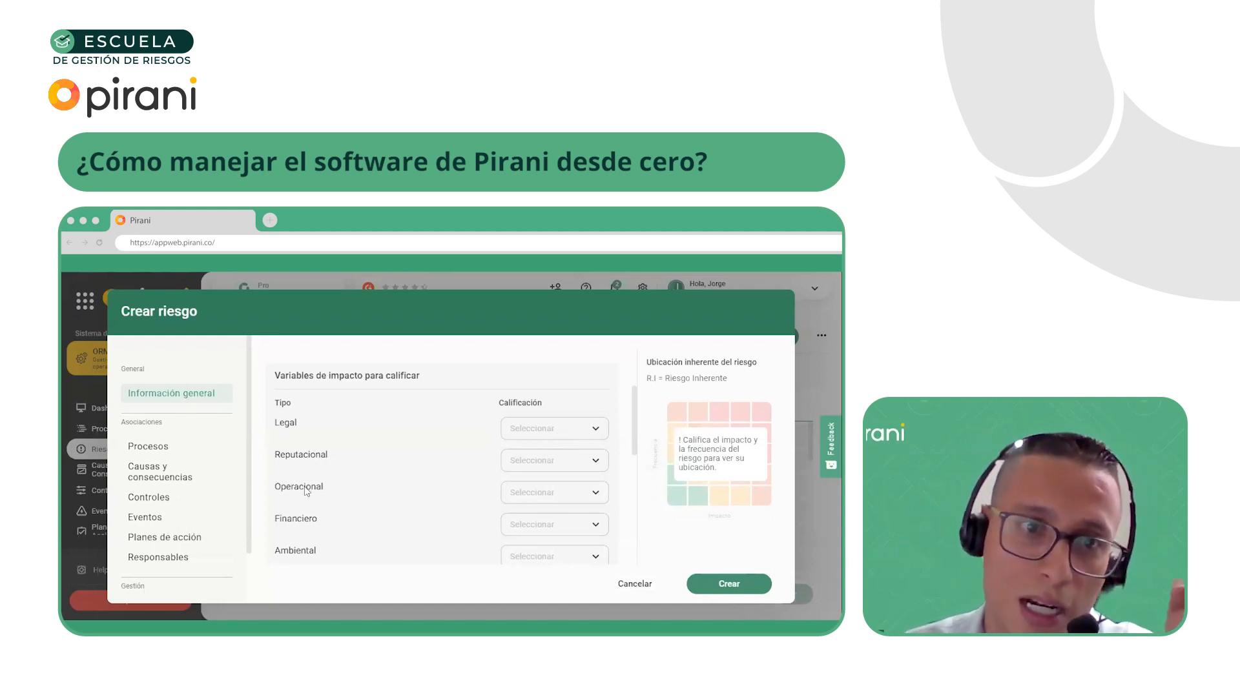
{"action": "scroll", "coordinate": [299, 562], "scroll_direction": "down", "scroll_amount": 1}
{"action": "scroll", "coordinate": [301, 529], "scroll_direction": "up", "scroll_amount": 1}
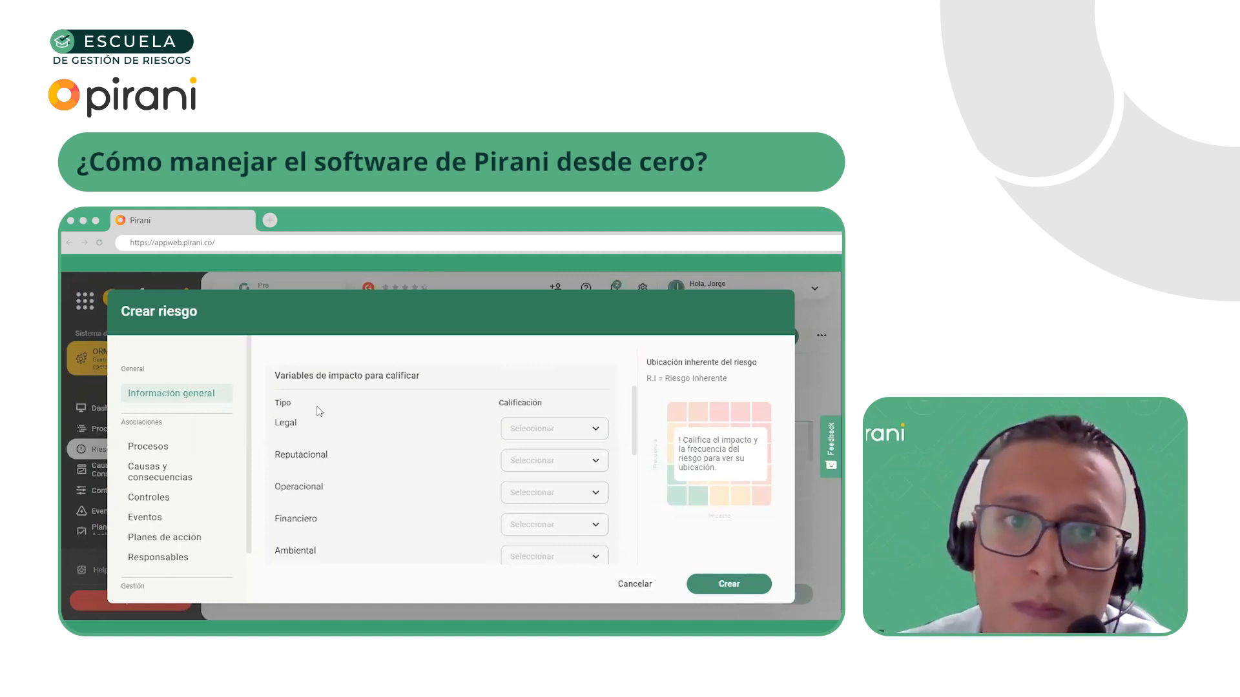
Rate the Legal, Reputacional, Operacional and Financiero impact variables as Muy bajo (20%)
{"action": "left_click", "coordinate": [550, 427]}
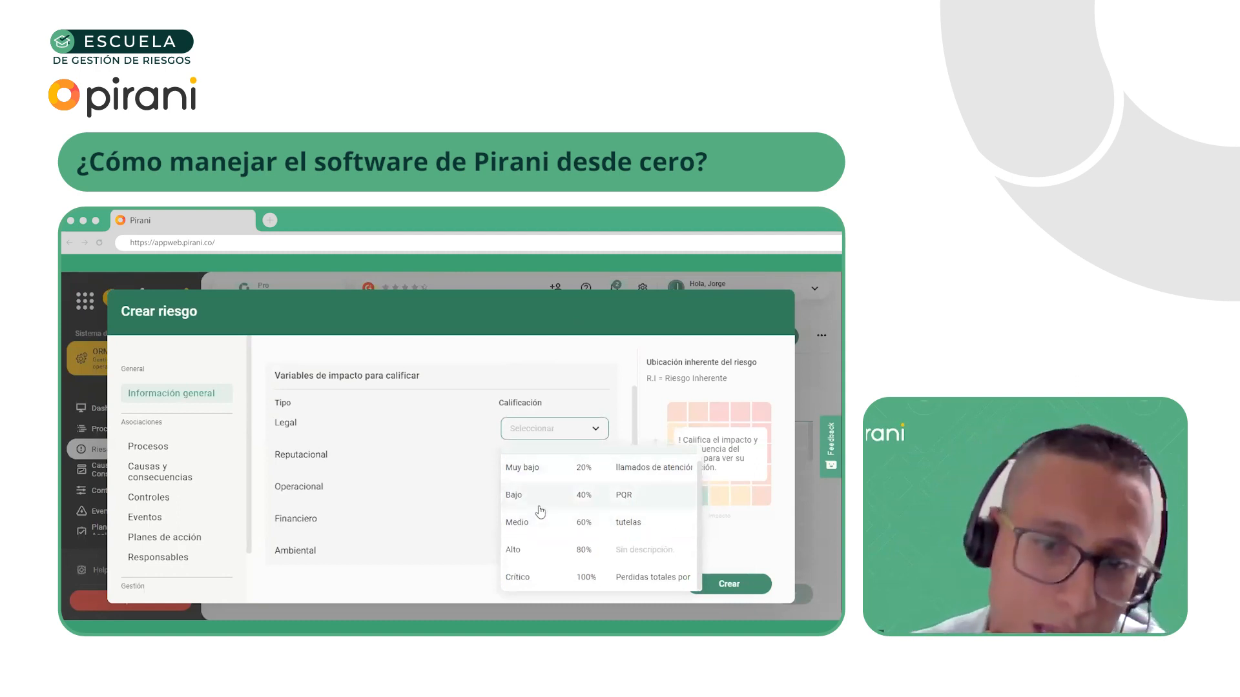
{"action": "left_click", "coordinate": [553, 475]}
{"action": "left_click", "coordinate": [554, 460]}
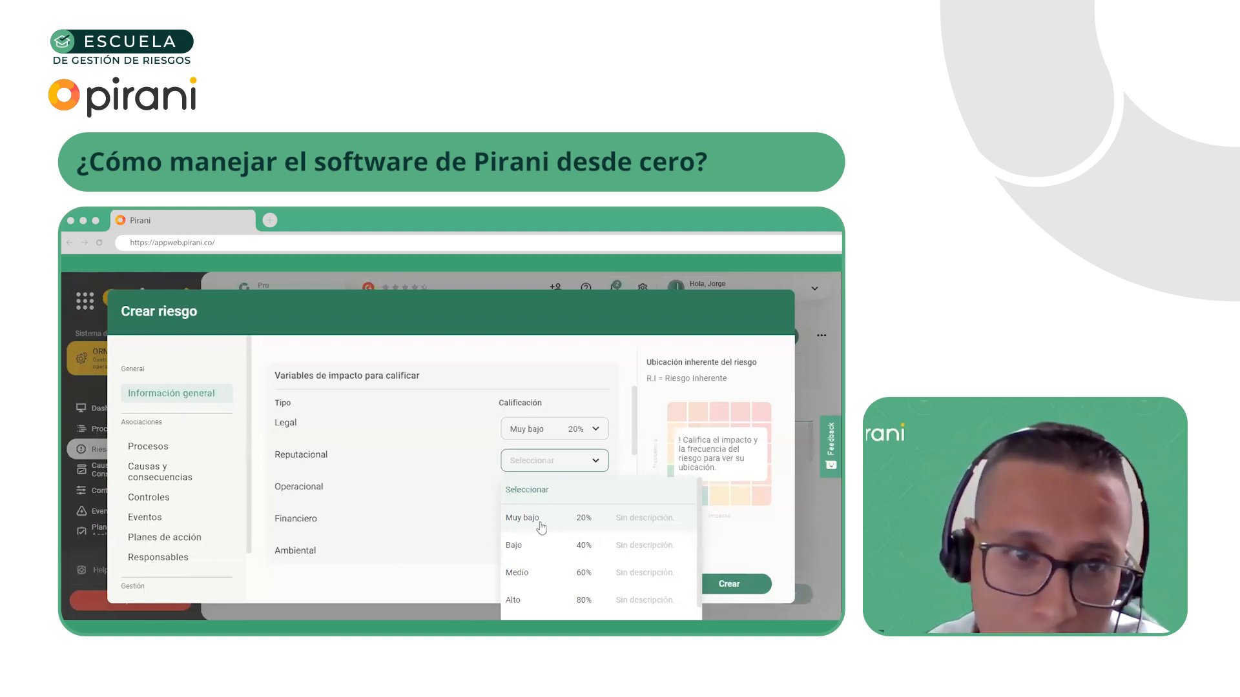
{"action": "left_click", "coordinate": [541, 518]}
{"action": "left_click", "coordinate": [546, 492]}
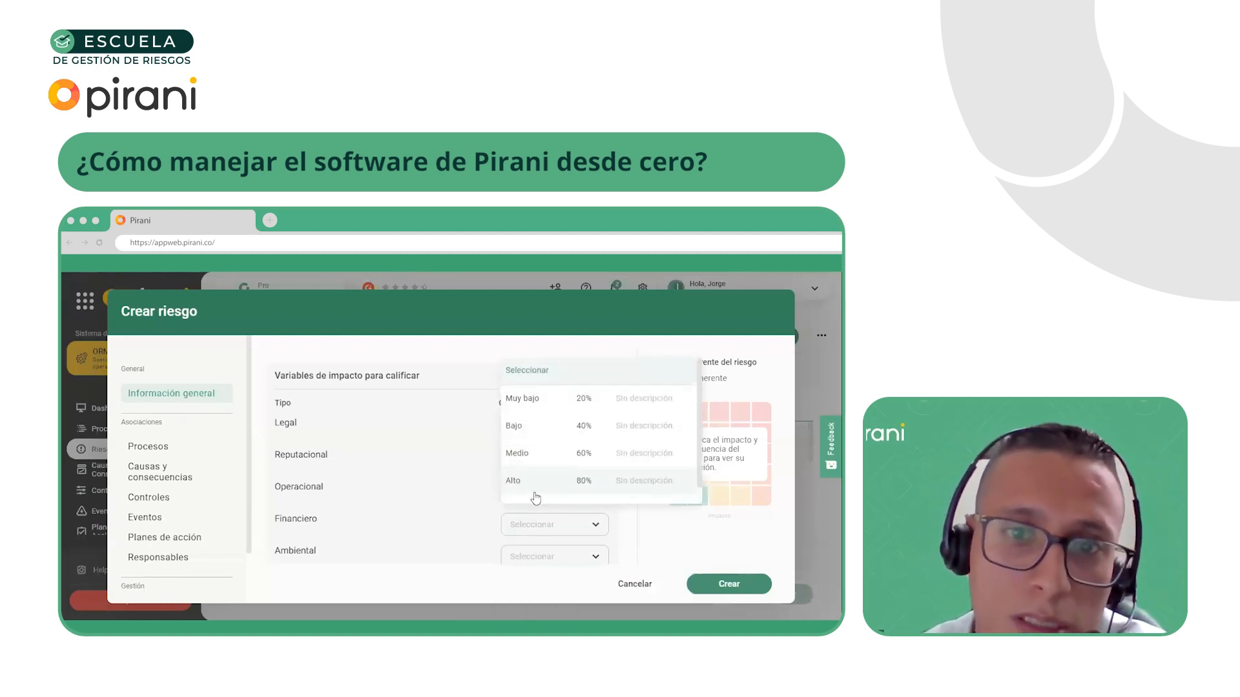
{"action": "left_click", "coordinate": [552, 415]}
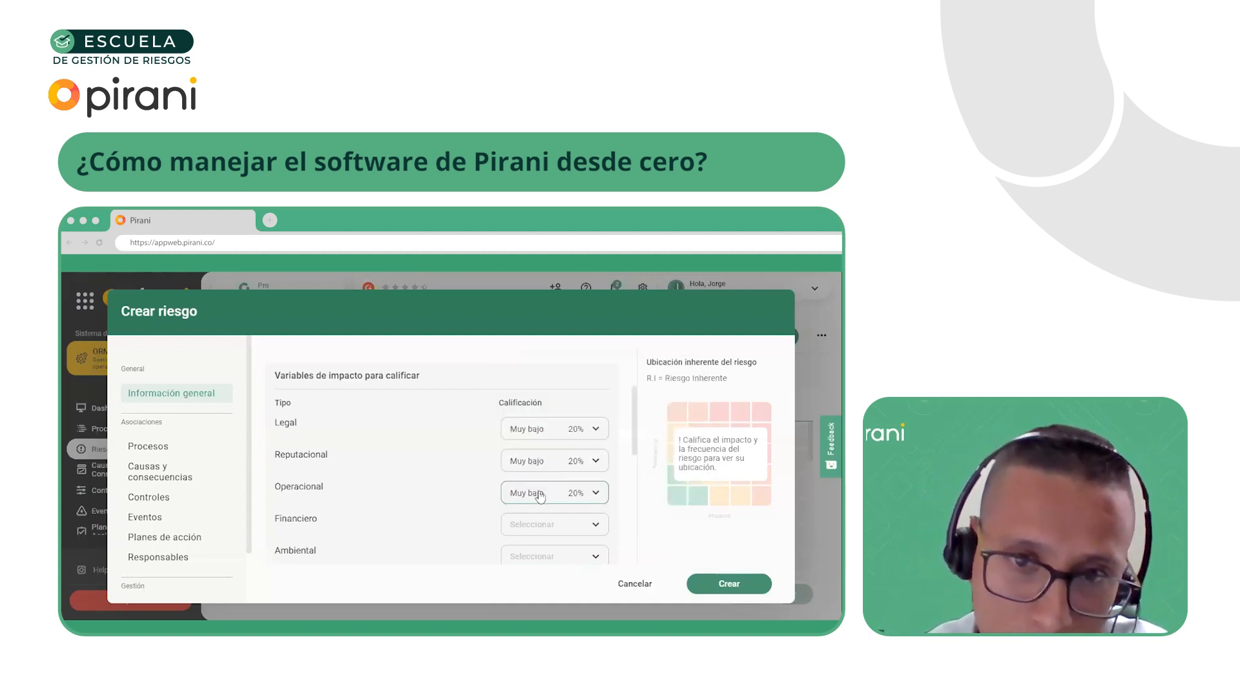
{"action": "left_click", "coordinate": [531, 524]}
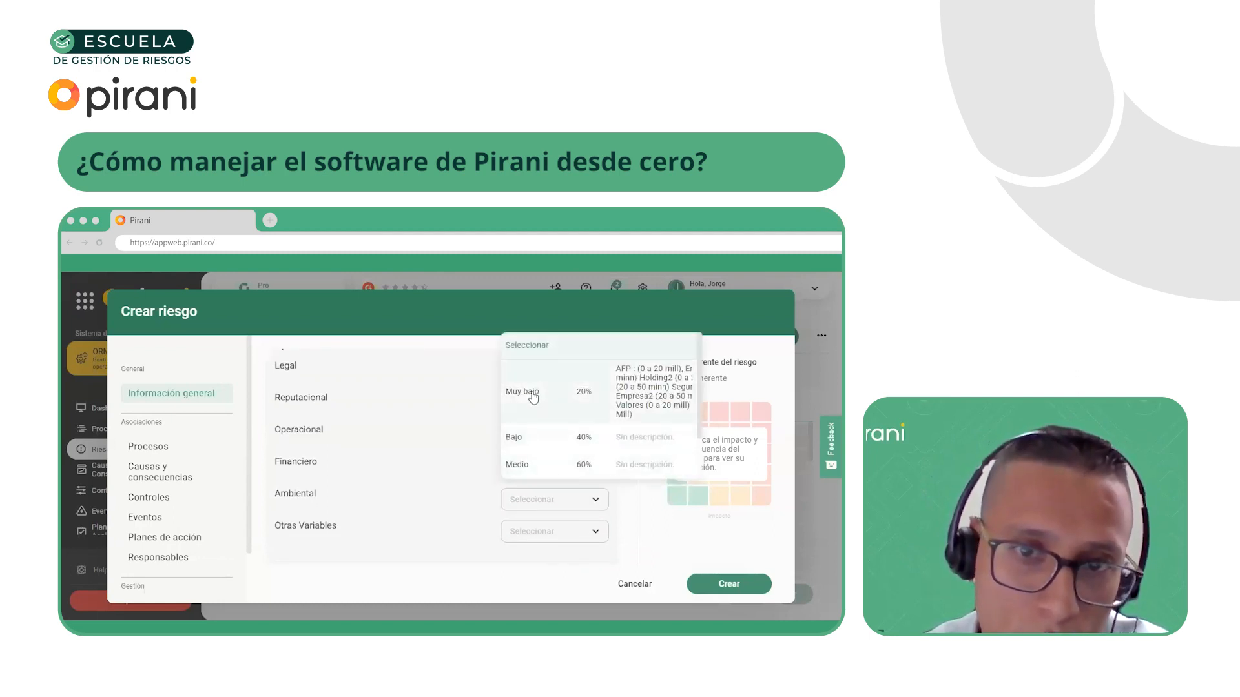
{"action": "left_click", "coordinate": [531, 394]}
Check the rating levels offered for the Ambiental variable without choosing one and review the risk's impact ratings
{"action": "left_click", "coordinate": [536, 500]}
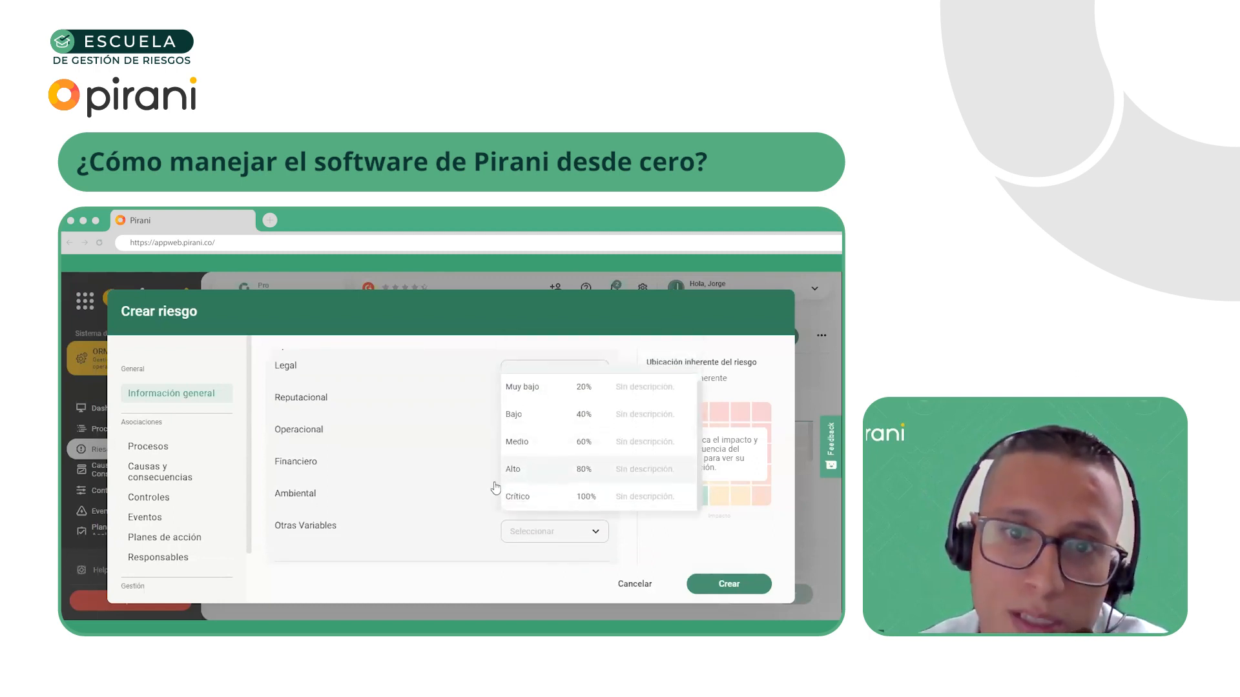
{"action": "left_click", "coordinate": [438, 499]}
{"action": "scroll", "coordinate": [440, 502], "scroll_direction": "up", "scroll_amount": 2}
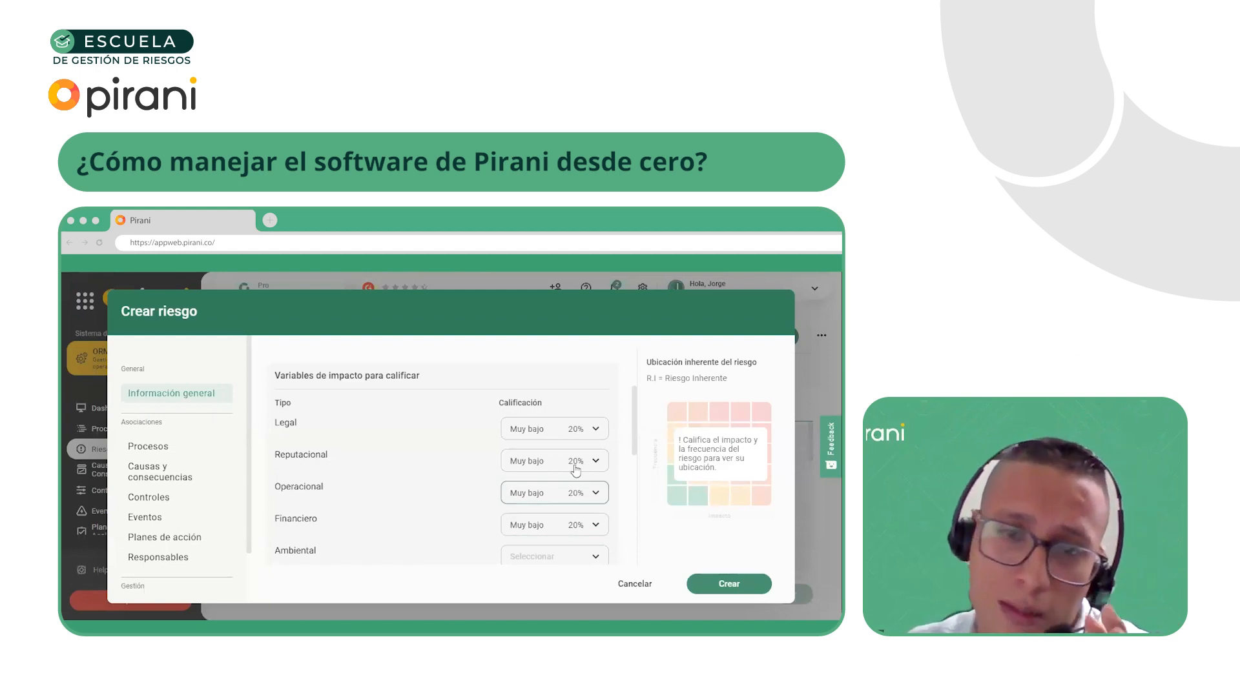
{"action": "scroll", "coordinate": [554, 503], "scroll_direction": "down", "scroll_amount": 1}
{"action": "scroll", "coordinate": [552, 500], "scroll_direction": "up", "scroll_amount": 2}
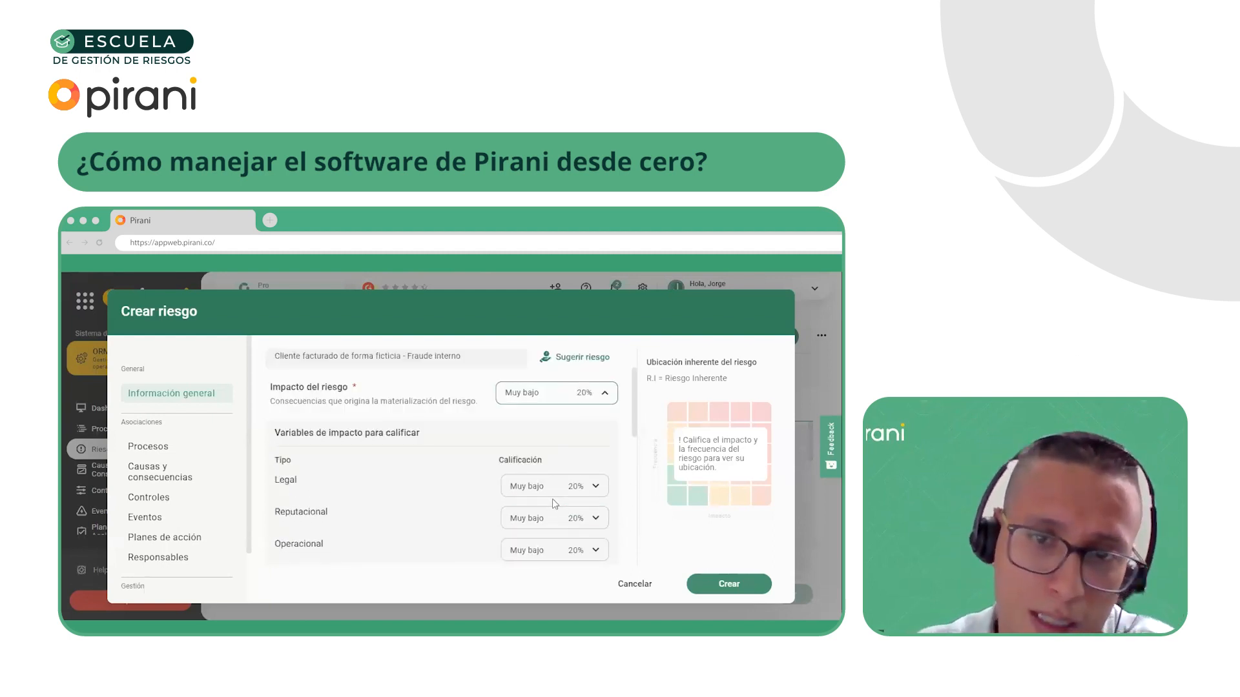
Rate the frequency of the risk as Muy posible (100%)
{"action": "scroll", "coordinate": [546, 500], "scroll_direction": "down", "scroll_amount": 2}
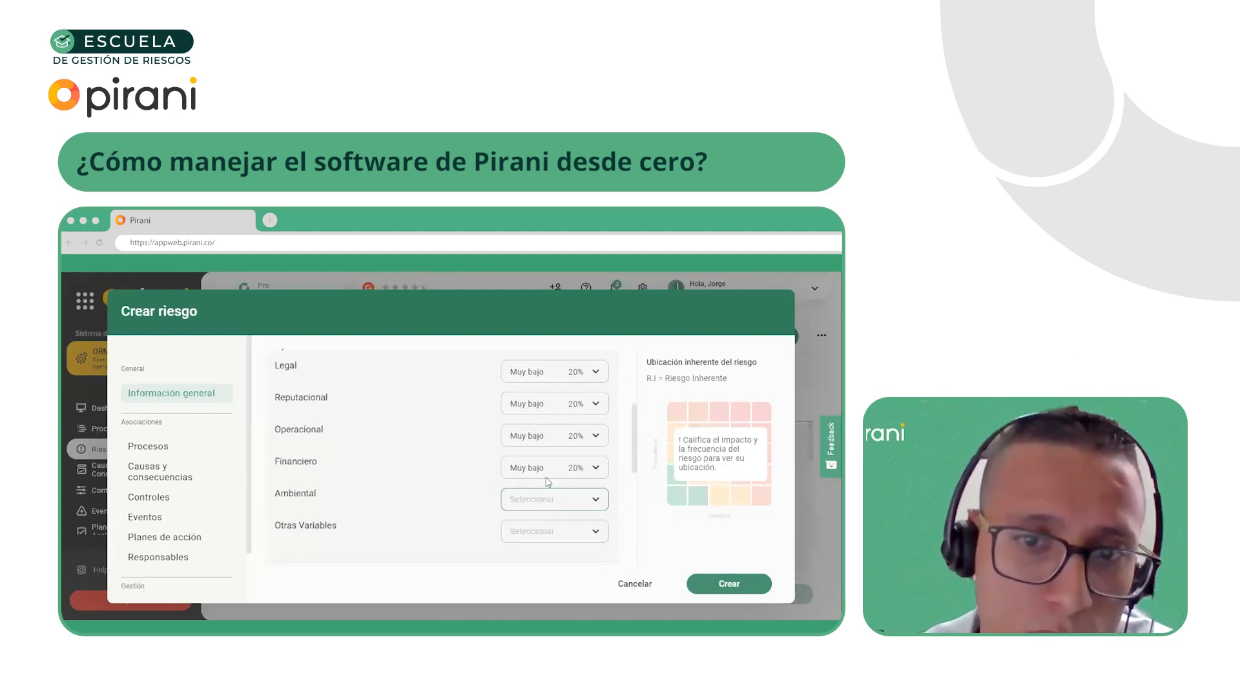
{"action": "scroll", "coordinate": [543, 499], "scroll_direction": "down", "scroll_amount": 1}
{"action": "scroll", "coordinate": [548, 496], "scroll_direction": "down", "scroll_amount": 1}
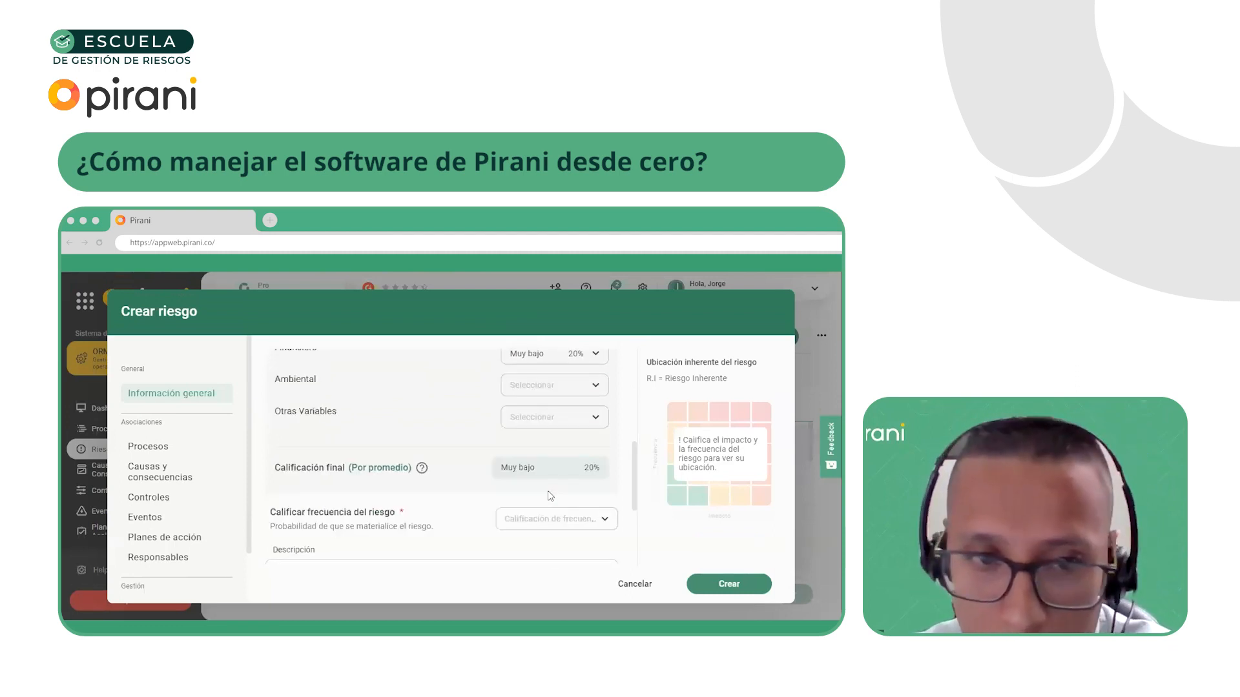
{"action": "left_click", "coordinate": [542, 518]}
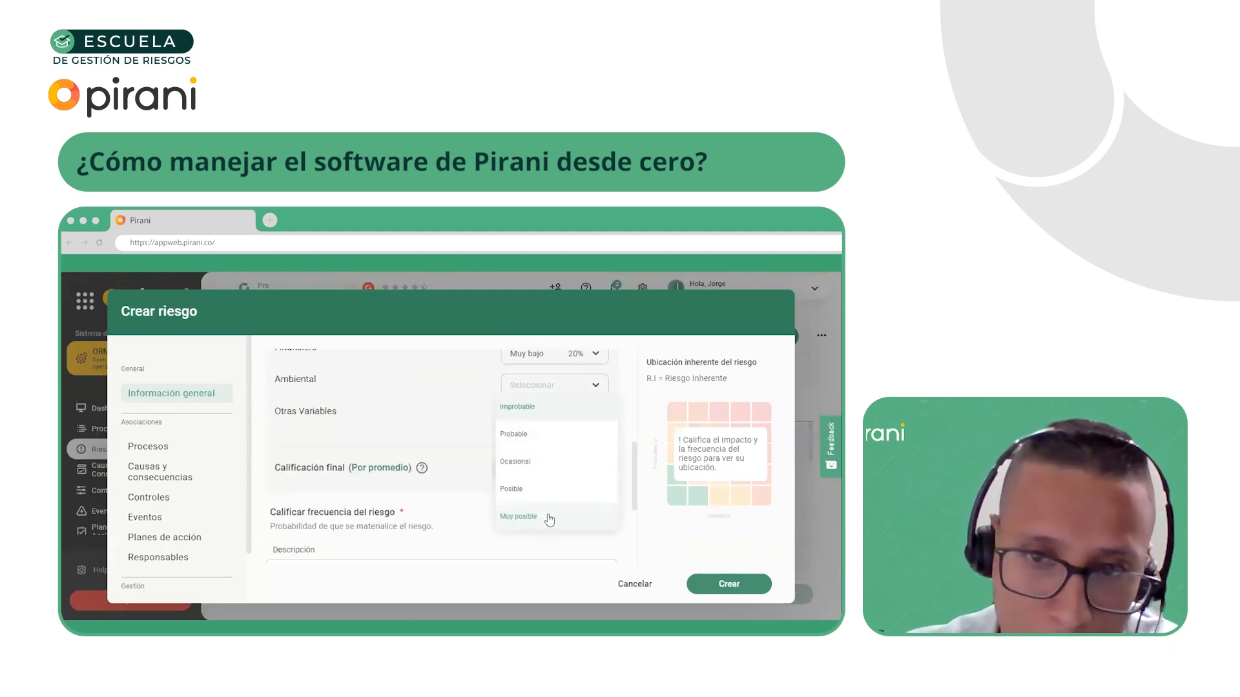
{"action": "left_click", "coordinate": [541, 517]}
{"action": "left_click", "coordinate": [544, 528]}
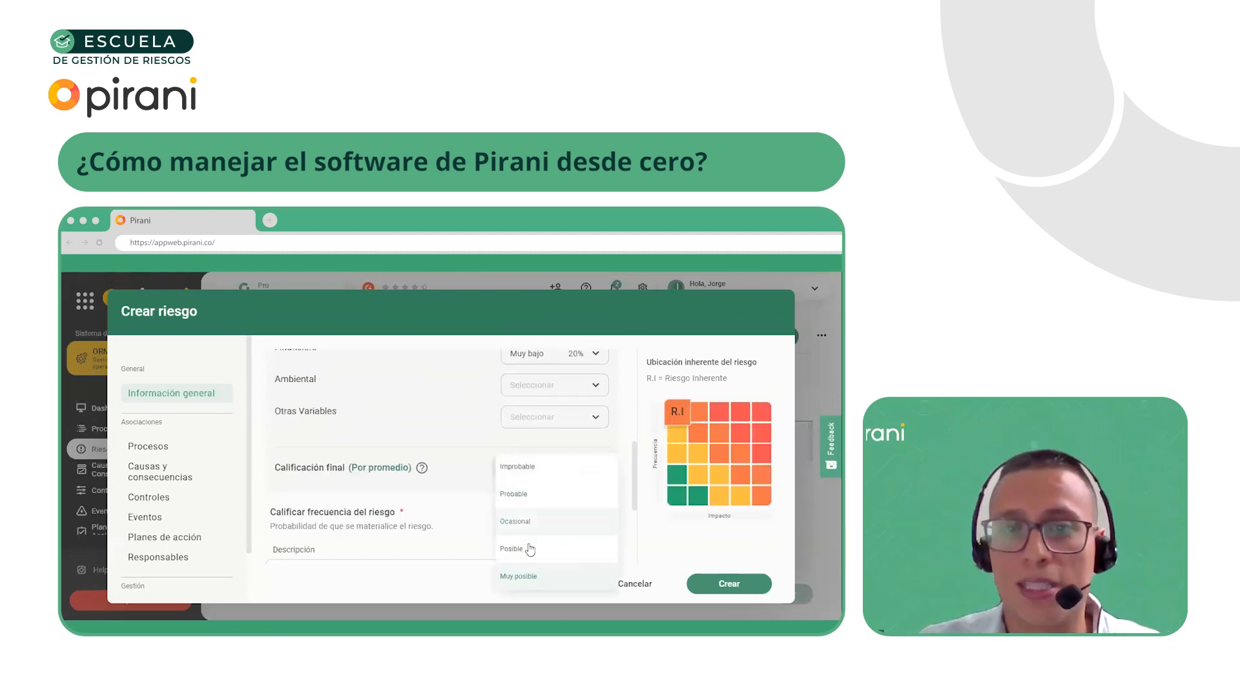
{"action": "left_click", "coordinate": [536, 578]}
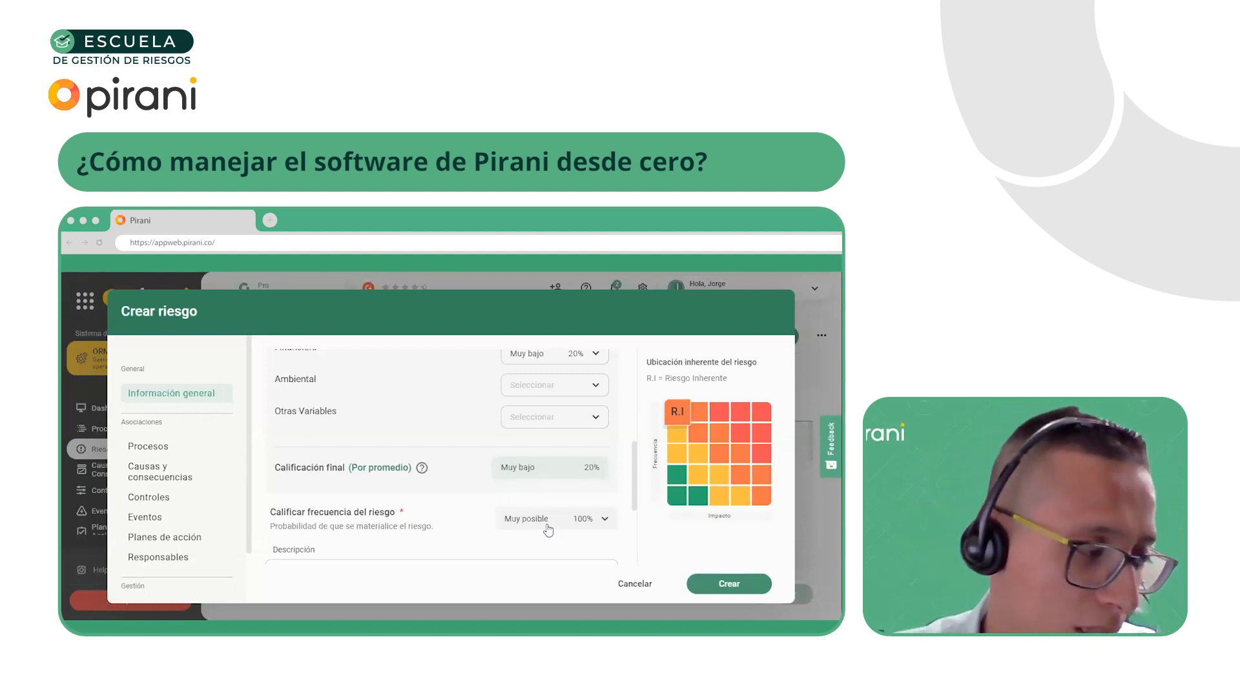
Enter the internal fraud definition starting "El fraude interno es un delito realizado por los empleados de una empresa" as the risk's description
{"action": "scroll", "coordinate": [548, 529], "scroll_direction": "down", "scroll_amount": 1}
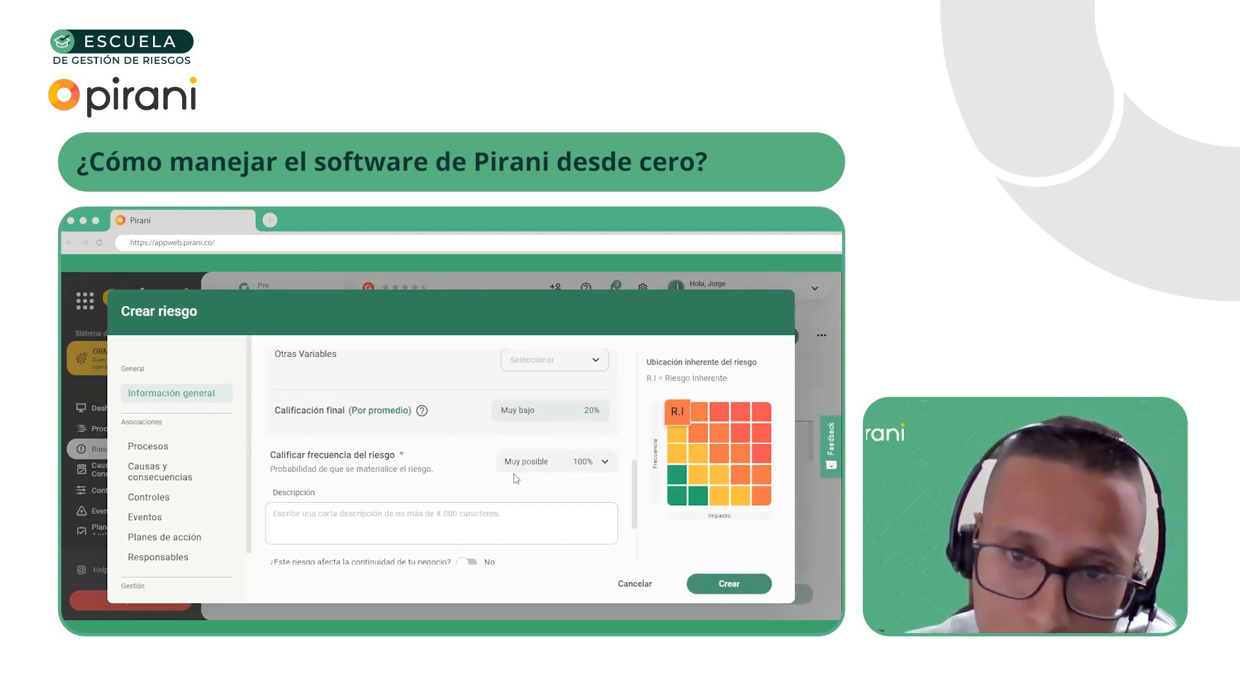
{"action": "scroll", "coordinate": [426, 491], "scroll_direction": "down", "scroll_amount": 1}
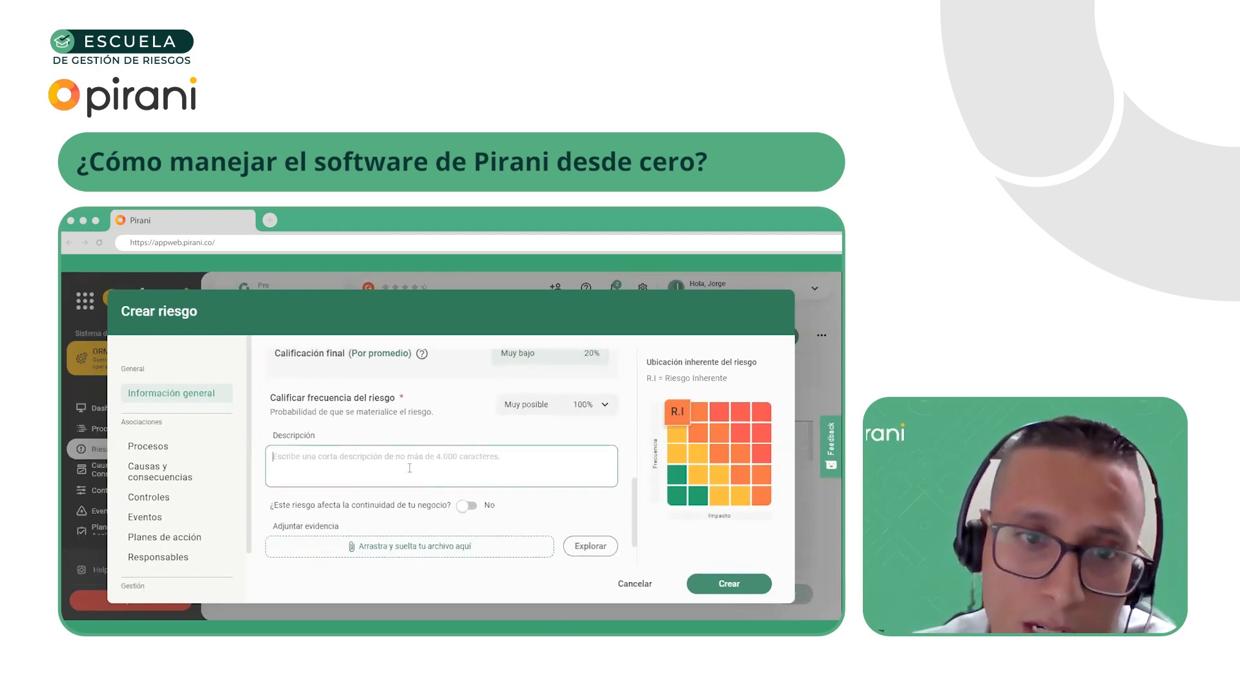
{"action": "left_click", "coordinate": [407, 468]}
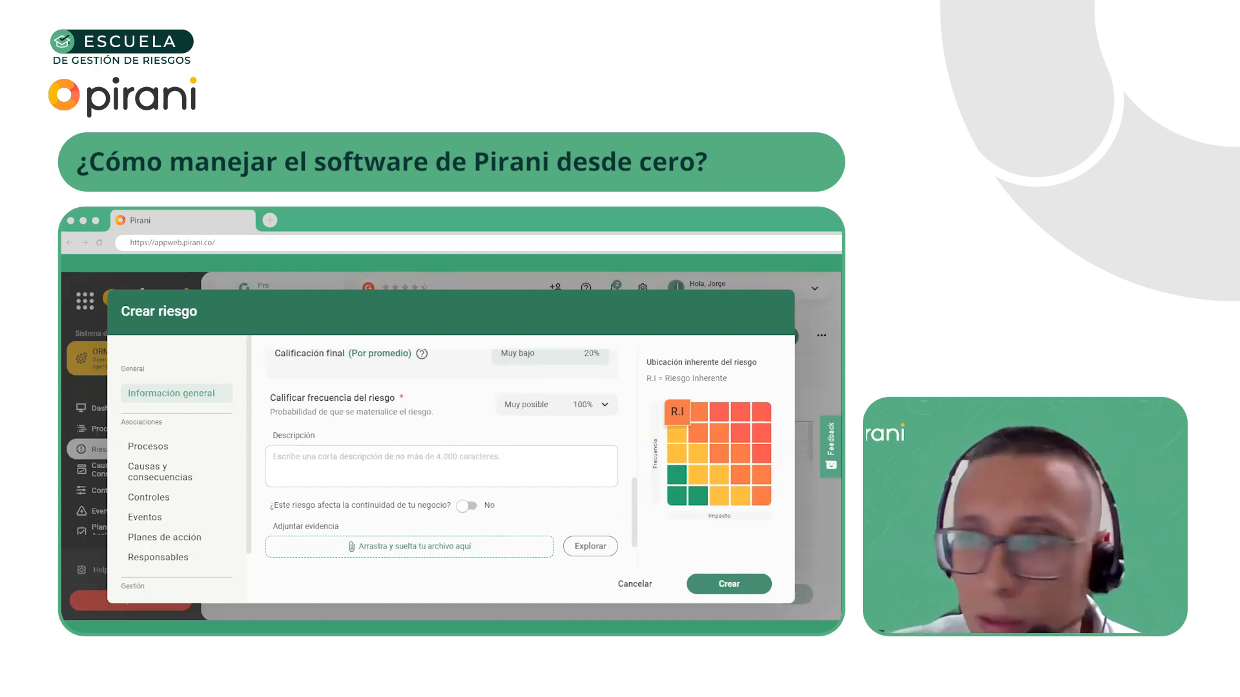
{"action": "scroll", "coordinate": [443, 474], "scroll_direction": "up", "scroll_amount": 8}
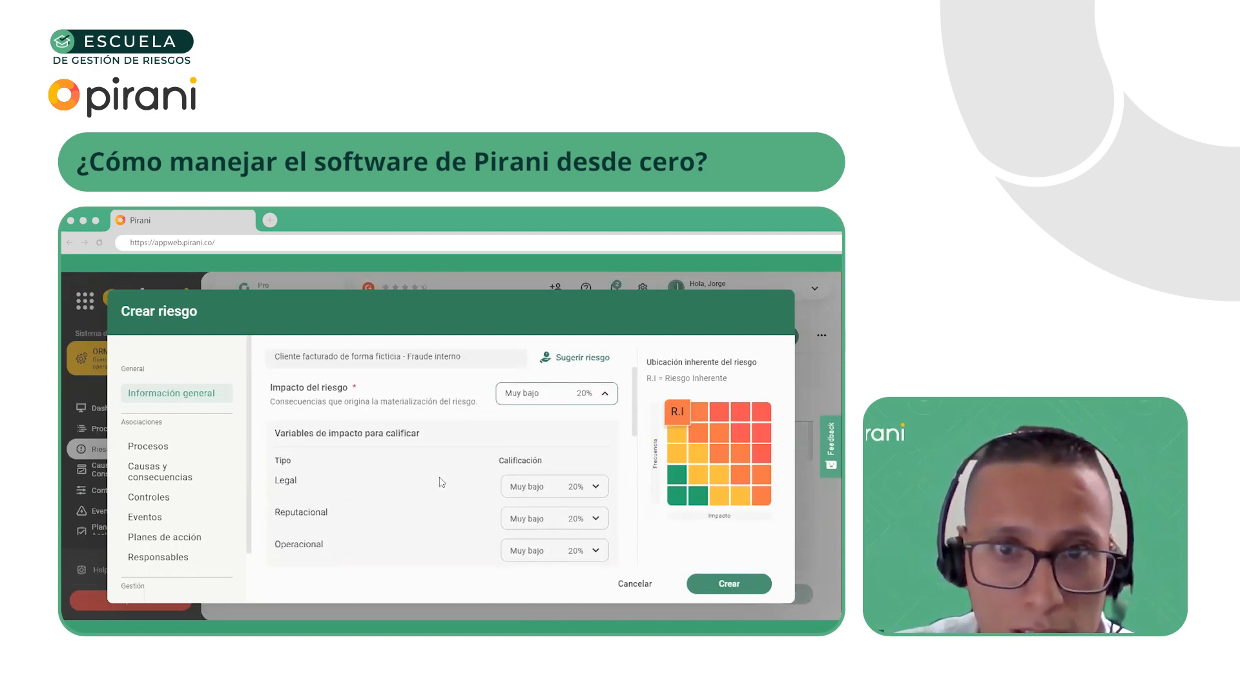
{"action": "scroll", "coordinate": [443, 478], "scroll_direction": "down", "scroll_amount": 8}
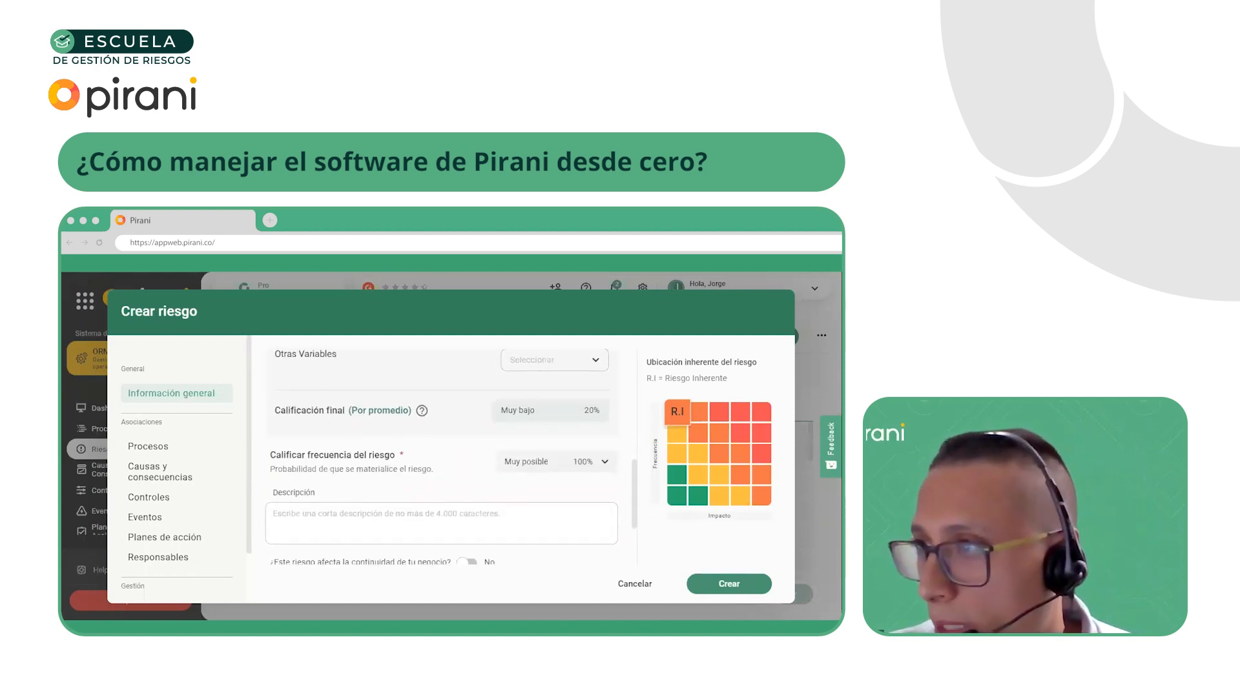
{"action": "left_click", "coordinate": [343, 524]}
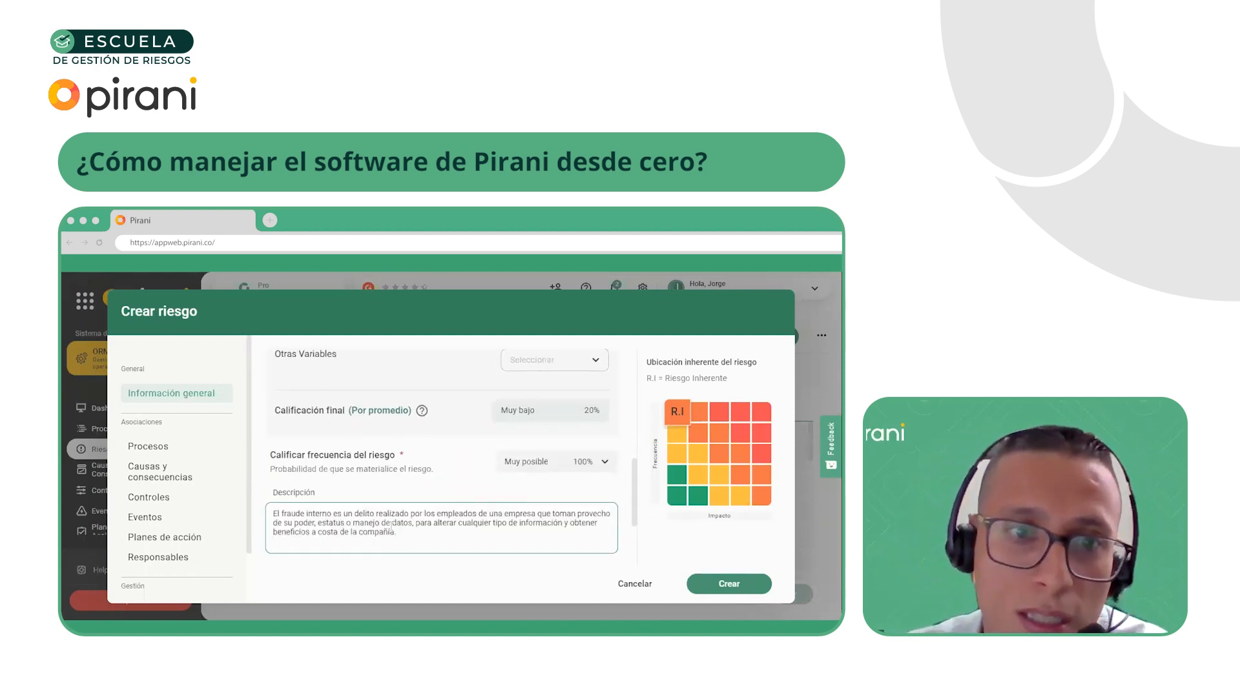
Review the impact ratings, description, business continuity option, evidence attachment and Tipo de delito field of the new risk
{"action": "scroll", "coordinate": [322, 535], "scroll_direction": "up", "scroll_amount": 1}
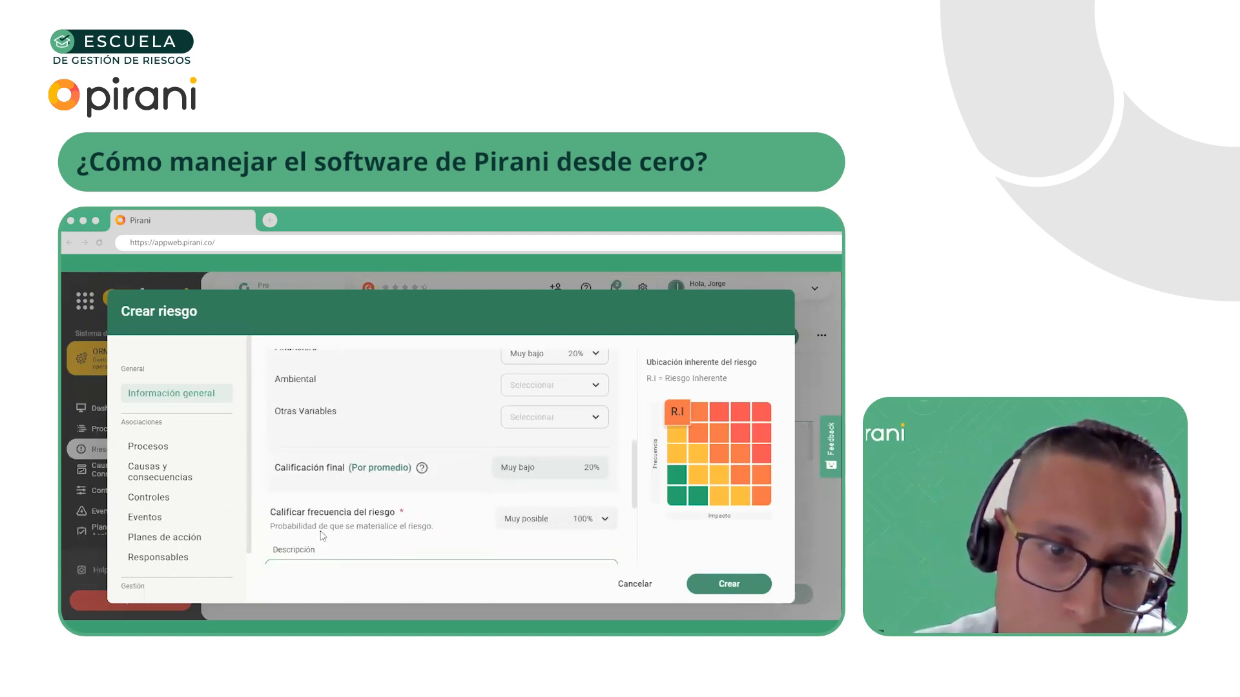
{"action": "scroll", "coordinate": [323, 536], "scroll_direction": "down", "scroll_amount": 1}
{"action": "scroll", "coordinate": [335, 532], "scroll_direction": "up", "scroll_amount": 6}
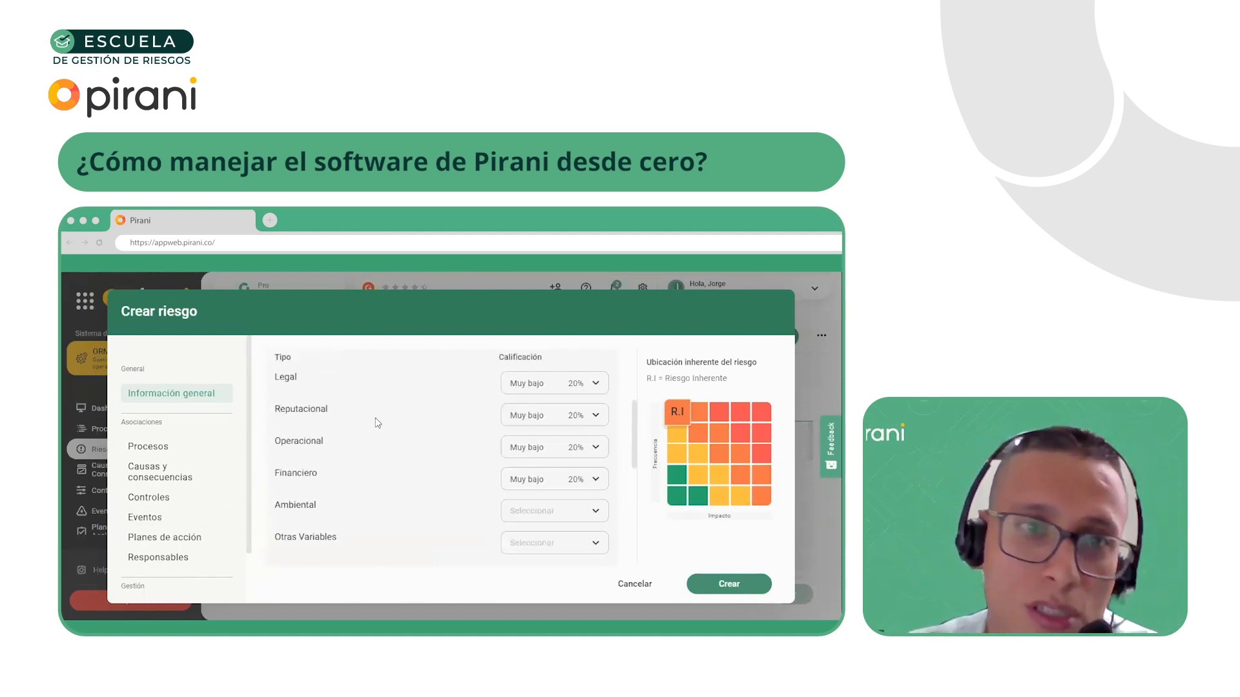
{"action": "scroll", "coordinate": [392, 440], "scroll_direction": "down", "scroll_amount": 1}
{"action": "scroll", "coordinate": [391, 439], "scroll_direction": "down", "scroll_amount": 5}
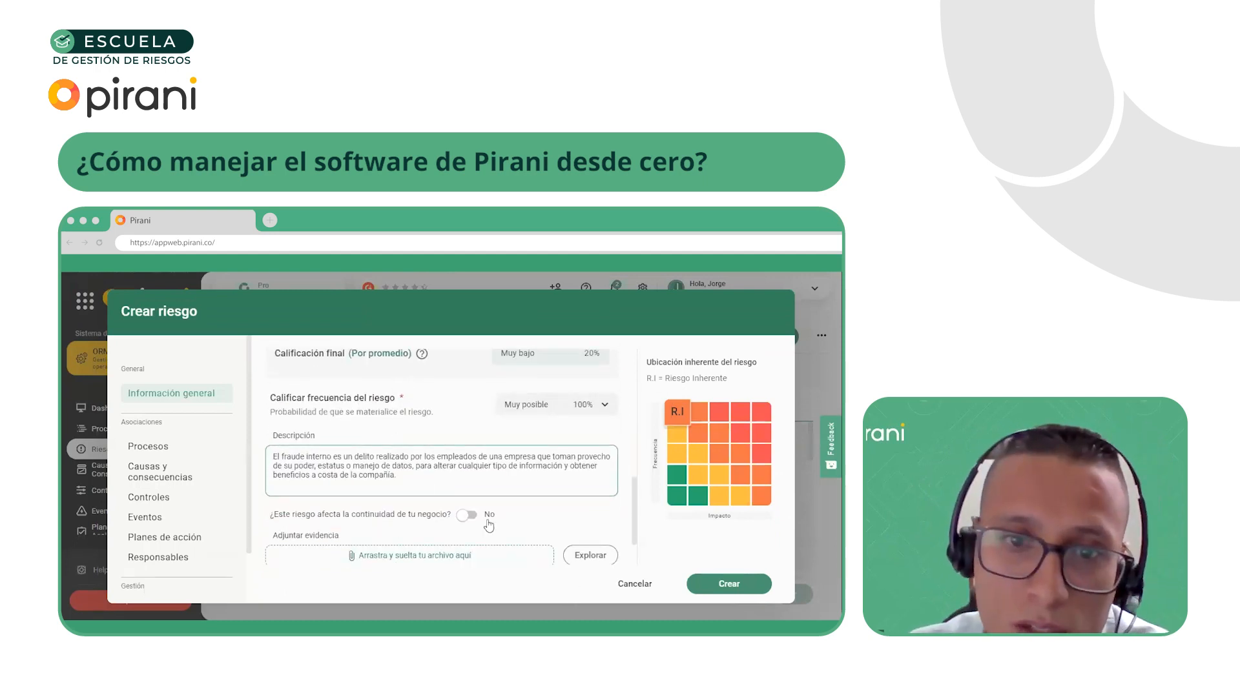
{"action": "scroll", "coordinate": [494, 517], "scroll_direction": "down", "scroll_amount": 1}
{"action": "scroll", "coordinate": [494, 517], "scroll_direction": "down", "scroll_amount": 1}
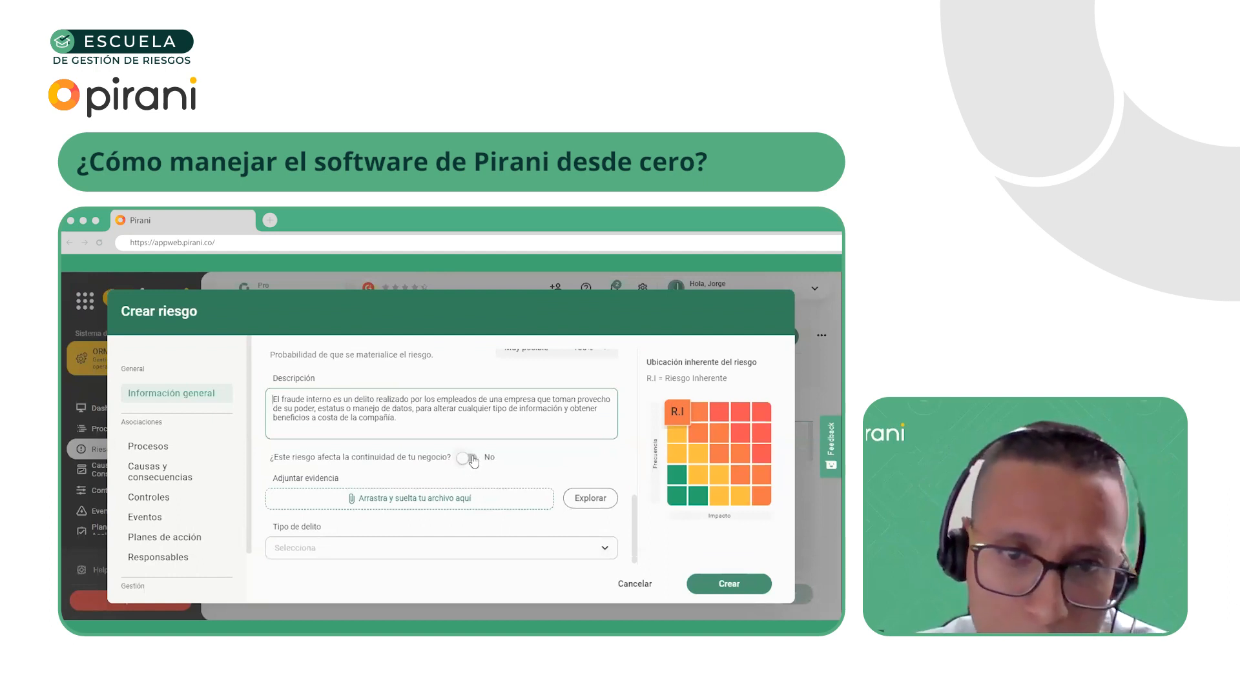
{"action": "scroll", "coordinate": [385, 532], "scroll_direction": "down", "scroll_amount": 1}
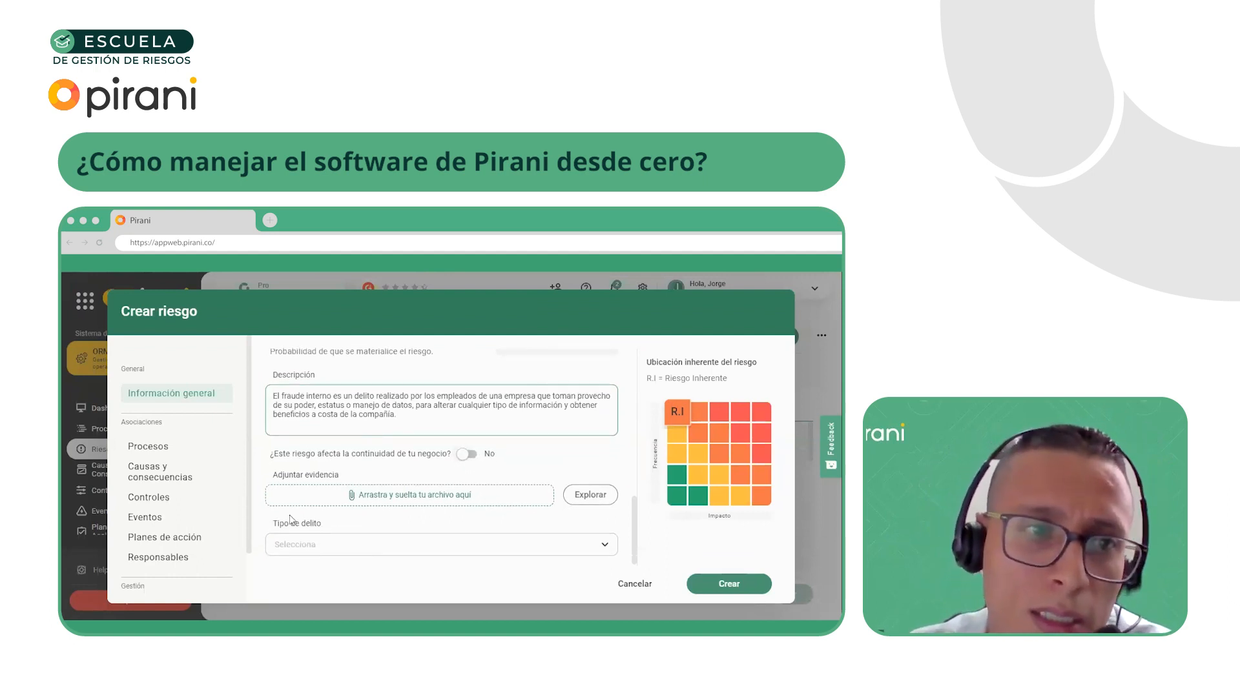
Associate the Comercial process, listed on page 5 of the available processes, with the new risk and return to its associated processes
{"action": "left_click", "coordinate": [222, 453]}
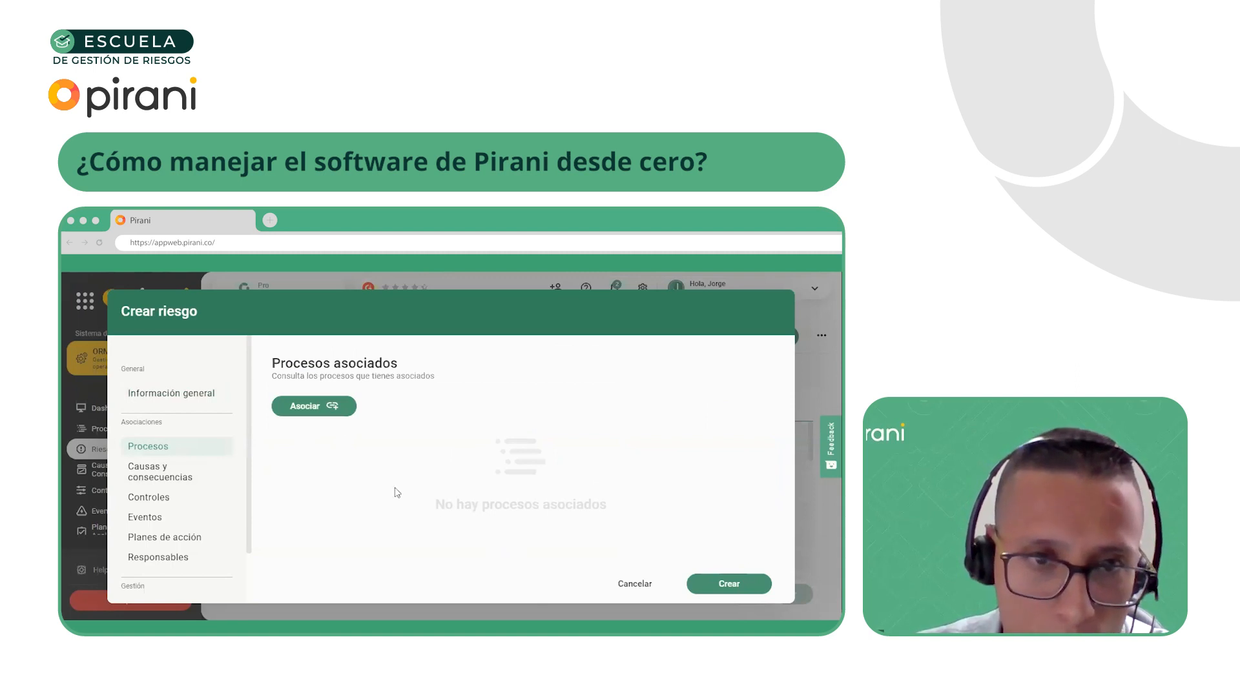
{"action": "left_click", "coordinate": [321, 405]}
{"action": "scroll", "coordinate": [640, 517], "scroll_direction": "down", "scroll_amount": 5}
{"action": "scroll", "coordinate": [589, 501], "scroll_direction": "up", "scroll_amount": 5}
{"action": "scroll", "coordinate": [585, 548], "scroll_direction": "down", "scroll_amount": 5}
{"action": "scroll", "coordinate": [585, 547], "scroll_direction": "down", "scroll_amount": 3}
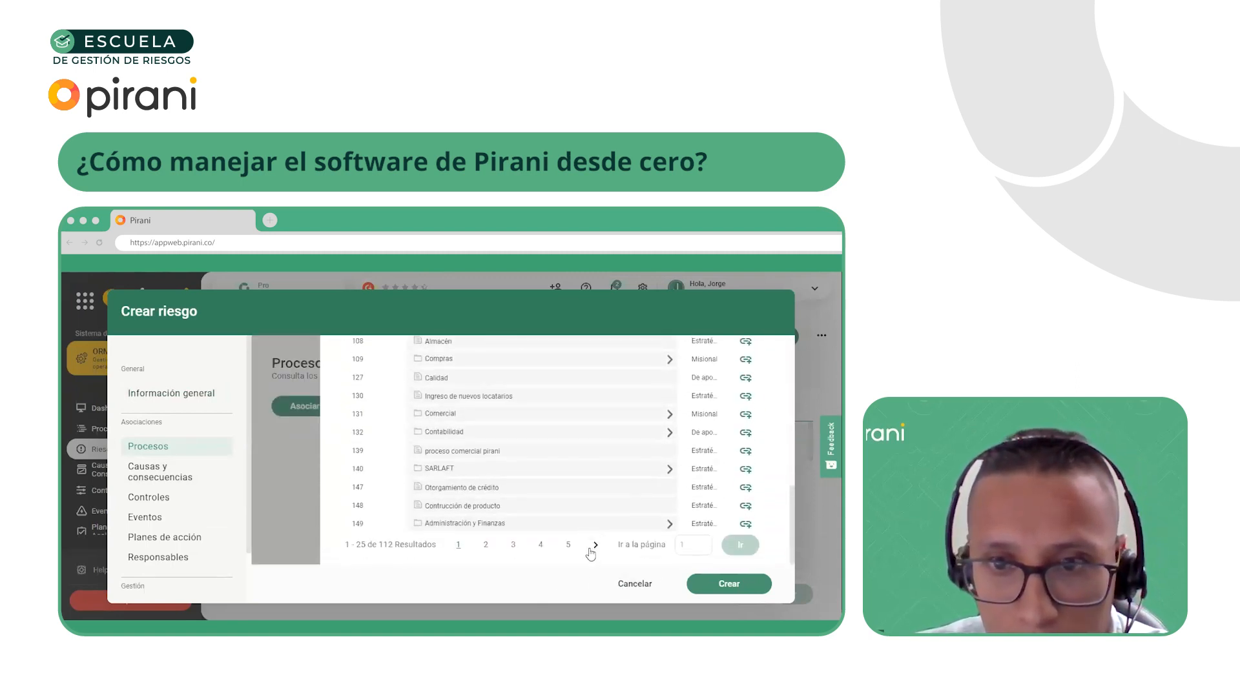
{"action": "left_click", "coordinate": [568, 547]}
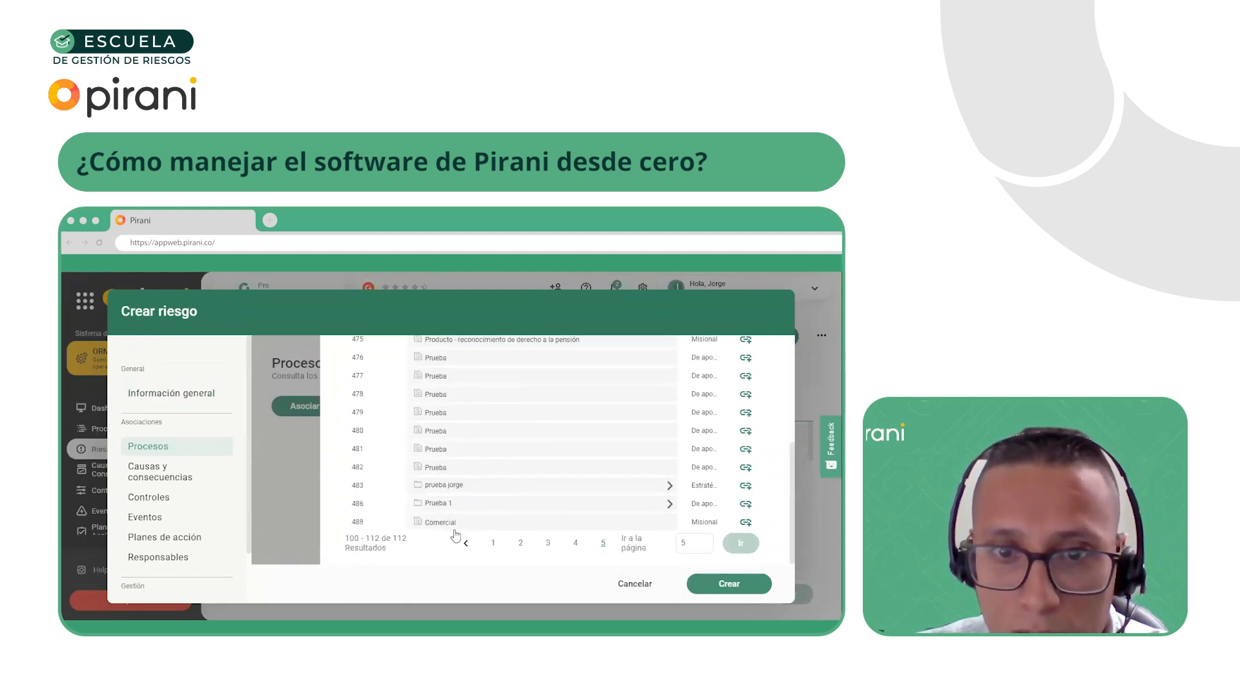
{"action": "left_click", "coordinate": [744, 523]}
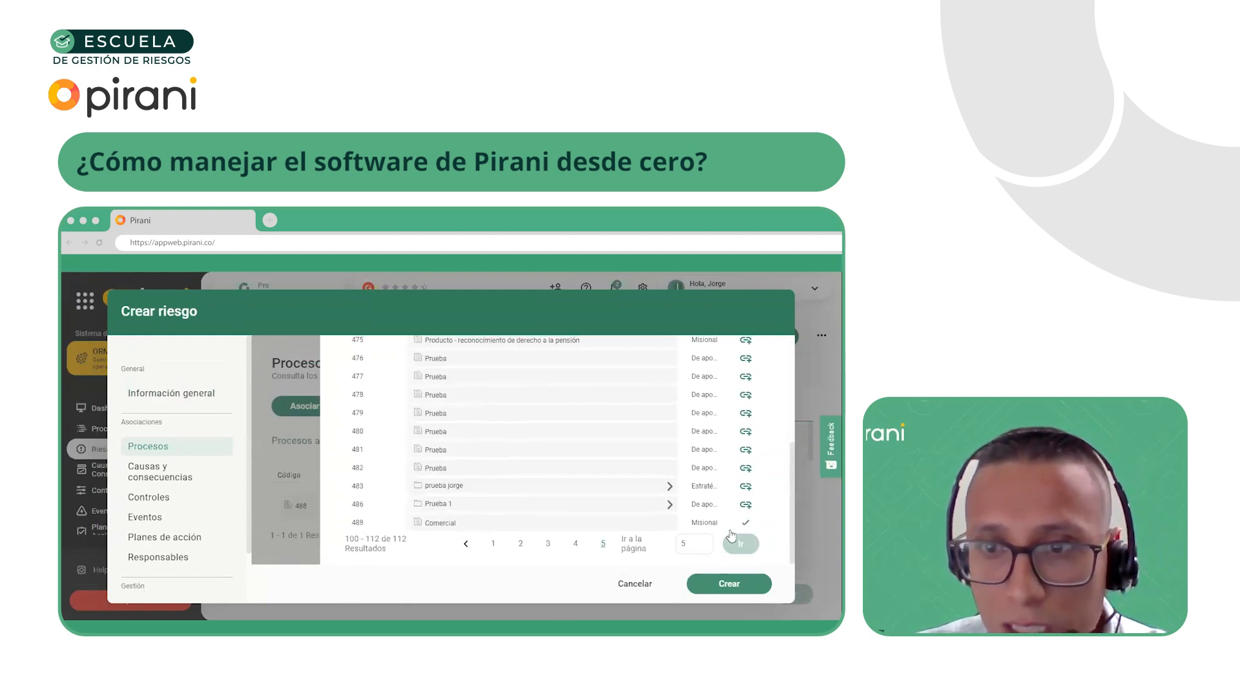
{"action": "left_click", "coordinate": [277, 451]}
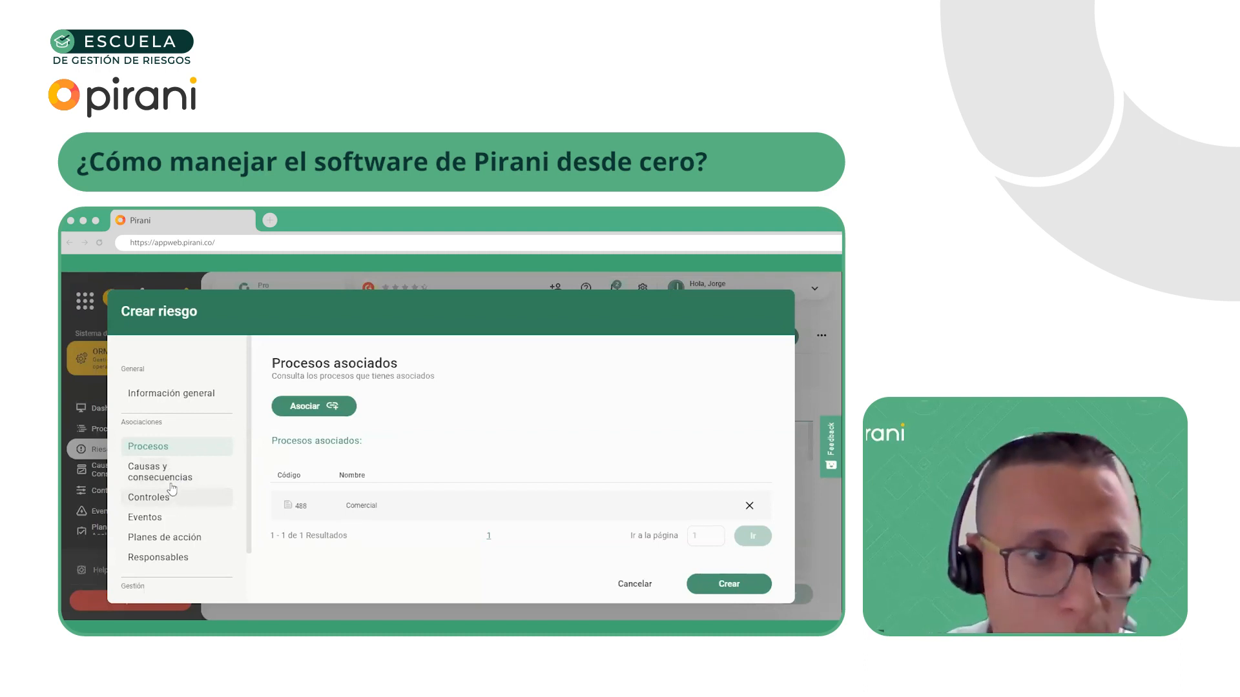
Examine the causes and consequences available for association with the new risk, without associating any
{"action": "left_click", "coordinate": [165, 473]}
{"action": "left_click", "coordinate": [330, 419]}
{"action": "scroll", "coordinate": [545, 502], "scroll_direction": "down", "scroll_amount": 5}
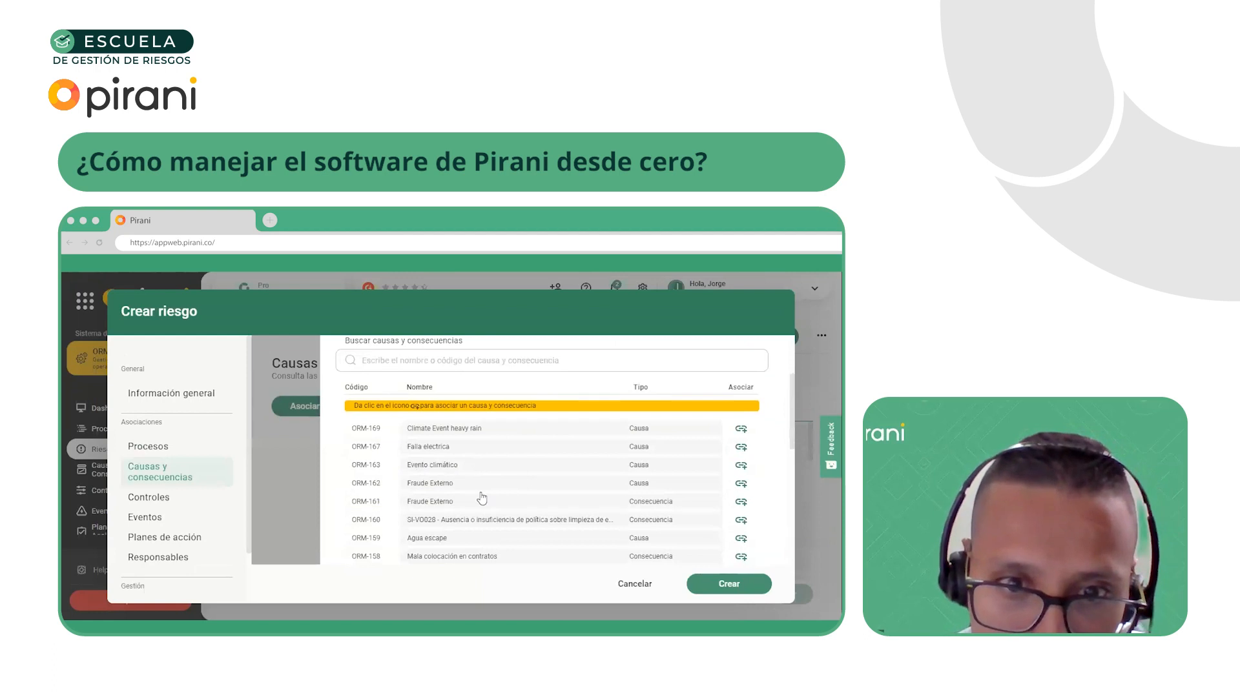
{"action": "scroll", "coordinate": [456, 505], "scroll_direction": "down", "scroll_amount": 1}
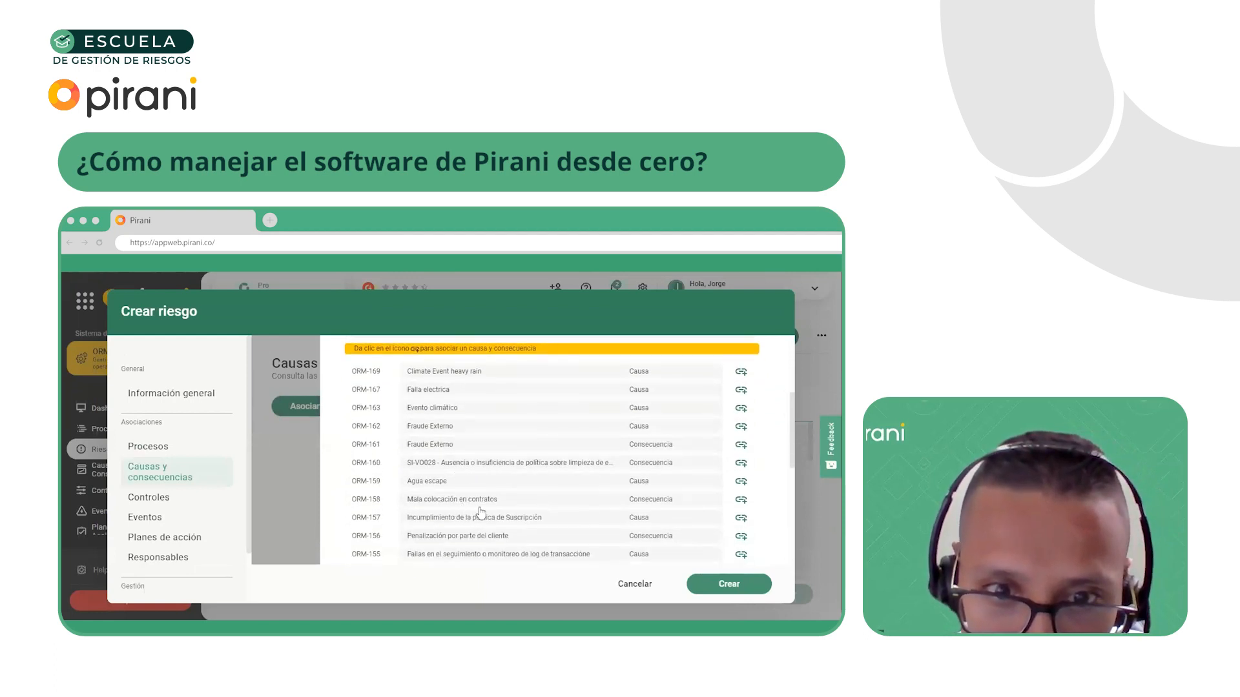
{"action": "scroll", "coordinate": [479, 550], "scroll_direction": "down", "scroll_amount": 2}
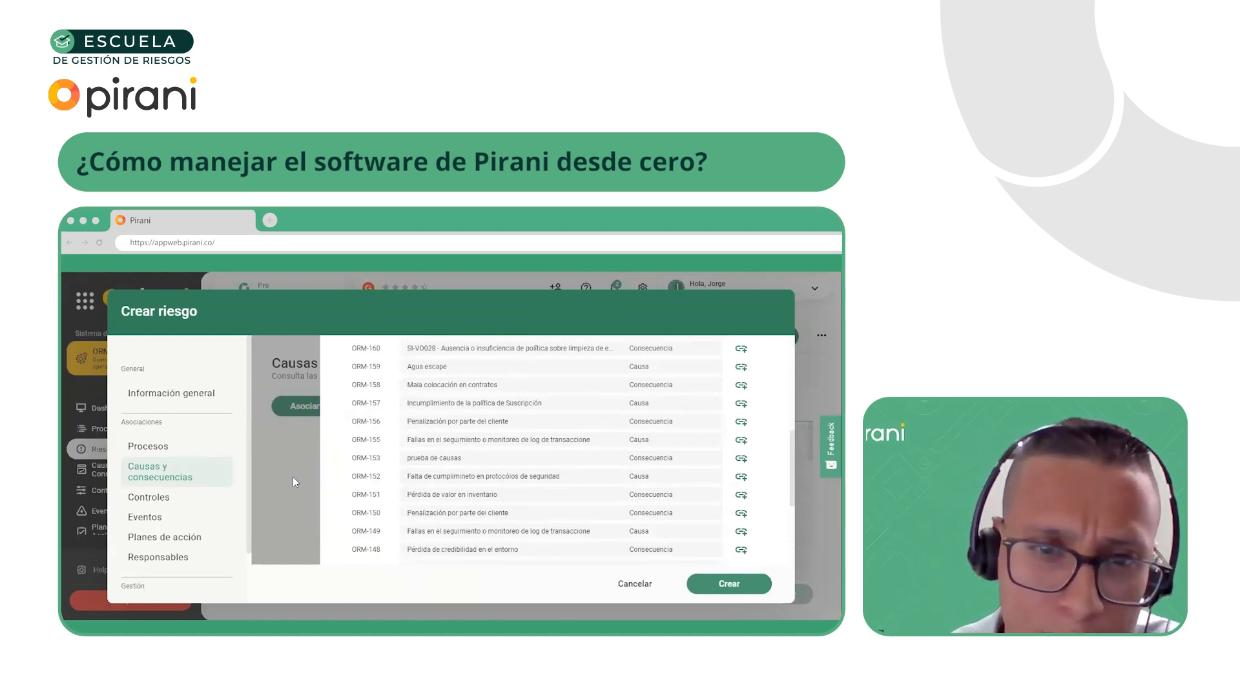
{"action": "left_click", "coordinate": [265, 464]}
Check the associated controls section of the internal fraud risk and finish creating the risk
{"action": "left_click", "coordinate": [184, 499]}
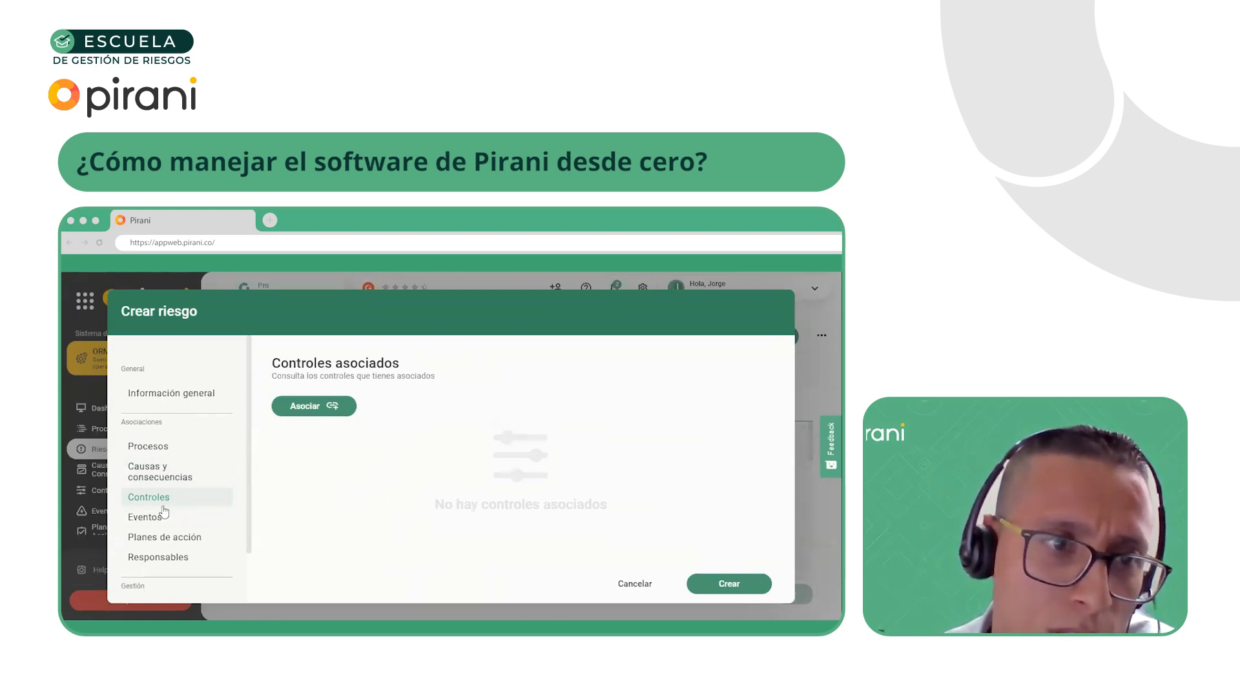
{"action": "scroll", "coordinate": [166, 511], "scroll_direction": "down", "scroll_amount": 2}
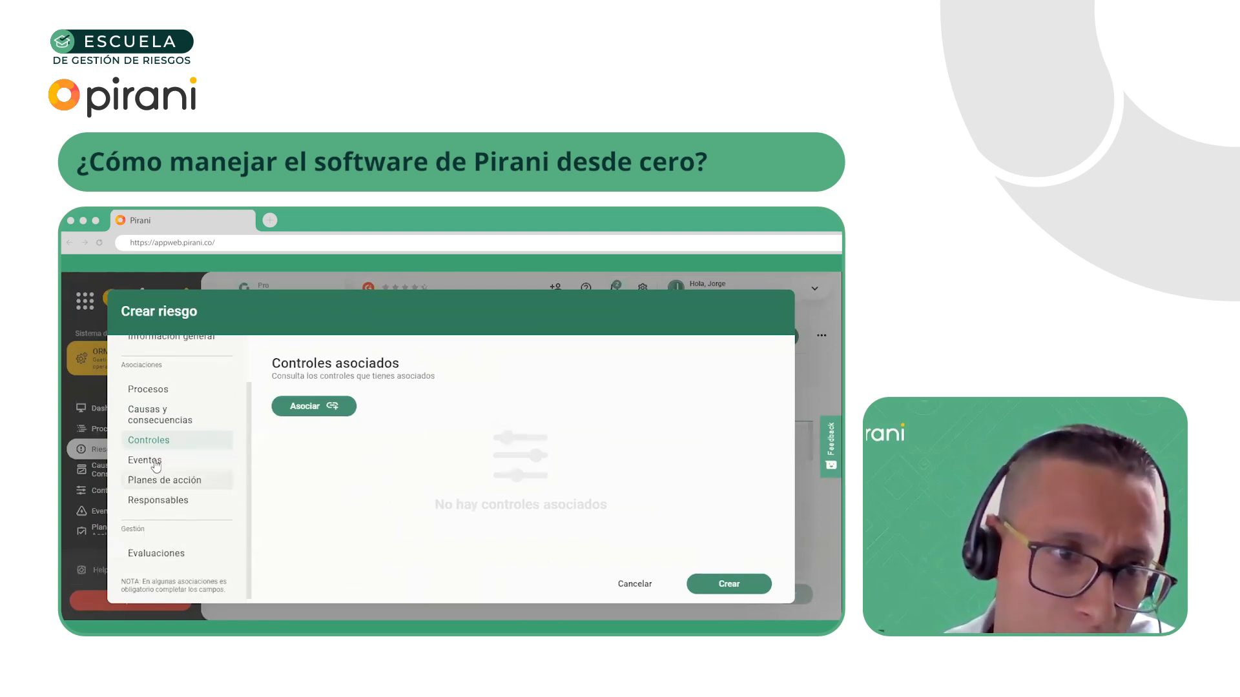
{"action": "left_click", "coordinate": [715, 584]}
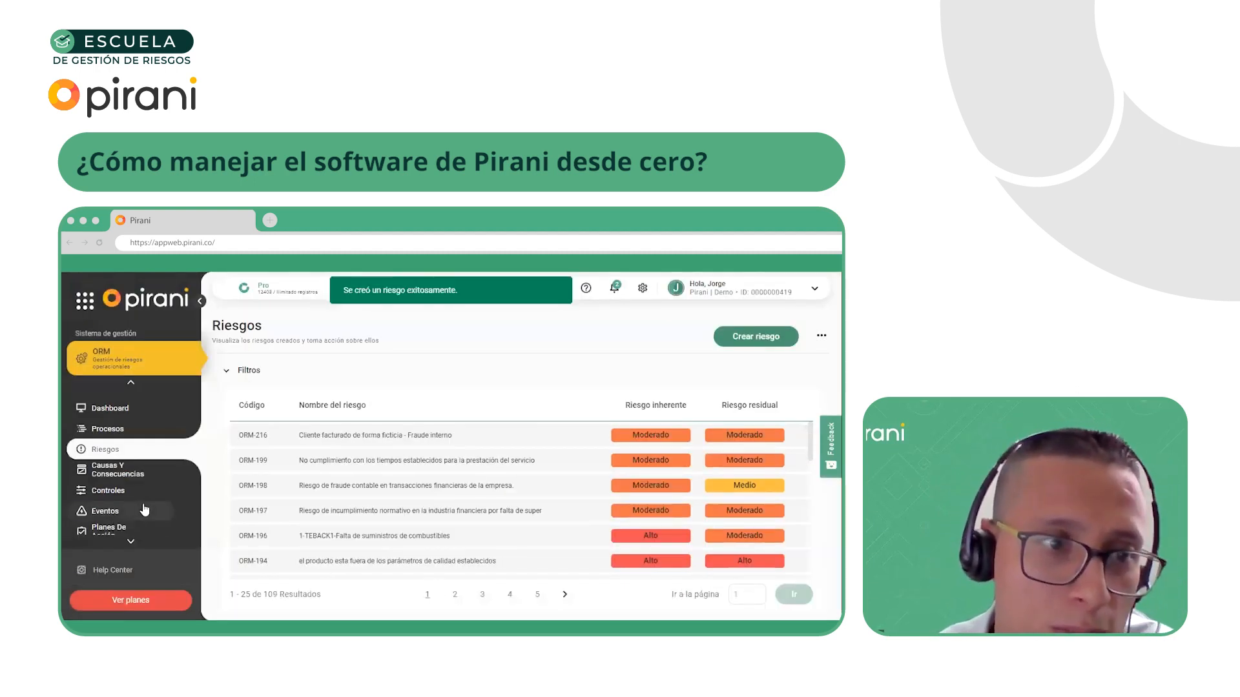
Start a new control named "Revisión de clientes nuevos - Monitoreo transaccional." and dismiss the Asociar responsables tip
{"action": "left_click", "coordinate": [132, 493]}
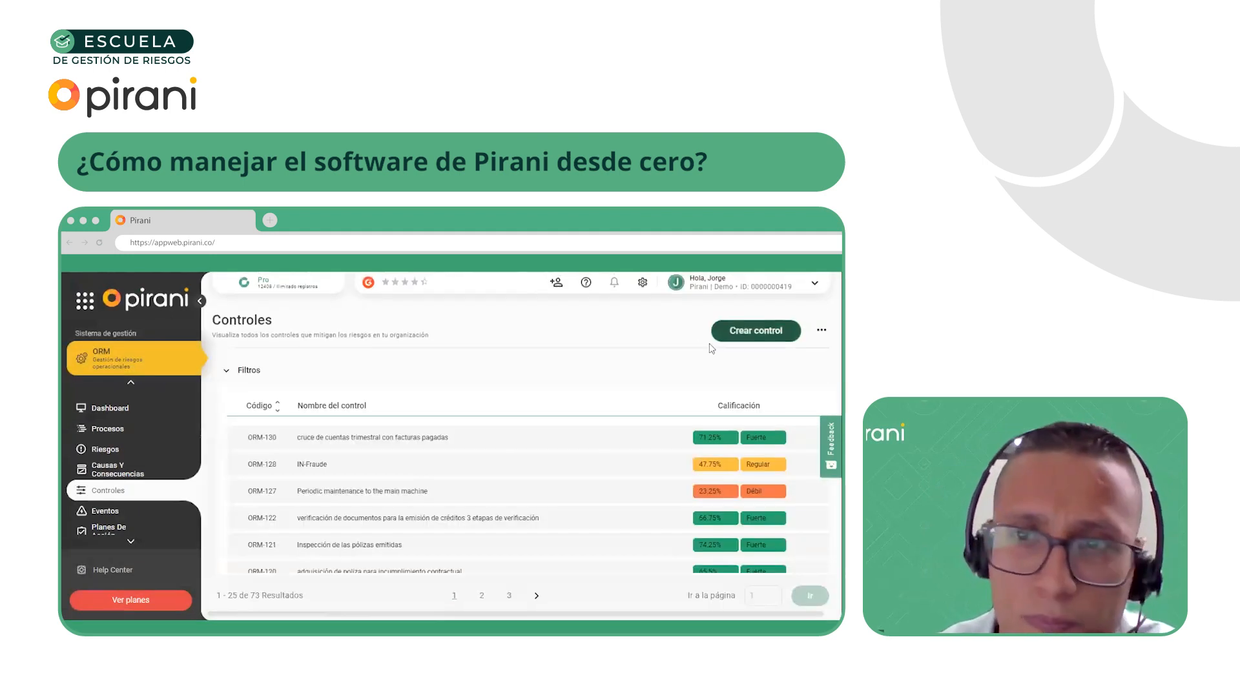
{"action": "left_click", "coordinate": [755, 338]}
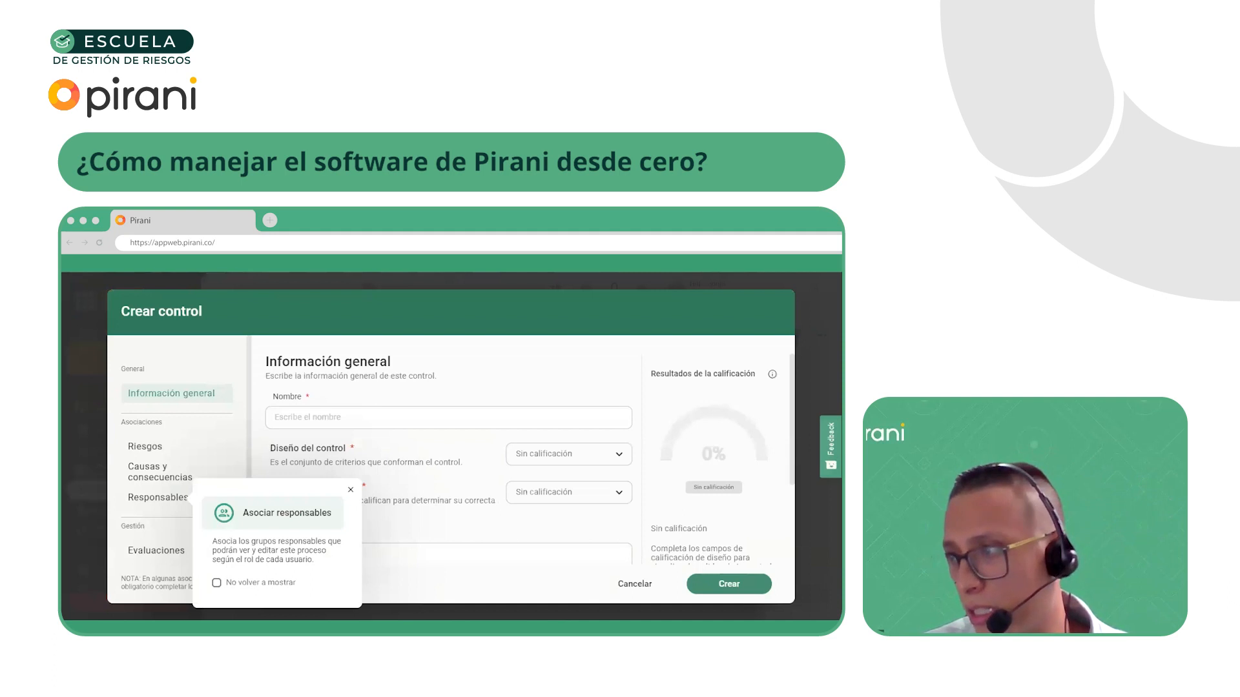
{"action": "left_click", "coordinate": [347, 423]}
{"action": "type", "text": "Revisión de clientes nuevos - Monitoreo transaccional."}
{"action": "left_click", "coordinate": [350, 492]}
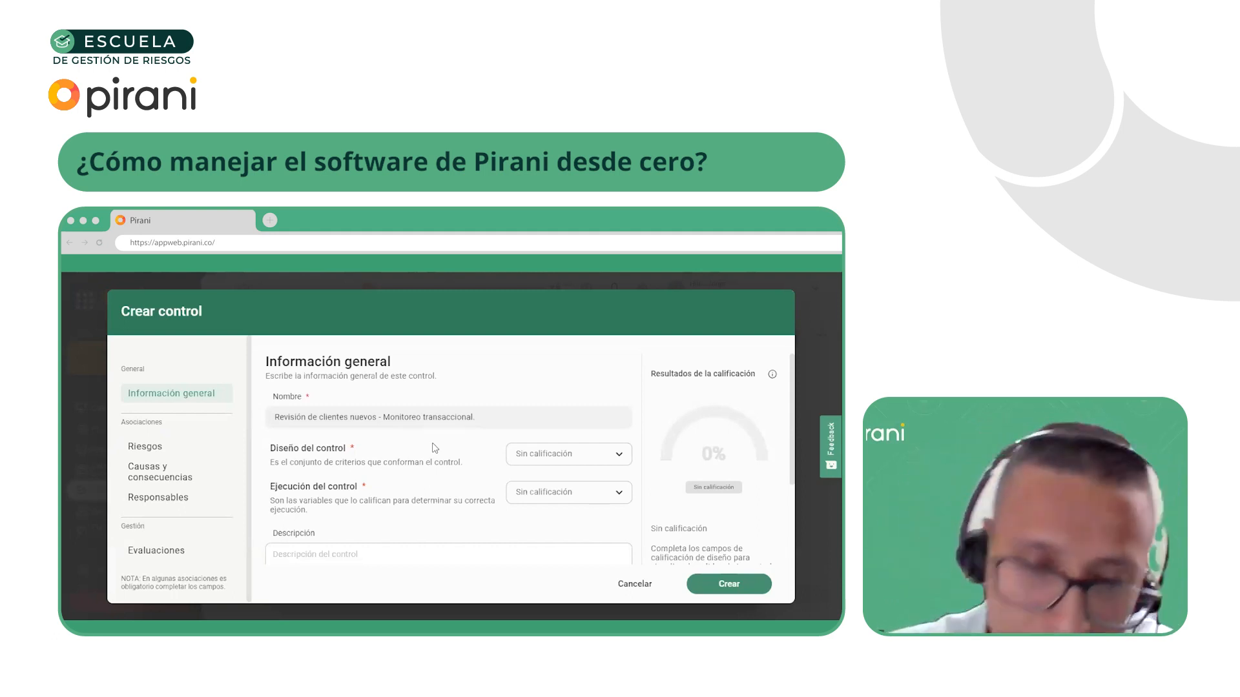
Rate the control's design with Detectivo (50%) as its Tipo de control
{"action": "left_click", "coordinate": [549, 466]}
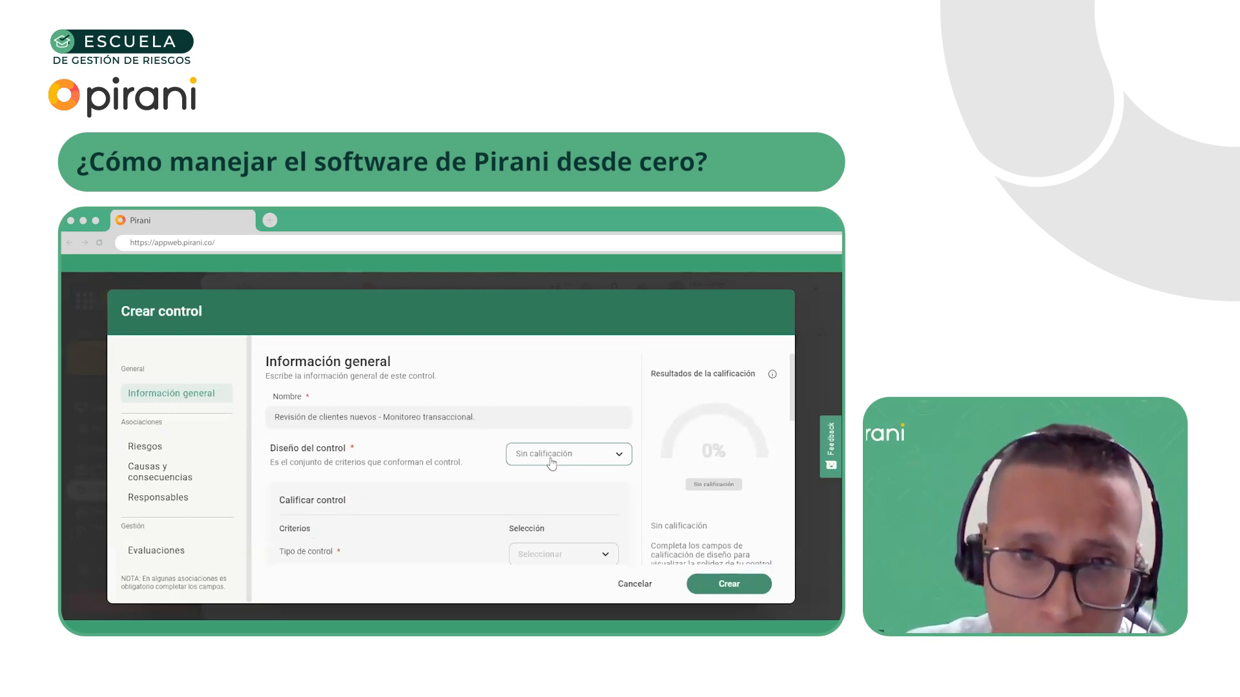
{"action": "scroll", "coordinate": [516, 468], "scroll_direction": "down", "scroll_amount": 3}
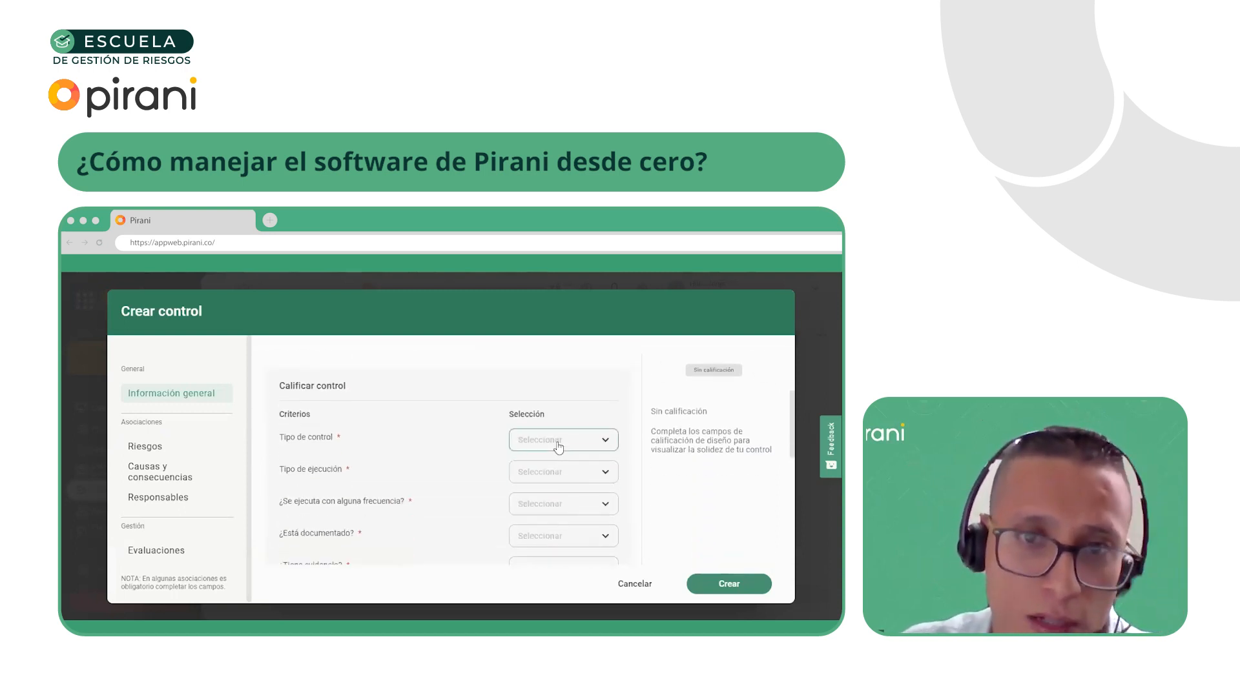
{"action": "left_click", "coordinate": [558, 445]}
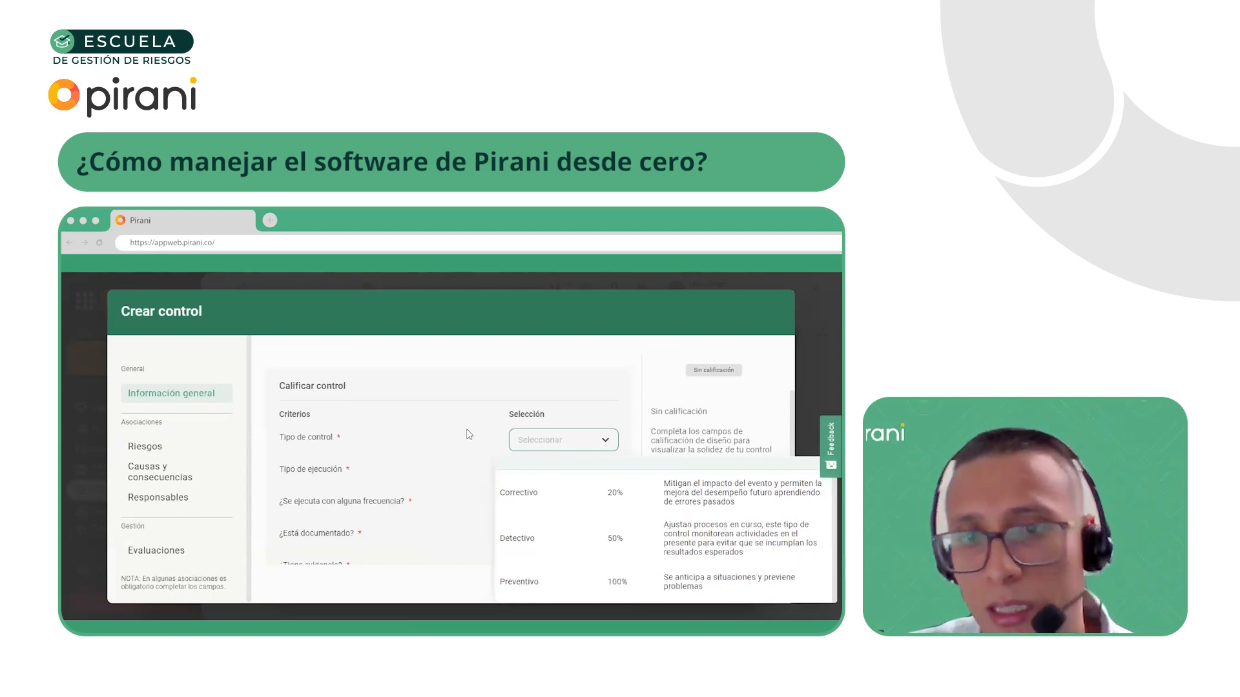
{"action": "left_click", "coordinate": [493, 444]}
{"action": "left_click", "coordinate": [538, 450]}
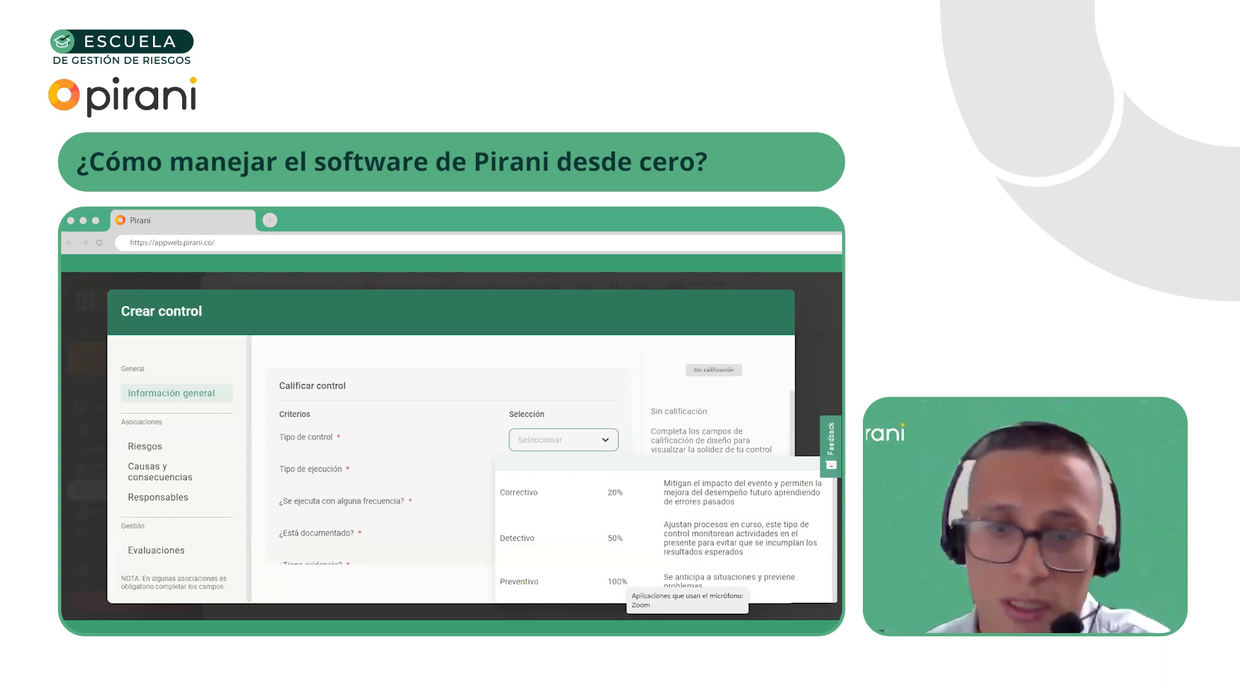
{"action": "left_click", "coordinate": [543, 444]}
{"action": "left_click", "coordinate": [544, 444]}
{"action": "scroll", "coordinate": [548, 516], "scroll_direction": "down", "scroll_amount": 1}
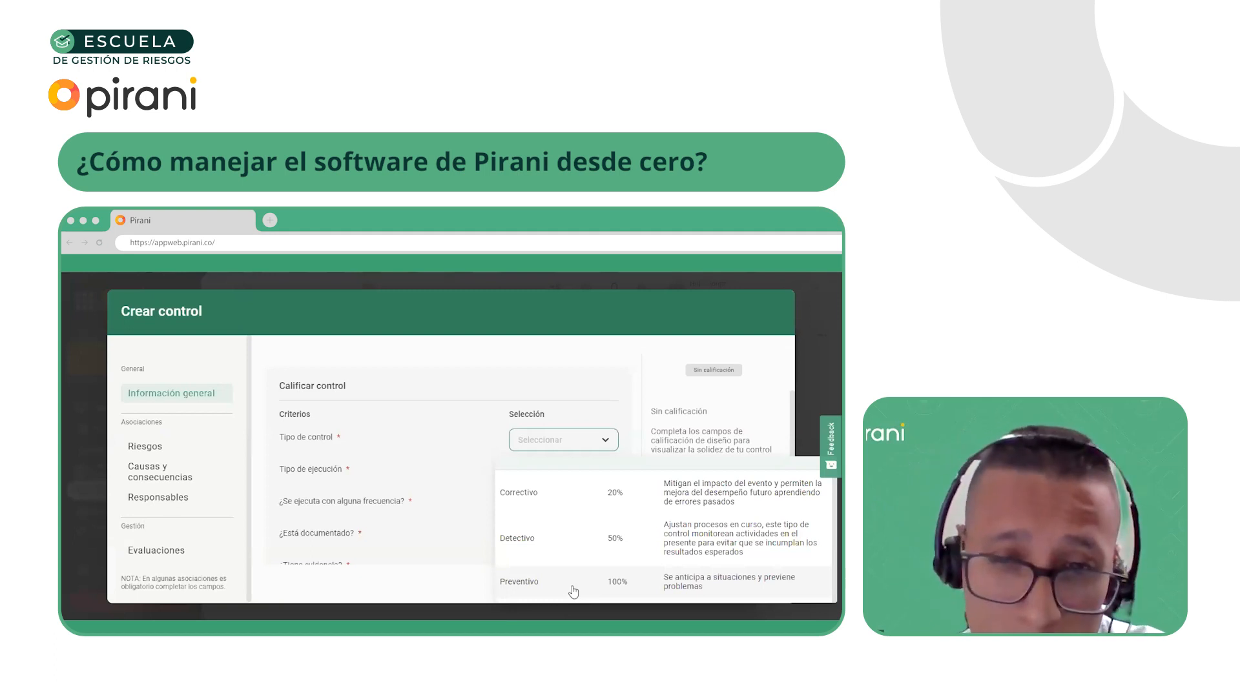
{"action": "left_click", "coordinate": [544, 545]}
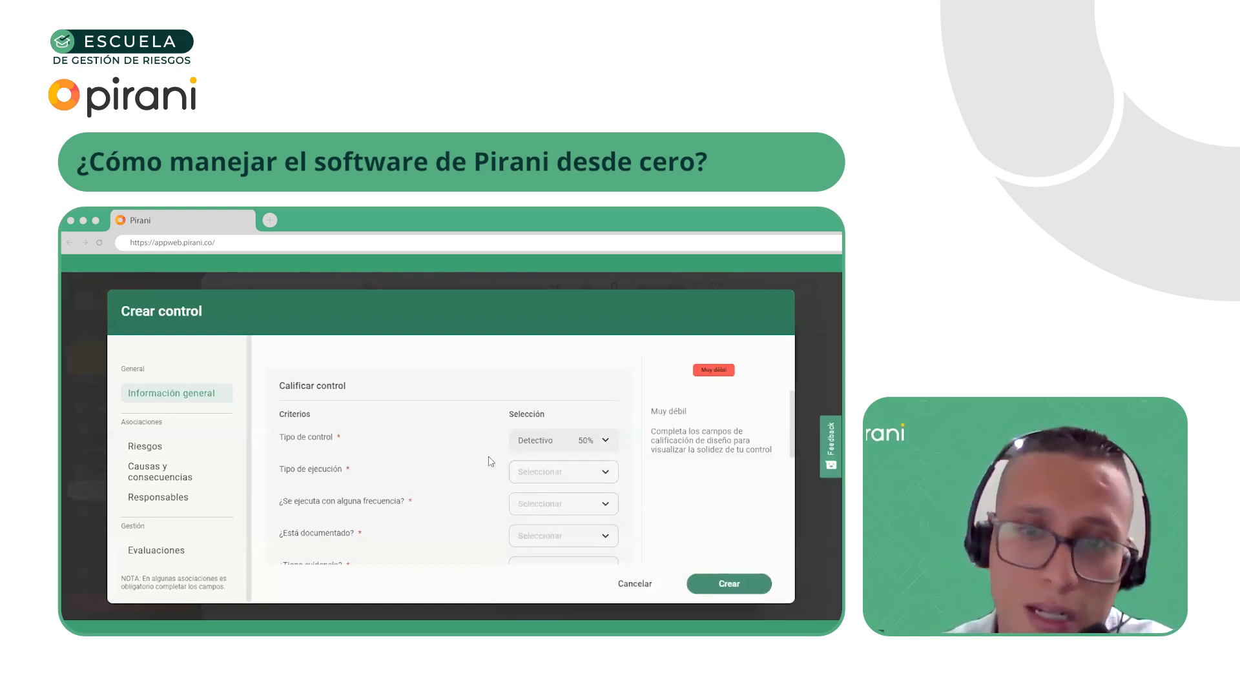
Set the control's Tipo de ejecución to Automático (100%) and its execution frequency criterion to Si (100%)
{"action": "left_click", "coordinate": [549, 477]}
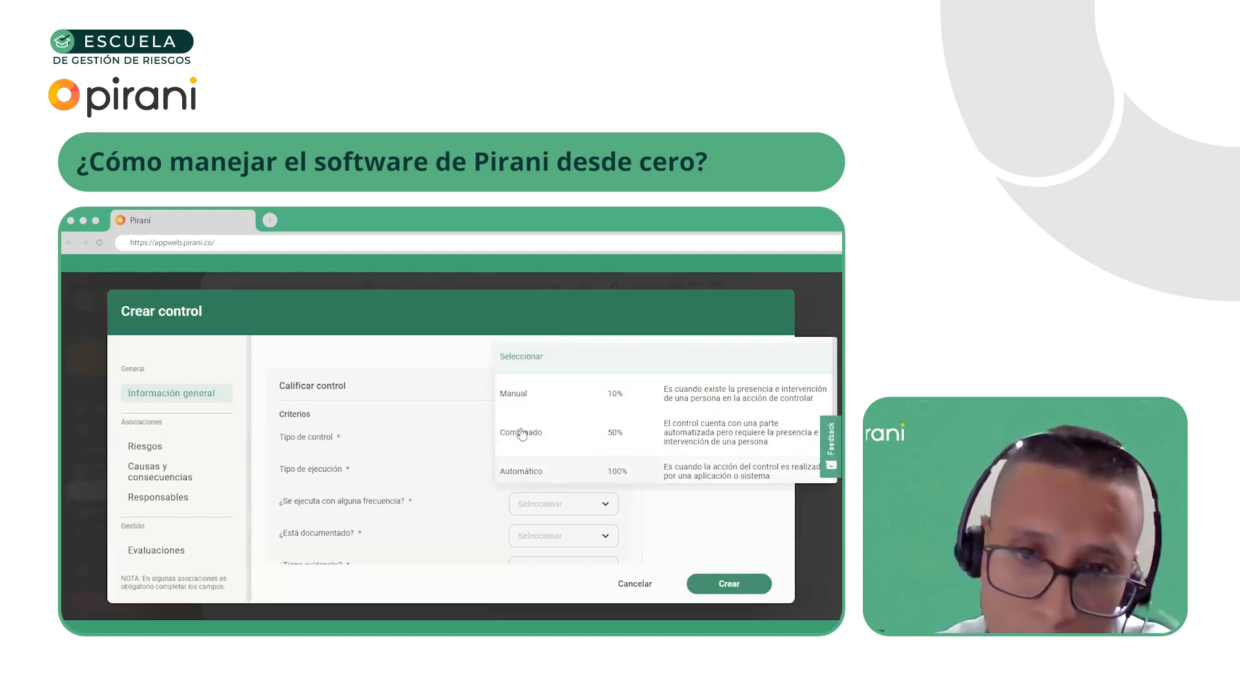
{"action": "left_click", "coordinate": [535, 471]}
{"action": "left_click", "coordinate": [548, 511]}
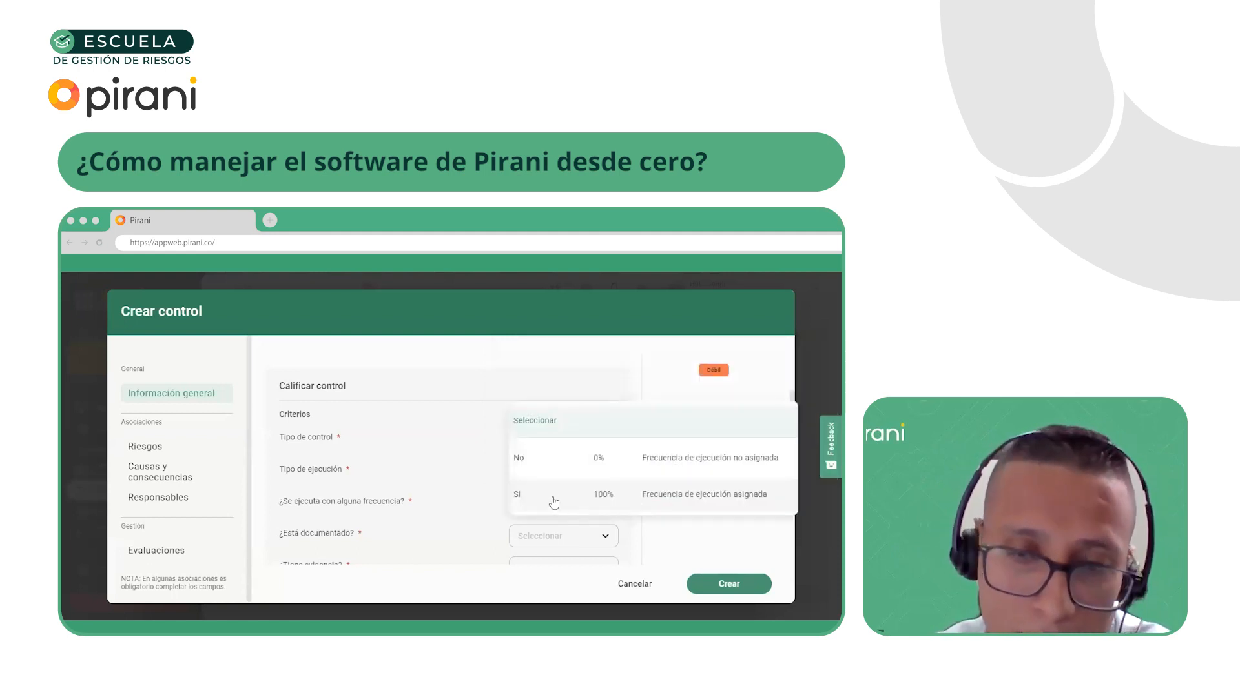
{"action": "left_click", "coordinate": [551, 498]}
Complete the design rating with Documentado, evidence Si and assigned responsible si, each at 100%
{"action": "scroll", "coordinate": [558, 481], "scroll_direction": "down", "scroll_amount": 1}
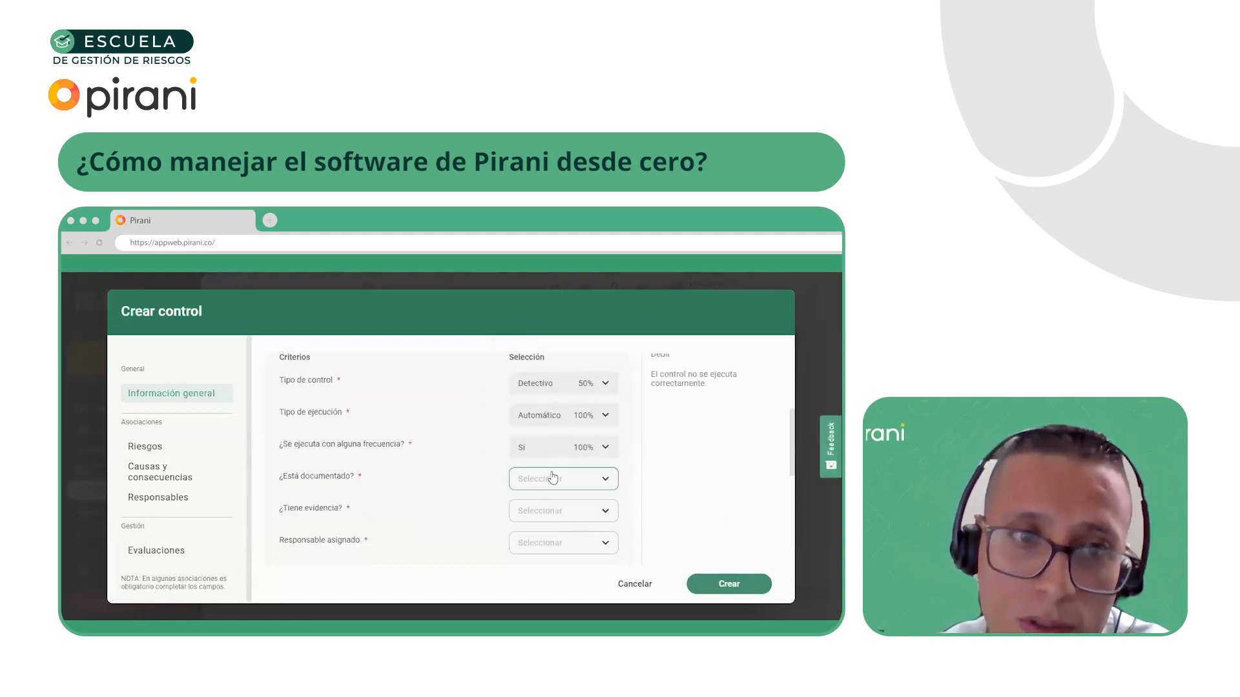
{"action": "left_click", "coordinate": [555, 484]}
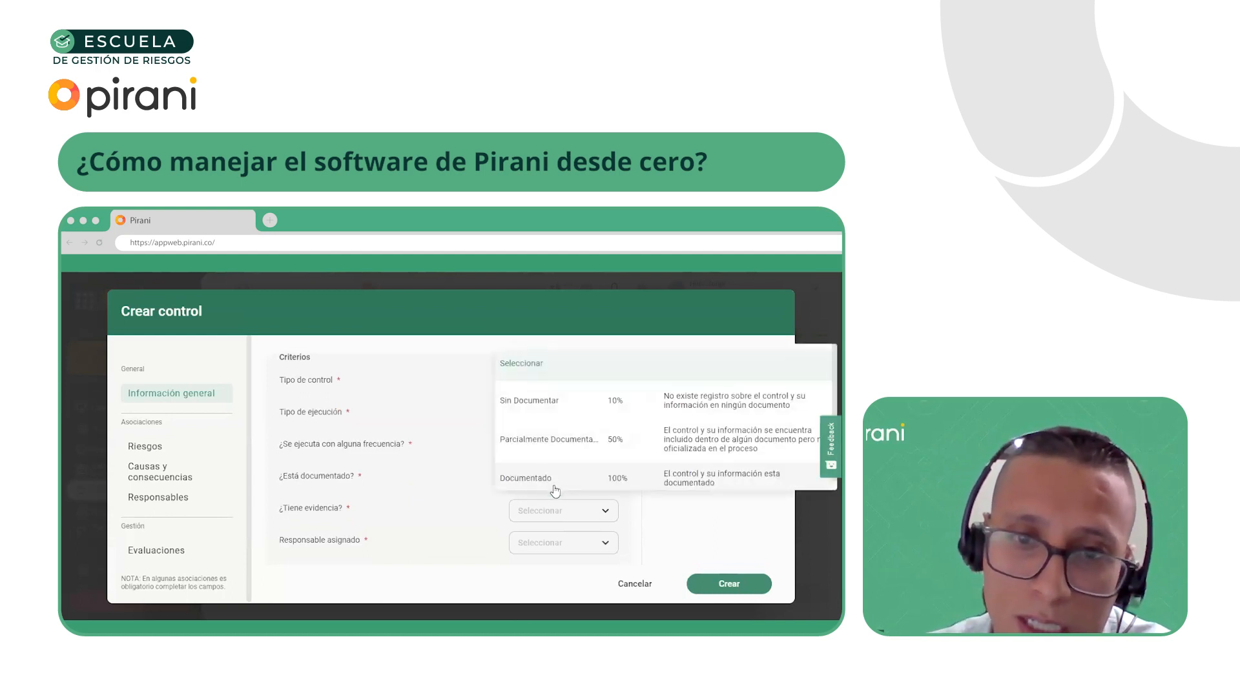
{"action": "left_click", "coordinate": [556, 489]}
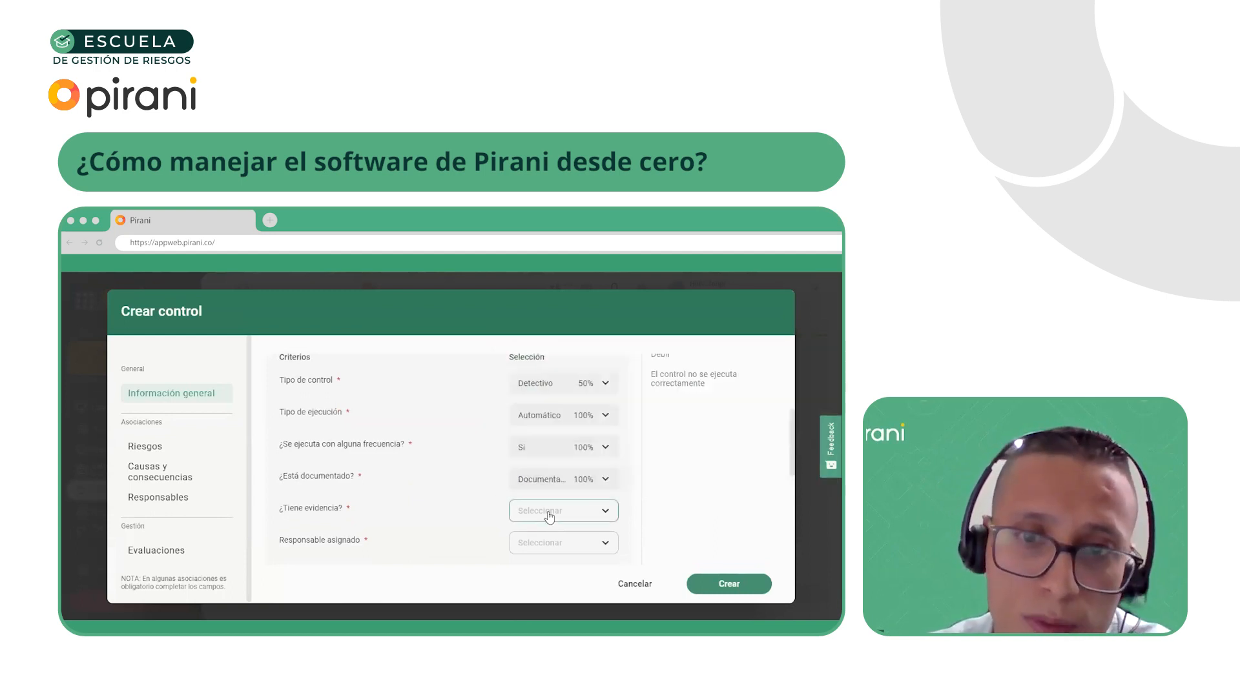
{"action": "left_click", "coordinate": [546, 512]}
{"action": "left_click", "coordinate": [554, 506]}
{"action": "scroll", "coordinate": [568, 476], "scroll_direction": "down", "scroll_amount": 1}
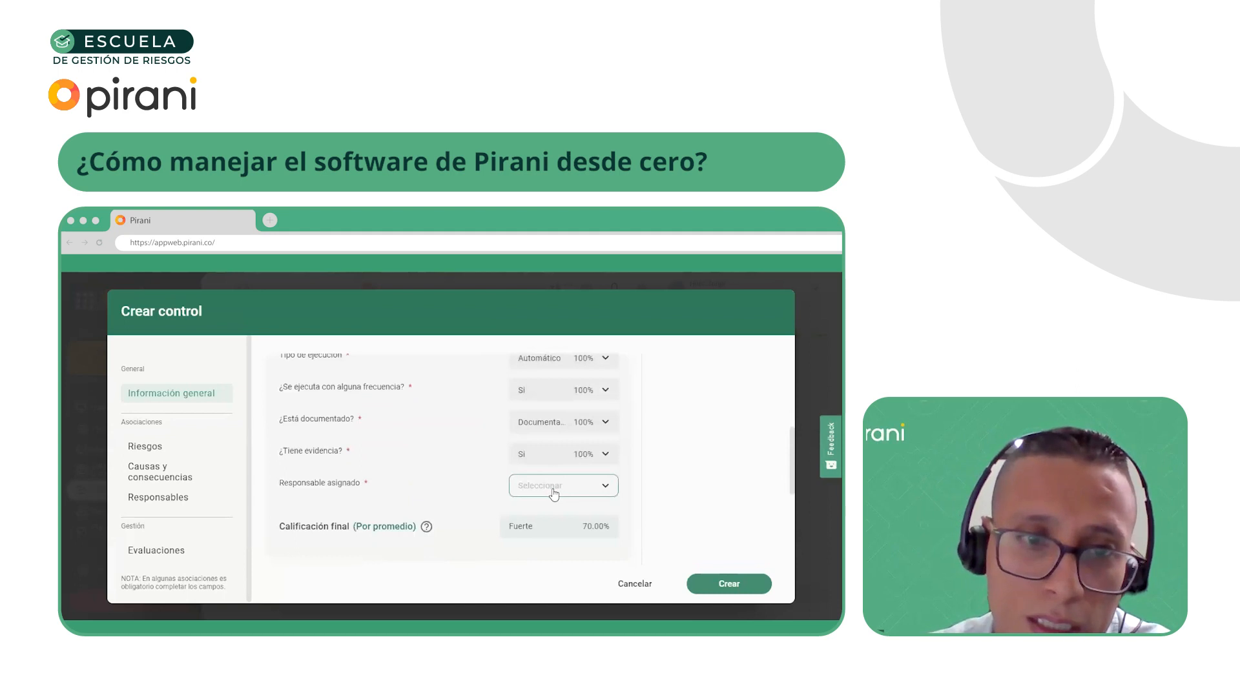
{"action": "left_click", "coordinate": [554, 485]}
{"action": "scroll", "coordinate": [563, 491], "scroll_direction": "down", "scroll_amount": 1}
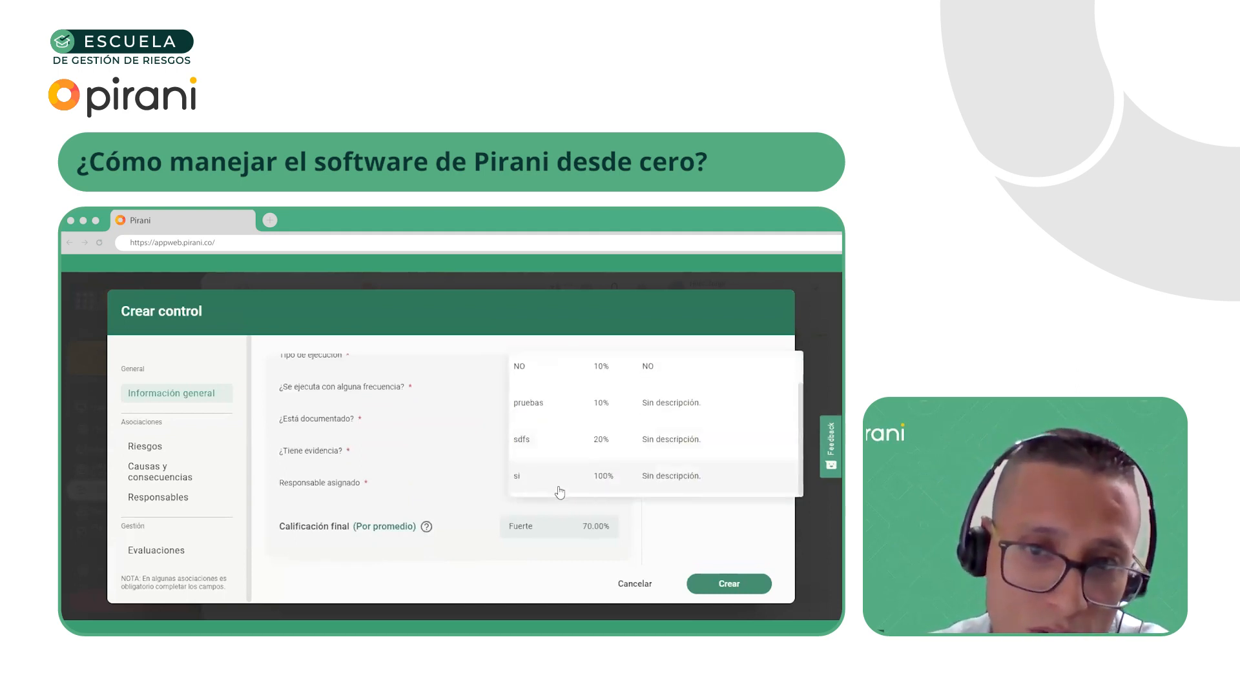
{"action": "left_click", "coordinate": [556, 488]}
Rate the control's execution with reported events as SI (10%) and design effectiveness as Si (100%)
{"action": "scroll", "coordinate": [558, 439], "scroll_direction": "down", "scroll_amount": 3}
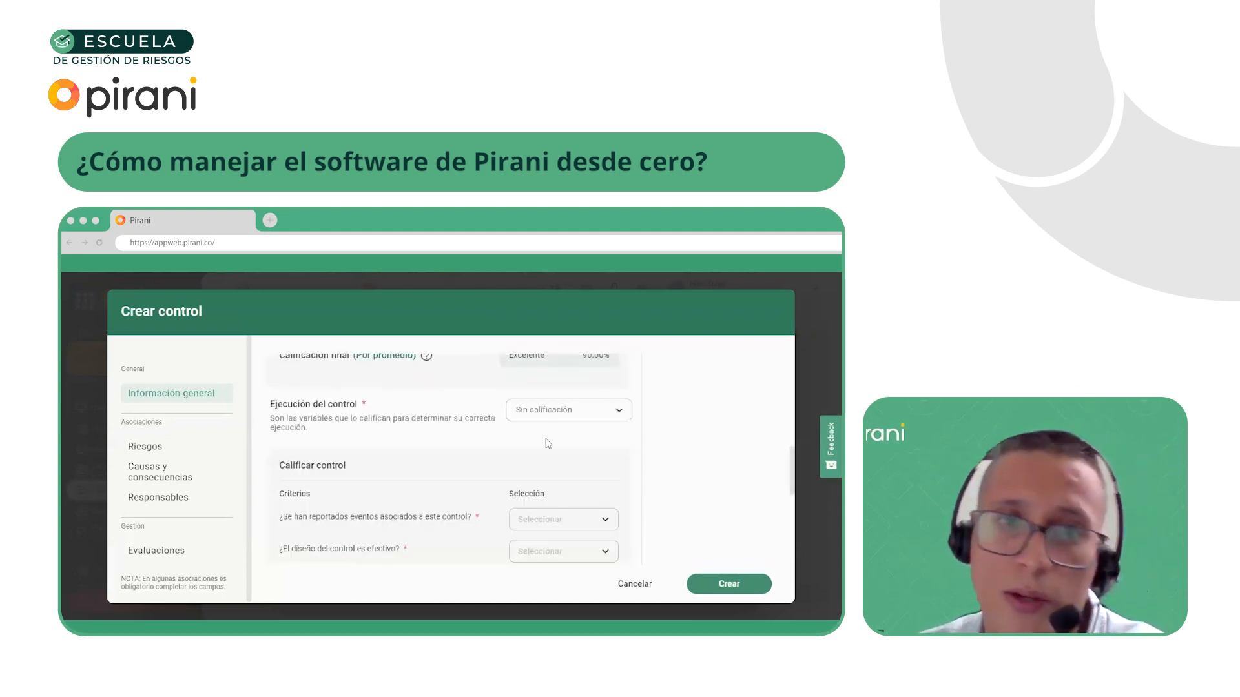
{"action": "scroll", "coordinate": [515, 439], "scroll_direction": "up", "scroll_amount": 5}
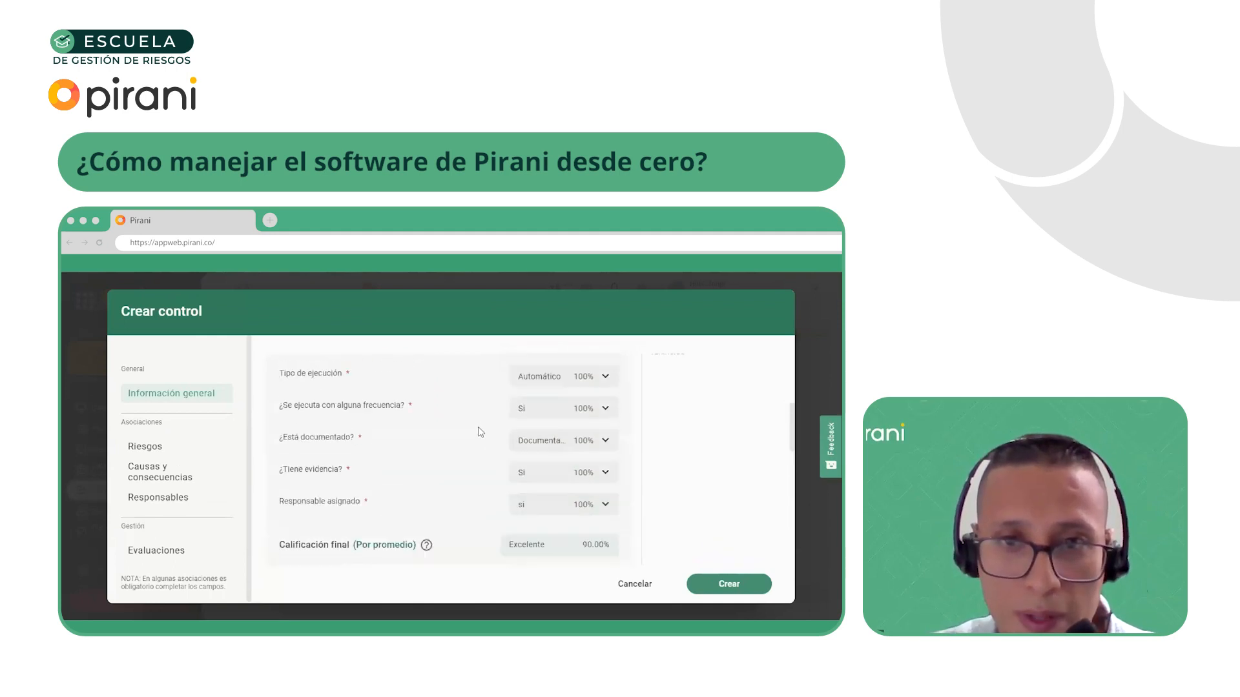
{"action": "left_click_drag", "start_coordinate": [285, 386], "coordinate": [372, 387]}
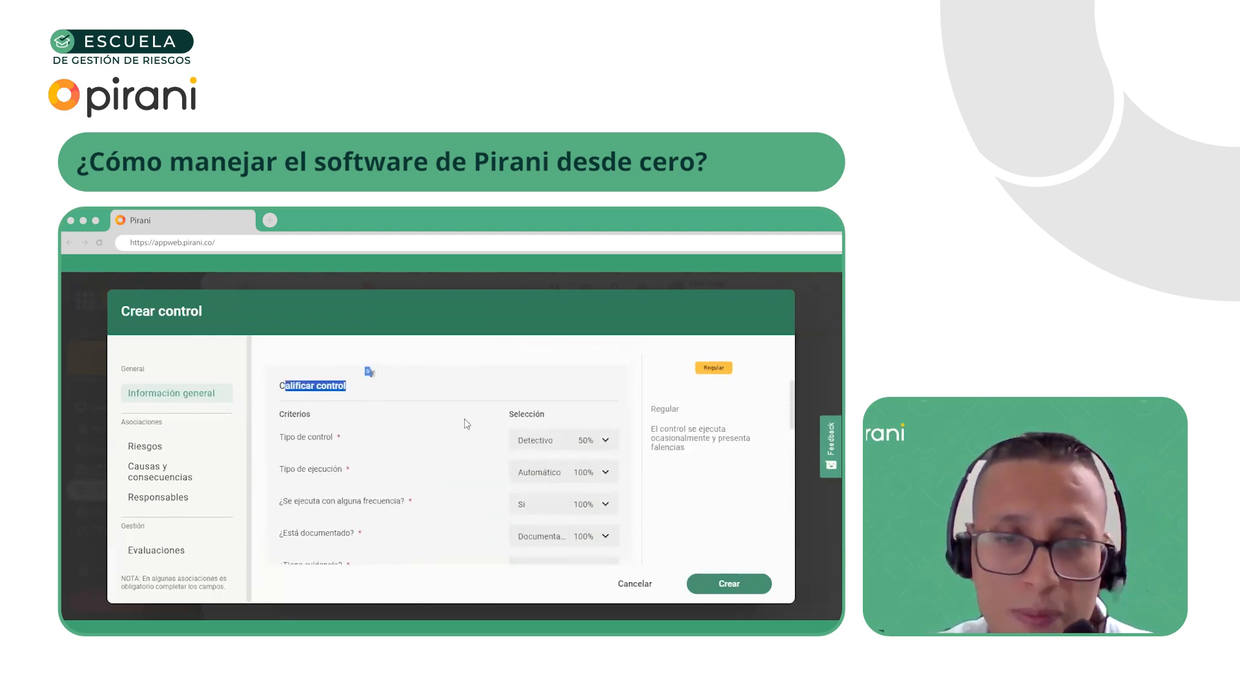
{"action": "scroll", "coordinate": [467, 424], "scroll_direction": "down", "scroll_amount": 8}
{"action": "left_click", "coordinate": [549, 412]}
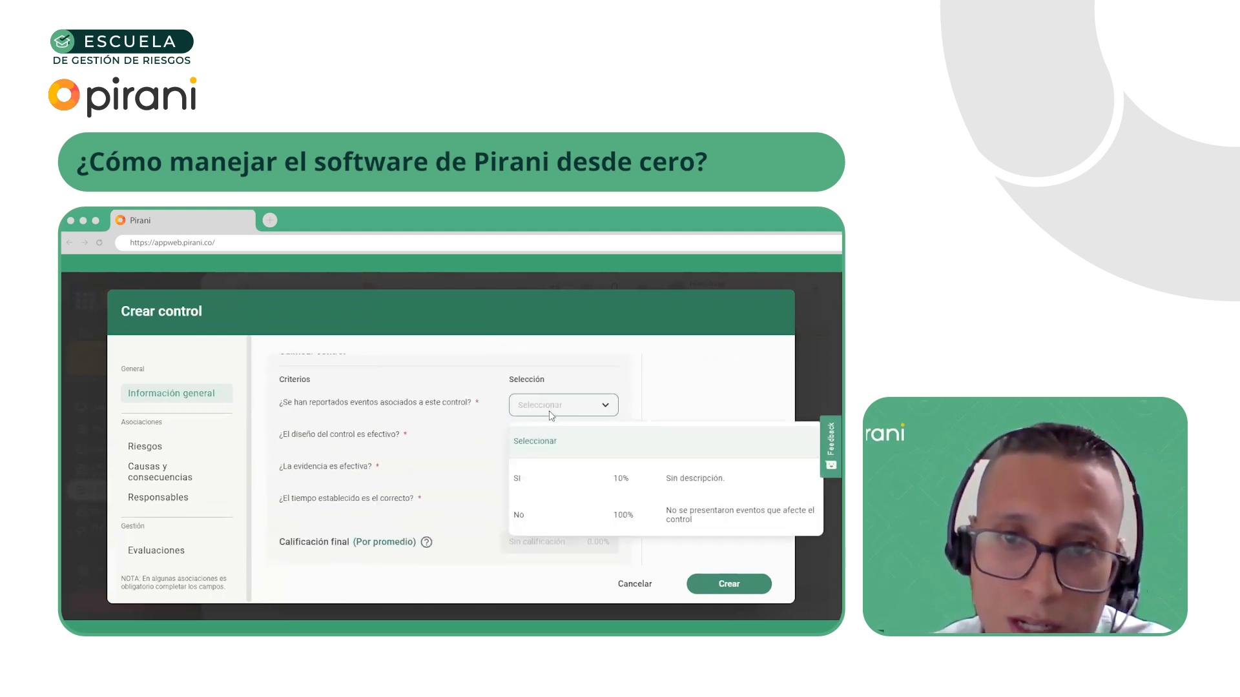
{"action": "left_click", "coordinate": [533, 482]}
{"action": "left_click", "coordinate": [547, 444]}
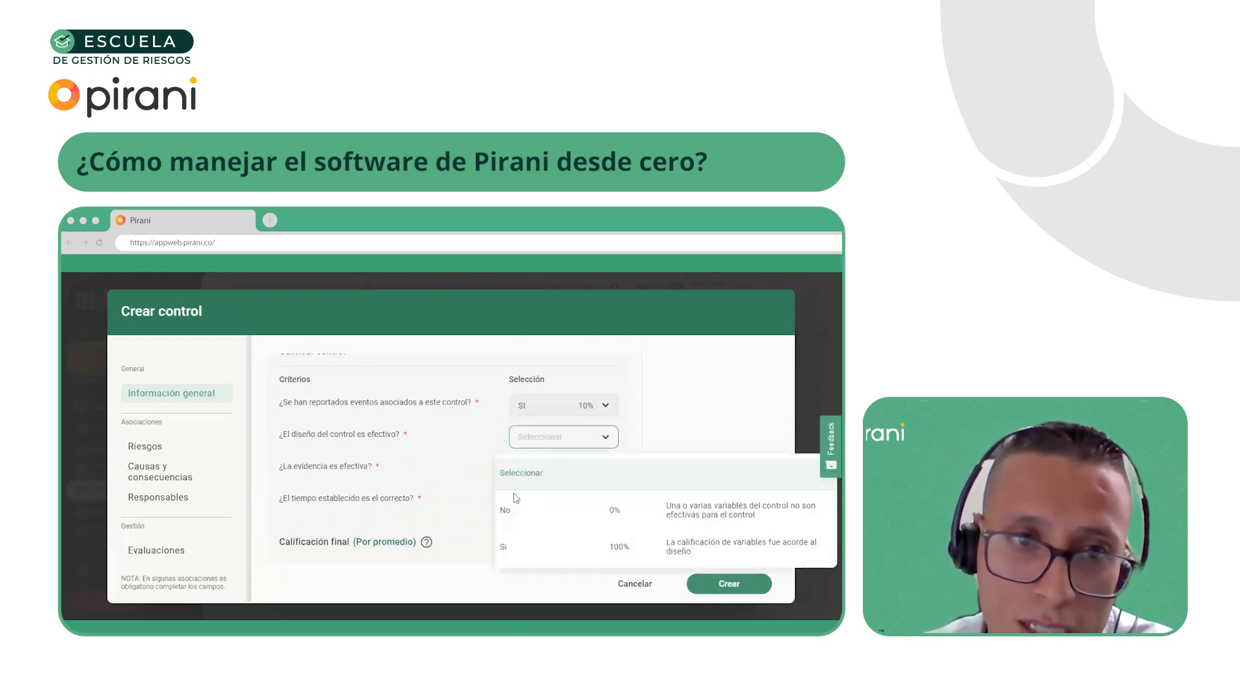
{"action": "left_click", "coordinate": [510, 547]}
Complete the execution rating with effective evidence as Si (100%) and correct established time as SI (100%)
{"action": "left_click", "coordinate": [545, 469]}
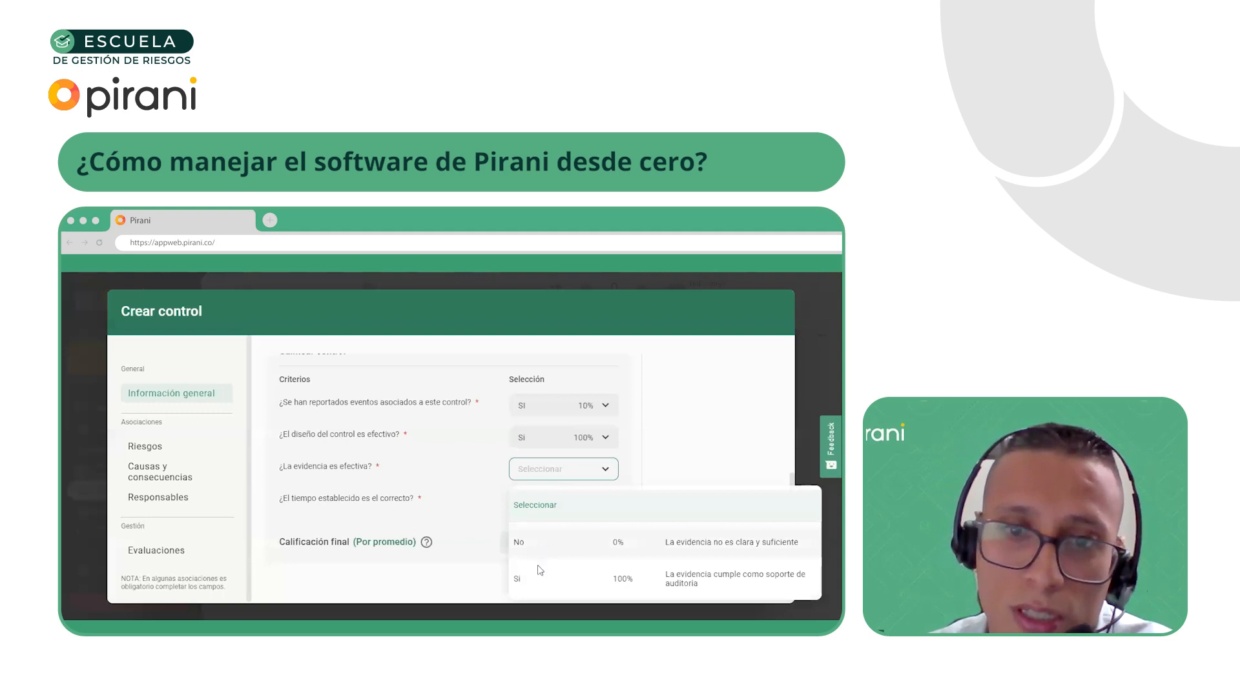
{"action": "left_click", "coordinate": [522, 585]}
{"action": "left_click", "coordinate": [550, 501]}
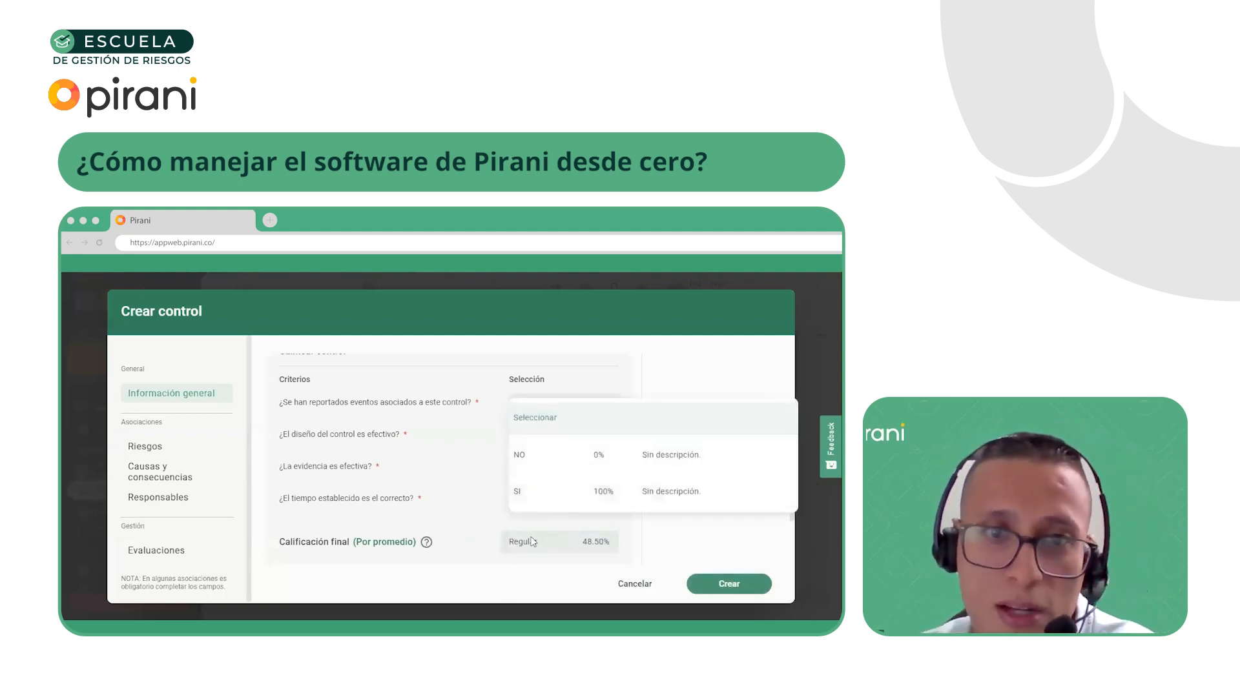
{"action": "left_click", "coordinate": [561, 502]}
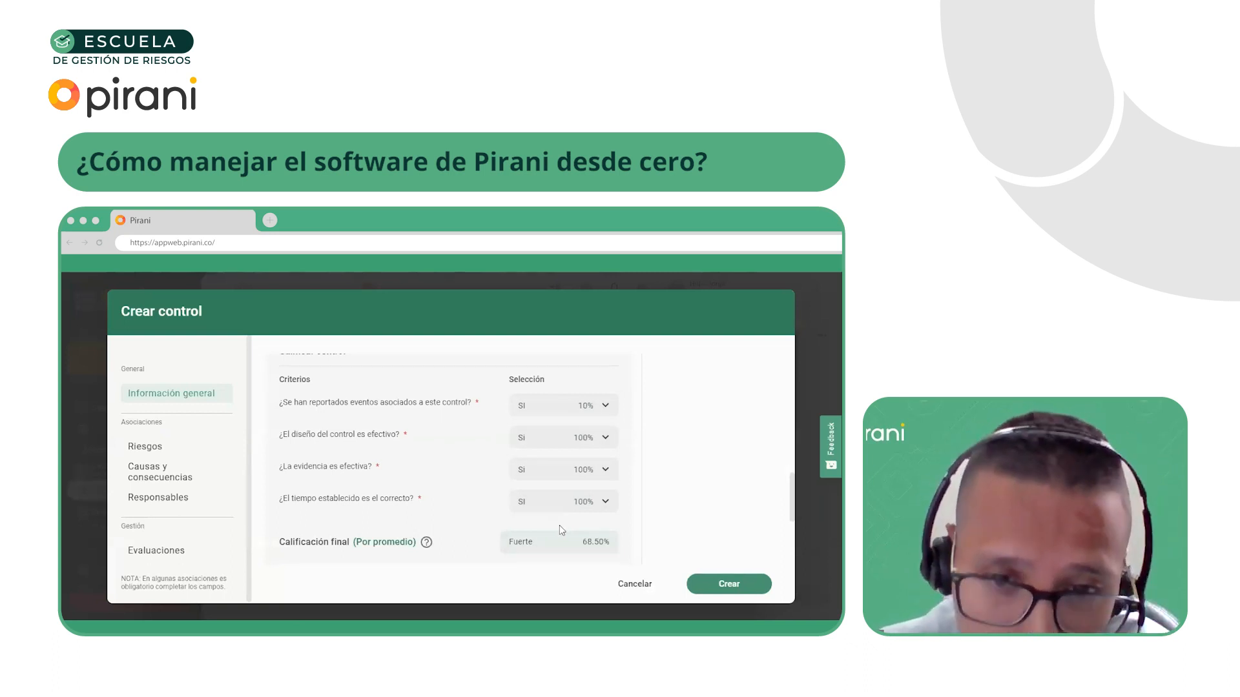
Enter "Revisión de clientes nuevos, para determinar de qué naturaleza son y su comportamiento, proceso de debida diligencia." as the control's description and empty the activo field
{"action": "scroll", "coordinate": [395, 481], "scroll_direction": "down", "scroll_amount": 3}
{"action": "left_click", "coordinate": [396, 460]}
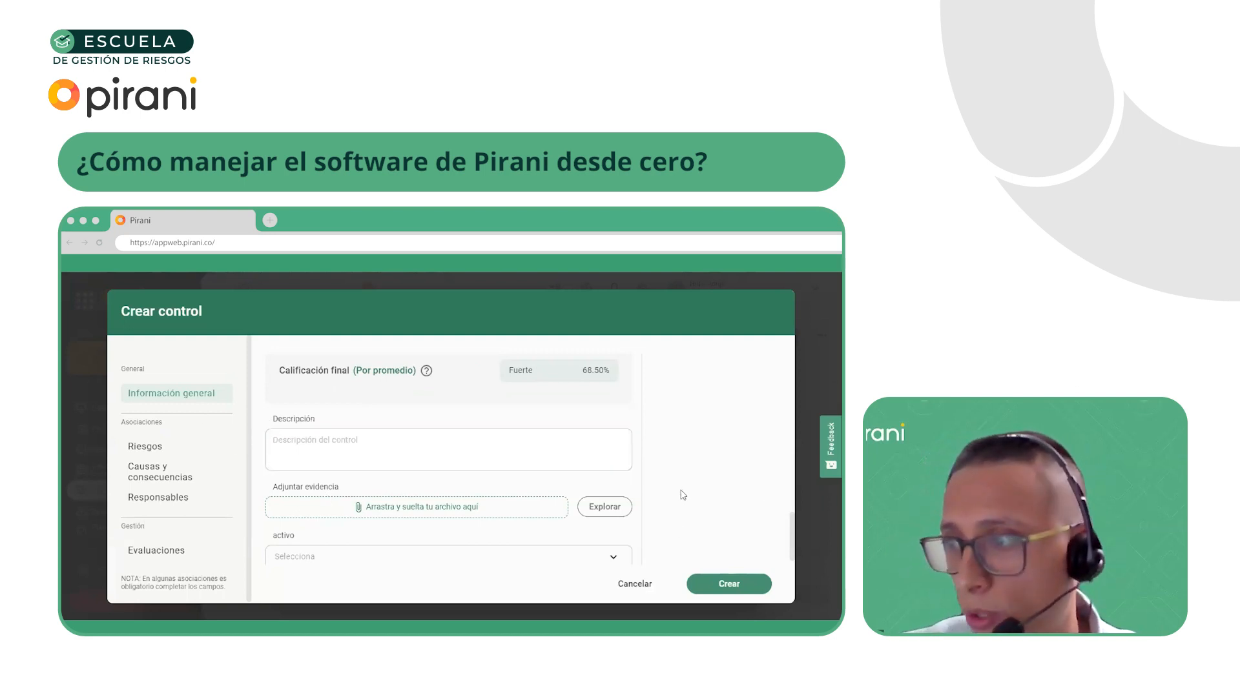
{"action": "left_click", "coordinate": [395, 556]}
{"action": "key", "text": "ctrl+v"}
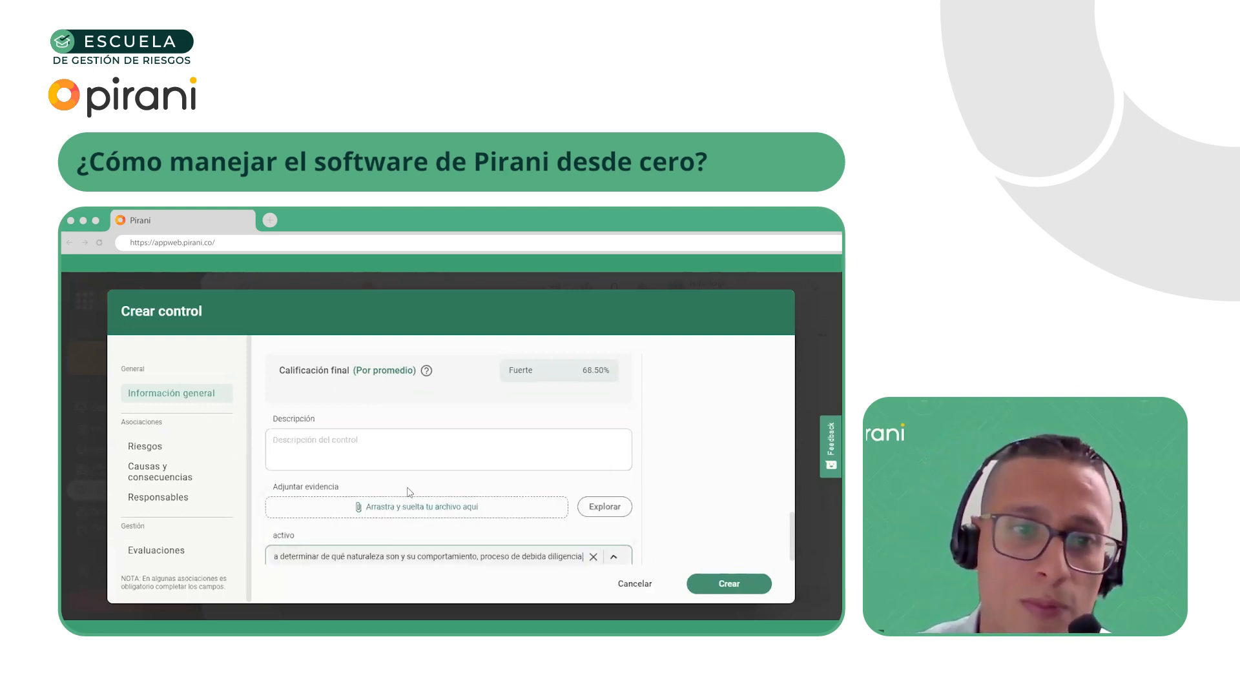
{"action": "scroll", "coordinate": [408, 510], "scroll_direction": "down", "scroll_amount": 1}
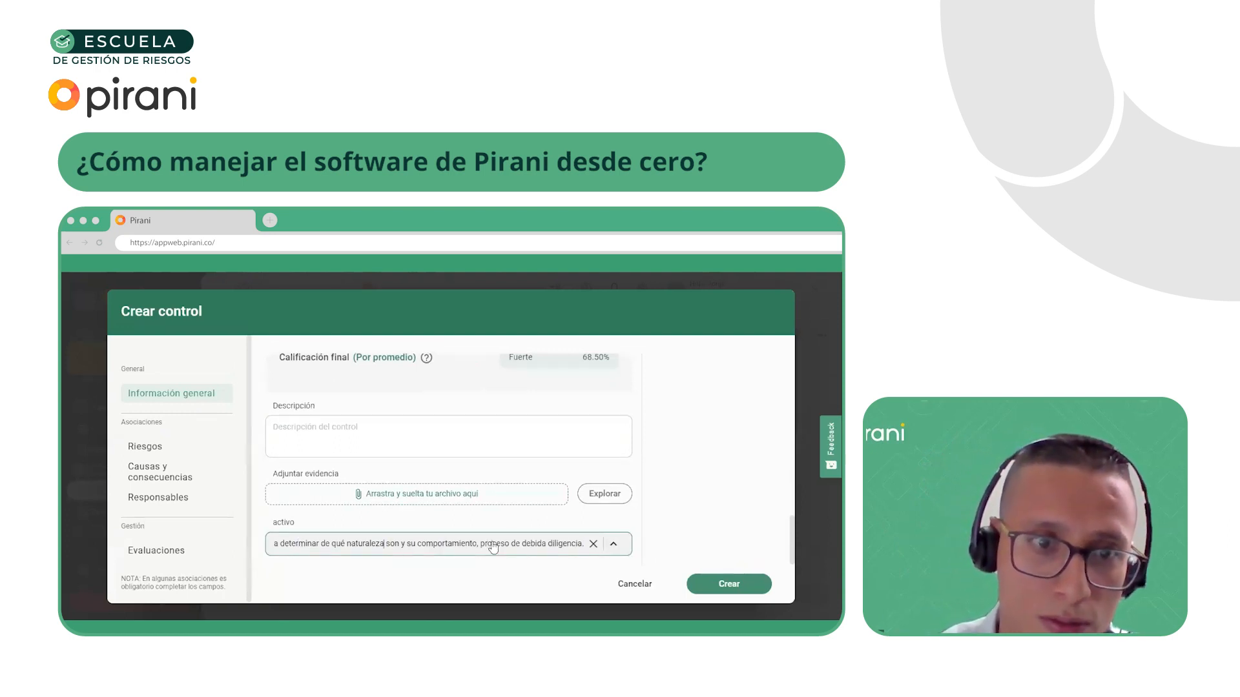
{"action": "key", "text": "ctrl+a"}
{"action": "key", "text": "ctrl+c"}
{"action": "left_click", "coordinate": [393, 445]}
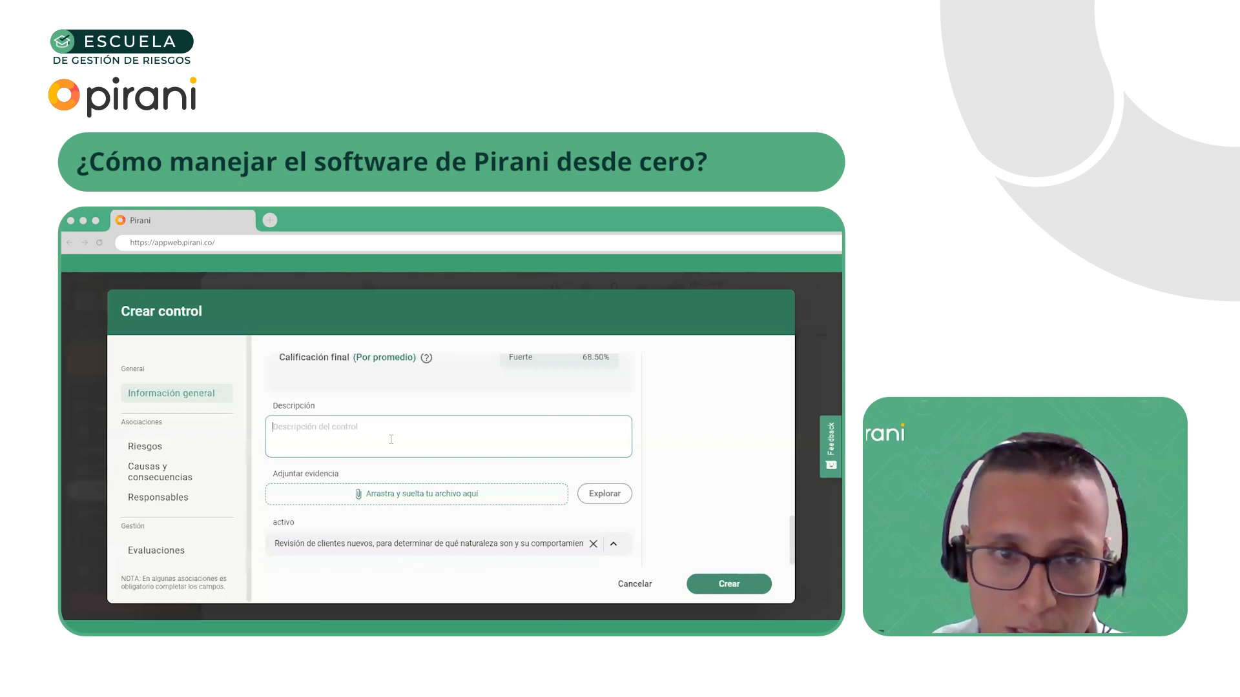
{"action": "key", "text": "ctrl+v"}
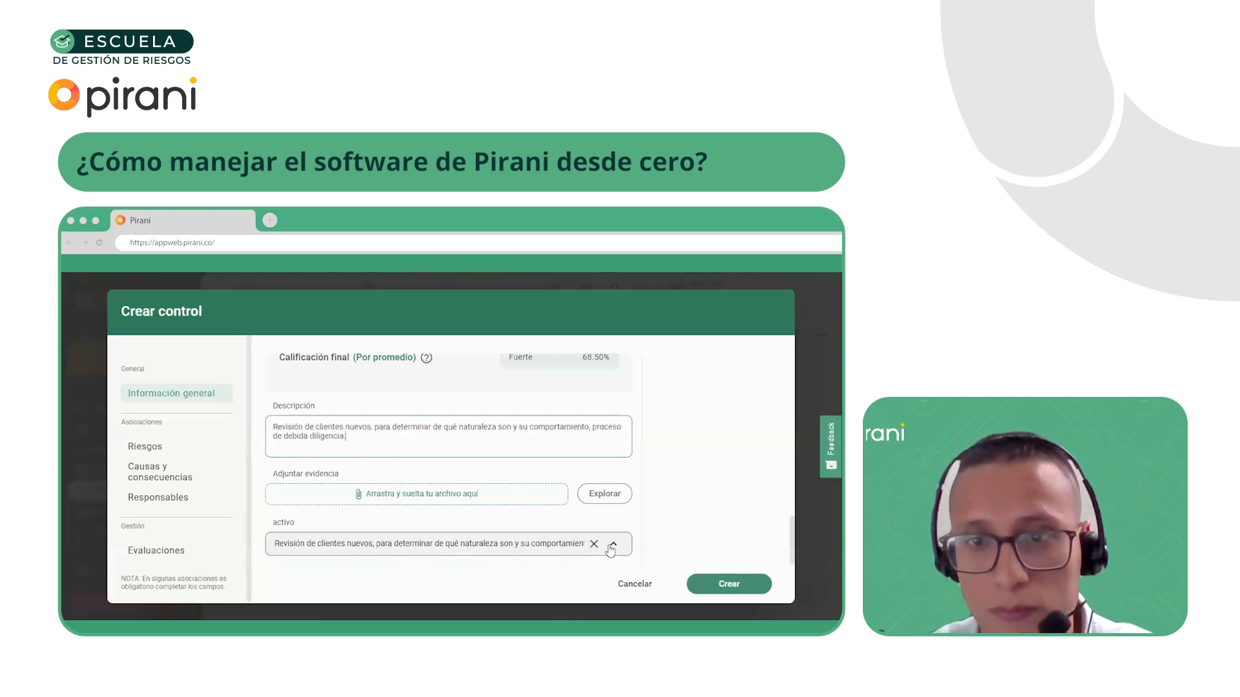
{"action": "left_click", "coordinate": [594, 544]}
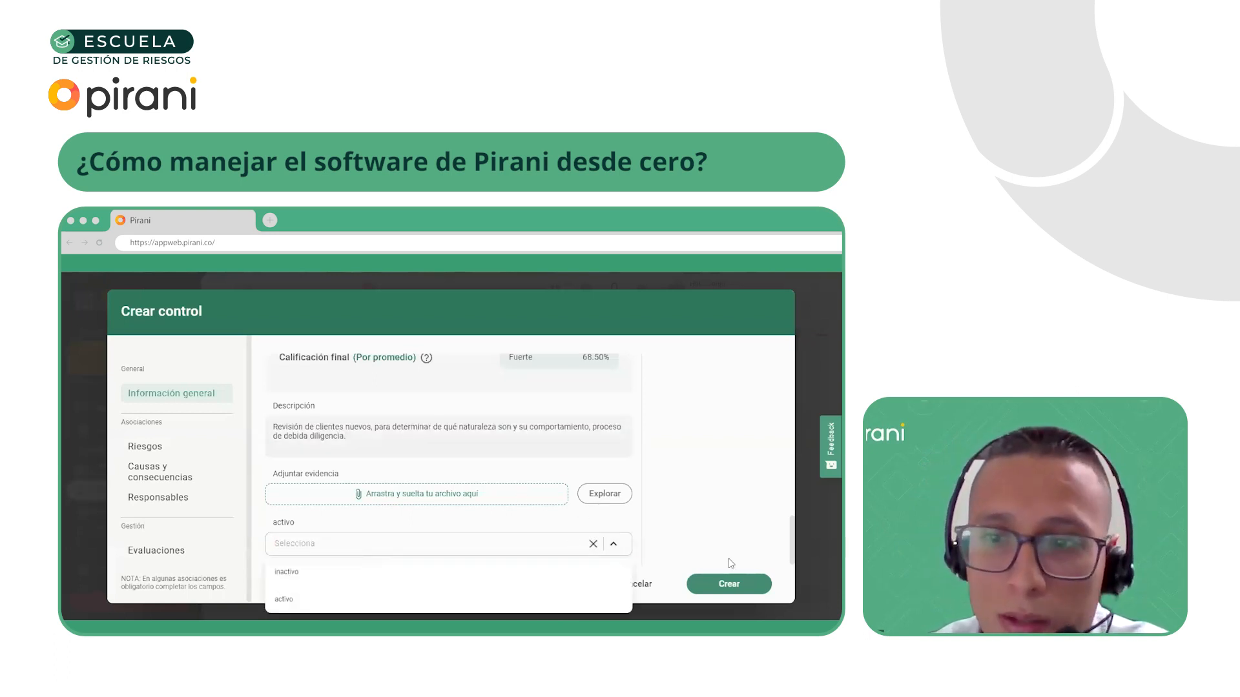
Associate the risk "Cliente facturado de forma ficticia - Fraude interno" (ORM-216) with the new control
{"action": "left_click", "coordinate": [731, 588]}
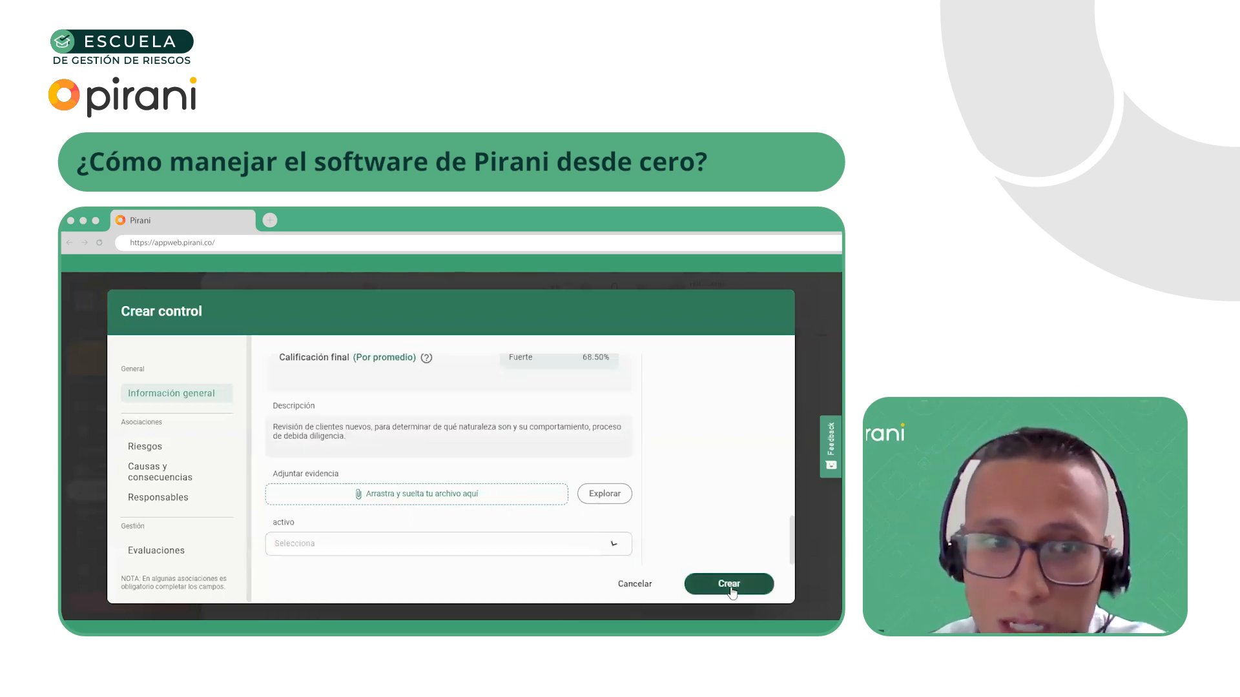
{"action": "left_click", "coordinate": [155, 446]}
{"action": "left_click", "coordinate": [303, 406]}
{"action": "scroll", "coordinate": [468, 511], "scroll_direction": "down", "scroll_amount": 10}
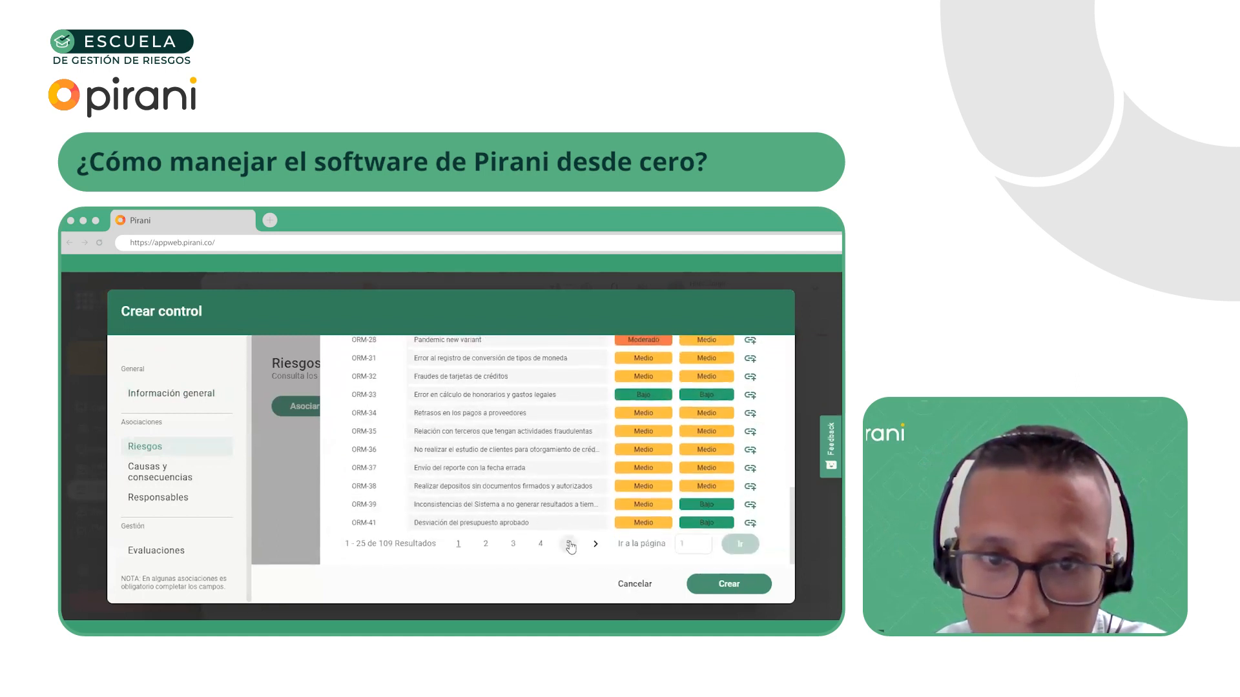
{"action": "left_click", "coordinate": [569, 544]}
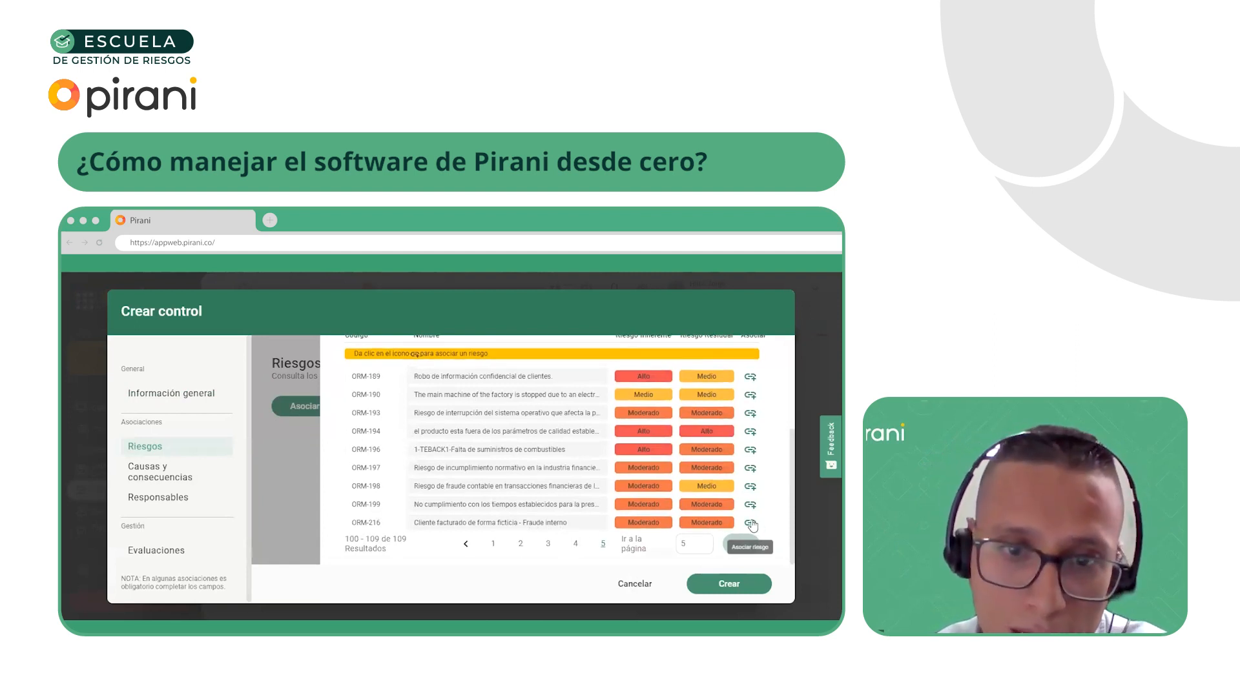
{"action": "left_click", "coordinate": [750, 523]}
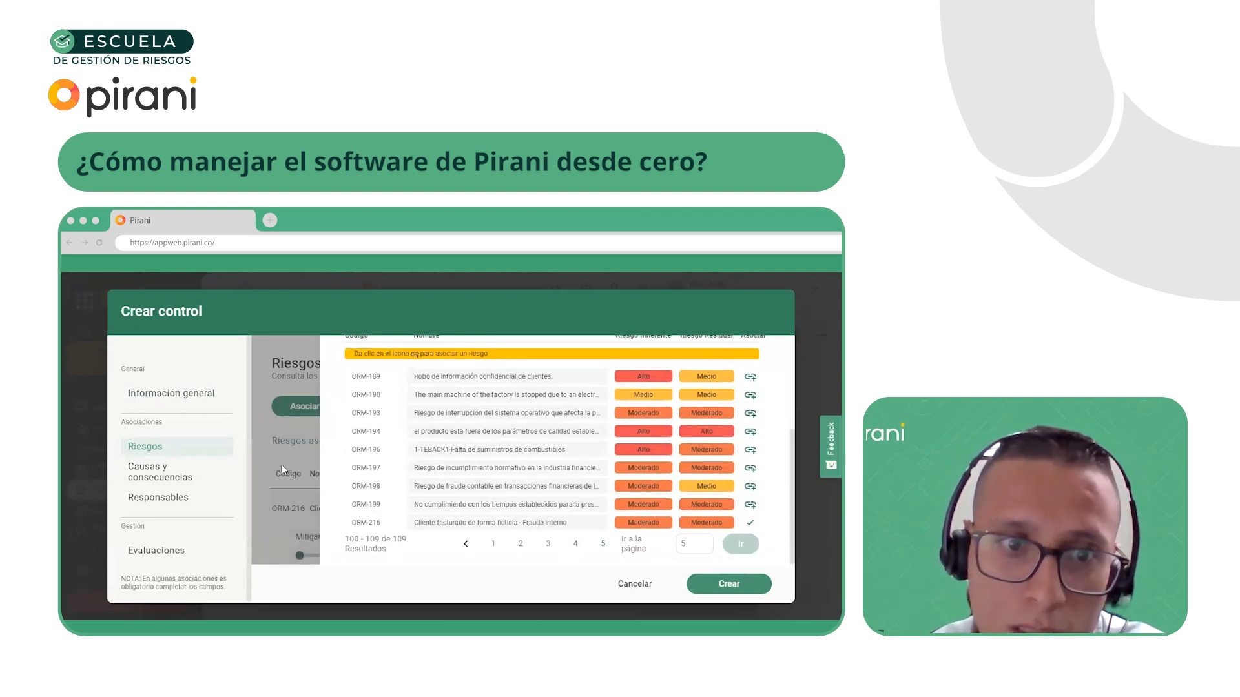
Set the associated risk's frequency mitigation to 100 and create the control
{"action": "left_click_drag", "start_coordinate": [459, 538], "coordinate": [545, 541]}
{"action": "left_click", "coordinate": [220, 393]}
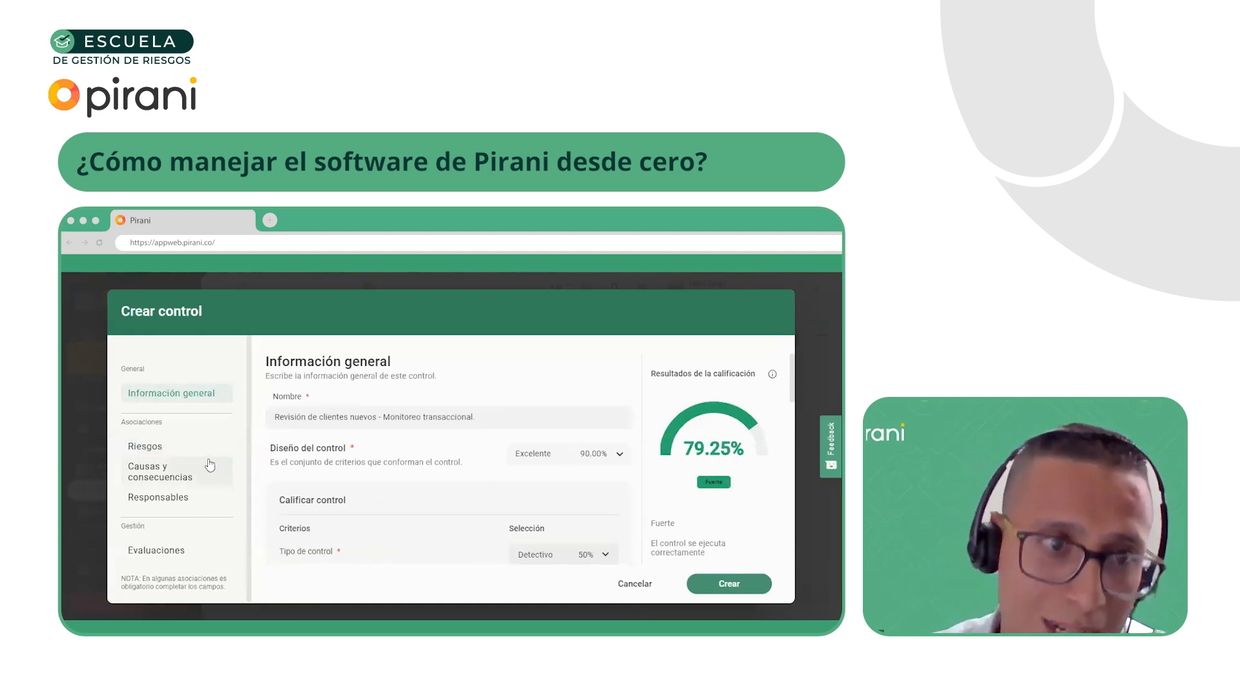
{"action": "left_click", "coordinate": [154, 447]}
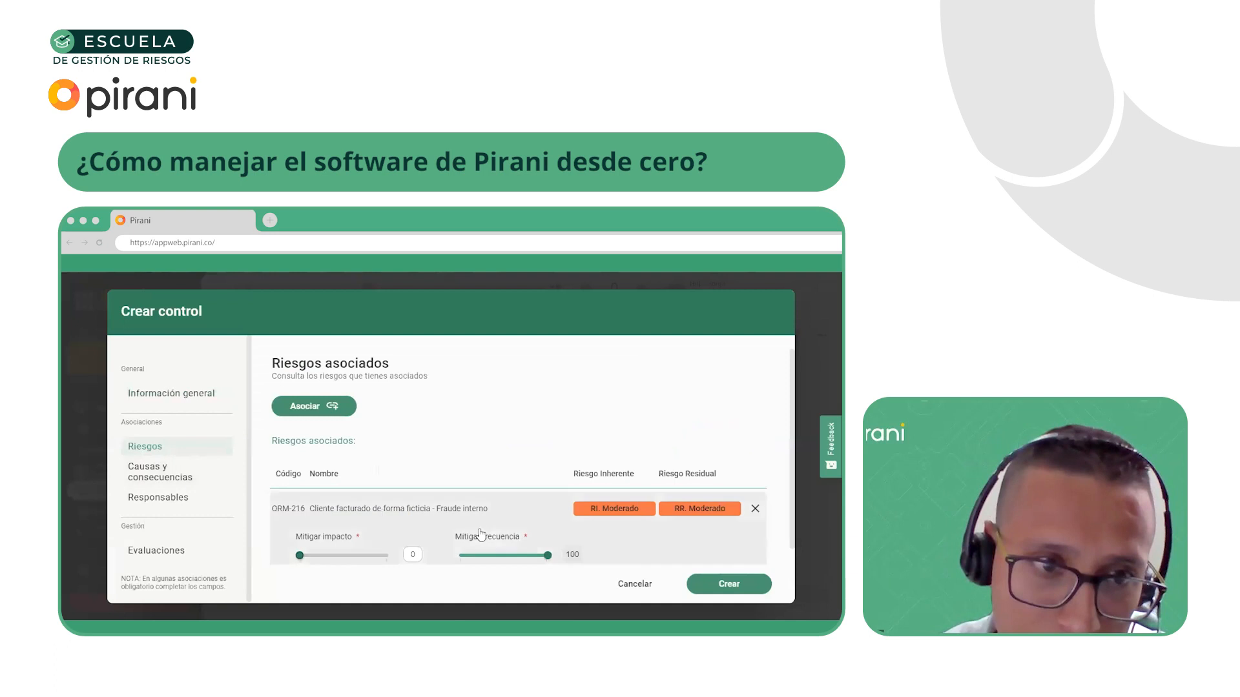
{"action": "scroll", "coordinate": [535, 534], "scroll_direction": "down", "scroll_amount": 1}
{"action": "mouse_move", "coordinate": [548, 538]}
{"action": "left_mouse_down"}
{"action": "mouse_move", "coordinate": [506, 539]}
{"action": "mouse_move", "coordinate": [560, 552]}
{"action": "left_mouse_up"}
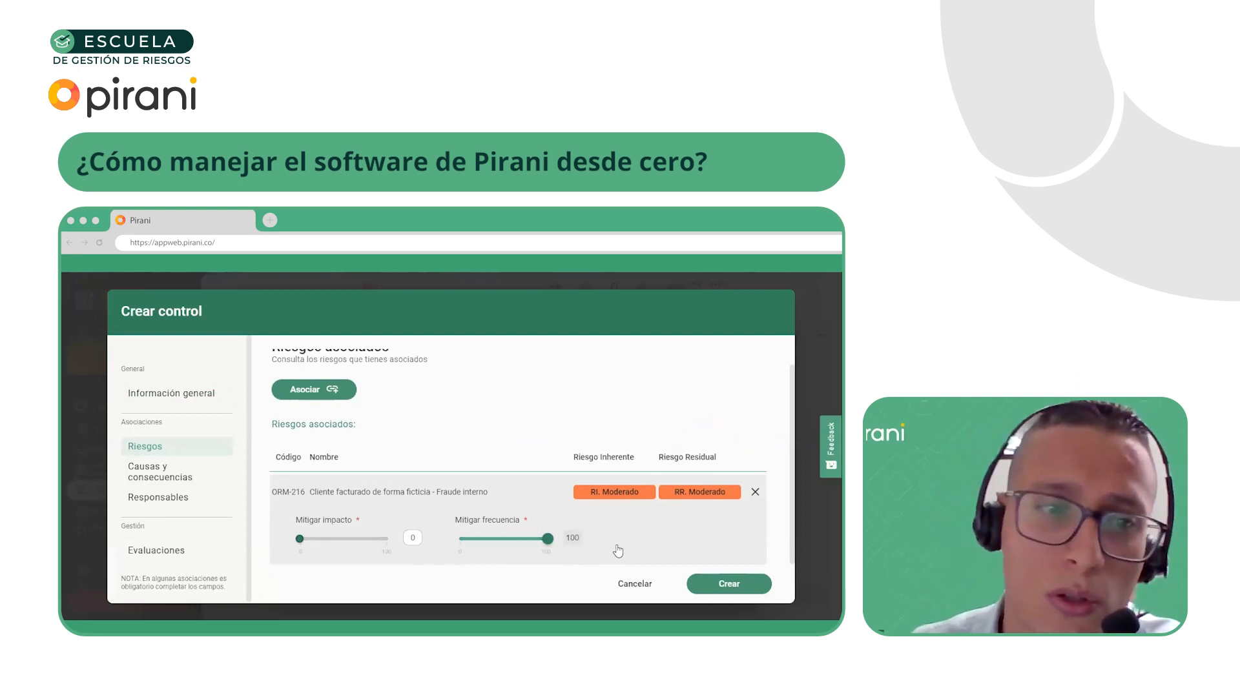
{"action": "left_click", "coordinate": [728, 584]}
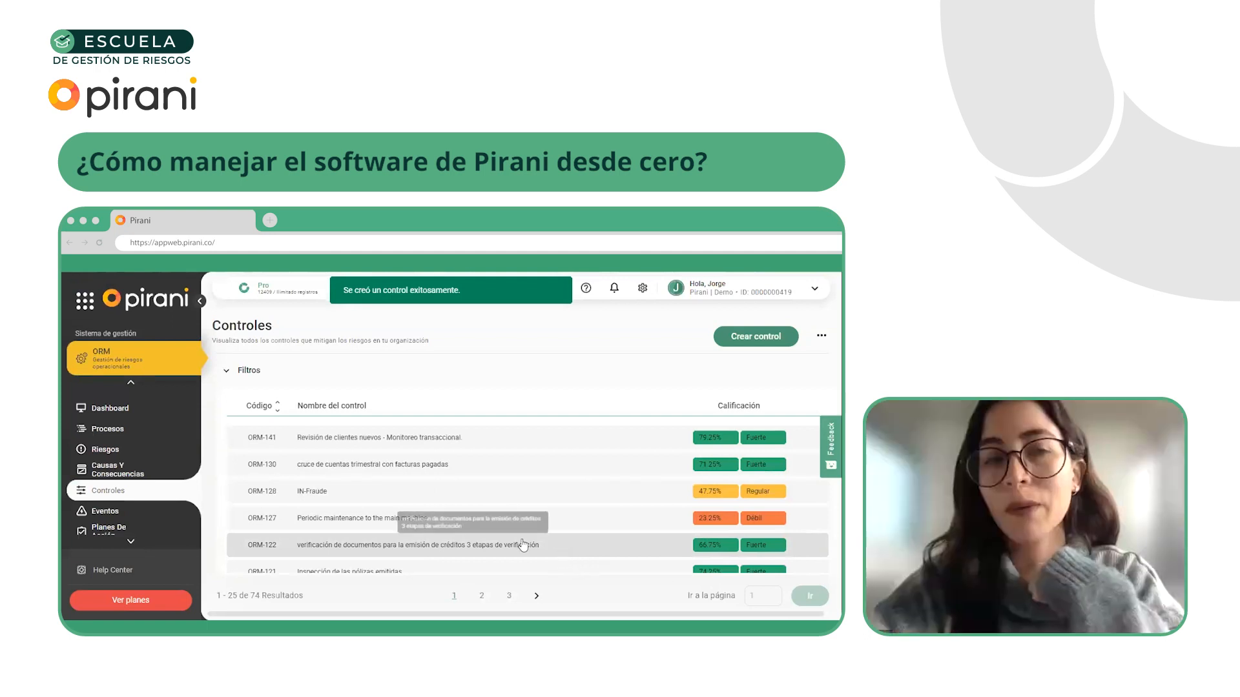
Look through the controls list, view the Procesos list, and review the available risk management modules
{"action": "scroll", "coordinate": [387, 503], "scroll_direction": "down", "scroll_amount": 1}
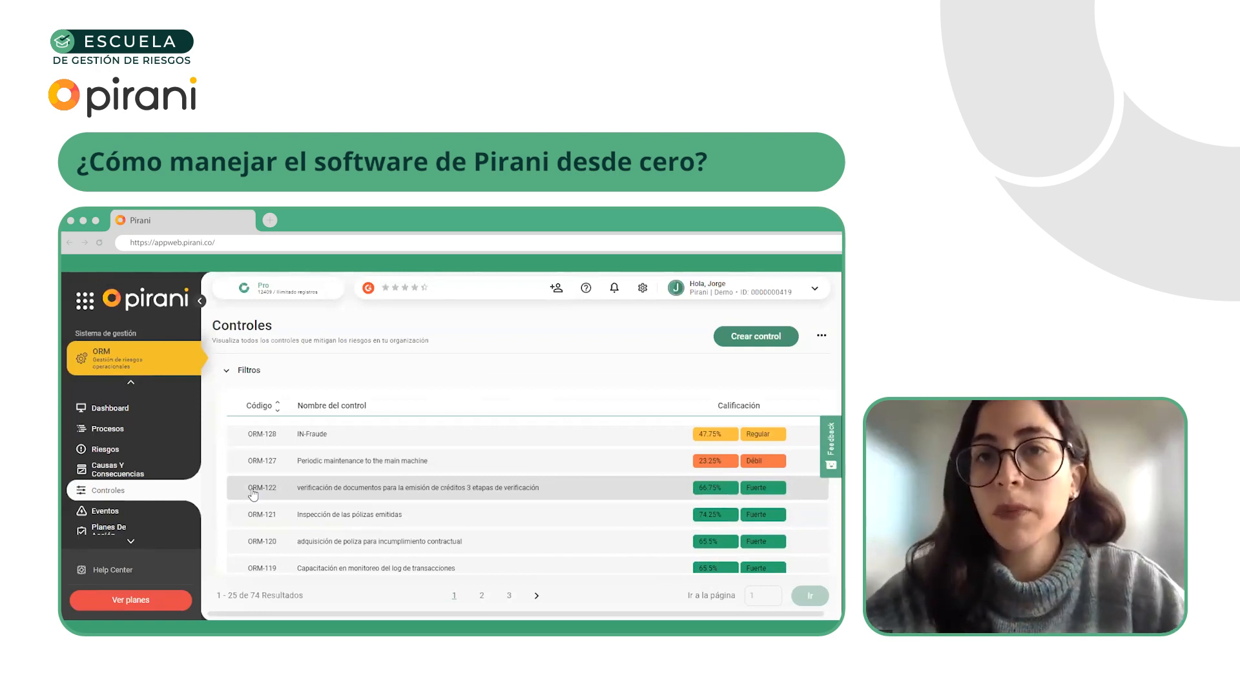
{"action": "left_click", "coordinate": [127, 430]}
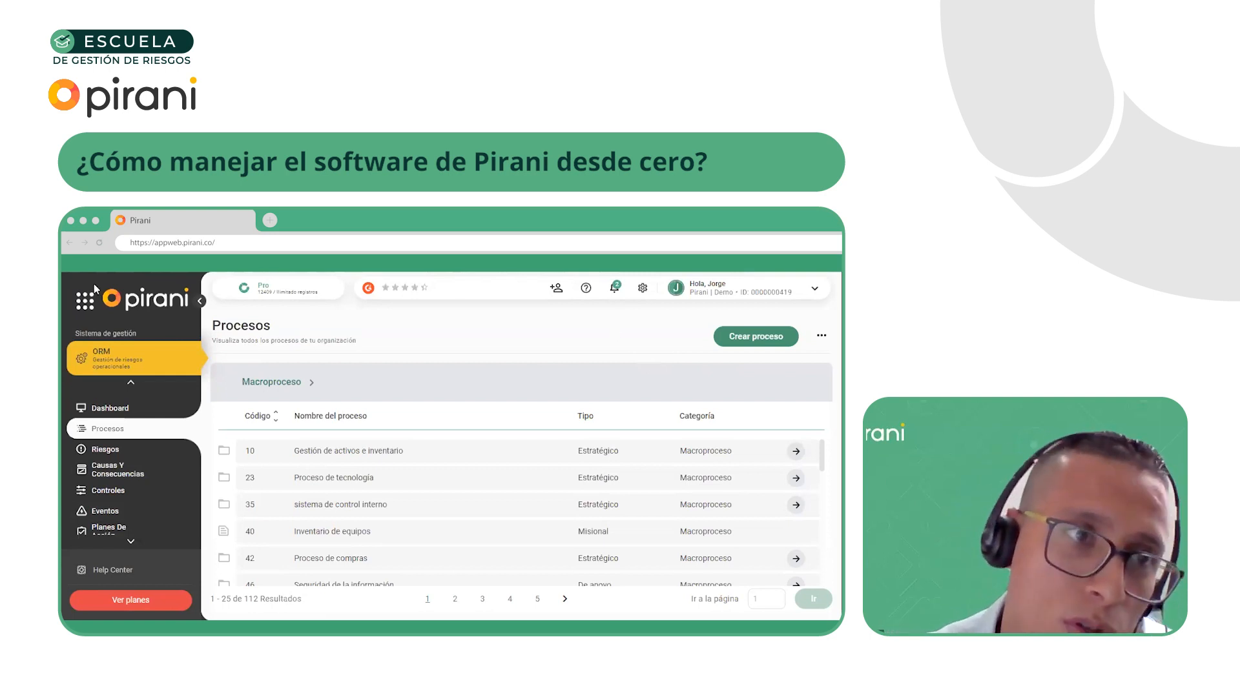
{"action": "left_click", "coordinate": [84, 300]}
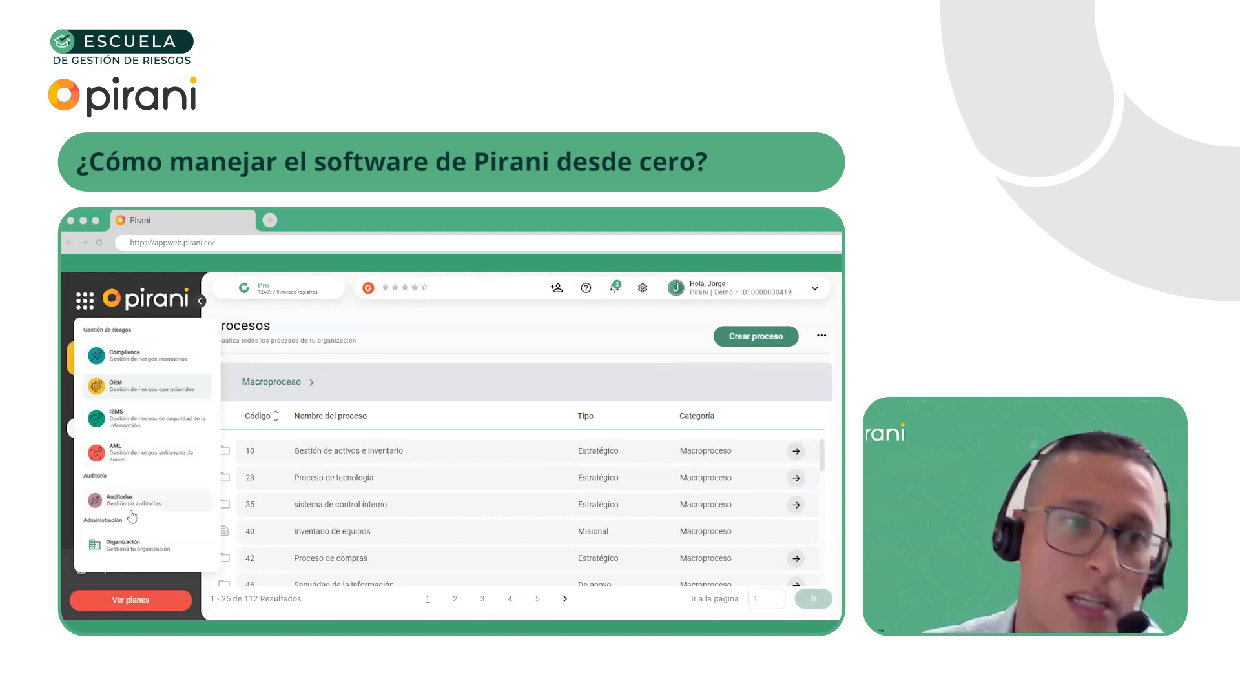
{"action": "left_click", "coordinate": [373, 348]}
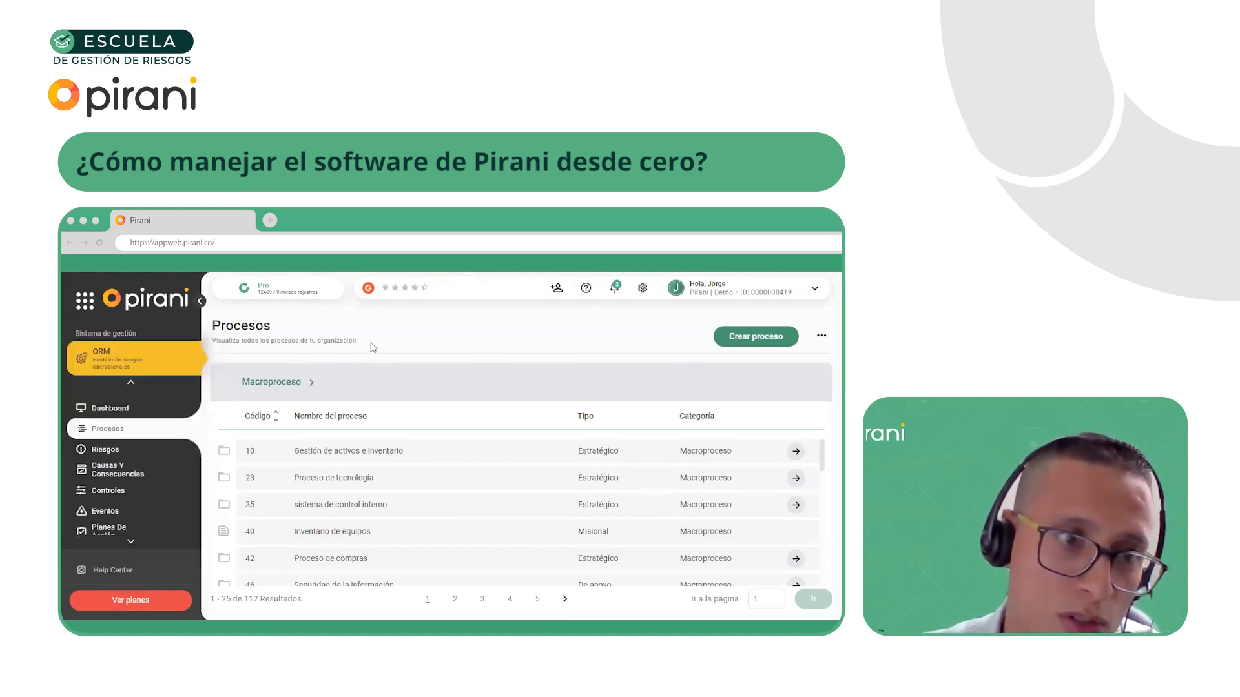
{"action": "left_click", "coordinate": [85, 300]}
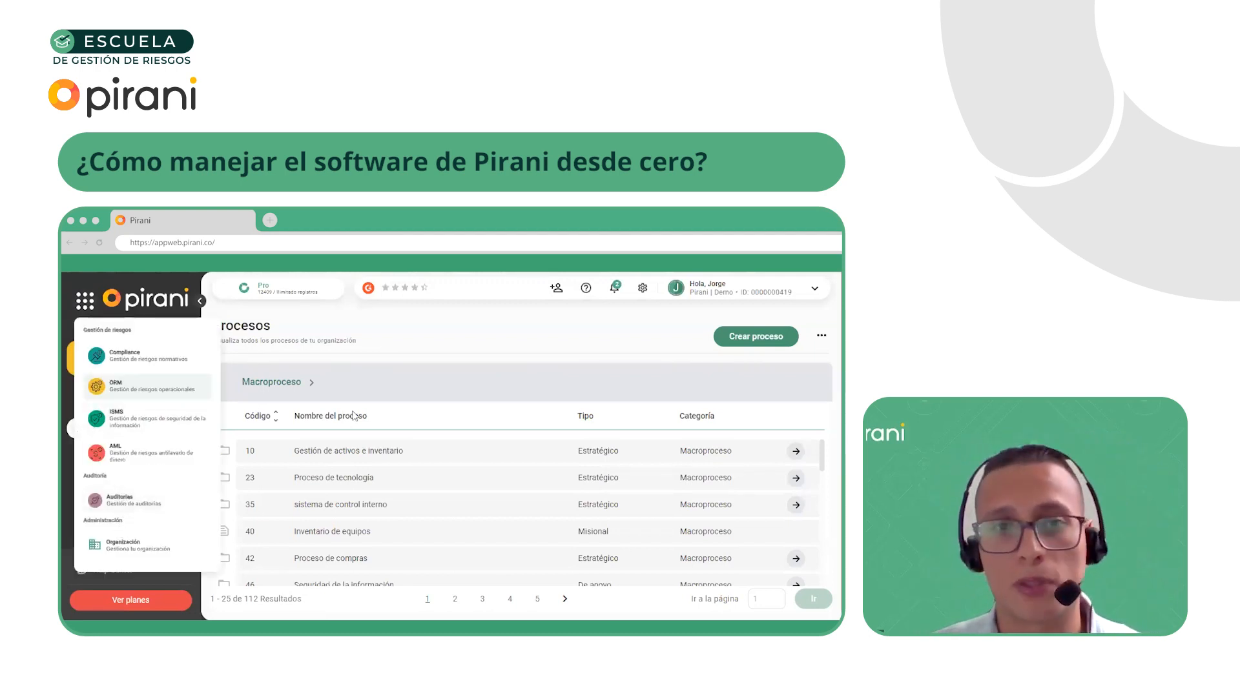
{"action": "left_click", "coordinate": [397, 351]}
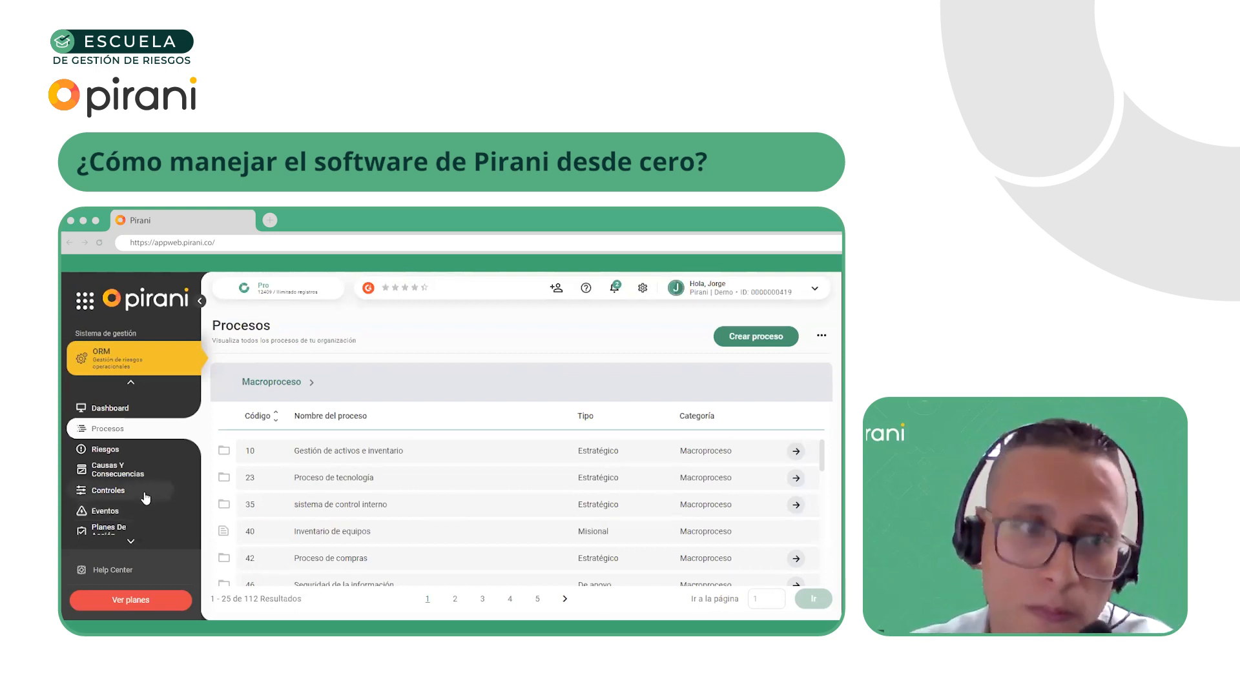
Start an event report named "Caso de cliente facturado de forma ficticia" and paste the account of the internal sales fraud as its description
{"action": "scroll", "coordinate": [124, 497], "scroll_direction": "down", "scroll_amount": 1}
{"action": "left_click", "coordinate": [124, 461]}
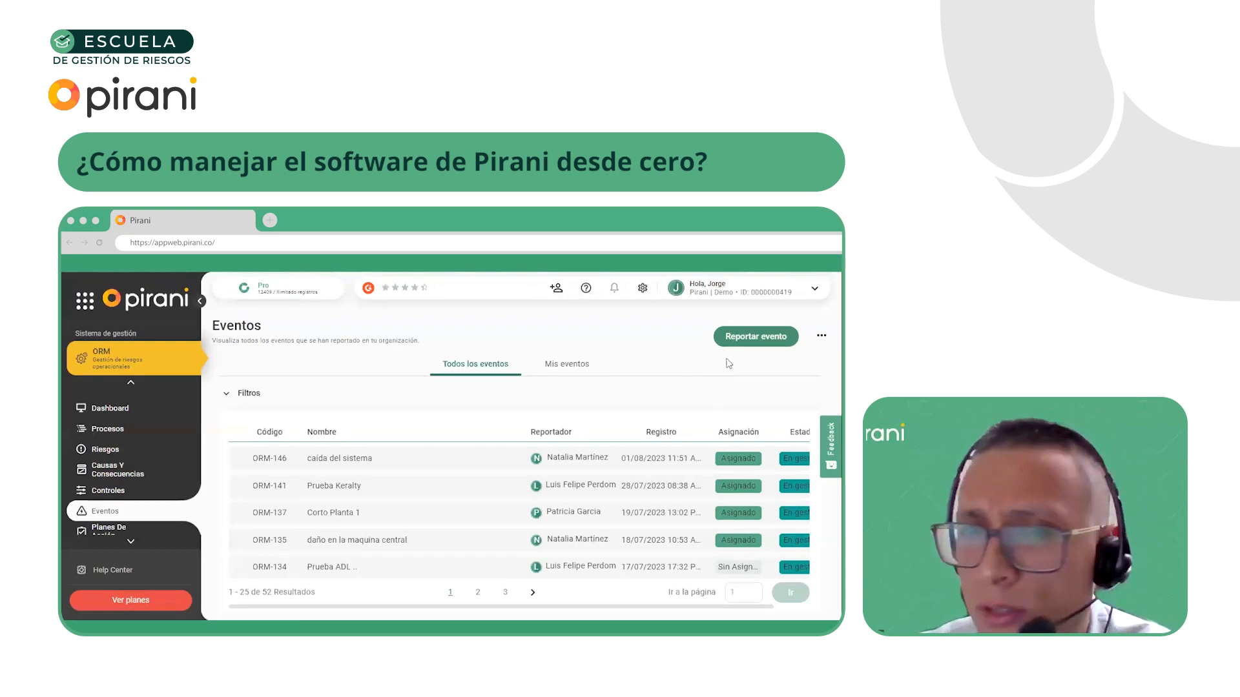
{"action": "left_click", "coordinate": [759, 336]}
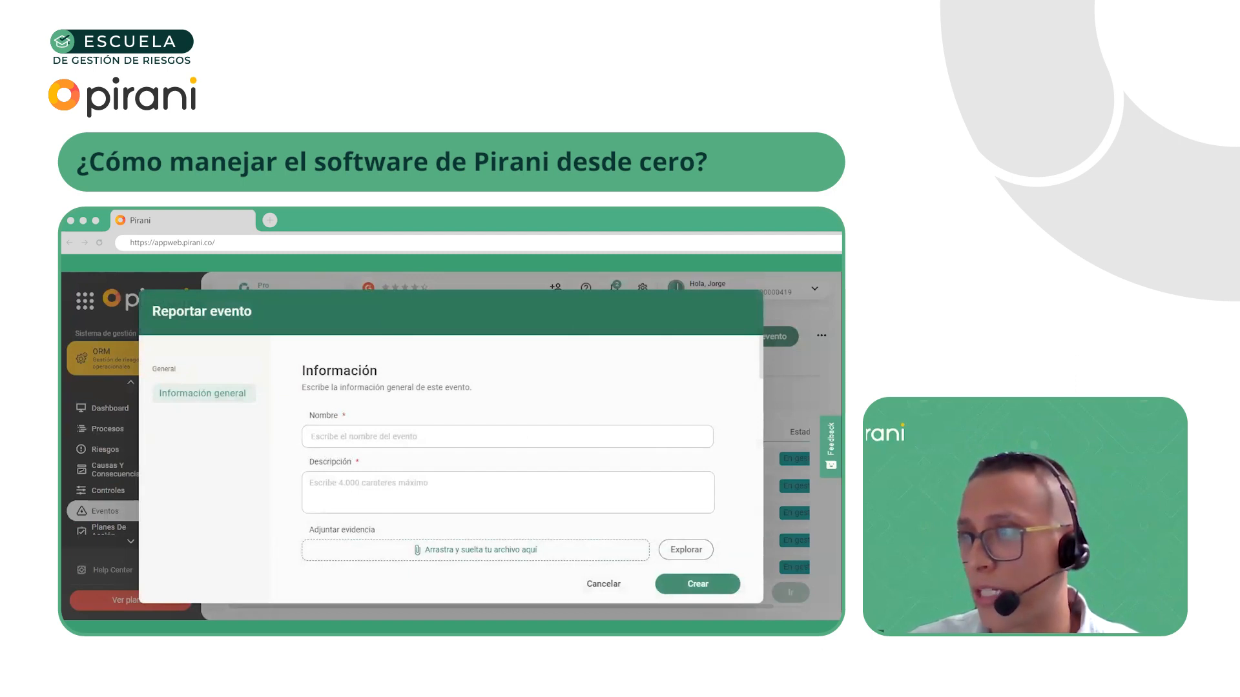
{"action": "left_click", "coordinate": [399, 438]}
{"action": "key", "text": "ctrl+v"}
{"action": "left_click", "coordinate": [710, 493]}
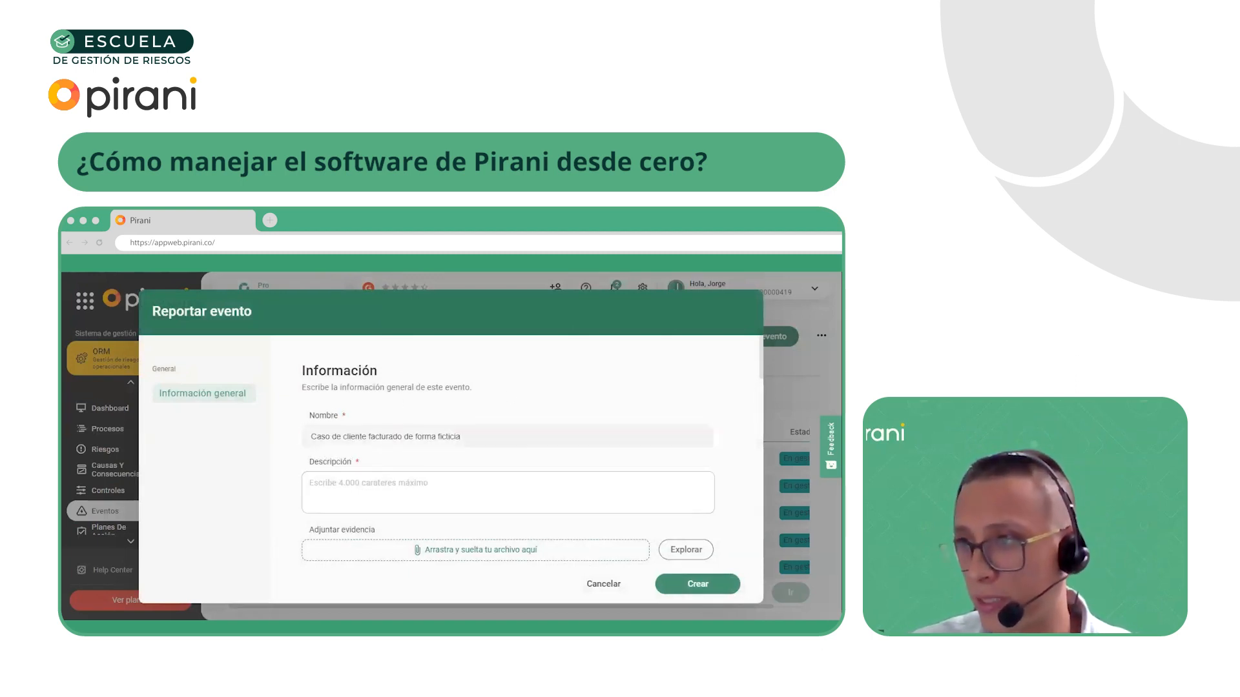
{"action": "key", "text": "ctrl+v"}
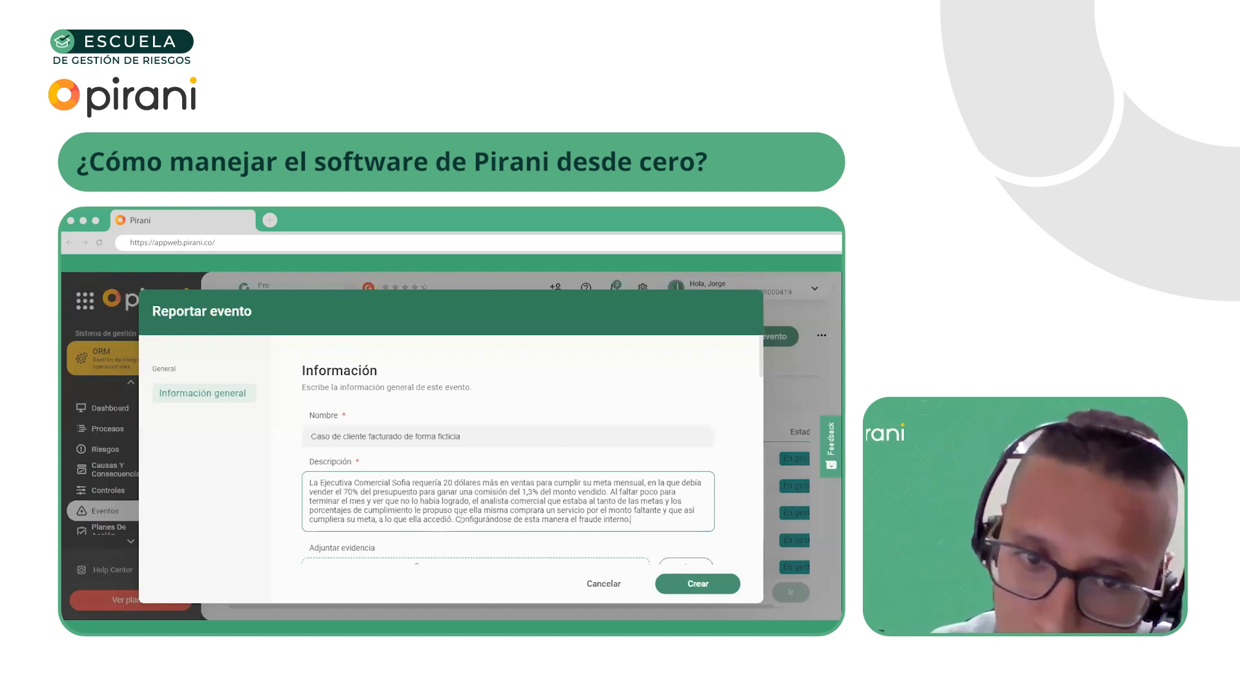
Examine the event's name, its full description of the fraud case and the field asking whether it generates losses
{"action": "scroll", "coordinate": [494, 489], "scroll_direction": "down", "scroll_amount": 1}
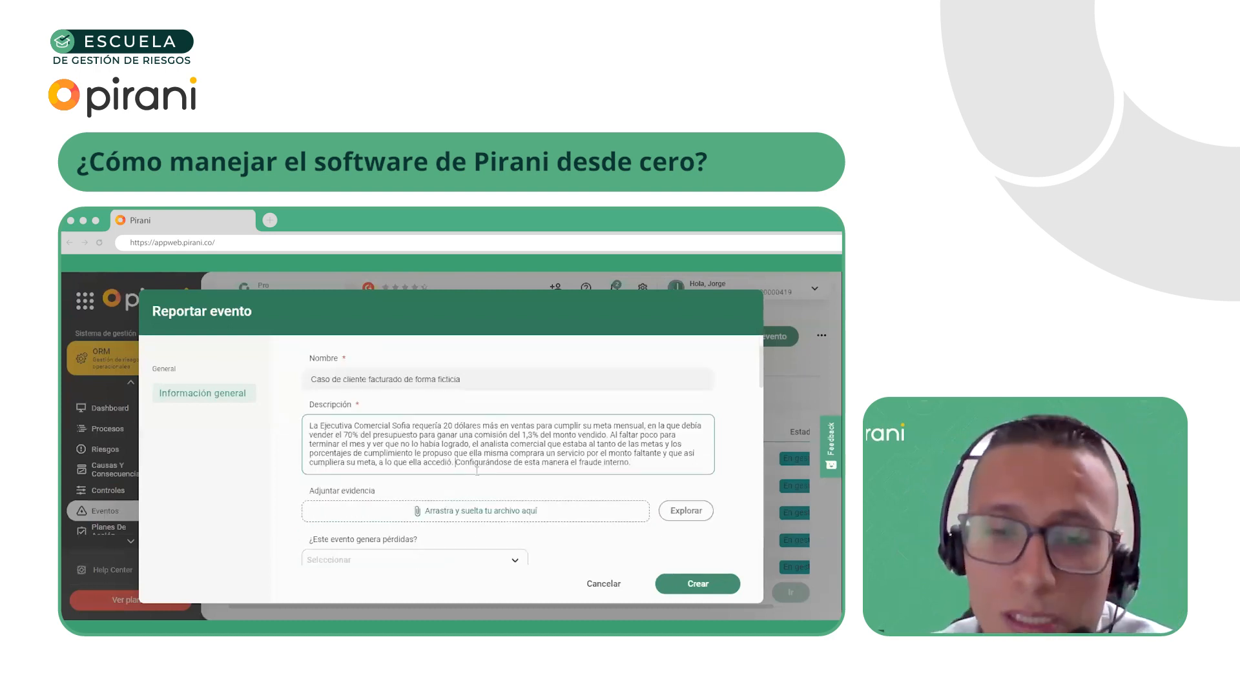
{"action": "left_click_drag", "start_coordinate": [657, 469], "coordinate": [309, 425]}
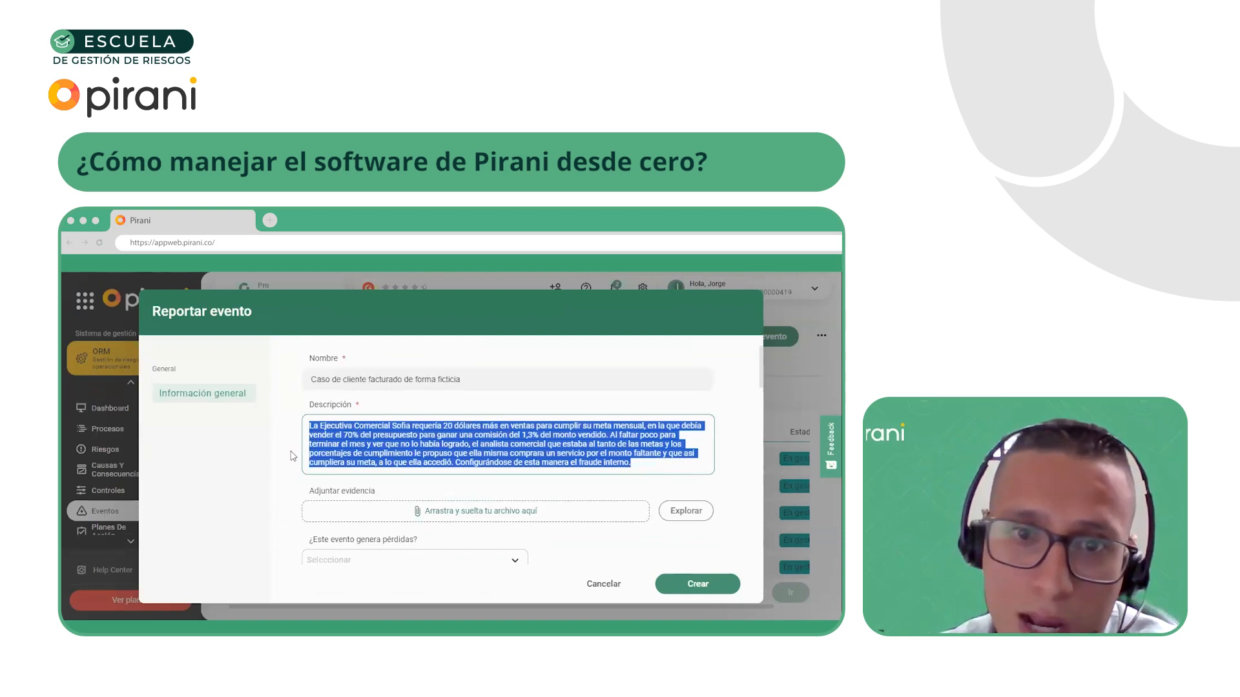
{"action": "left_click", "coordinate": [414, 444]}
{"action": "left_click_drag", "start_coordinate": [634, 463], "coordinate": [289, 426]}
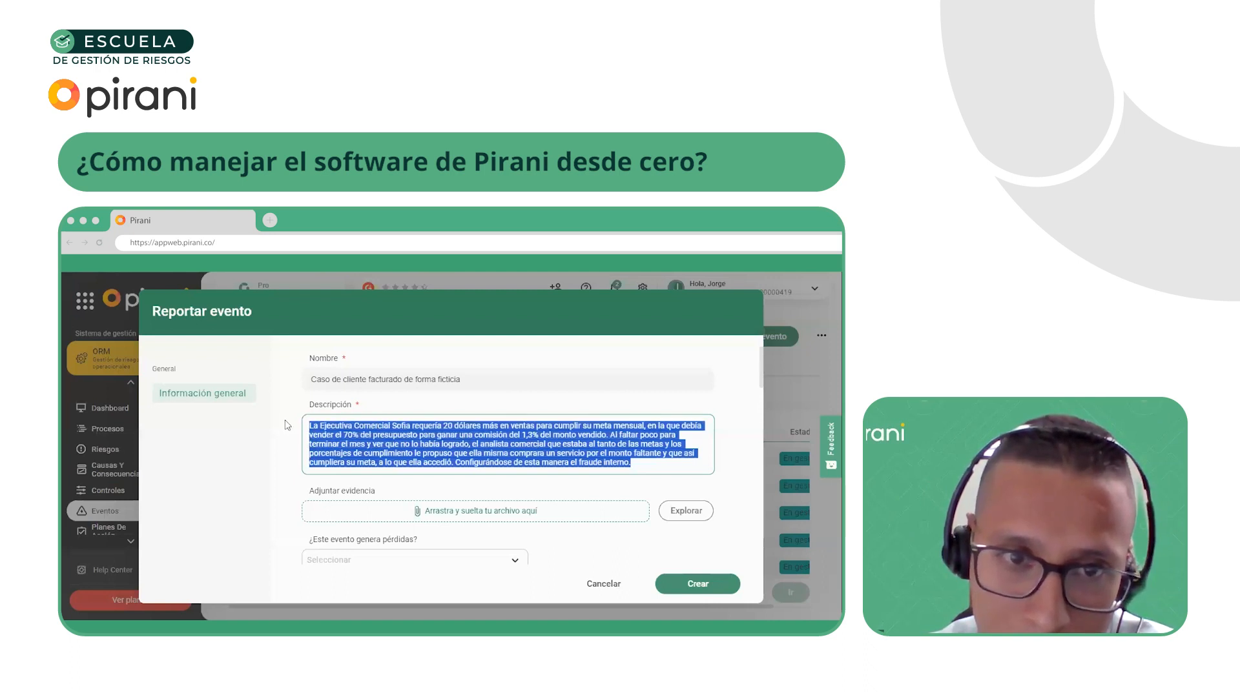
{"action": "left_click", "coordinate": [568, 440]}
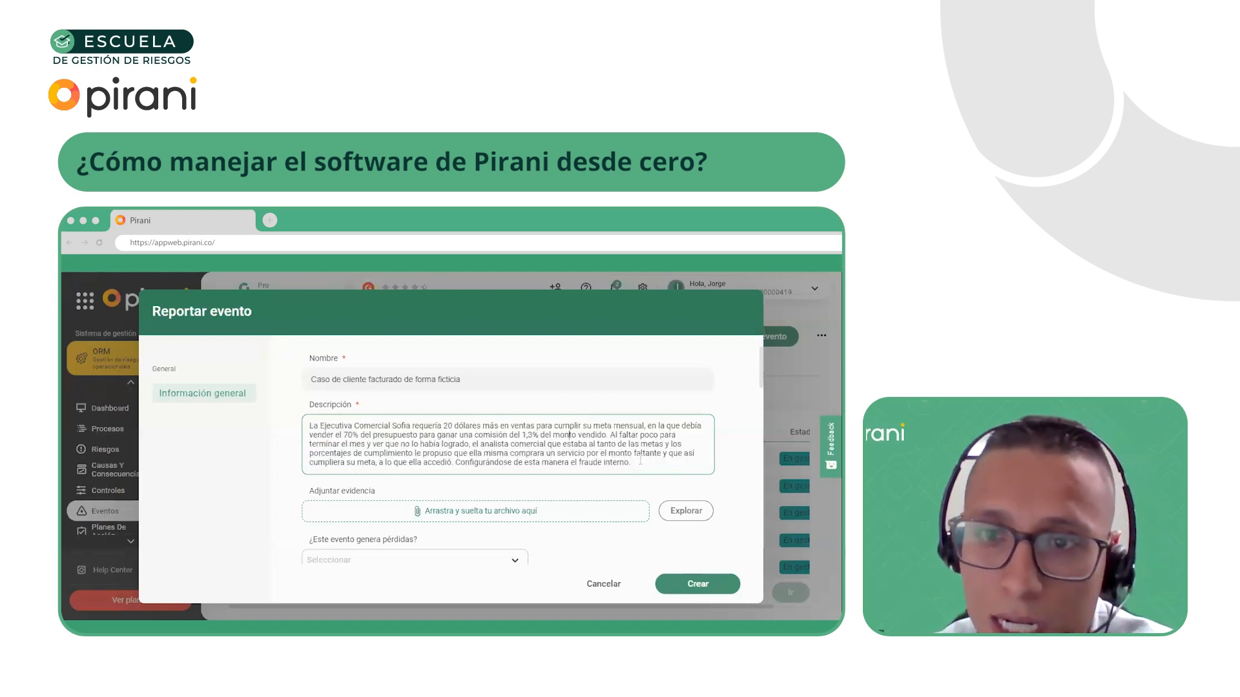
{"action": "left_click_drag", "start_coordinate": [639, 463], "coordinate": [275, 429]}
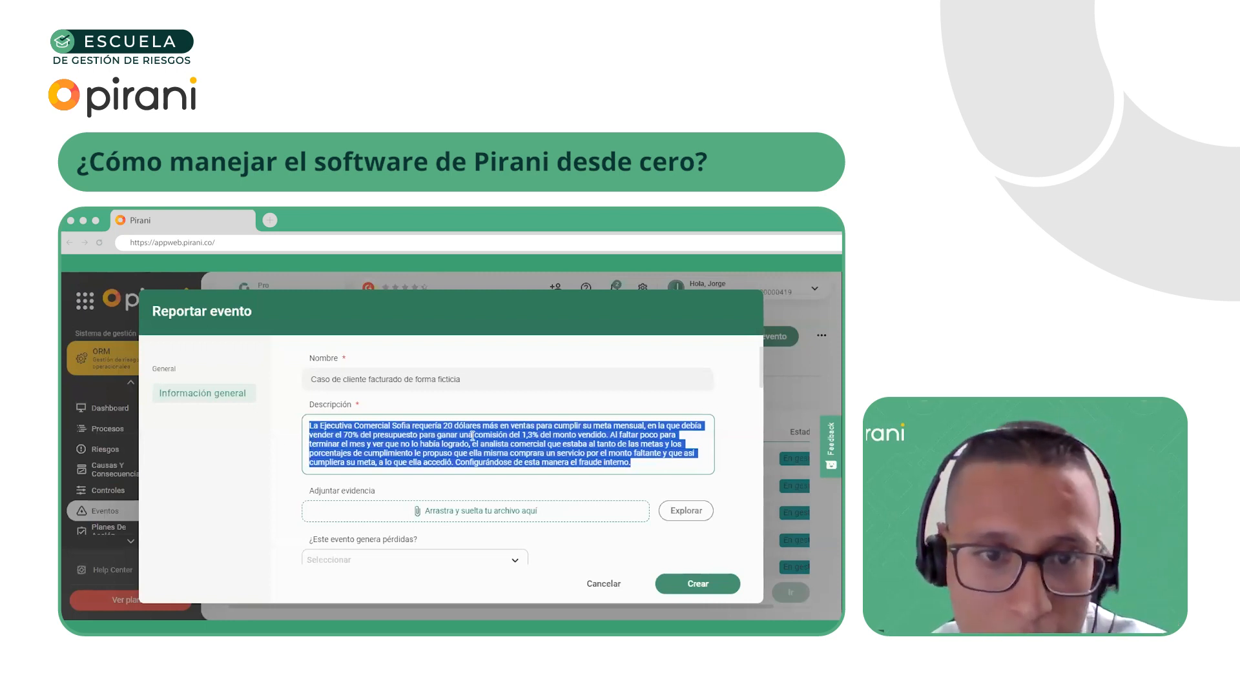
{"action": "scroll", "coordinate": [474, 434], "scroll_direction": "down", "scroll_amount": 2}
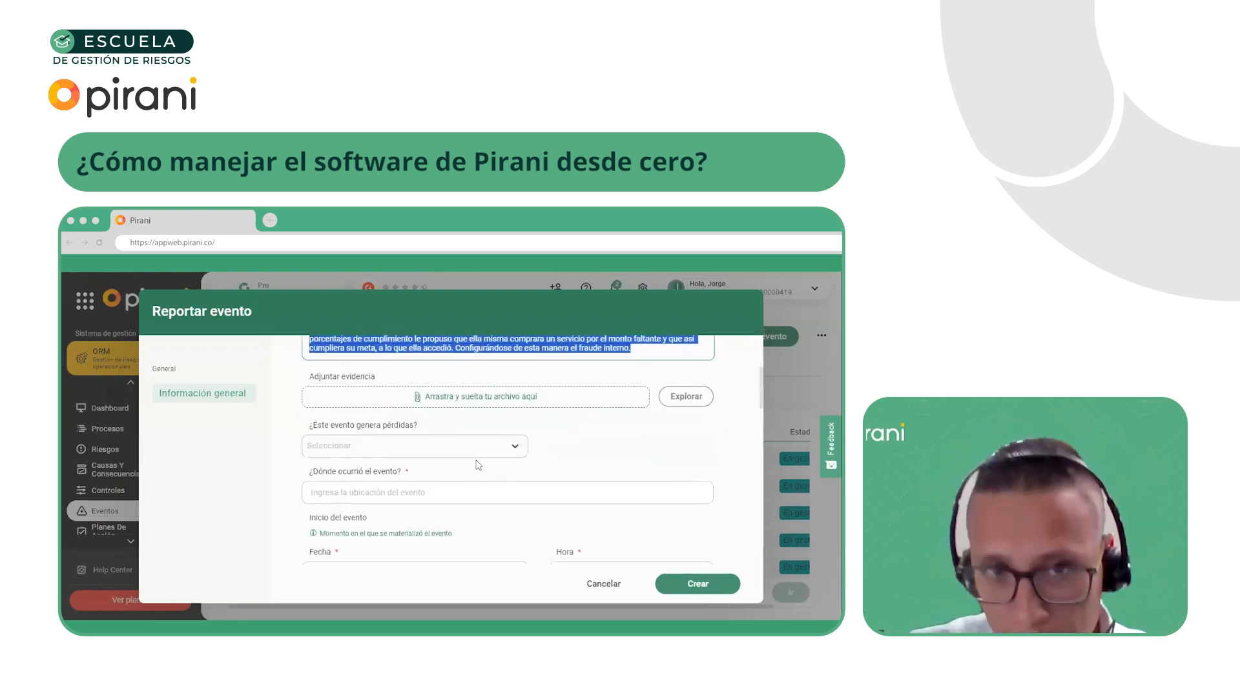
{"action": "left_click", "coordinate": [468, 448]}
{"action": "left_click", "coordinate": [552, 457]}
{"action": "scroll", "coordinate": [569, 449], "scroll_direction": "up", "scroll_amount": 3}
{"action": "left_click", "coordinate": [311, 443]}
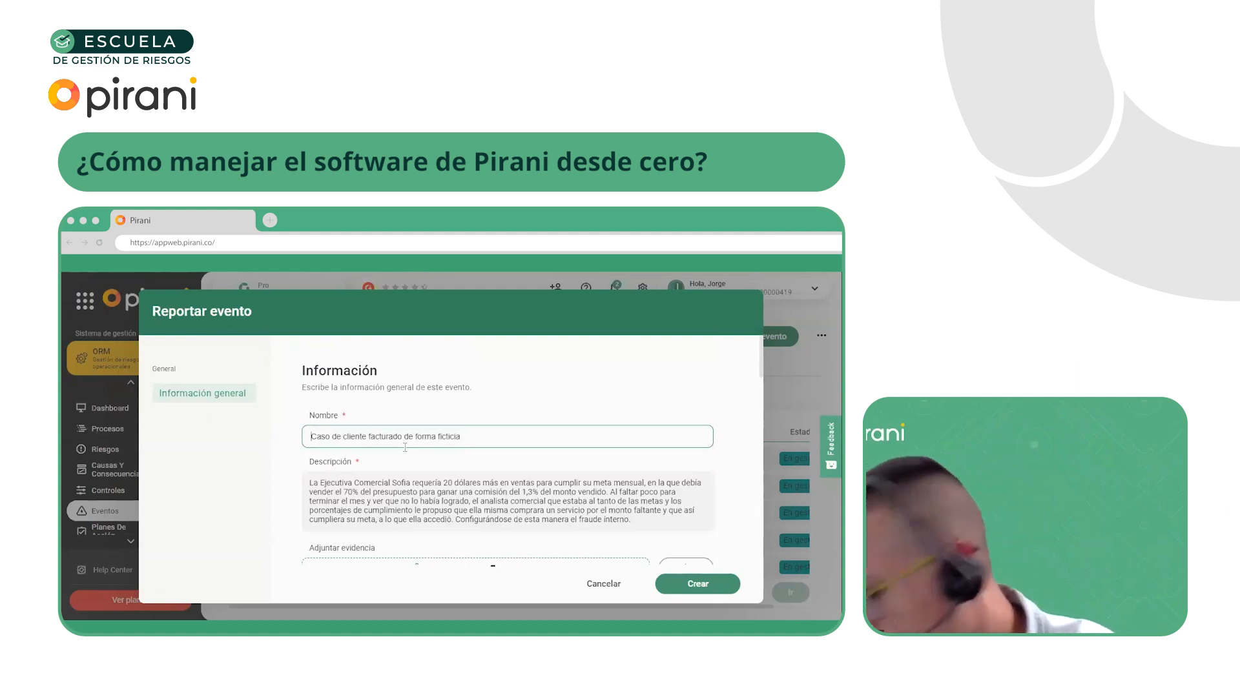
{"action": "scroll", "coordinate": [484, 426], "scroll_direction": "down", "scroll_amount": 1}
{"action": "left_click", "coordinate": [419, 435]}
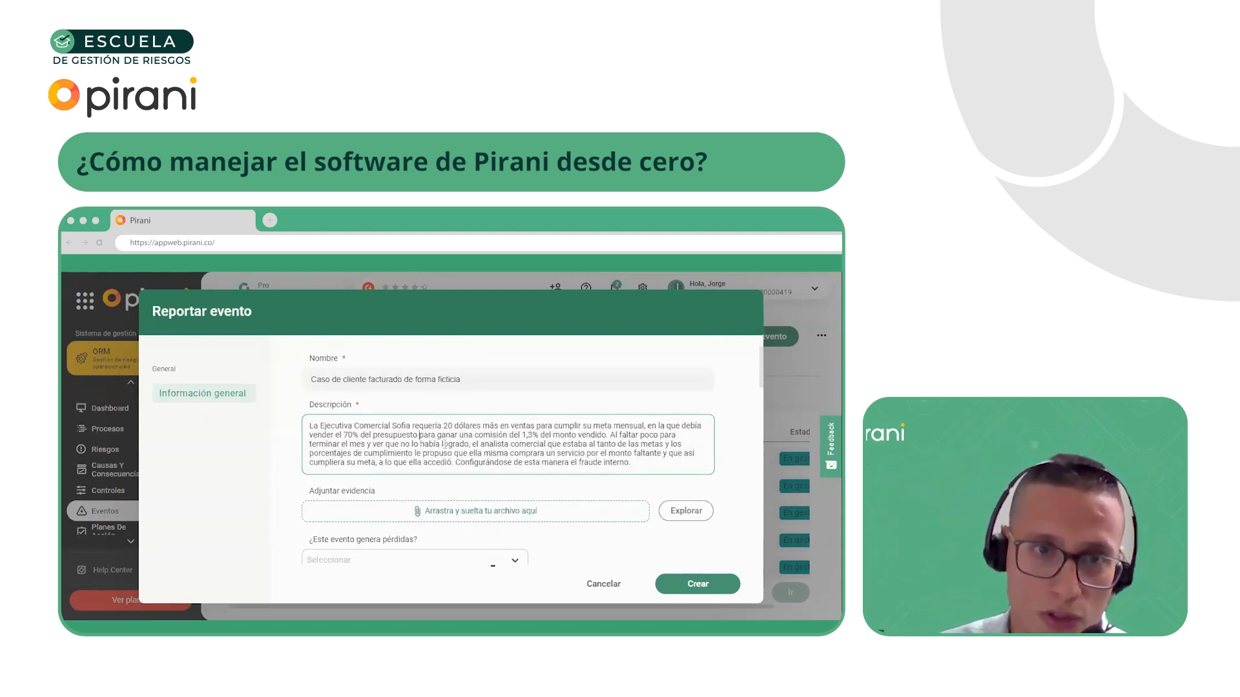
Mark the event as generating losses with Sí and enter "Centro de la ciudad" as where it occurred
{"action": "scroll", "coordinate": [574, 455], "scroll_direction": "down", "scroll_amount": 1}
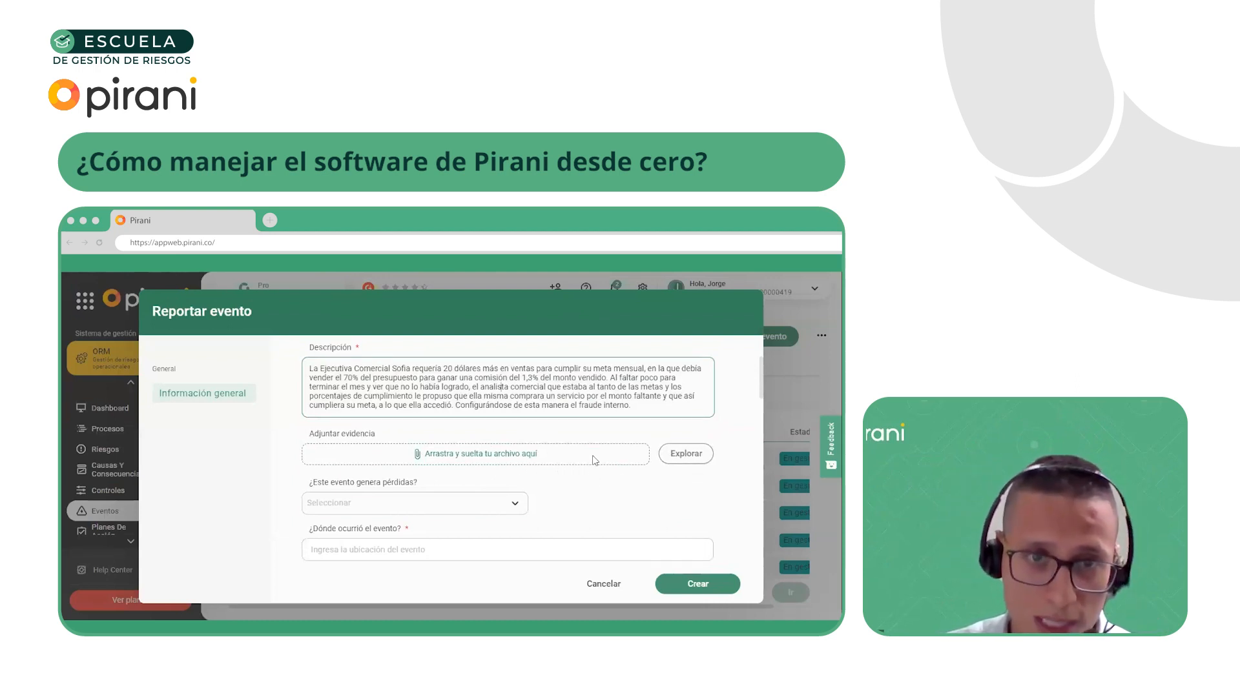
{"action": "left_click", "coordinate": [414, 504]}
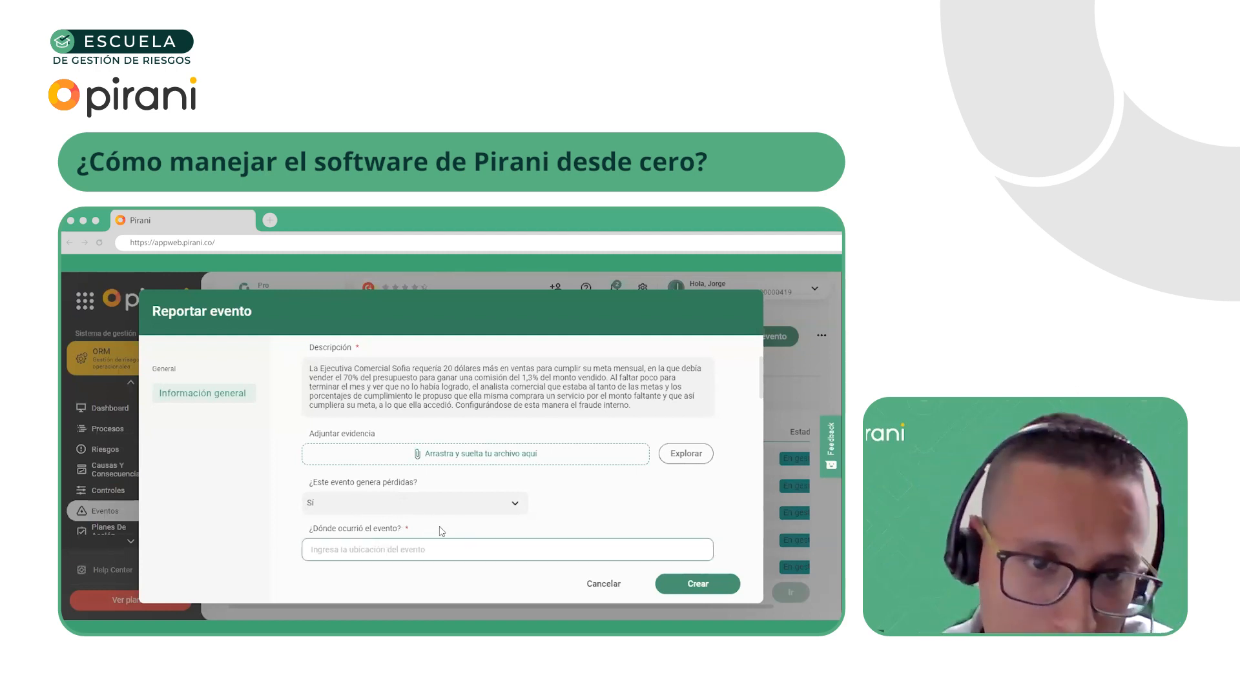
{"action": "scroll", "coordinate": [426, 510], "scroll_direction": "down", "scroll_amount": 1}
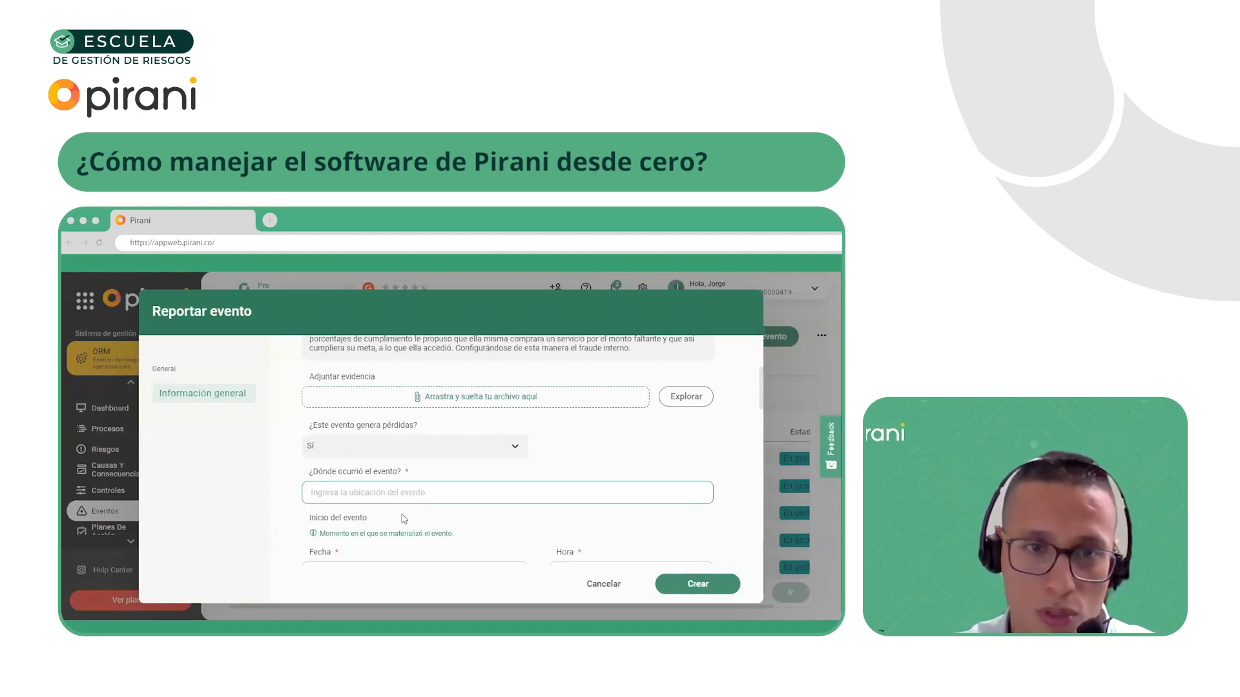
{"action": "type", "text": "Centro de la ciudad"}
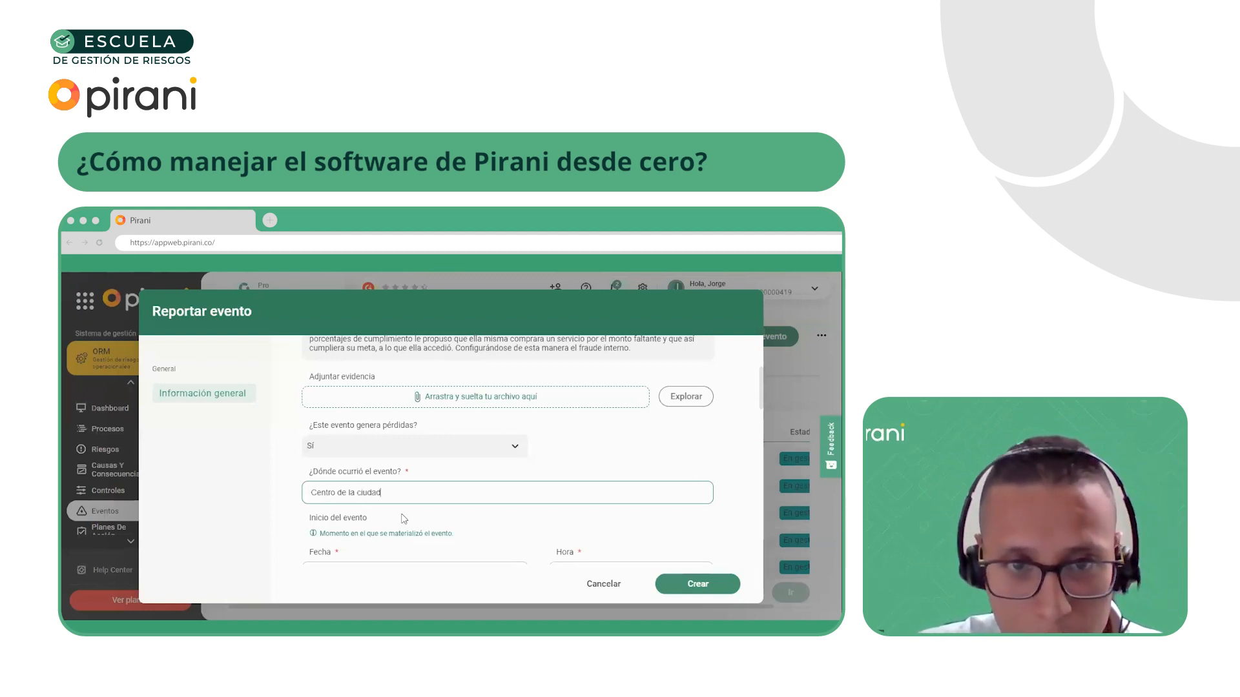
Set the event's start date to 31/08/2023
{"action": "scroll", "coordinate": [411, 402], "scroll_direction": "down", "scroll_amount": 3}
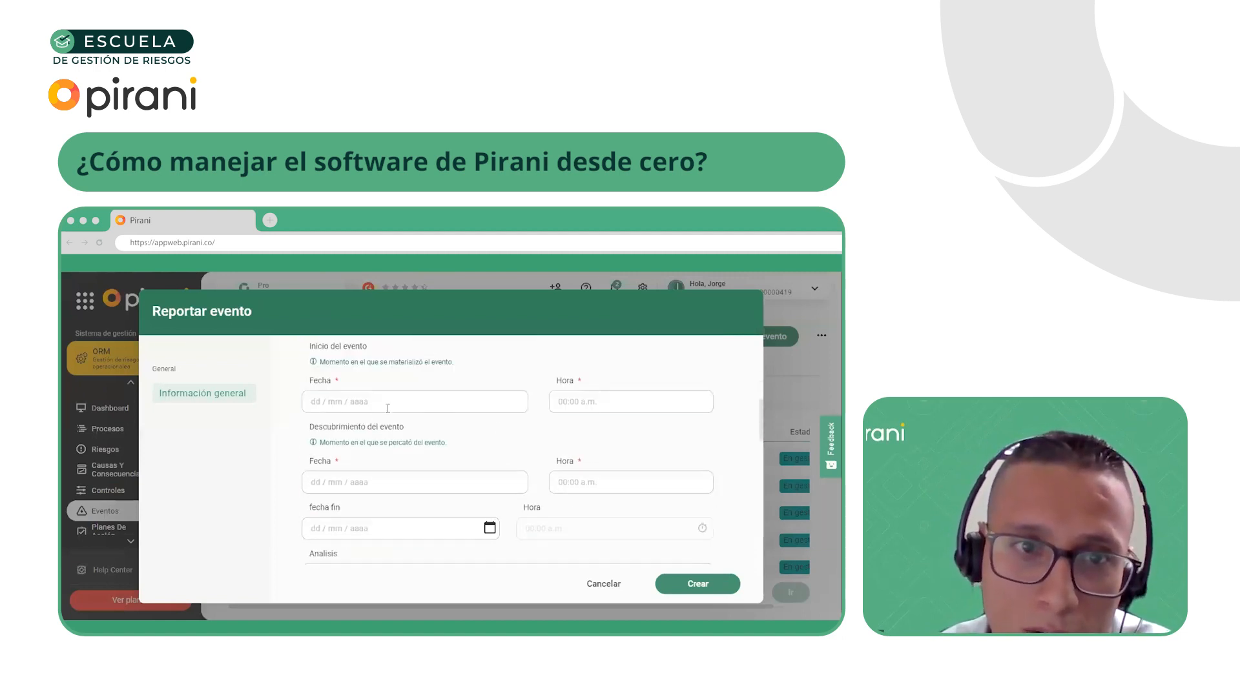
{"action": "scroll", "coordinate": [412, 402], "scroll_direction": "up", "scroll_amount": 1}
{"action": "left_click", "coordinate": [415, 456]}
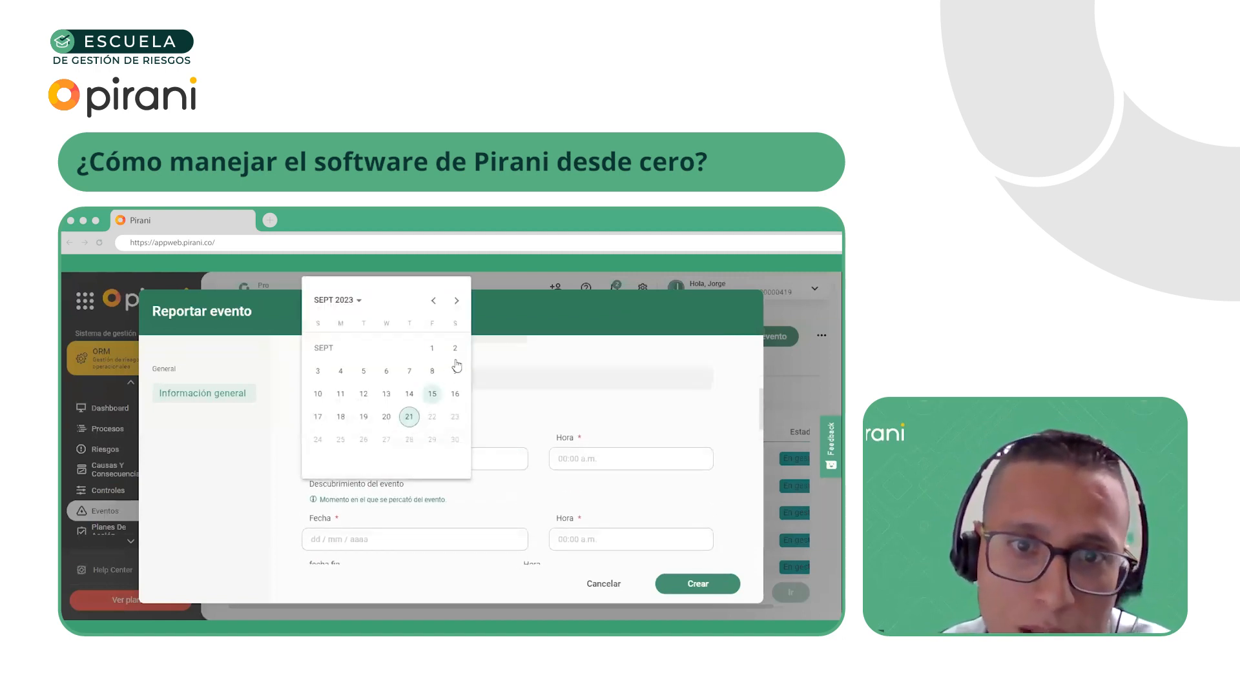
{"action": "left_click", "coordinate": [434, 303]}
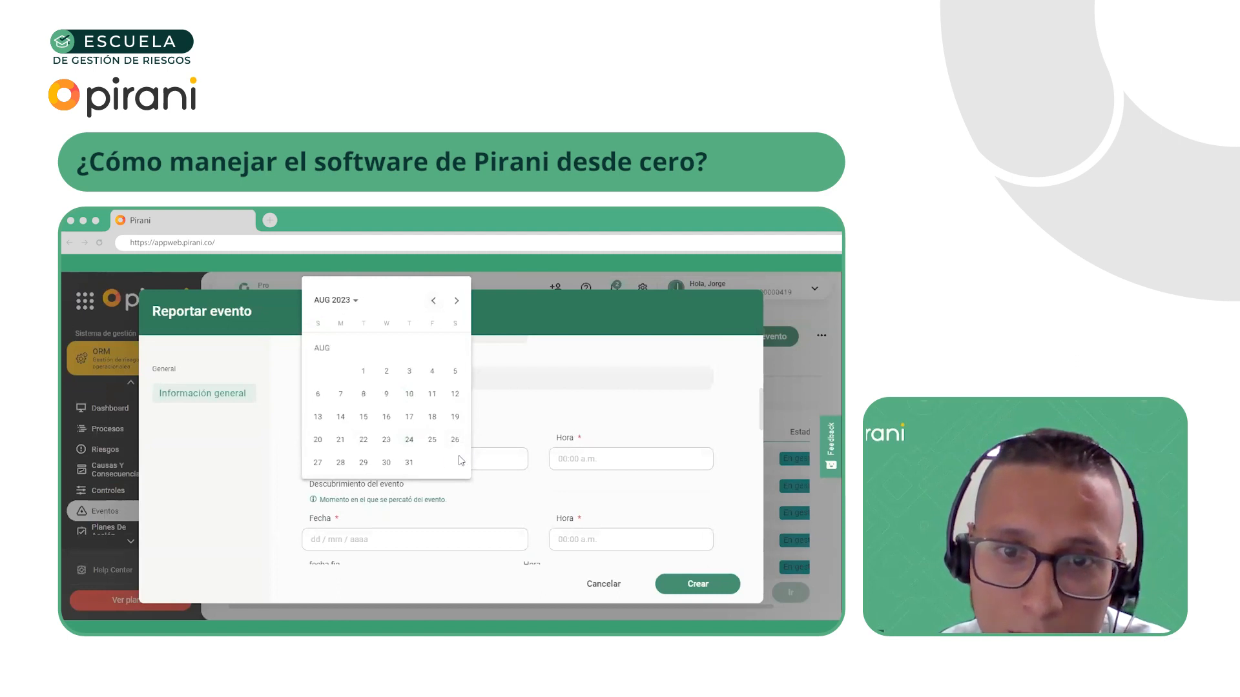
{"action": "left_click", "coordinate": [410, 463]}
Set the event's start time to 1:00 PM
{"action": "left_click", "coordinate": [587, 460]}
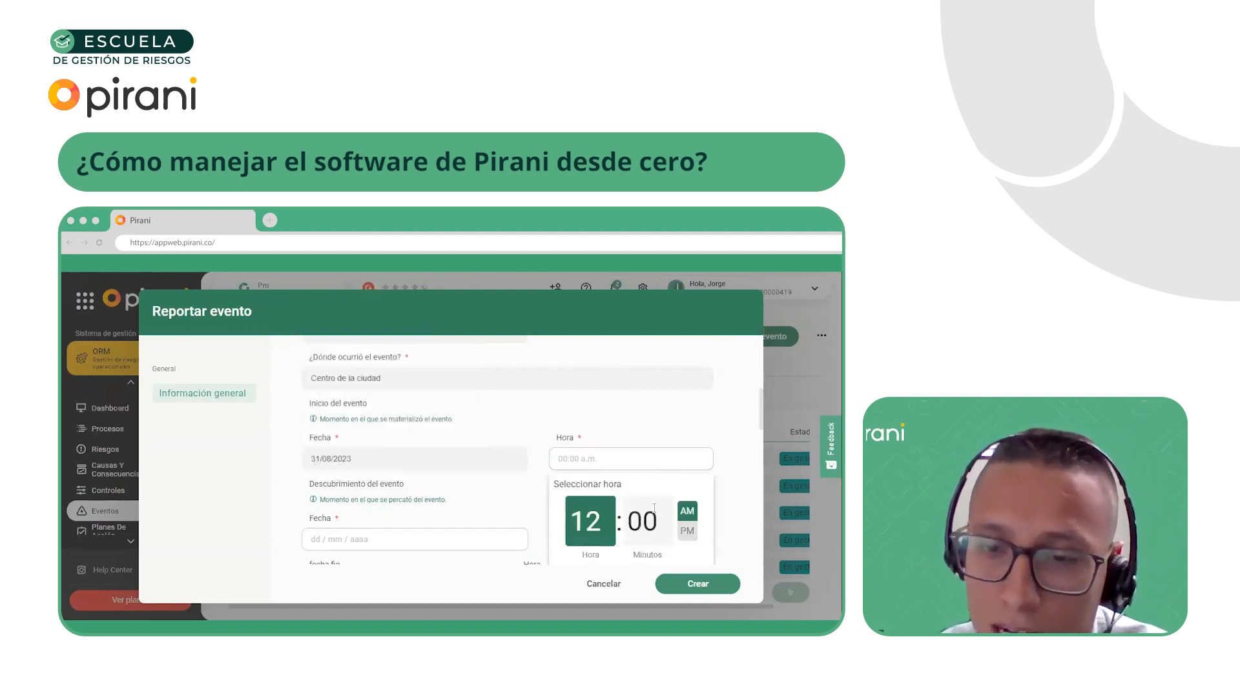
{"action": "left_click", "coordinate": [638, 523]}
{"action": "left_click", "coordinate": [571, 521]}
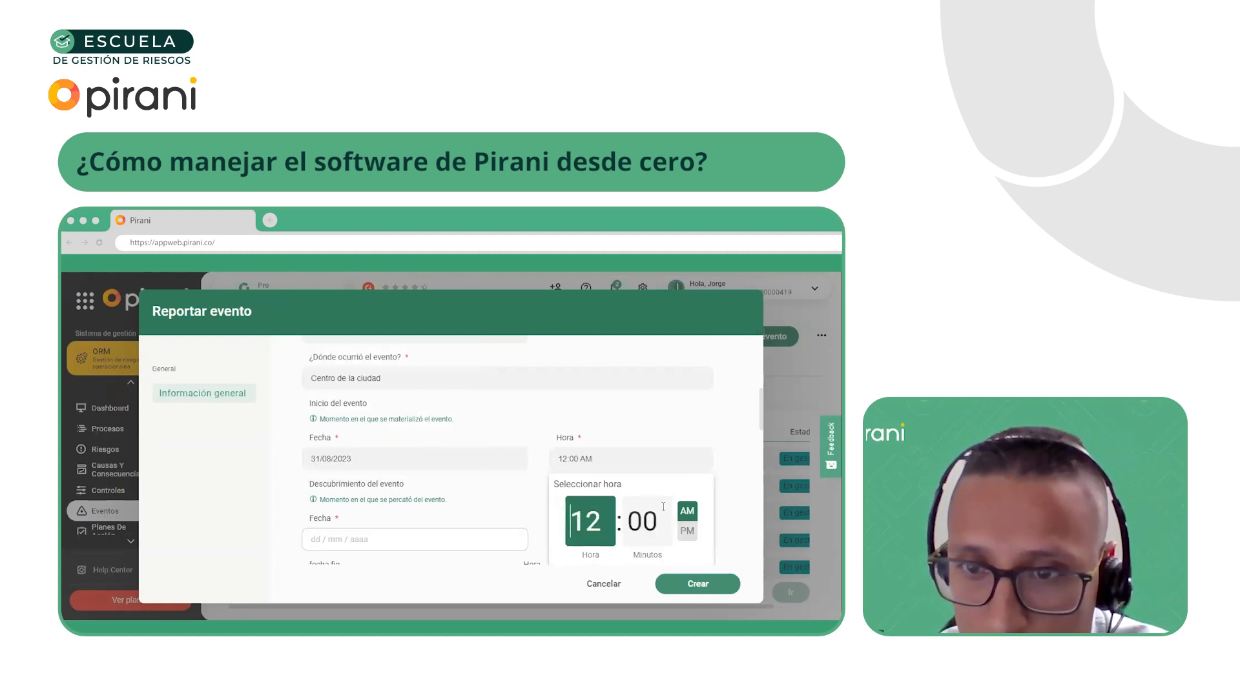
{"action": "double_click", "coordinate": [584, 525]}
{"action": "type", "text": "1"}
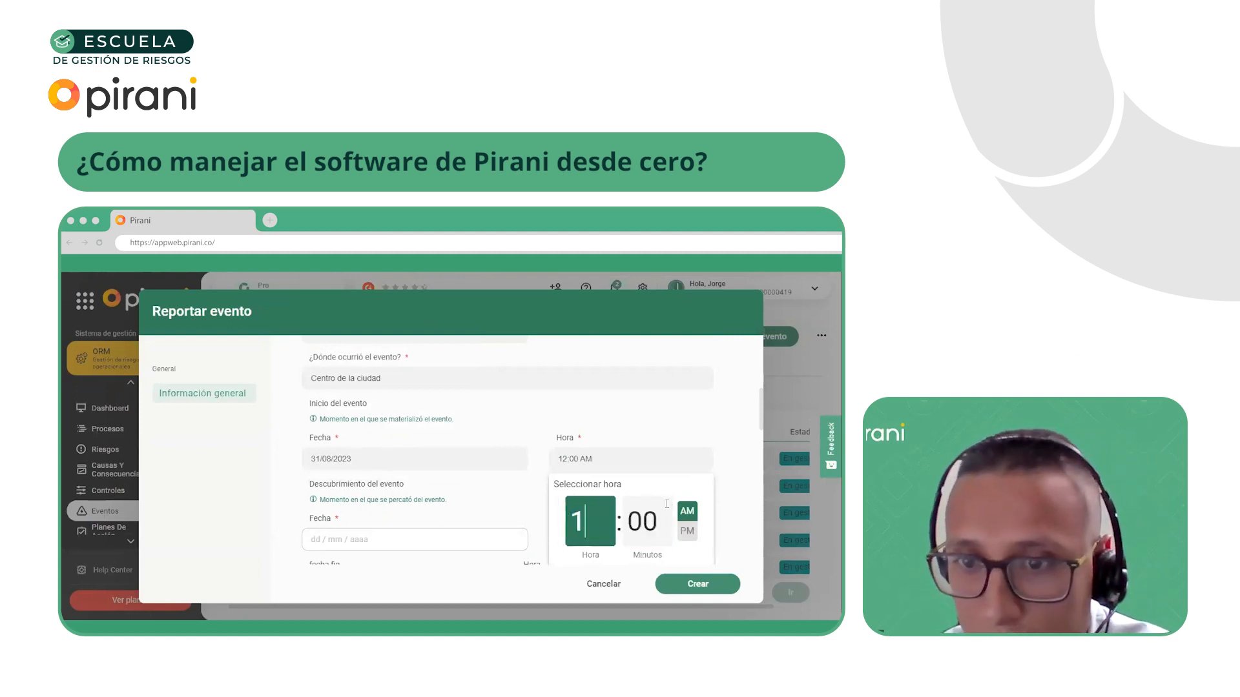
{"action": "left_click", "coordinate": [687, 530]}
{"action": "left_click", "coordinate": [716, 429]}
Set the event's discovery date to 04/09/2023 and its discovery hour to 11
{"action": "scroll", "coordinate": [467, 424], "scroll_direction": "down", "scroll_amount": 1}
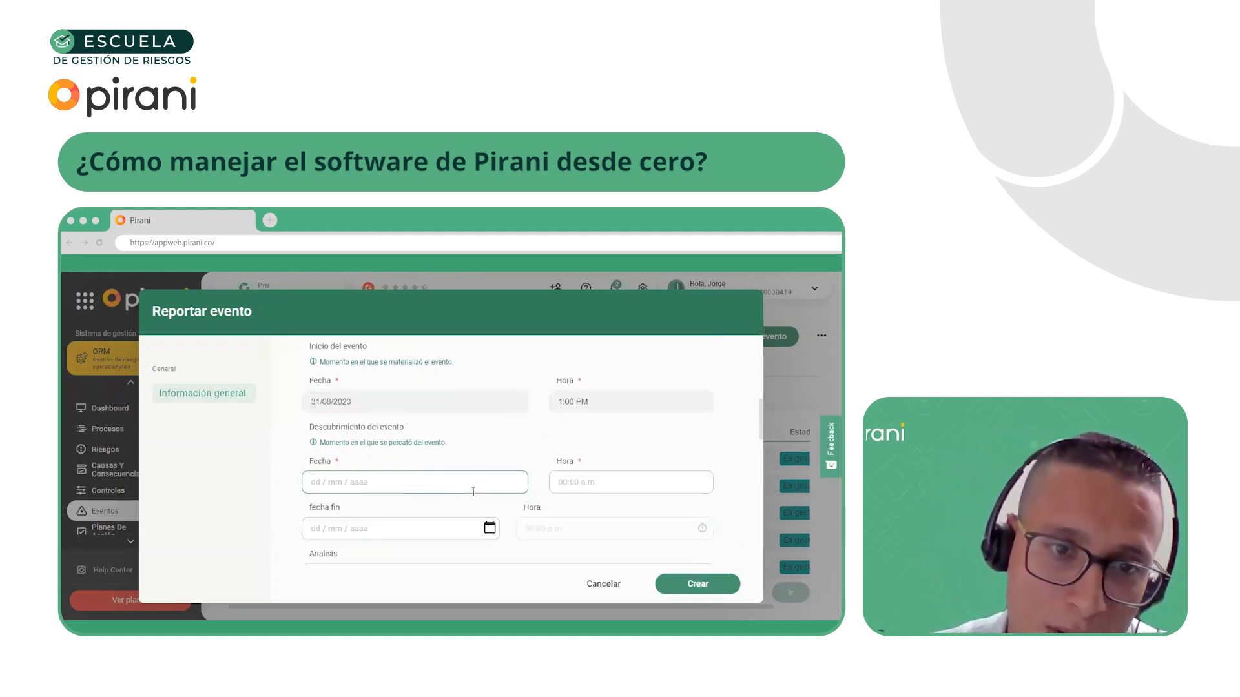
{"action": "left_click", "coordinate": [426, 484]}
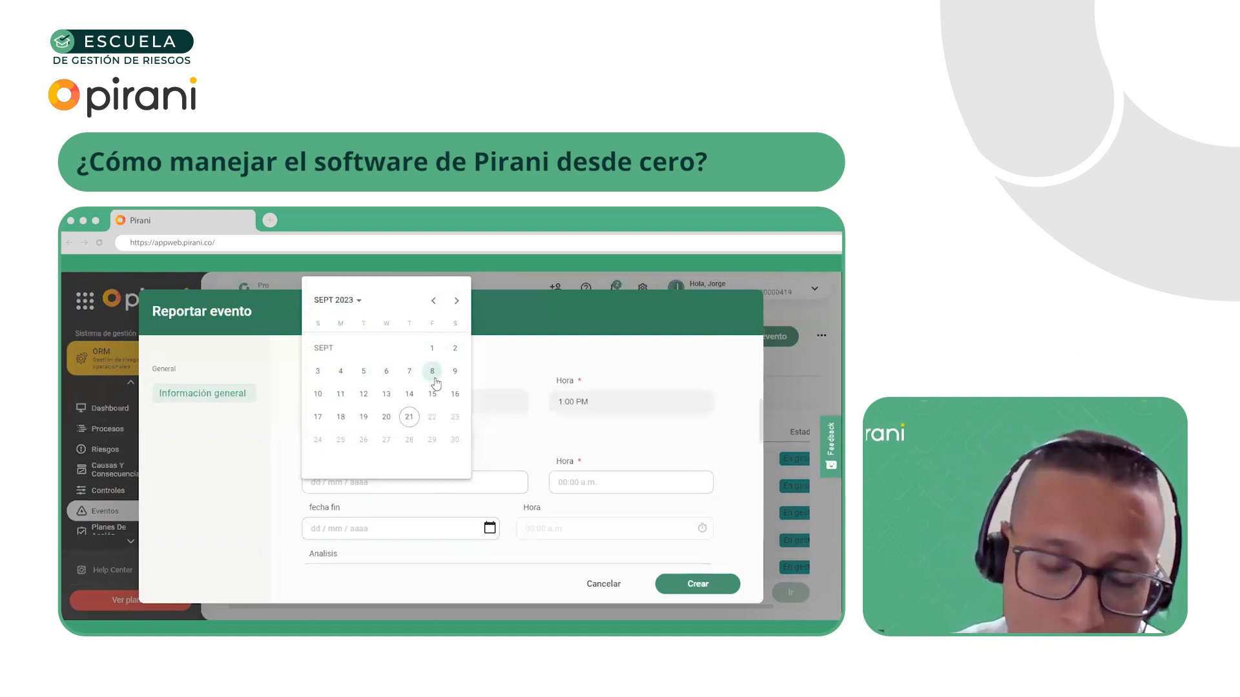
{"action": "left_click", "coordinate": [341, 372]}
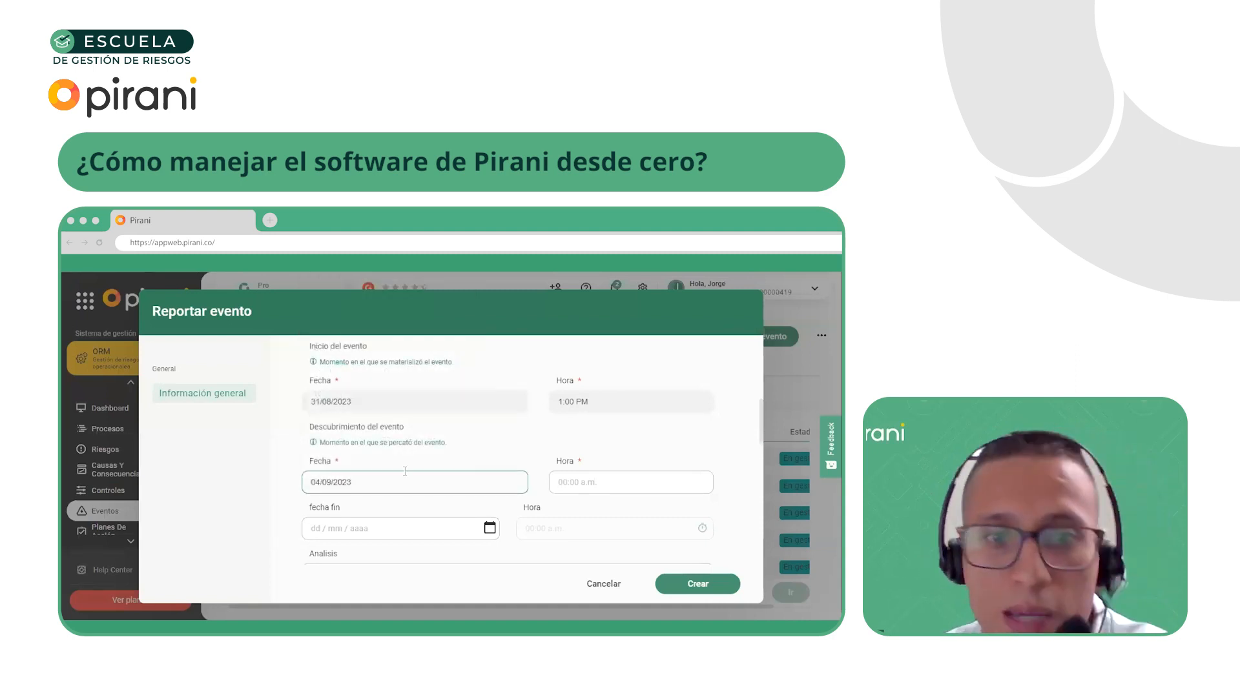
{"action": "left_click", "coordinate": [562, 481]}
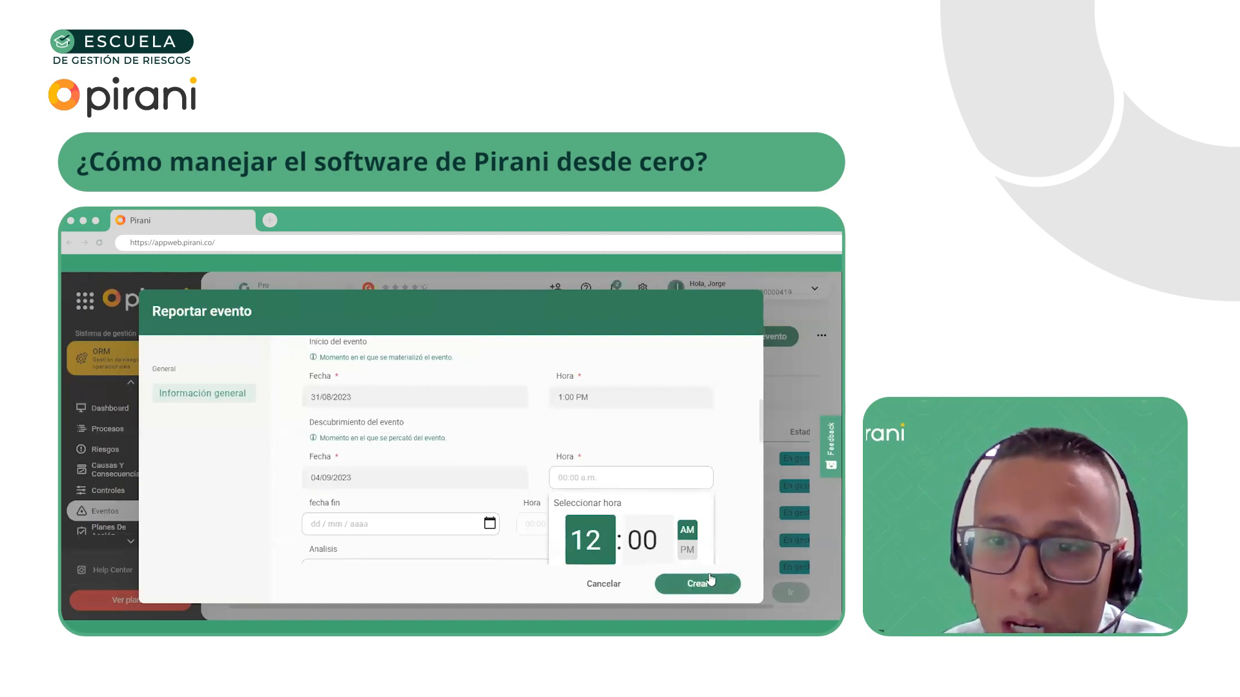
{"action": "left_click", "coordinate": [580, 527]}
{"action": "type", "text": "11"}
{"action": "left_click", "coordinate": [234, 510]}
Examine the additional event fields, including Tipo de Evento, Plan de acción, Oficina, País and Fecha de Finalización
{"action": "scroll", "coordinate": [324, 506], "scroll_direction": "down", "scroll_amount": 2}
{"action": "scroll", "coordinate": [451, 460], "scroll_direction": "up", "scroll_amount": 2}
{"action": "scroll", "coordinate": [388, 453], "scroll_direction": "down", "scroll_amount": 4}
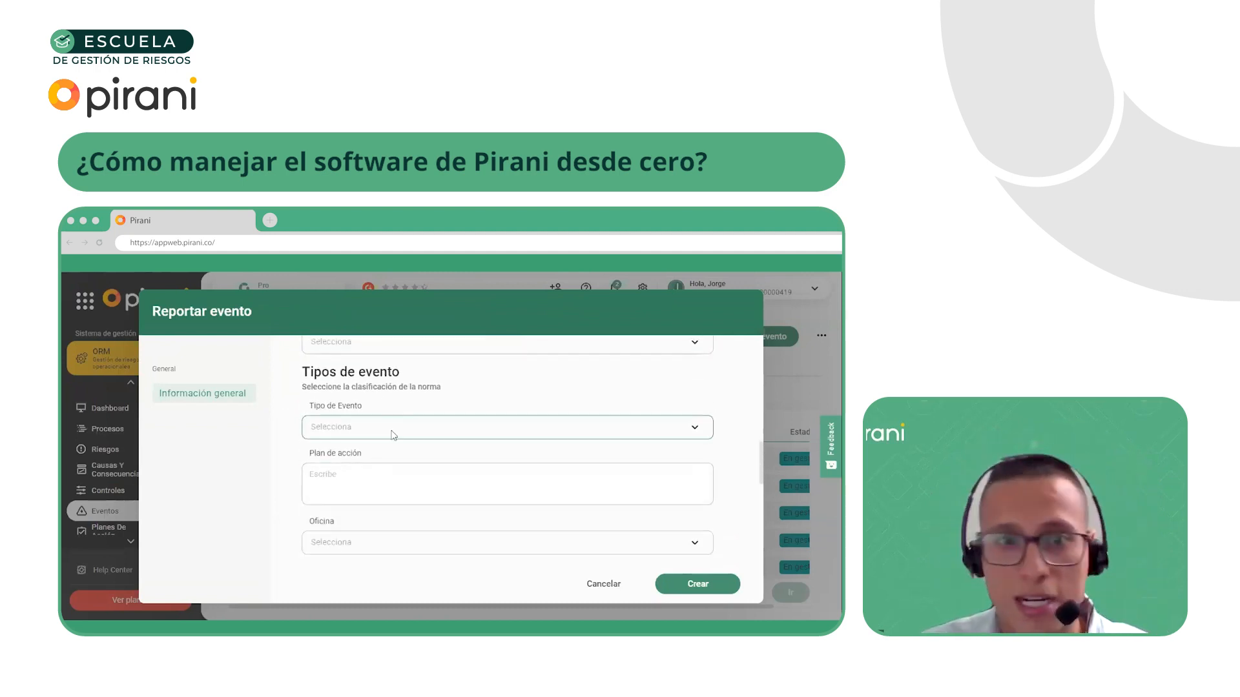
{"action": "scroll", "coordinate": [386, 439], "scroll_direction": "down", "scroll_amount": 2}
{"action": "scroll", "coordinate": [388, 490], "scroll_direction": "up", "scroll_amount": 2}
{"action": "scroll", "coordinate": [376, 544], "scroll_direction": "down", "scroll_amount": 2}
{"action": "left_click", "coordinate": [363, 536]}
{"action": "left_click", "coordinate": [555, 522]}
{"action": "left_click", "coordinate": [361, 488]}
{"action": "left_click", "coordinate": [417, 467]}
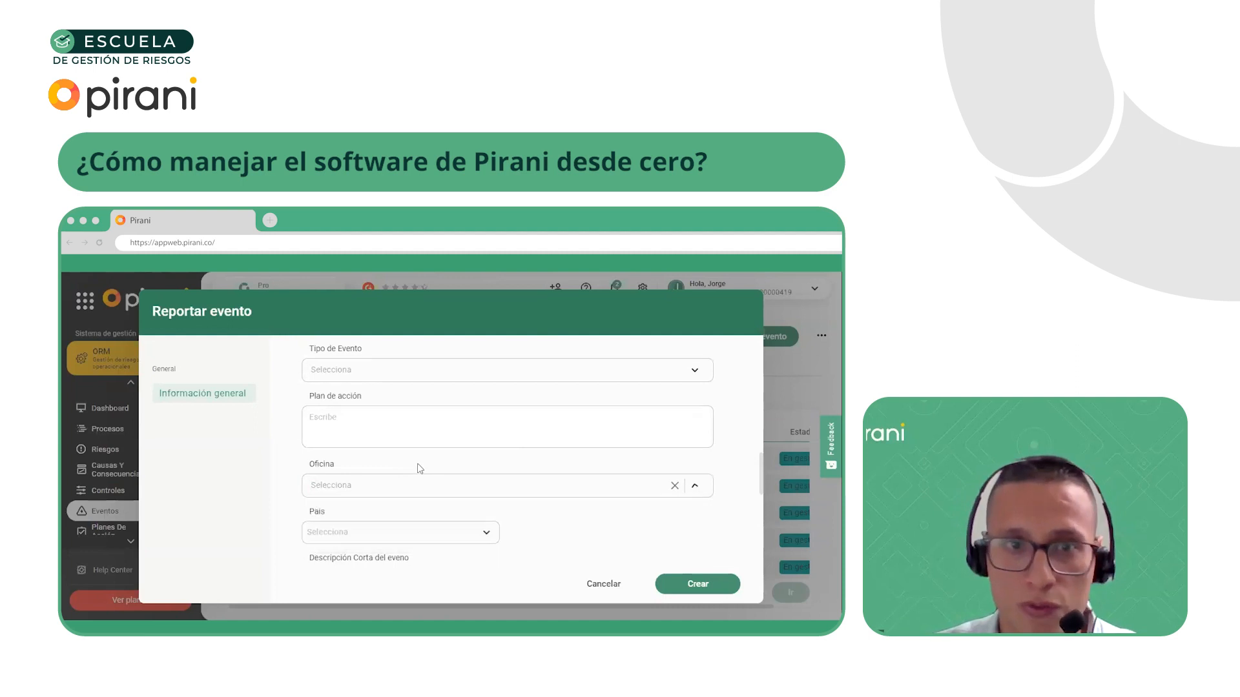
{"action": "scroll", "coordinate": [402, 483], "scroll_direction": "up", "scroll_amount": 2}
{"action": "scroll", "coordinate": [395, 483], "scroll_direction": "down", "scroll_amount": 5}
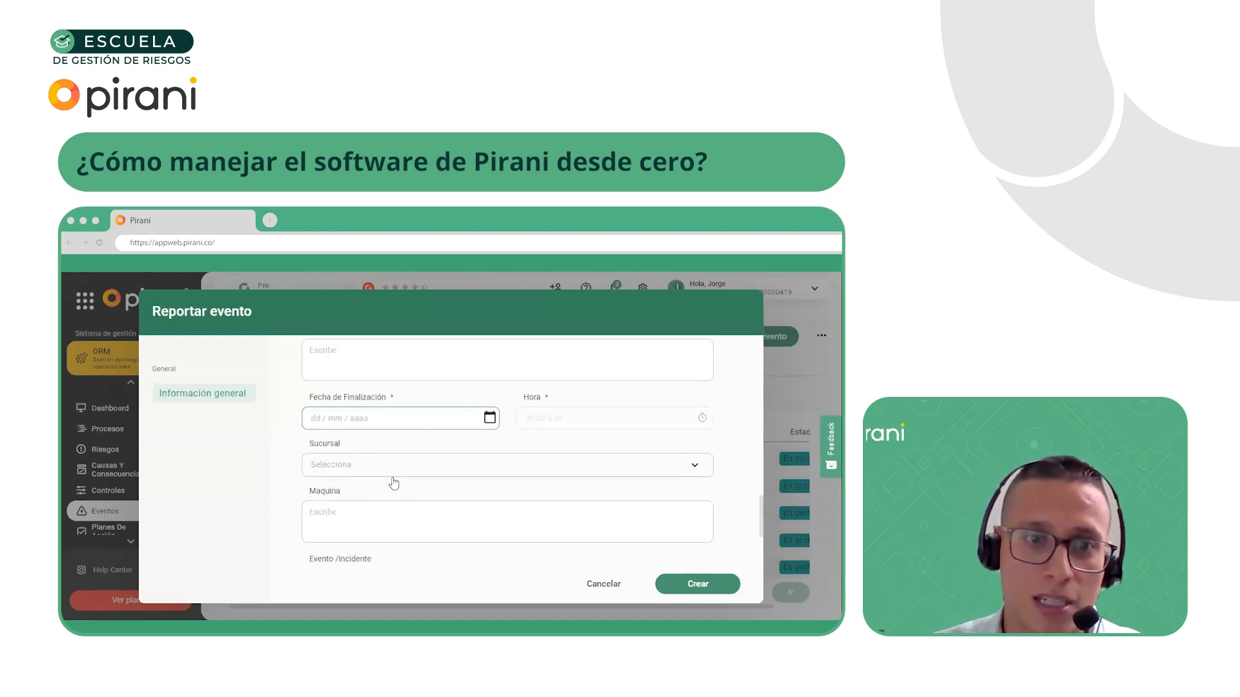
Choose Villa María as the event's Sucursal and try to create the event
{"action": "left_click", "coordinate": [416, 466]}
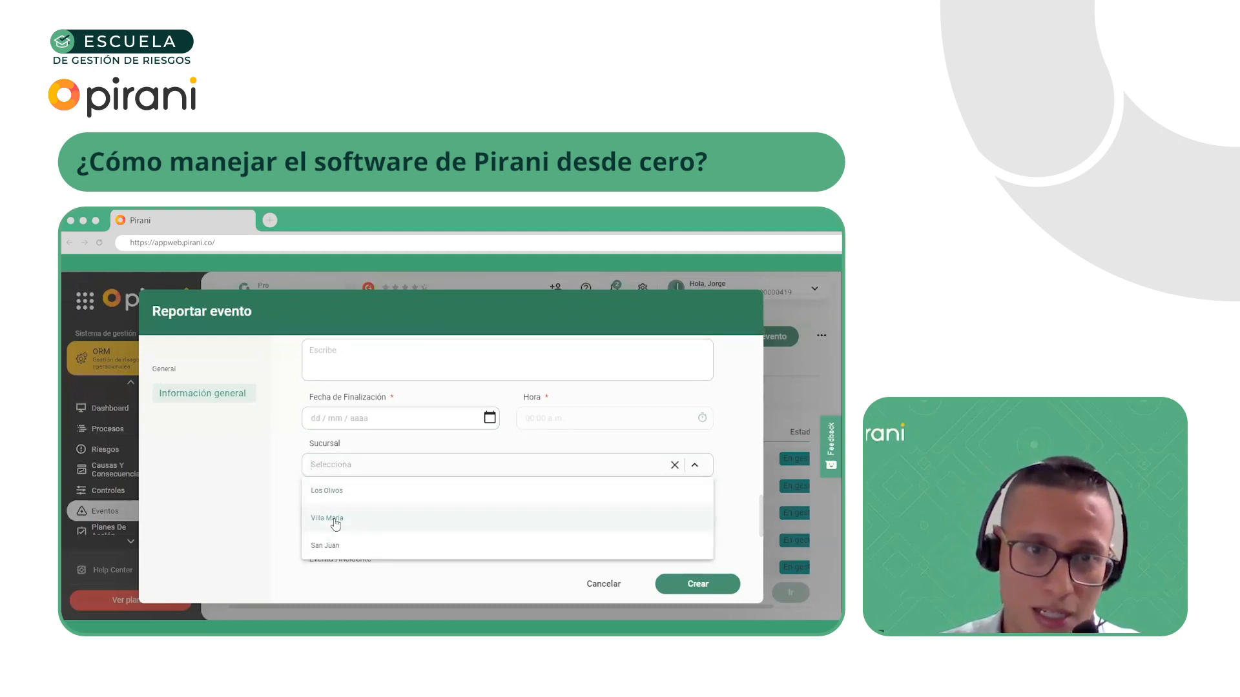
{"action": "left_click", "coordinate": [366, 525]}
{"action": "scroll", "coordinate": [291, 514], "scroll_direction": "down", "scroll_amount": 3}
{"action": "scroll", "coordinate": [638, 565], "scroll_direction": "up", "scroll_amount": 5}
{"action": "scroll", "coordinate": [636, 540], "scroll_direction": "up", "scroll_amount": 10}
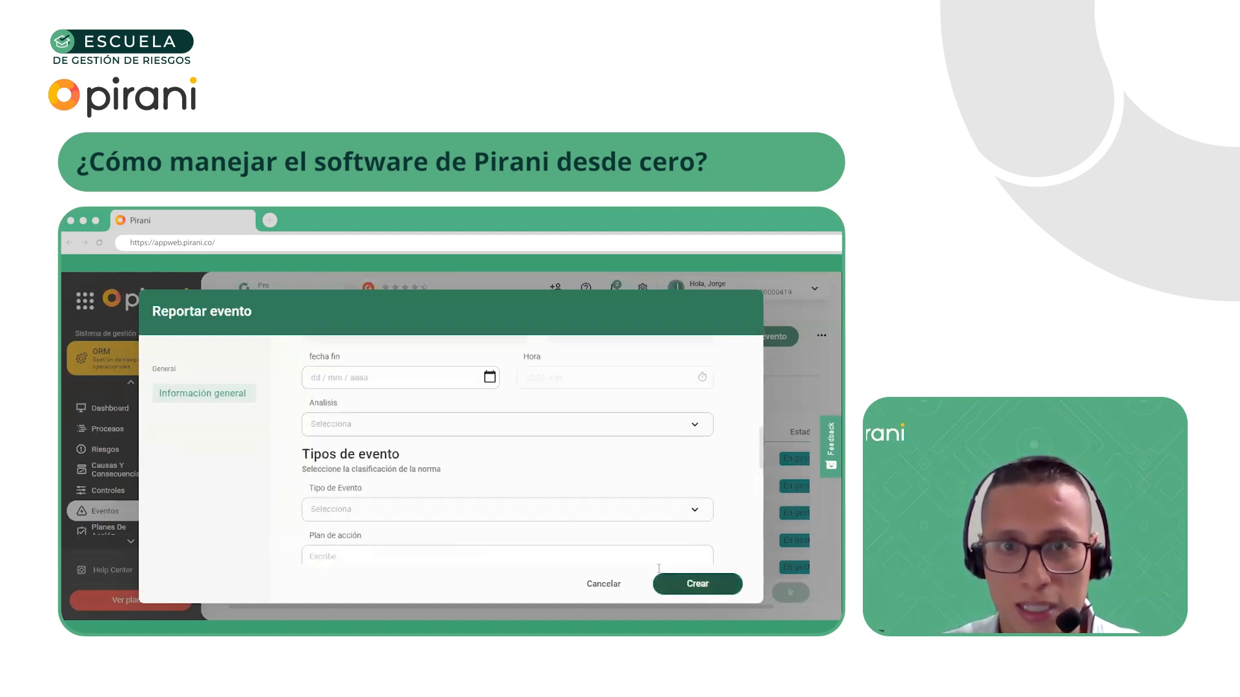
{"action": "left_click", "coordinate": [691, 585]}
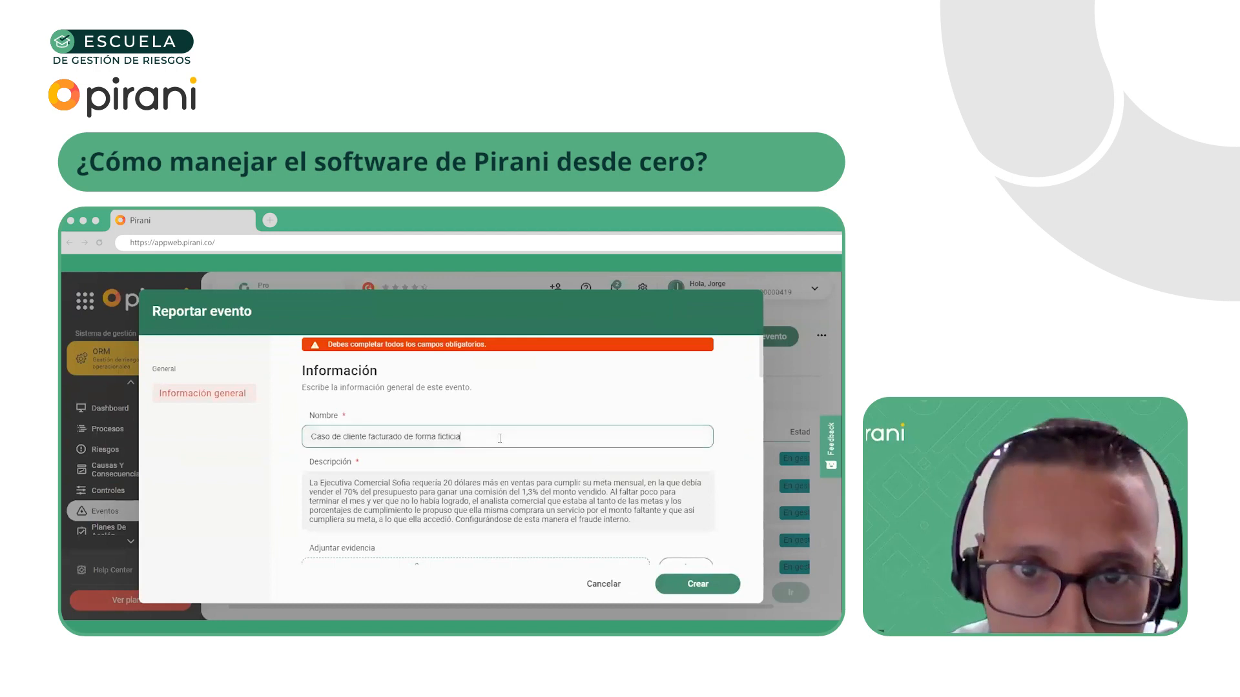
Set the event's required Fecha de Finalización to 07/09/2023
{"action": "scroll", "coordinate": [436, 459], "scroll_direction": "down", "scroll_amount": 3}
{"action": "scroll", "coordinate": [430, 481], "scroll_direction": "down", "scroll_amount": 3}
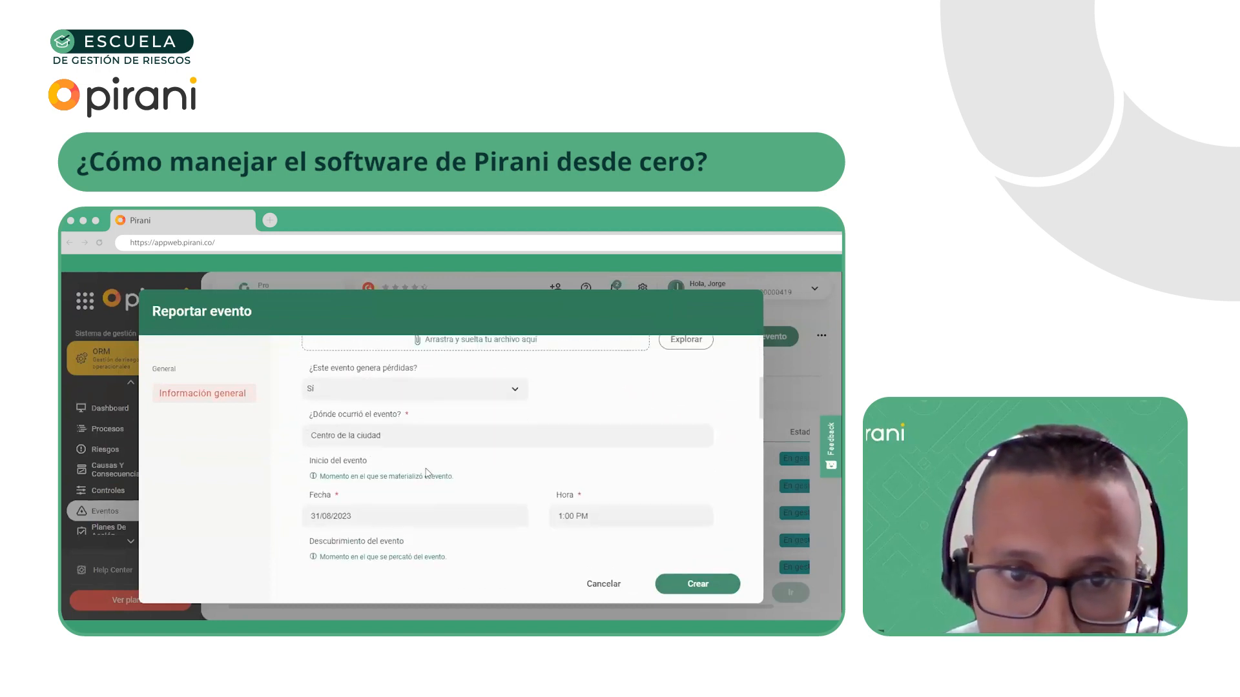
{"action": "scroll", "coordinate": [443, 456], "scroll_direction": "down", "scroll_amount": 5}
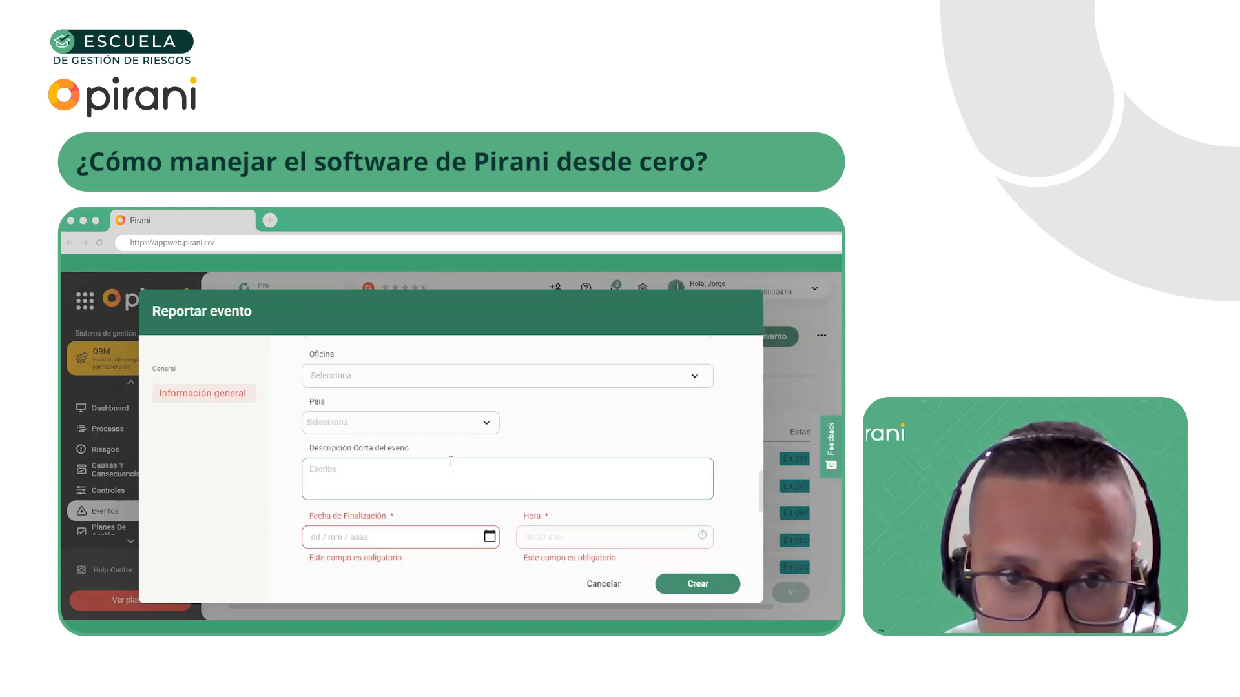
{"action": "left_click", "coordinate": [409, 536]}
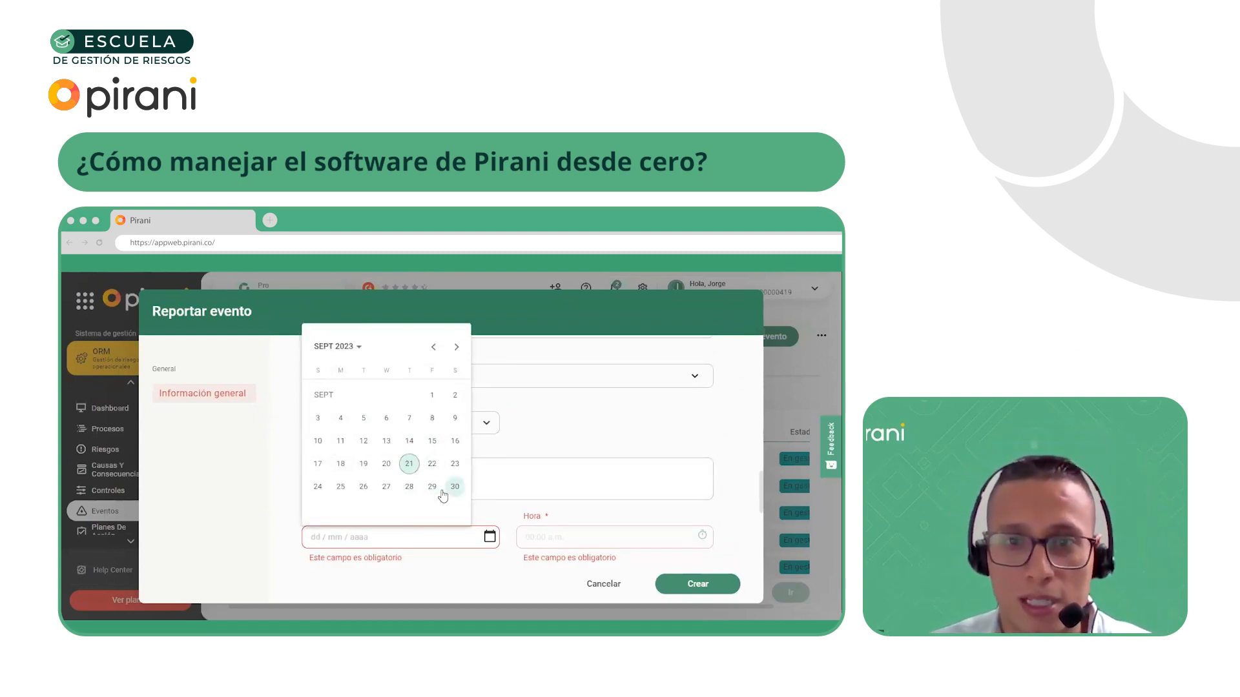
{"action": "left_click", "coordinate": [457, 347]}
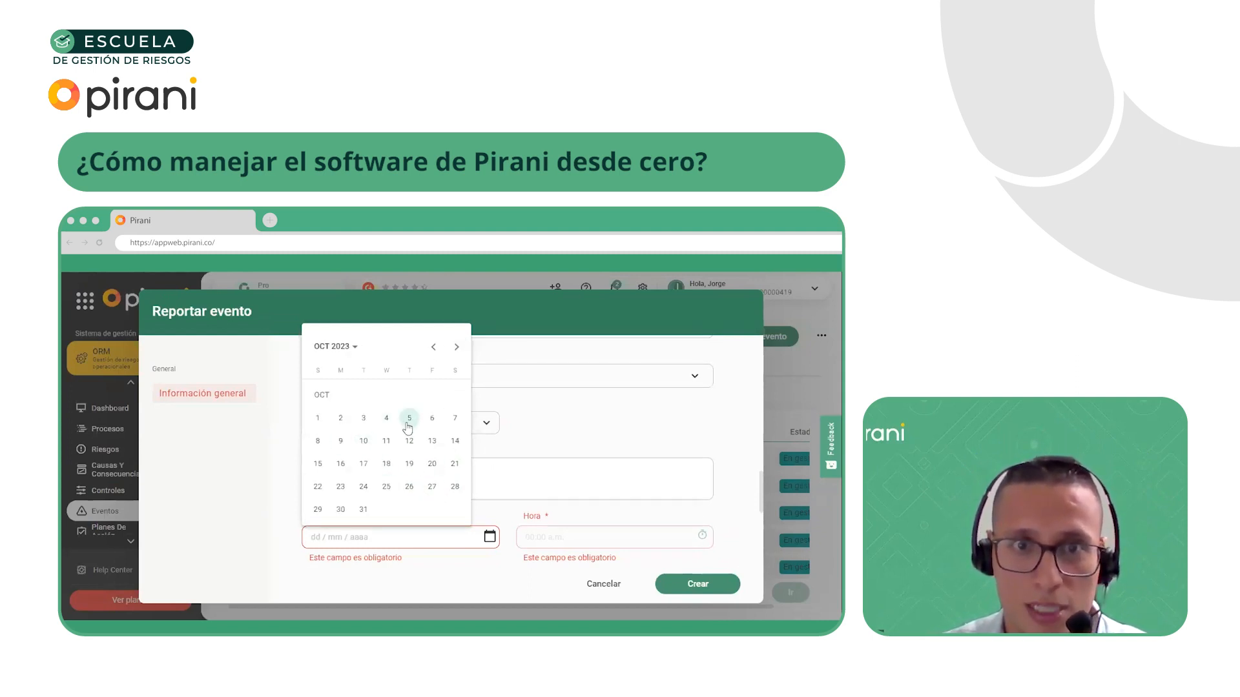
{"action": "left_click", "coordinate": [434, 348]}
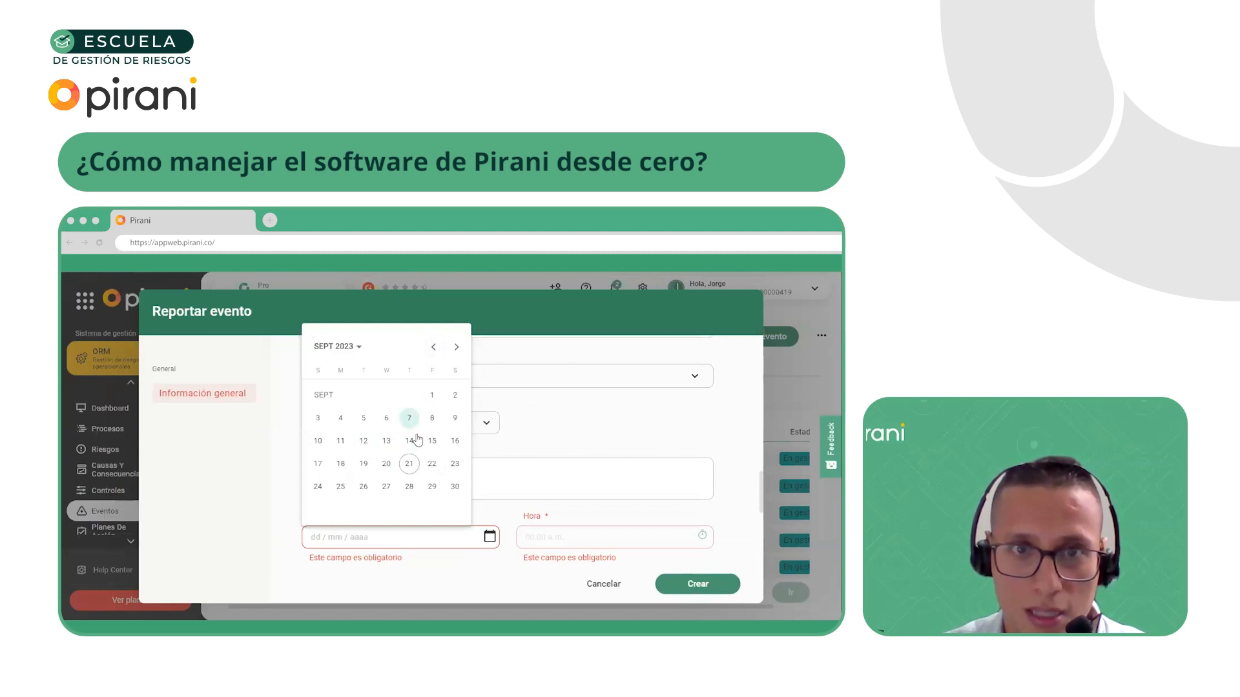
{"action": "left_click", "coordinate": [409, 419]}
Accept 12:00 AM as the event's completion time and create the event
{"action": "left_click", "coordinate": [556, 536]}
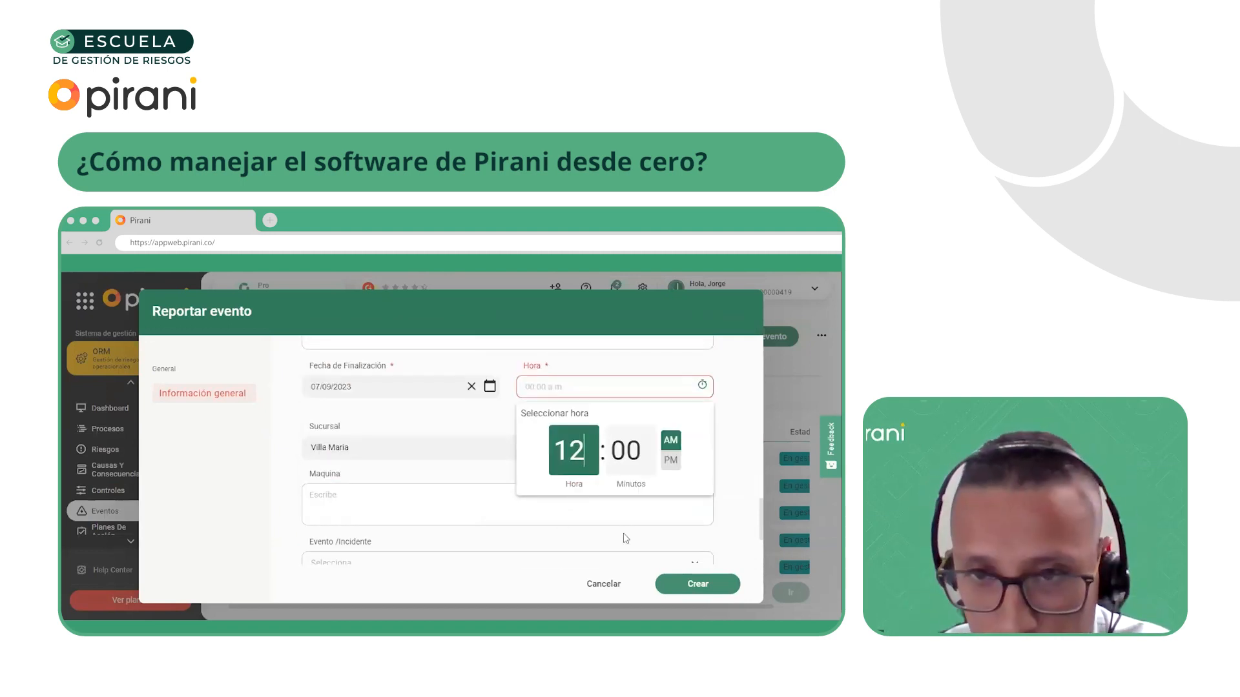
{"action": "left_click", "coordinate": [428, 494]}
{"action": "scroll", "coordinate": [555, 536], "scroll_direction": "down", "scroll_amount": 2}
{"action": "left_click", "coordinate": [686, 586]}
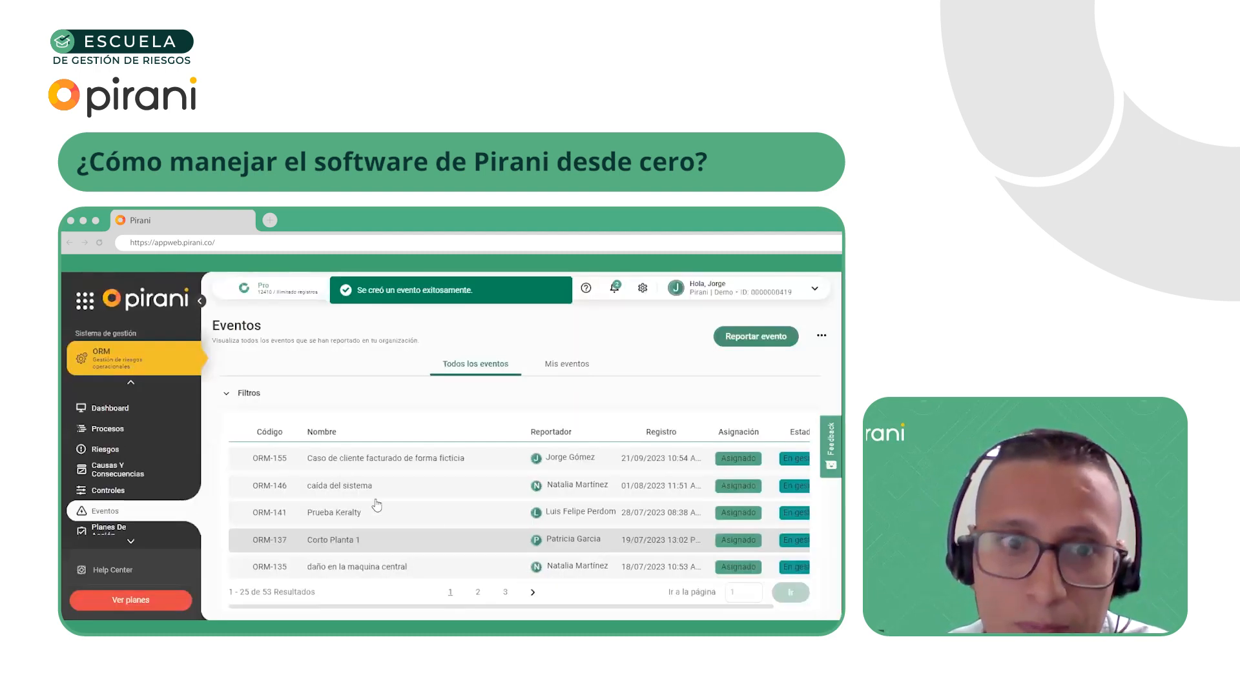
Open the event "Caso de cliente facturado de forma ficticia" for editing and associate the risk "Cliente facturado de forma ficticia - Fraude interno" with it
{"action": "left_click", "coordinate": [429, 464]}
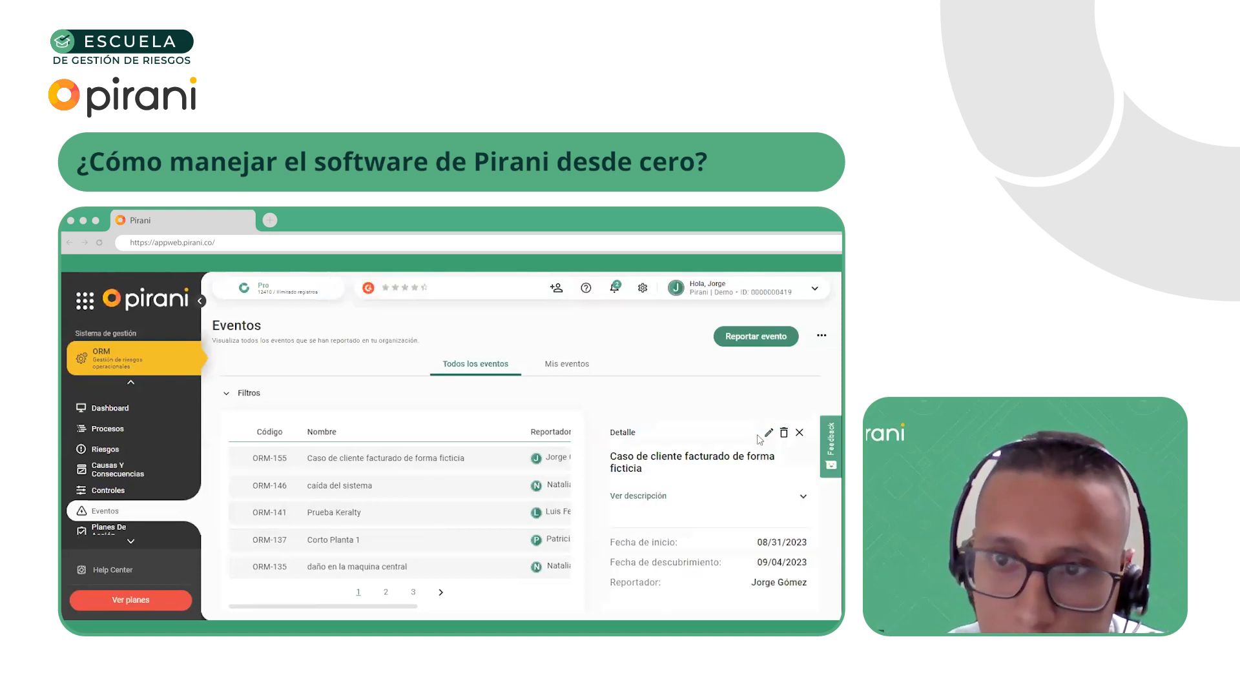
{"action": "left_click", "coordinate": [770, 434]}
{"action": "left_click", "coordinate": [155, 389]}
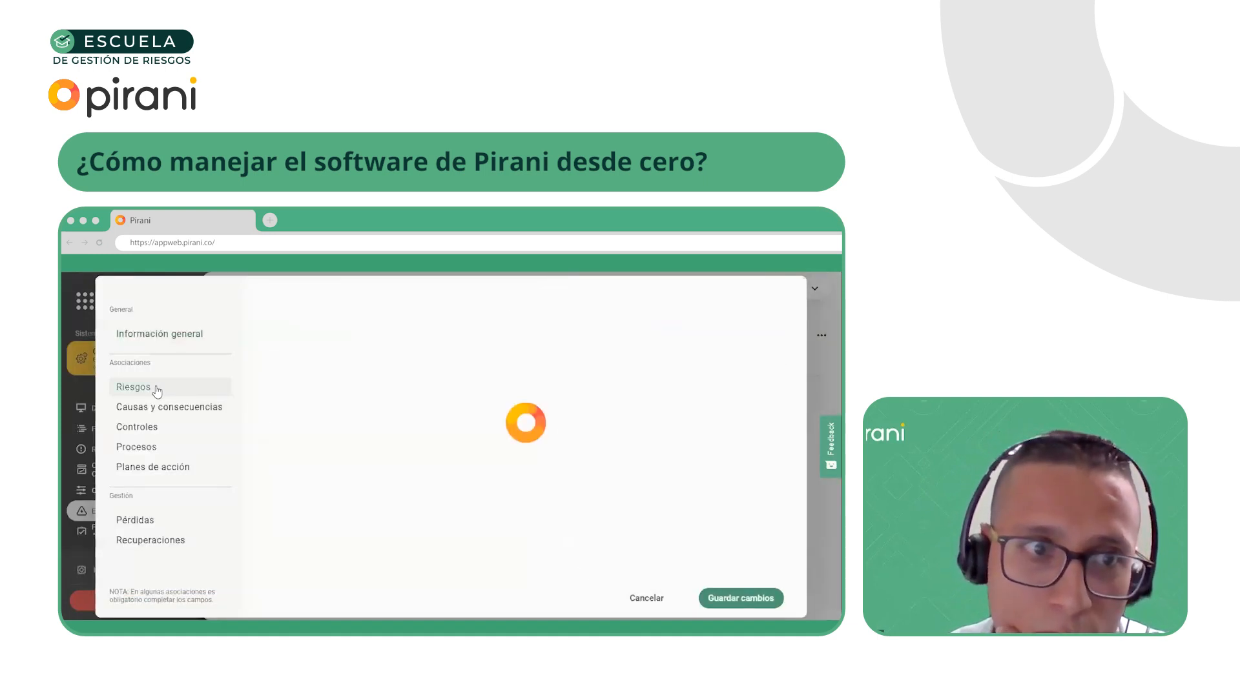
{"action": "left_click", "coordinate": [301, 350]}
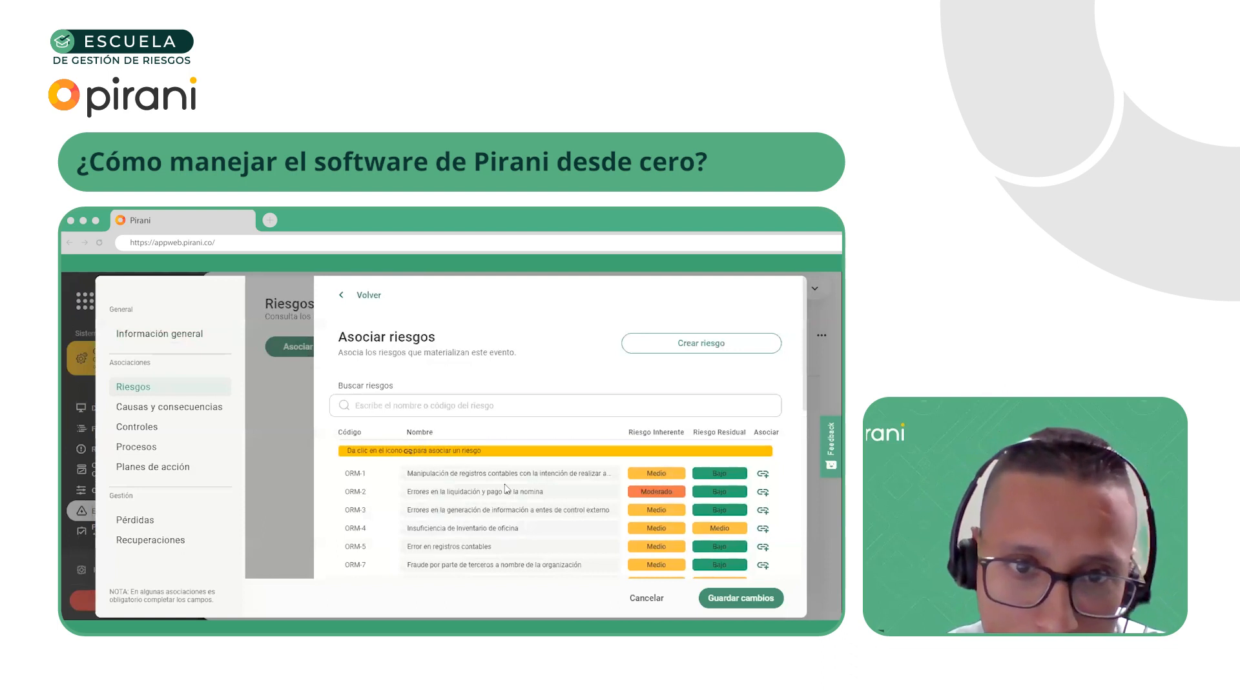
{"action": "scroll", "coordinate": [611, 565], "scroll_direction": "down", "scroll_amount": 9}
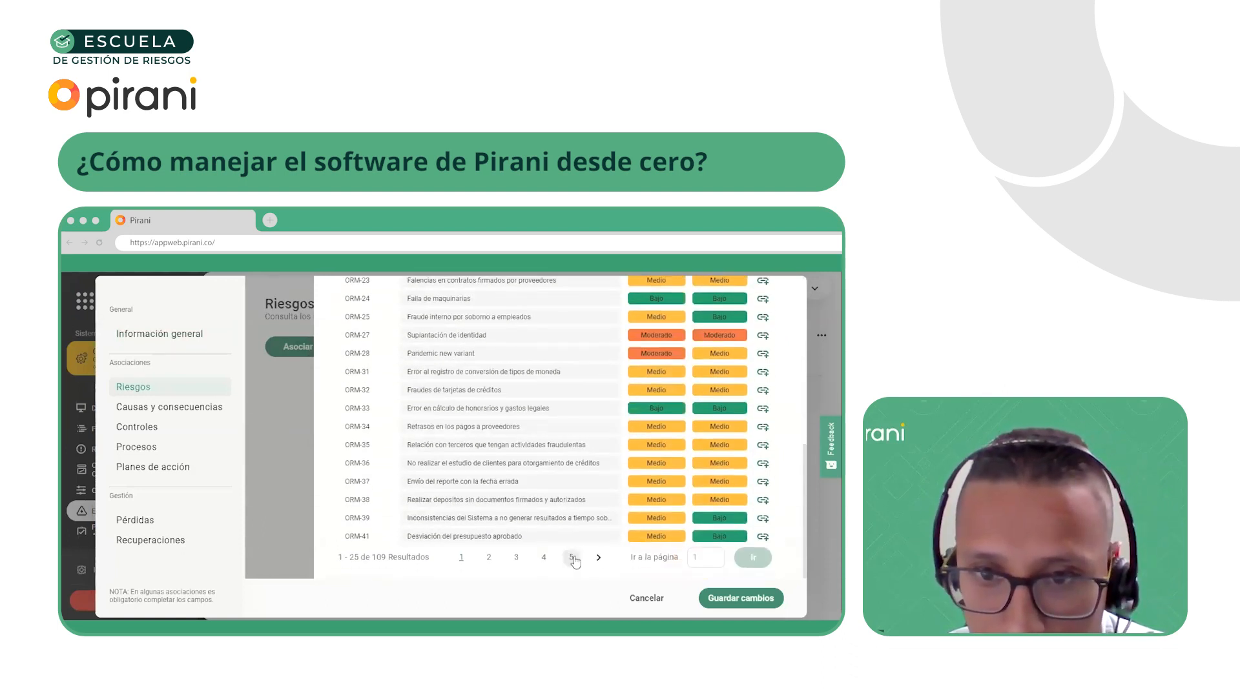
{"action": "left_click", "coordinate": [572, 558]}
{"action": "scroll", "coordinate": [483, 452], "scroll_direction": "up", "scroll_amount": 3}
{"action": "scroll", "coordinate": [461, 431], "scroll_direction": "down", "scroll_amount": 3}
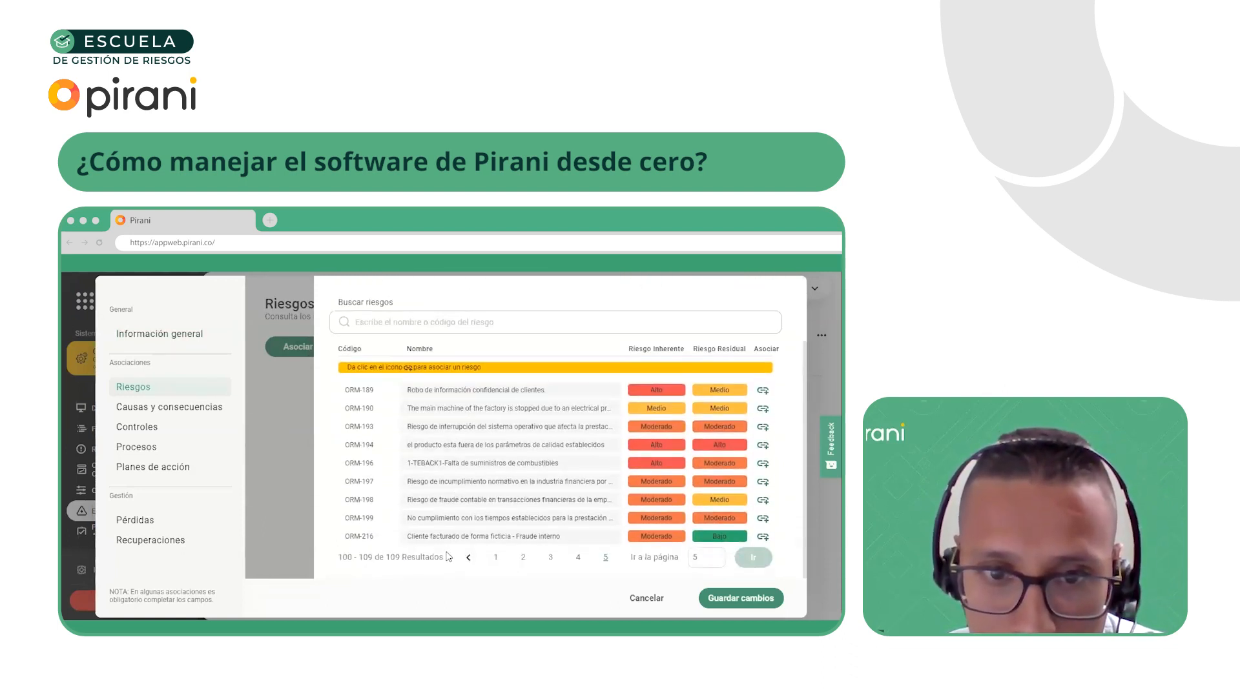
{"action": "left_click", "coordinate": [763, 537]}
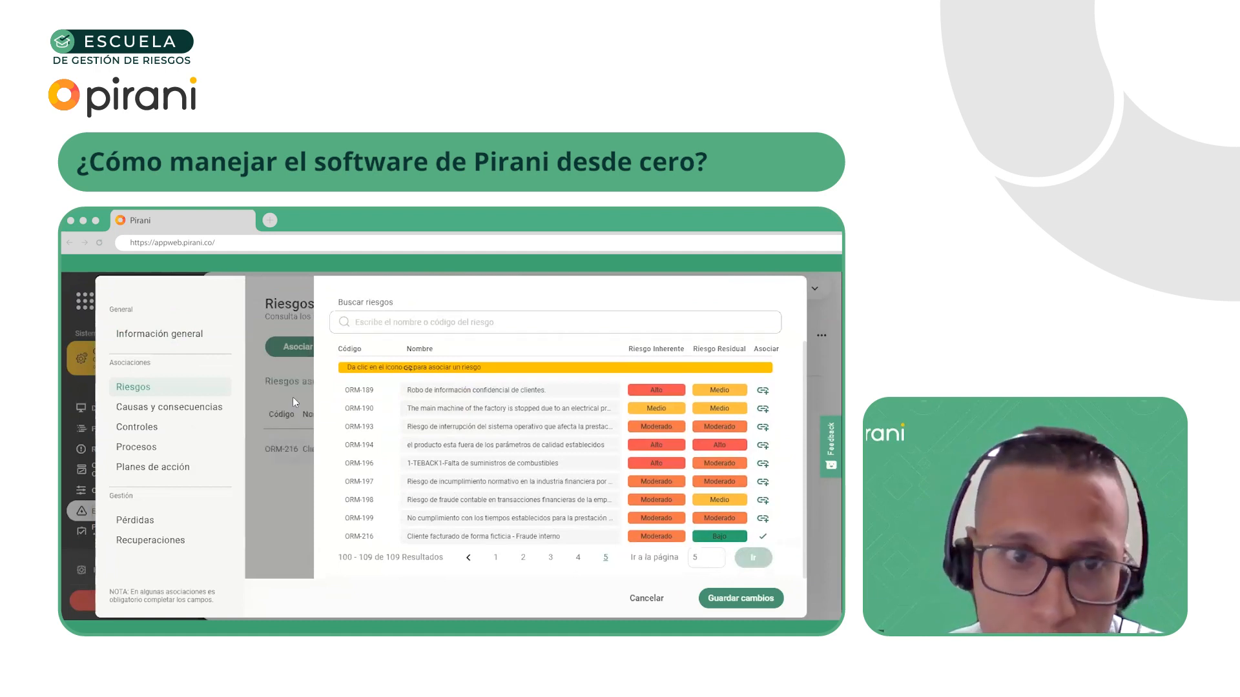
Associate the control "Revisión de clientes nuevos - Monitoreo transaccional" with the event
{"action": "left_click", "coordinate": [170, 412]}
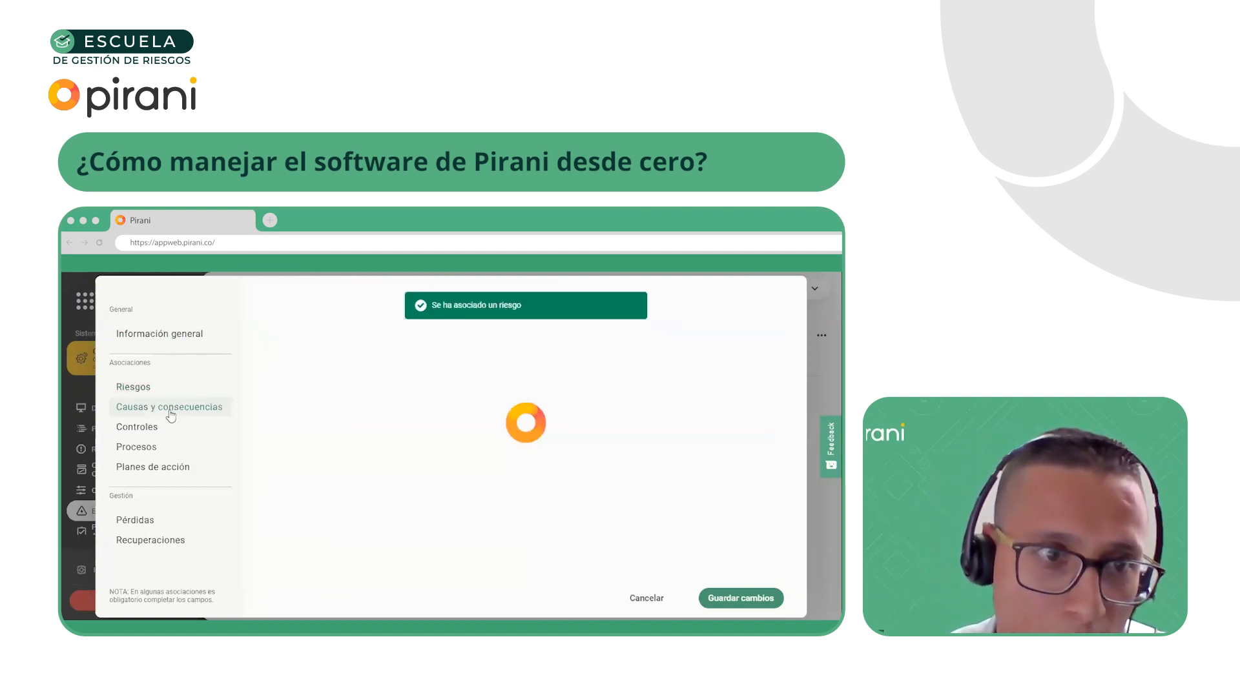
{"action": "left_click", "coordinate": [155, 428]}
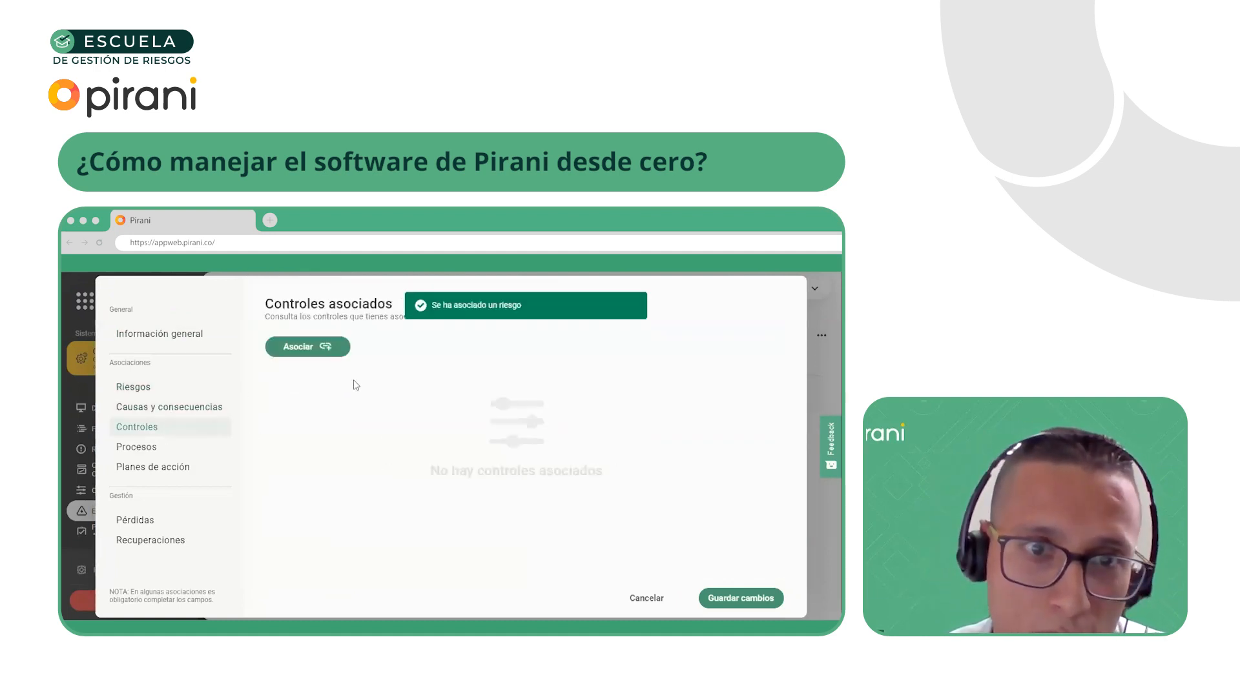
{"action": "left_click", "coordinate": [301, 354]}
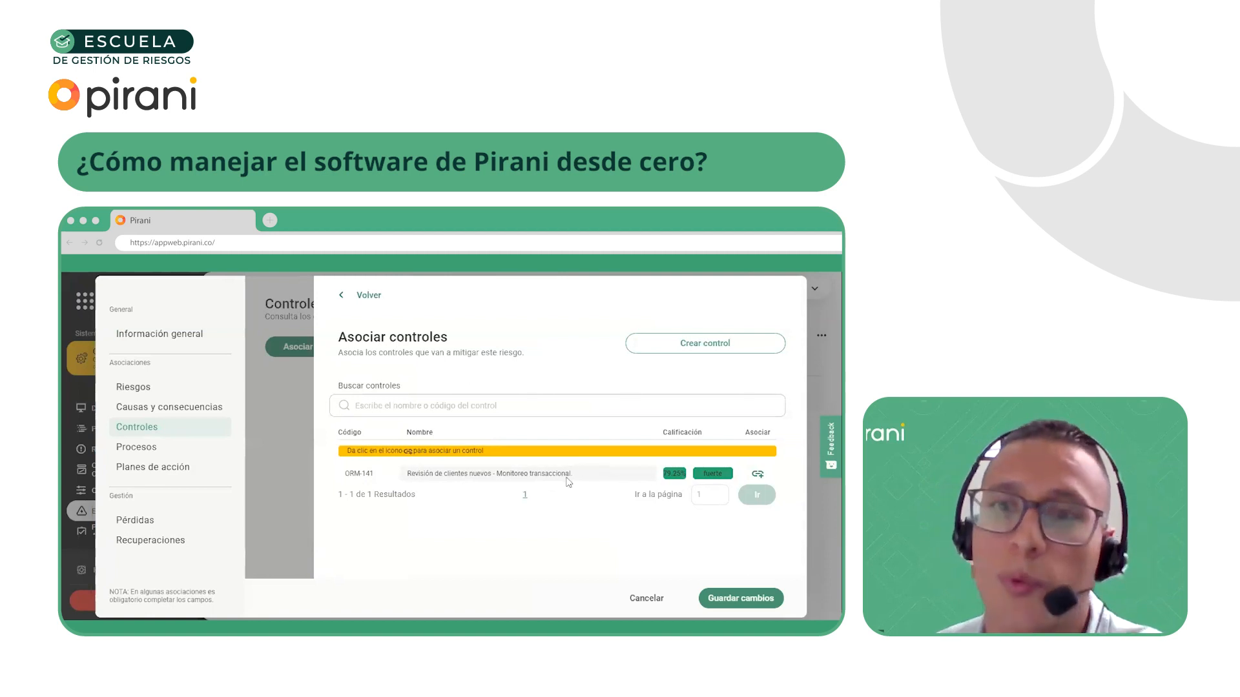
{"action": "left_click", "coordinate": [291, 423]}
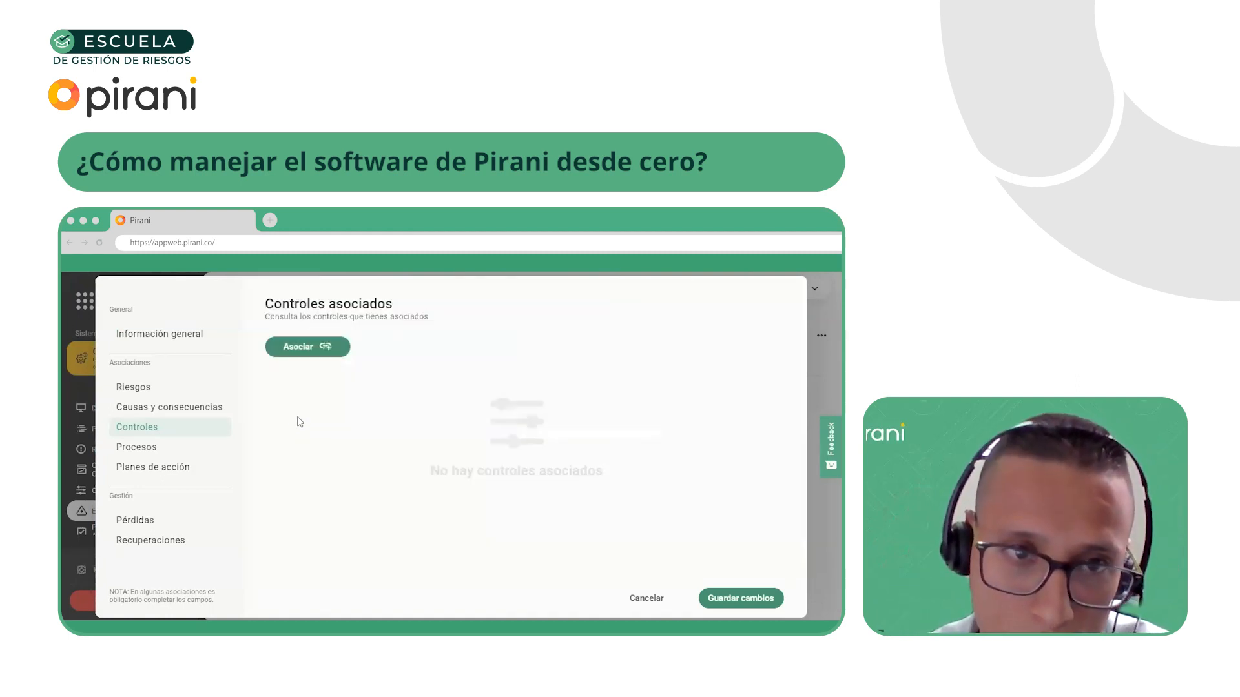
{"action": "left_click", "coordinate": [313, 349]}
{"action": "left_click", "coordinate": [757, 473]}
{"action": "left_click", "coordinate": [278, 475]}
{"action": "scroll", "coordinate": [439, 521], "scroll_direction": "down", "scroll_amount": 5}
{"action": "scroll", "coordinate": [427, 516], "scroll_direction": "up", "scroll_amount": 5}
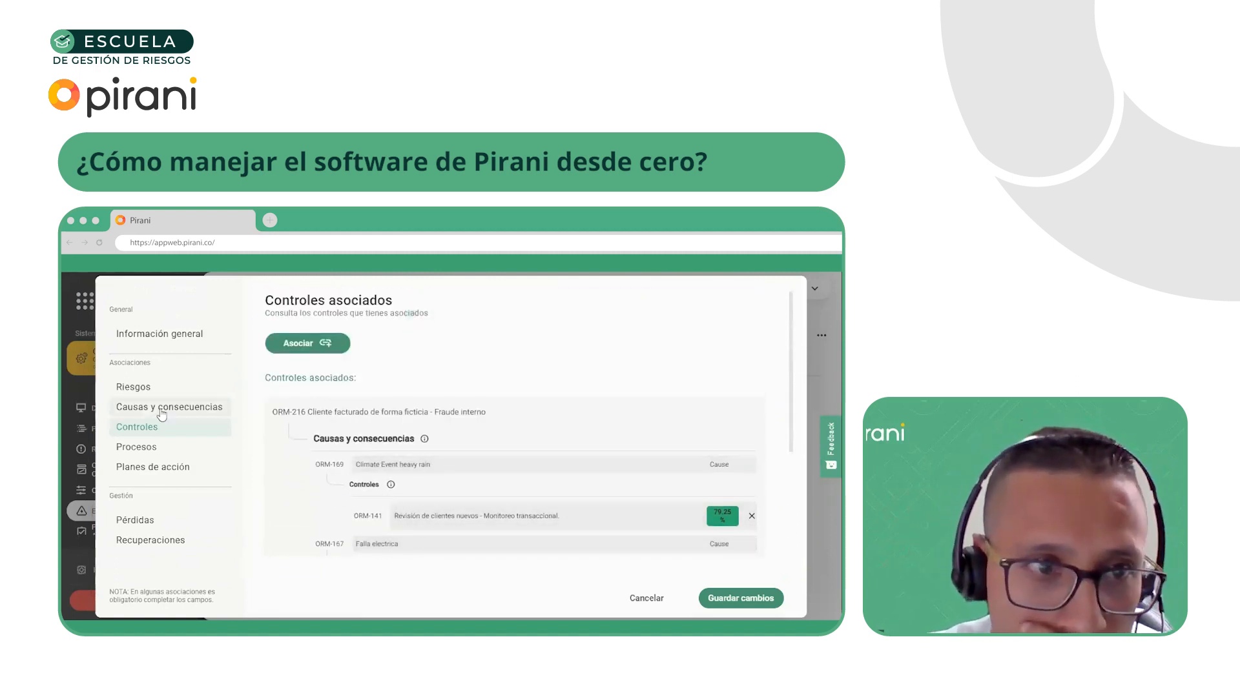
Associate the Comercial process with the event and open its associated action plans
{"action": "left_click", "coordinate": [136, 447]}
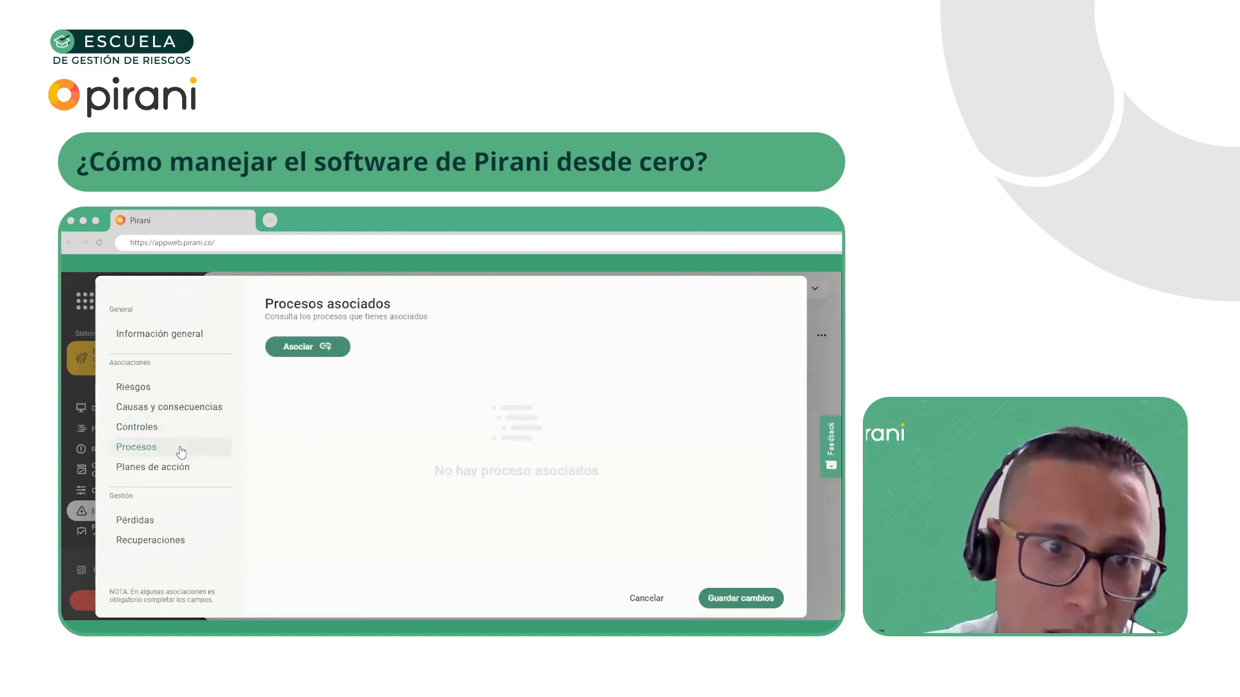
{"action": "left_click", "coordinate": [298, 349]}
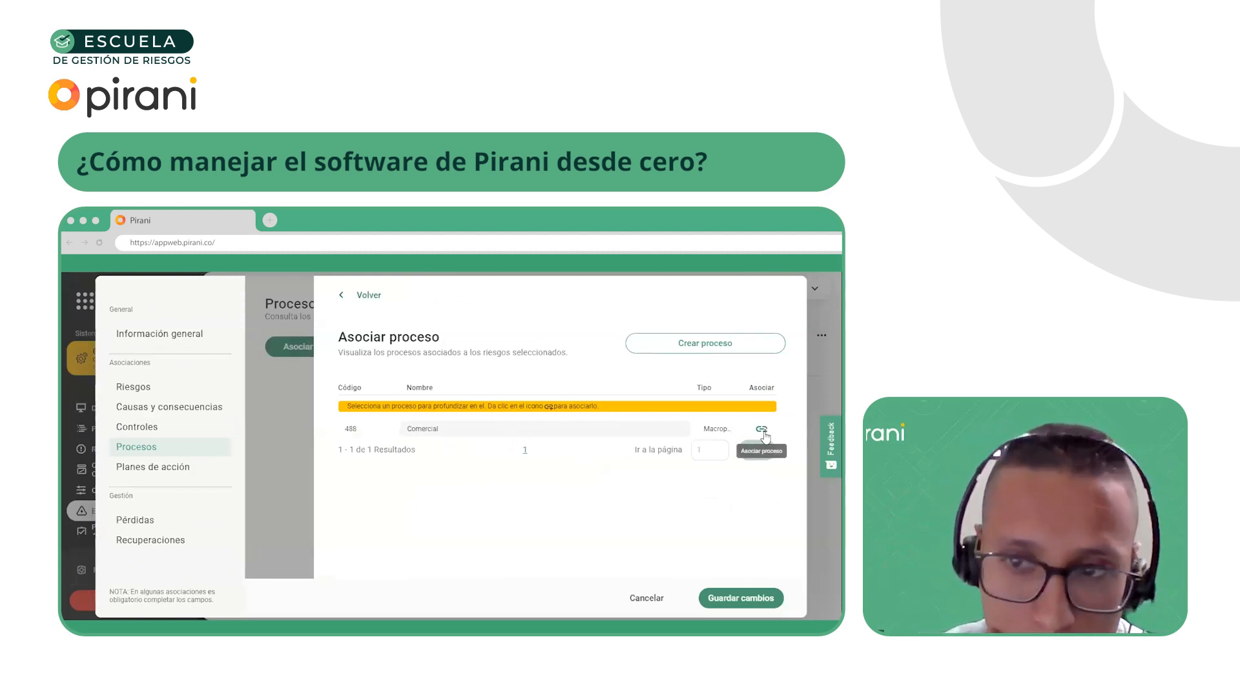
{"action": "left_click", "coordinate": [762, 430]}
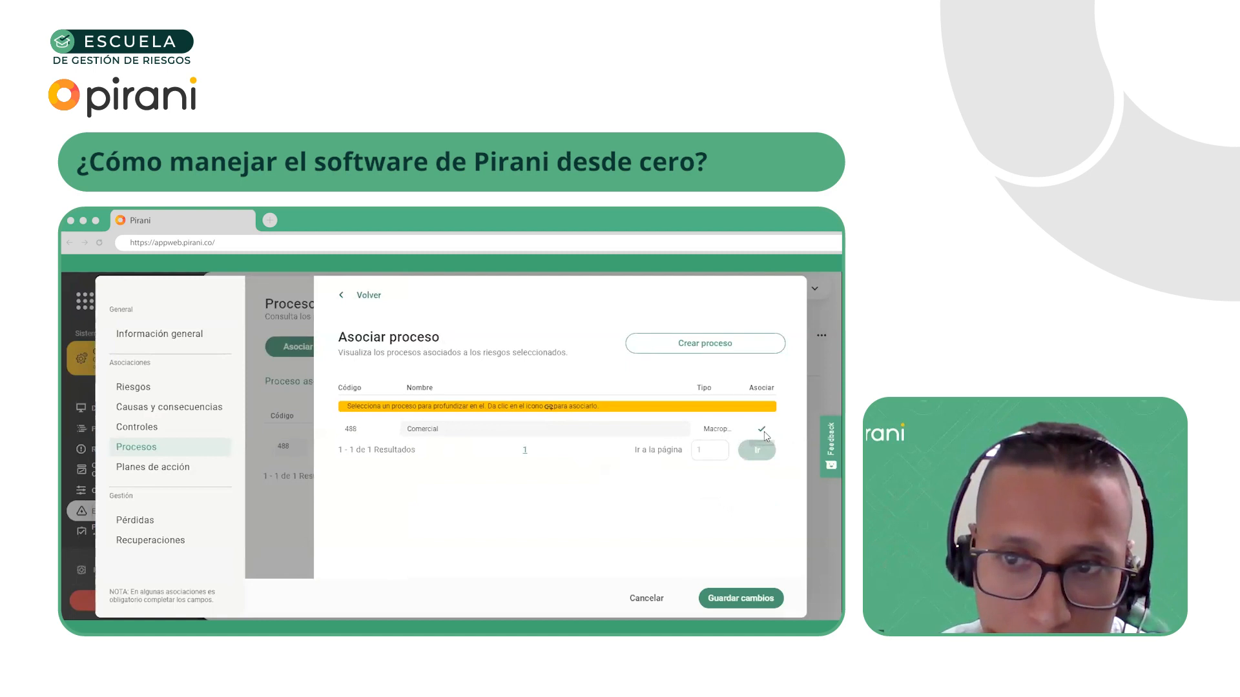
{"action": "left_click", "coordinate": [170, 474]}
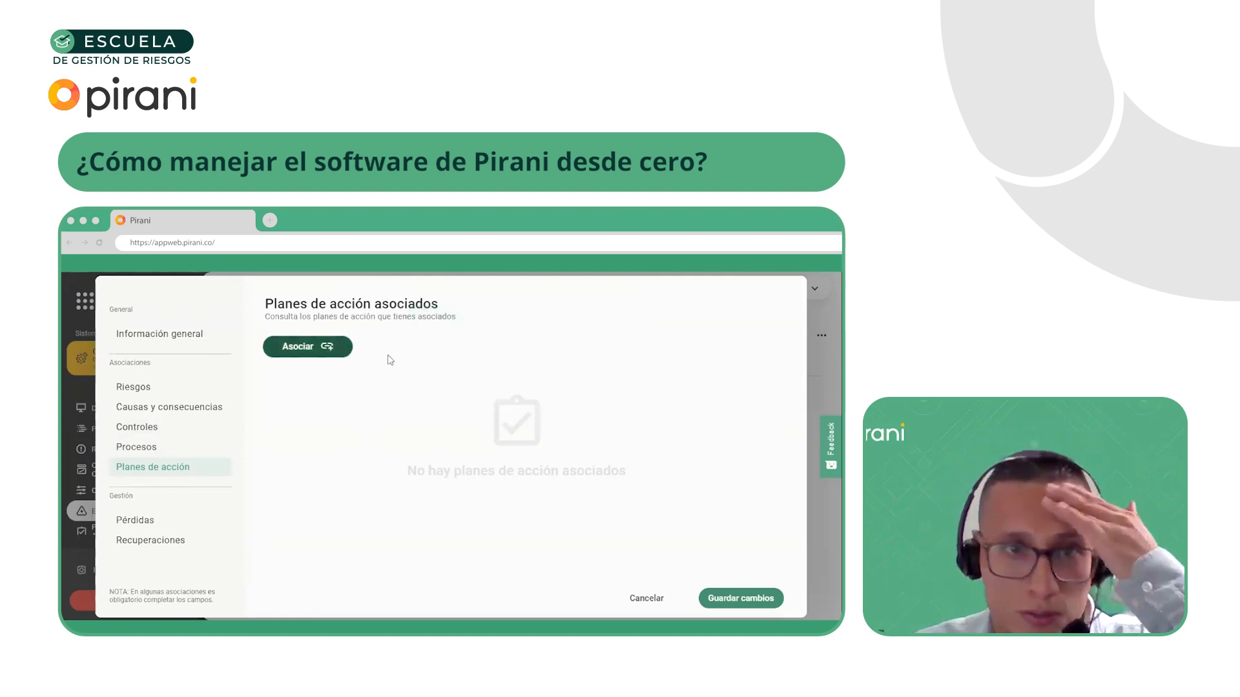
Examine the action plans available for association with the event and close the event editor without associating any
{"action": "left_click", "coordinate": [304, 349]}
{"action": "scroll", "coordinate": [539, 481], "scroll_direction": "down", "scroll_amount": 1}
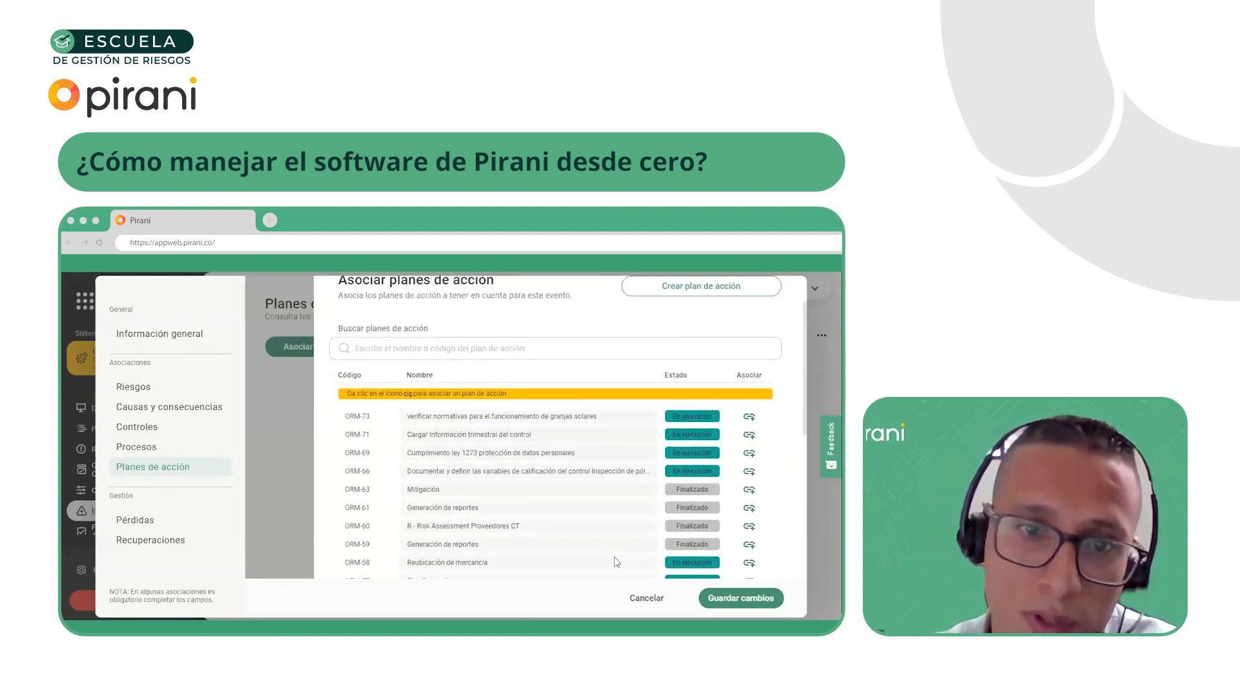
{"action": "scroll", "coordinate": [612, 459], "scroll_direction": "up", "scroll_amount": 1}
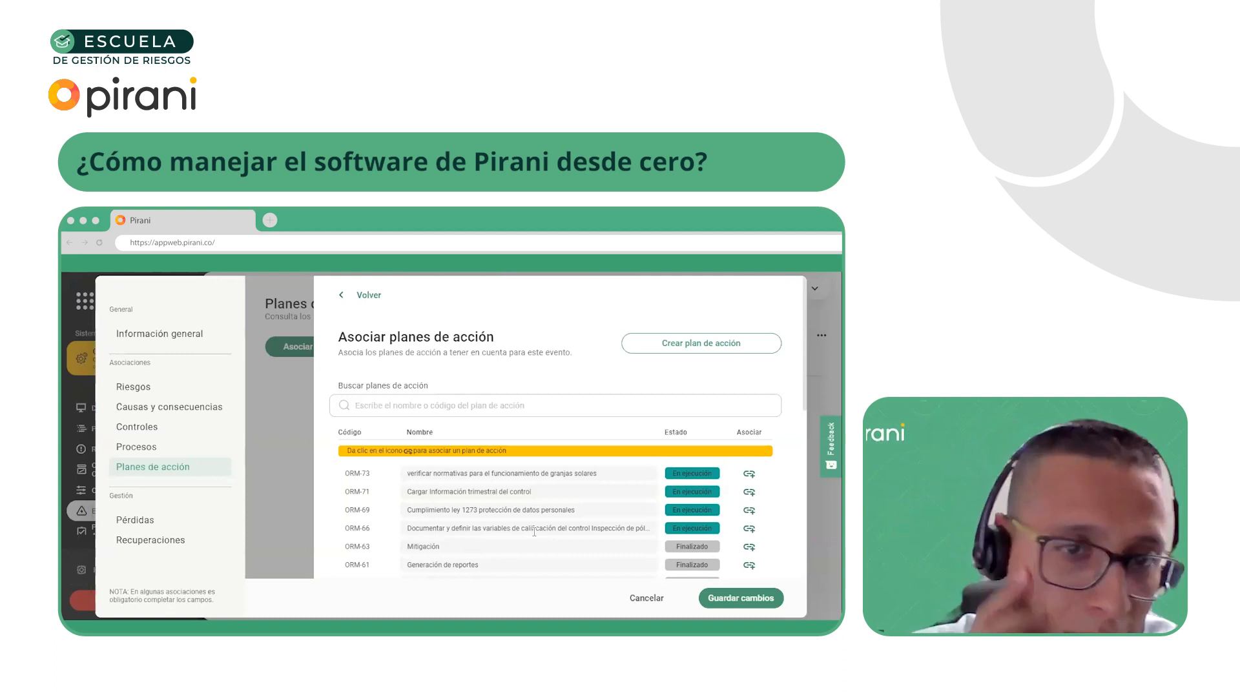
{"action": "left_click", "coordinate": [641, 599]}
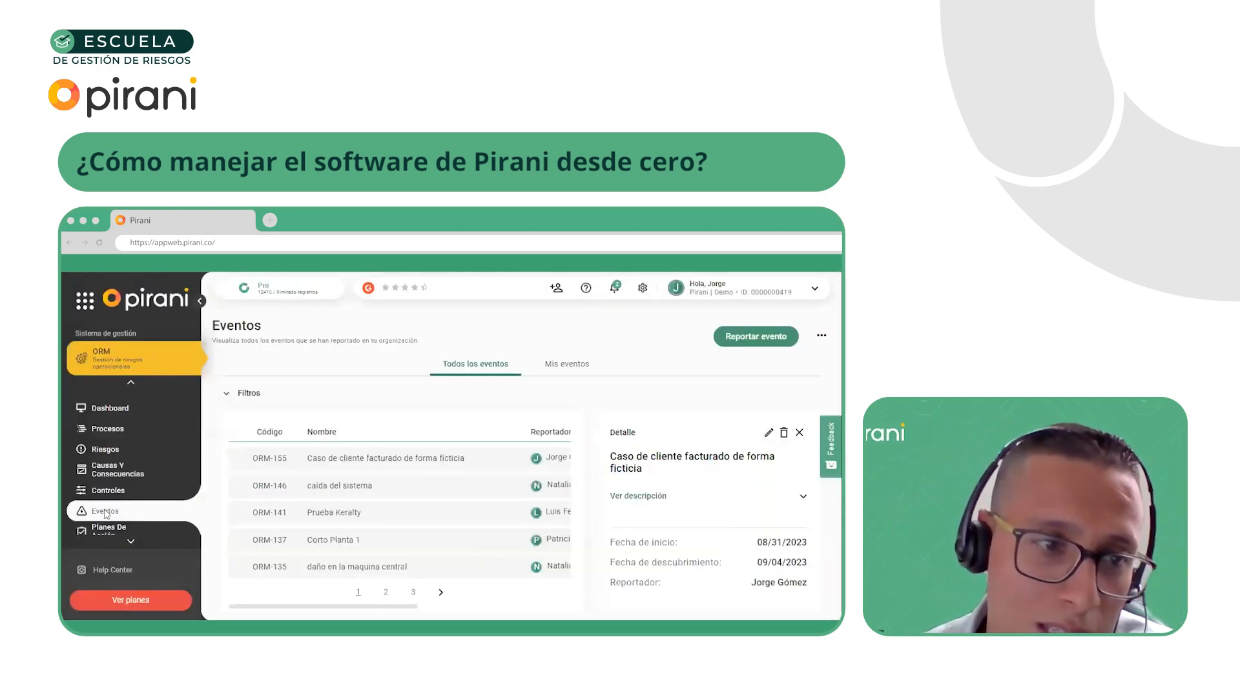
Start a new action plan in Planes de acción with the name "dsdsd dsd" and the description "ssds dsdsad"
{"action": "scroll", "coordinate": [105, 474], "scroll_direction": "down", "scroll_amount": 2}
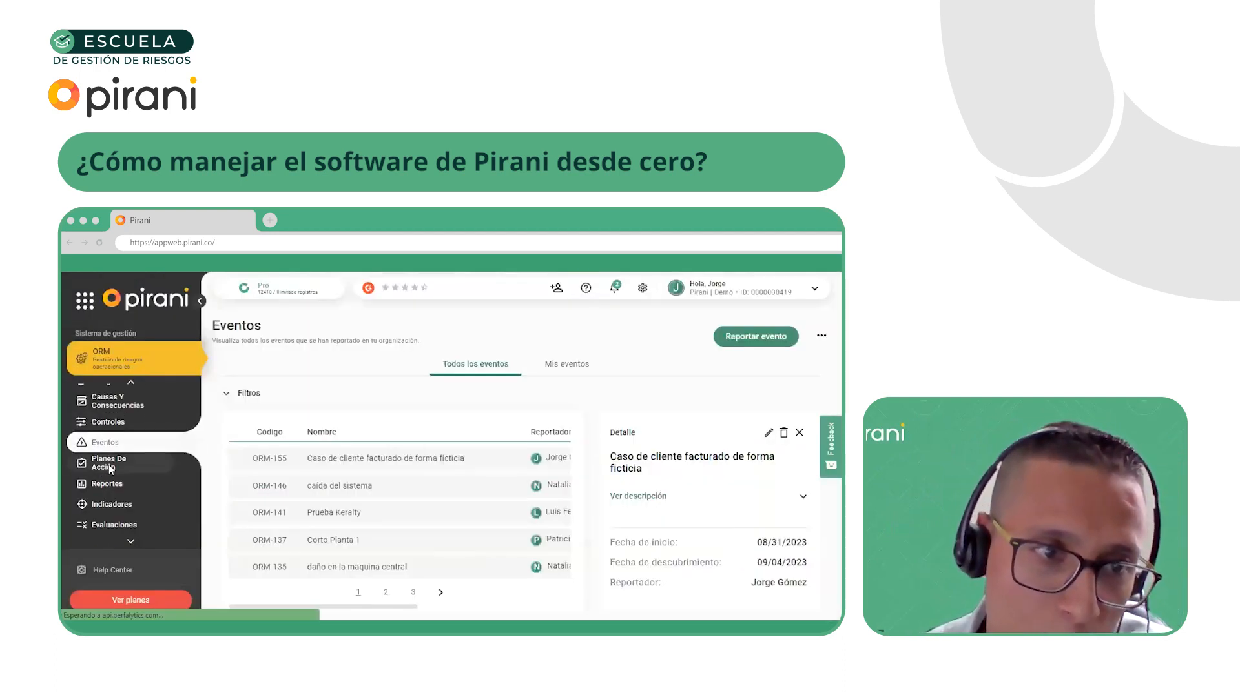
{"action": "left_click", "coordinate": [111, 469]}
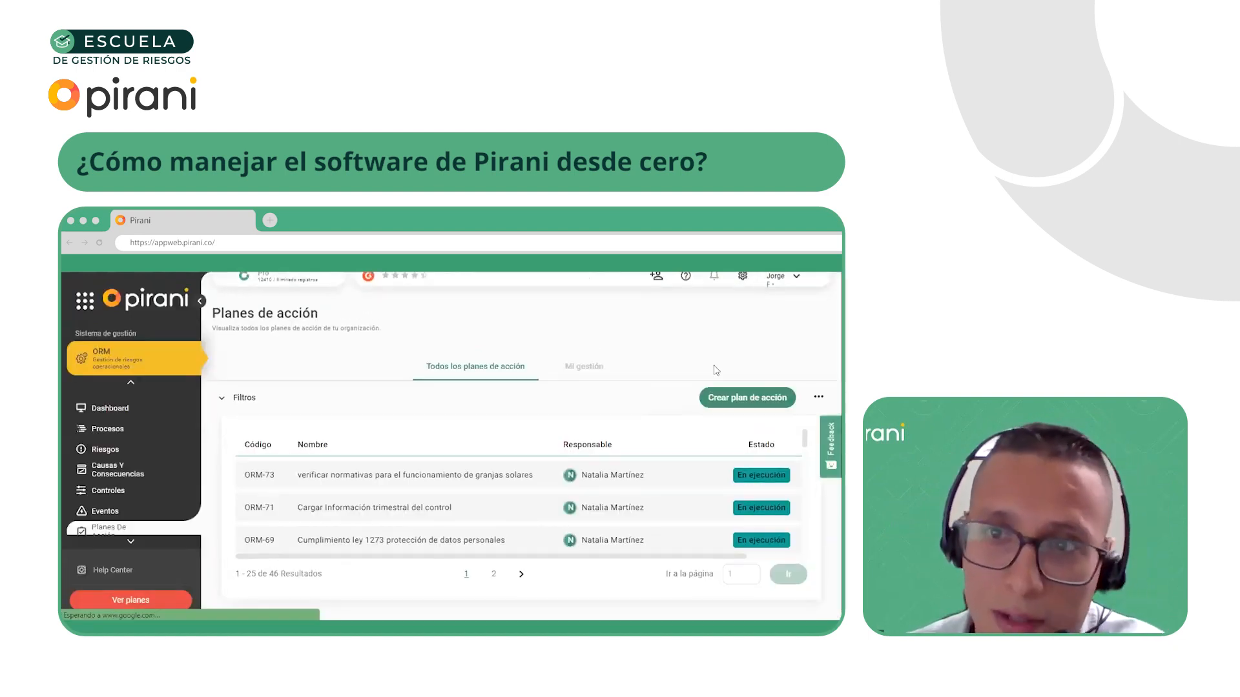
{"action": "left_click", "coordinate": [740, 396]}
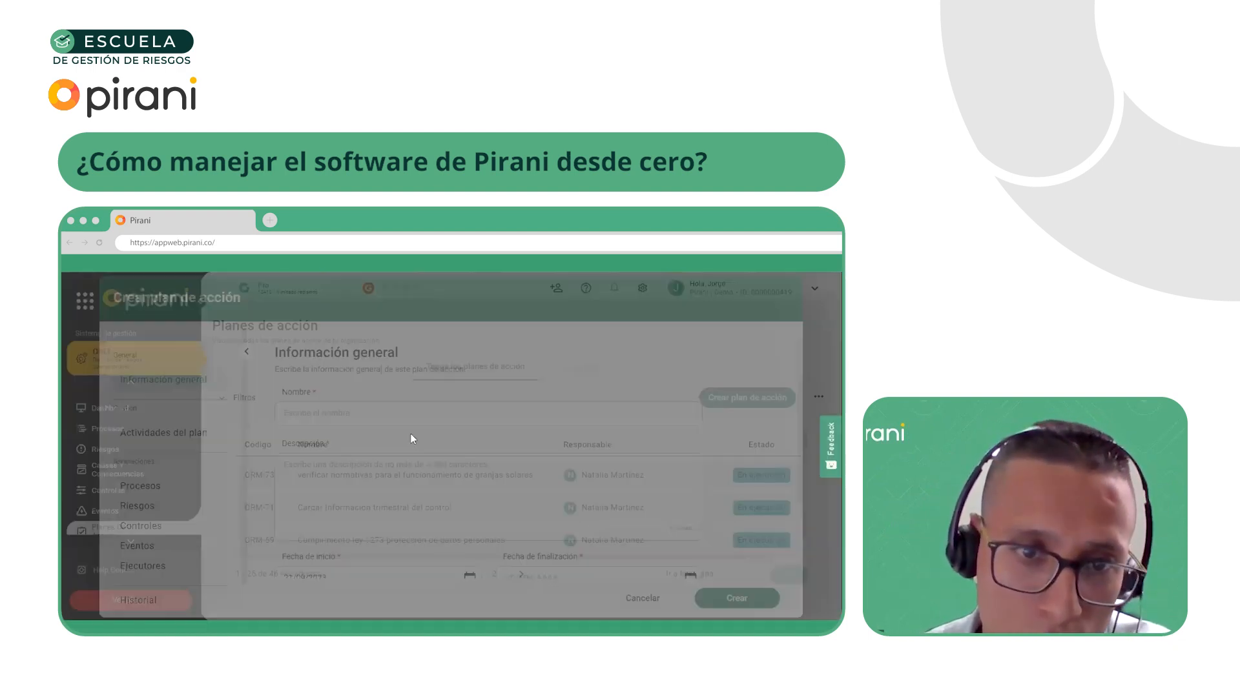
{"action": "scroll", "coordinate": [362, 394], "scroll_direction": "down", "scroll_amount": 1}
{"action": "left_click", "coordinate": [351, 360]}
{"action": "scroll", "coordinate": [352, 381], "scroll_direction": "up", "scroll_amount": 1}
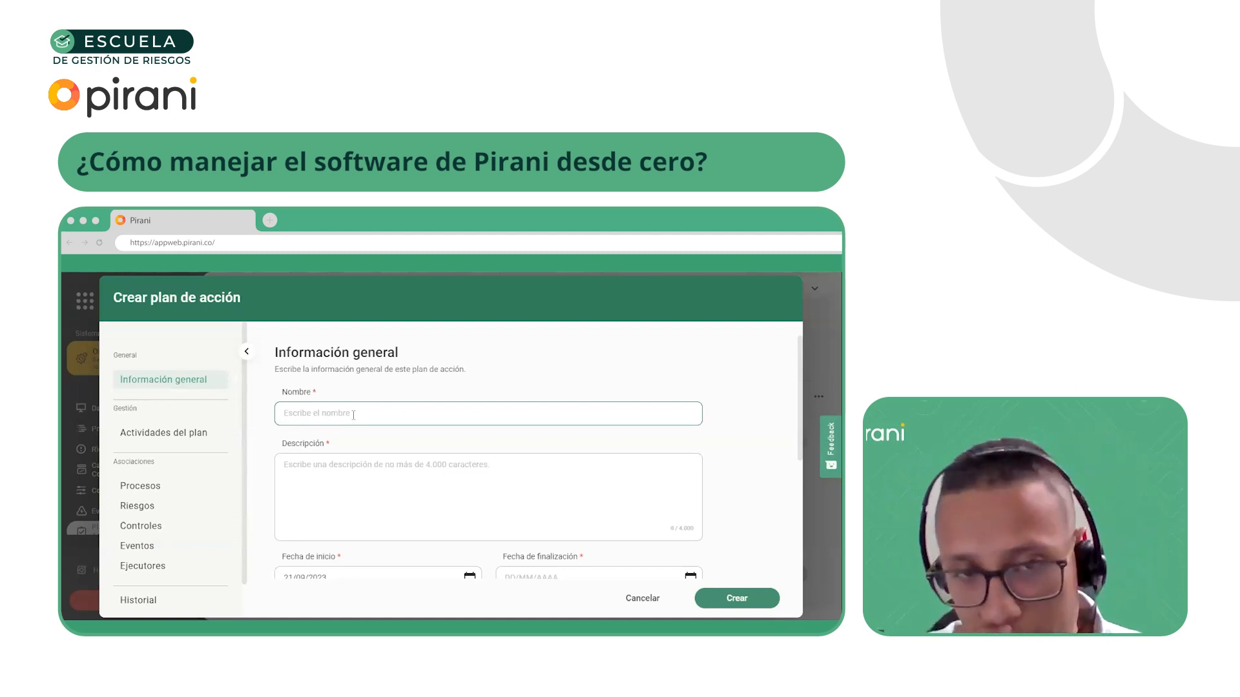
{"action": "type", "text": "dsdsd dsd"}
{"action": "left_click", "coordinate": [394, 499]}
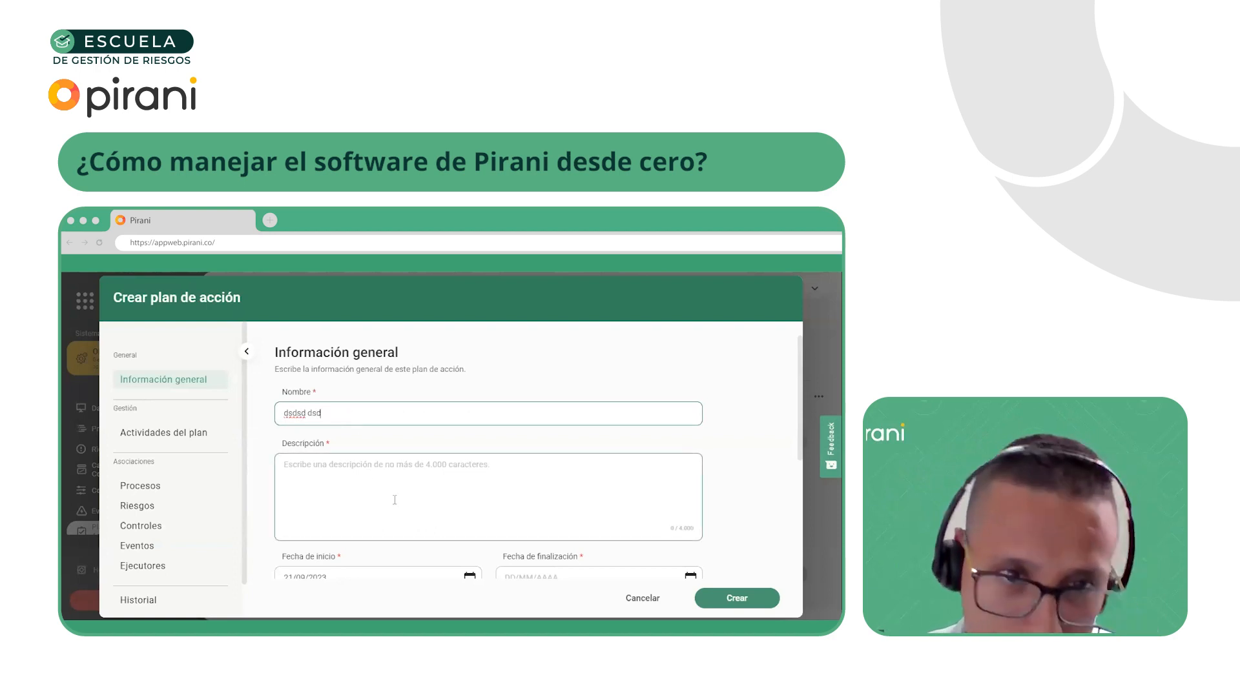
{"action": "type", "text": "ssds dsdsad"}
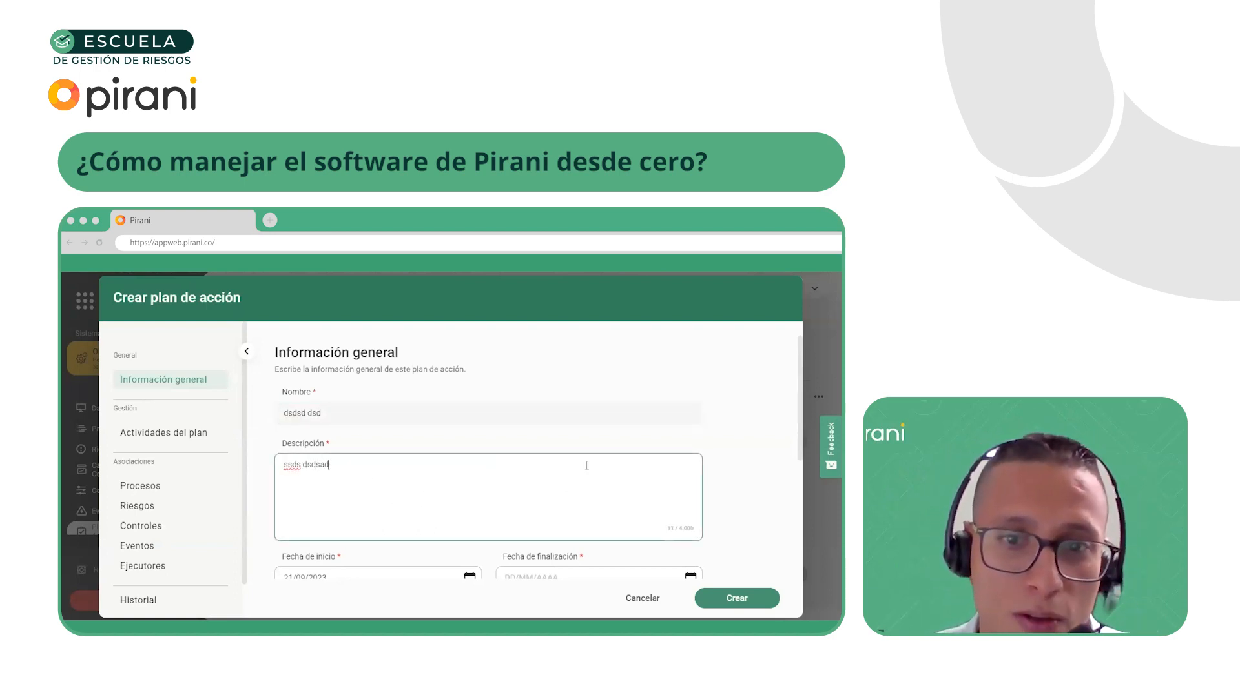
Set the action plan's completion date to 21/09/2023
{"action": "scroll", "coordinate": [599, 472], "scroll_direction": "down", "scroll_amount": 1}
{"action": "left_click", "coordinate": [424, 522]}
{"action": "left_click", "coordinate": [558, 525]}
{"action": "left_click", "coordinate": [548, 524]}
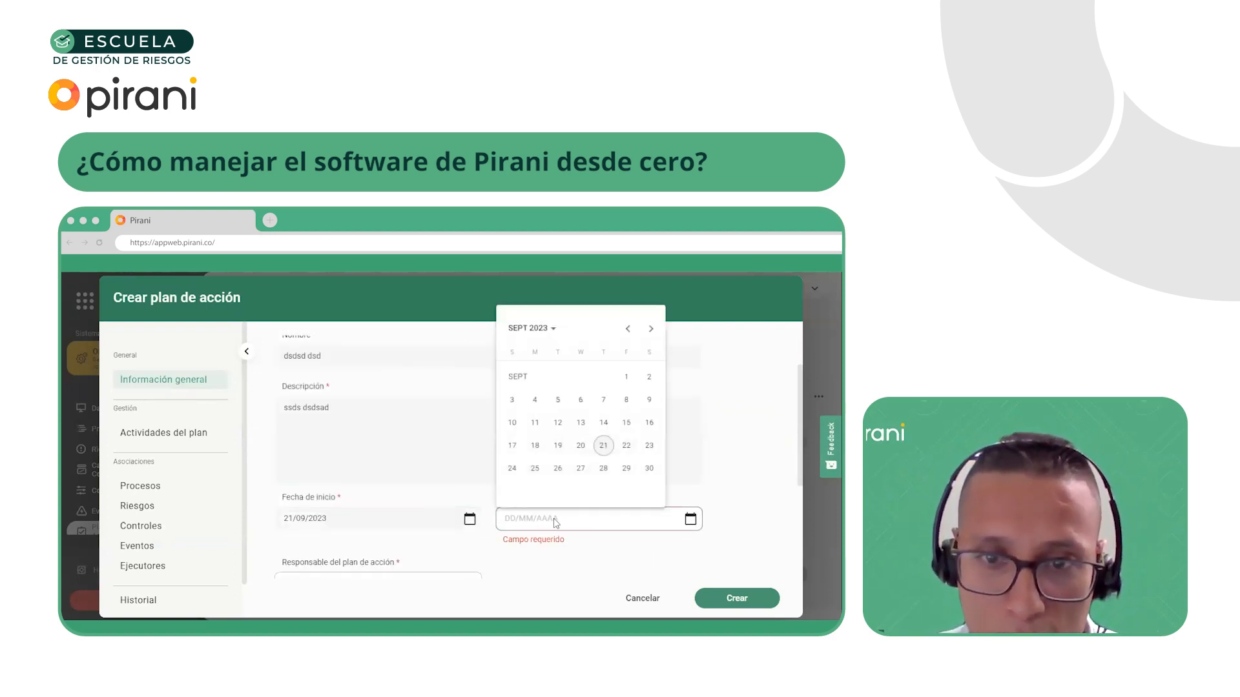
{"action": "left_click", "coordinate": [535, 423]}
{"action": "scroll", "coordinate": [582, 452], "scroll_direction": "down", "scroll_amount": 2}
{"action": "left_click", "coordinate": [593, 404]}
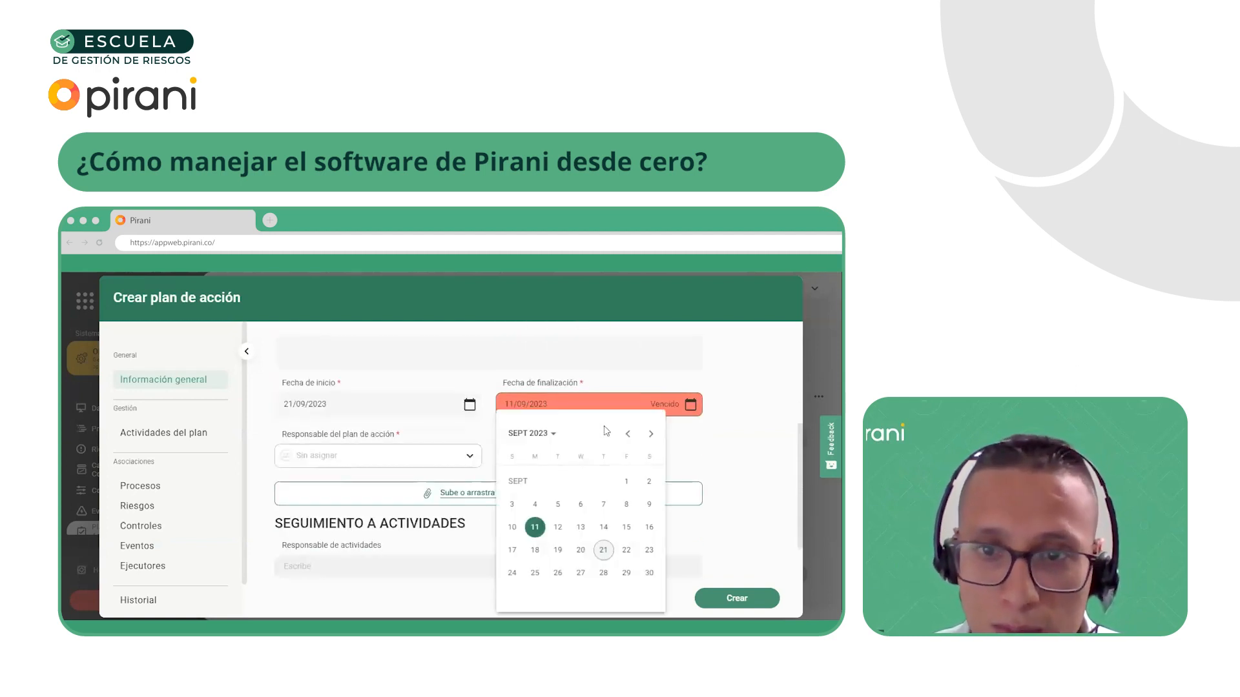
{"action": "left_click", "coordinate": [603, 549]}
Assign a responsible person to the action plan and look over its activity follow-up fields
{"action": "left_click", "coordinate": [355, 450]}
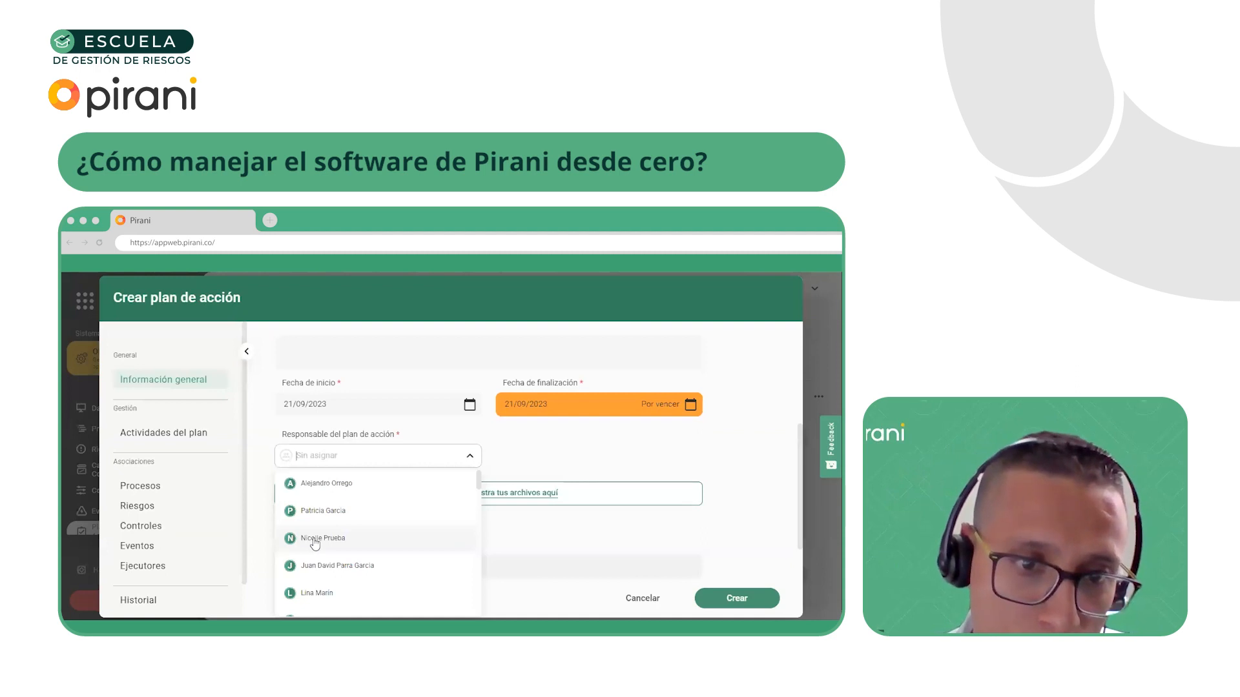
{"action": "scroll", "coordinate": [348, 525], "scroll_direction": "down", "scroll_amount": 2}
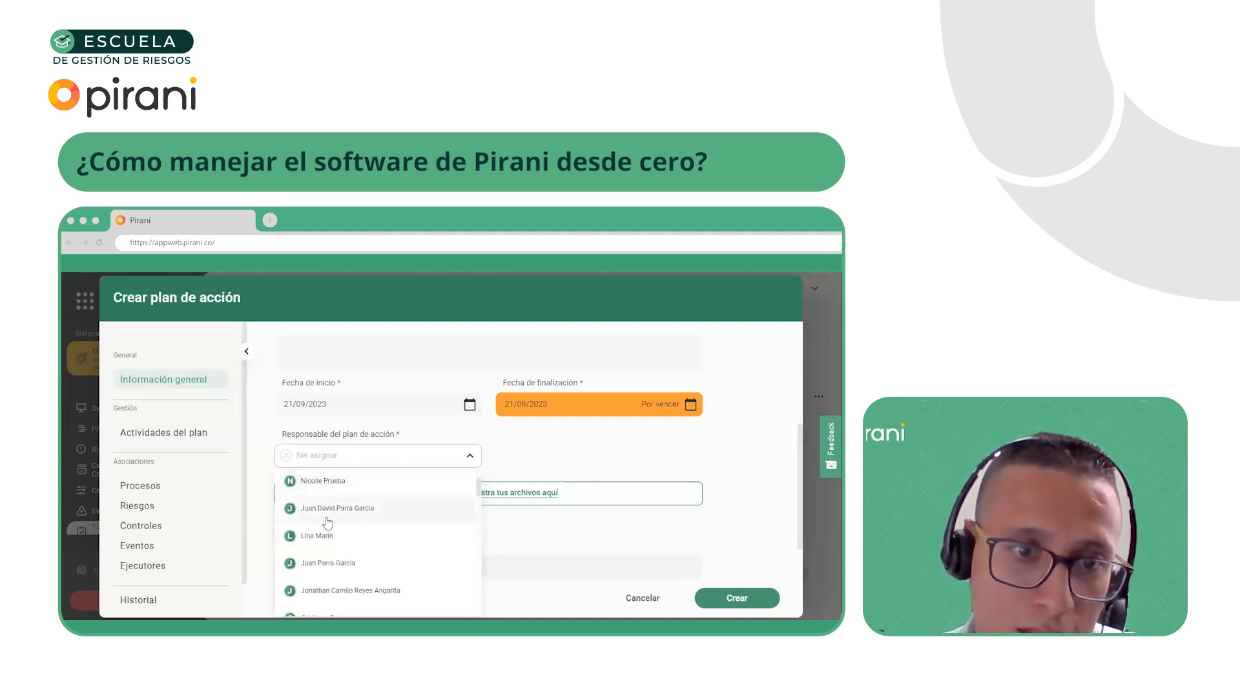
{"action": "left_click", "coordinate": [326, 537]}
{"action": "scroll", "coordinate": [494, 510], "scroll_direction": "down", "scroll_amount": 1}
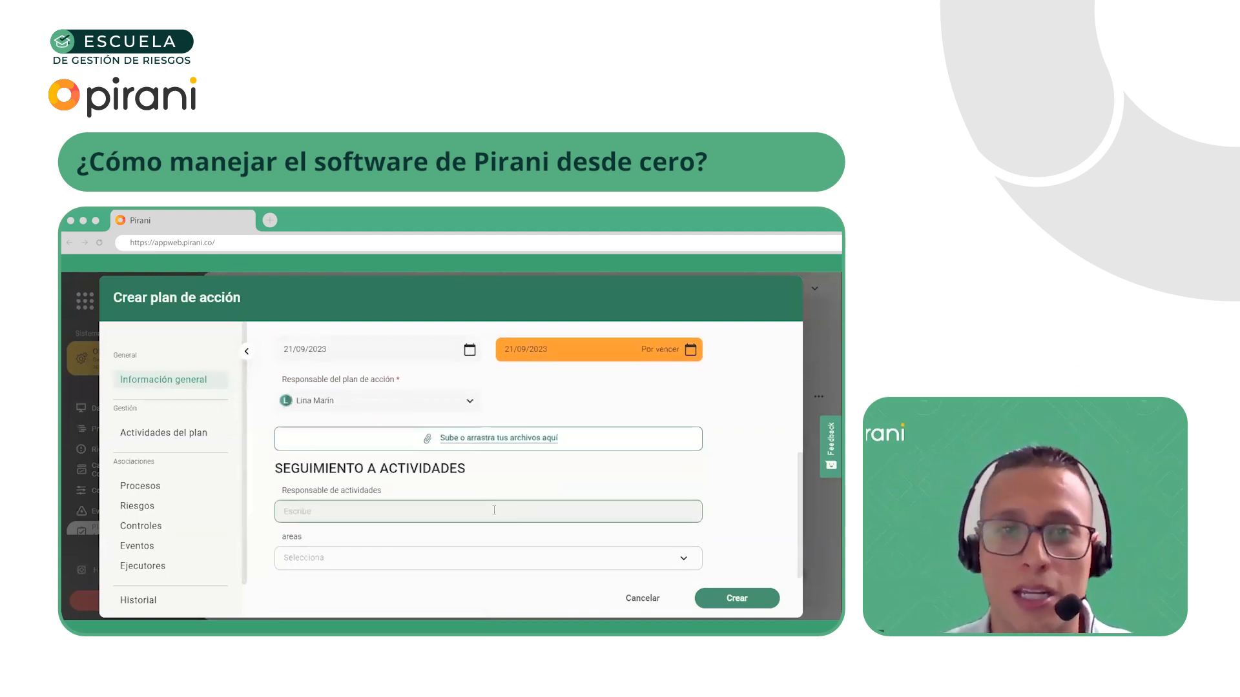
{"action": "scroll", "coordinate": [488, 512], "scroll_direction": "up", "scroll_amount": 1}
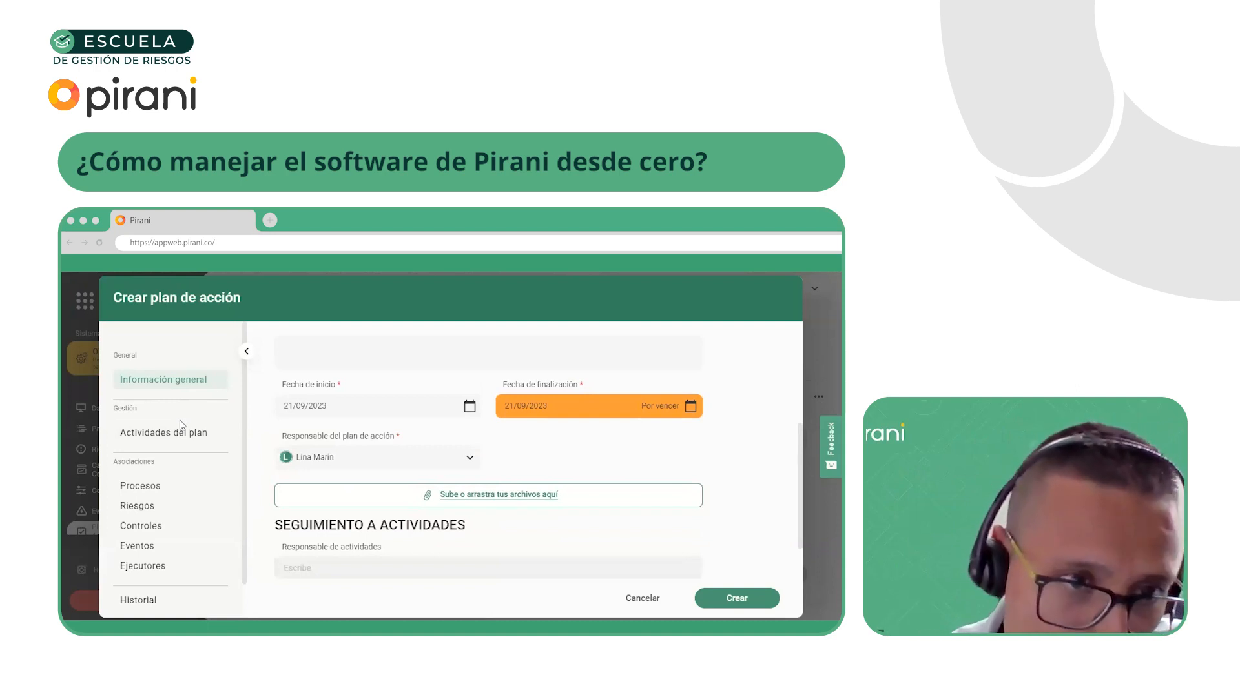
Add an activity named "1." to the action plan and assign it to the first listed person
{"action": "left_click", "coordinate": [170, 432]}
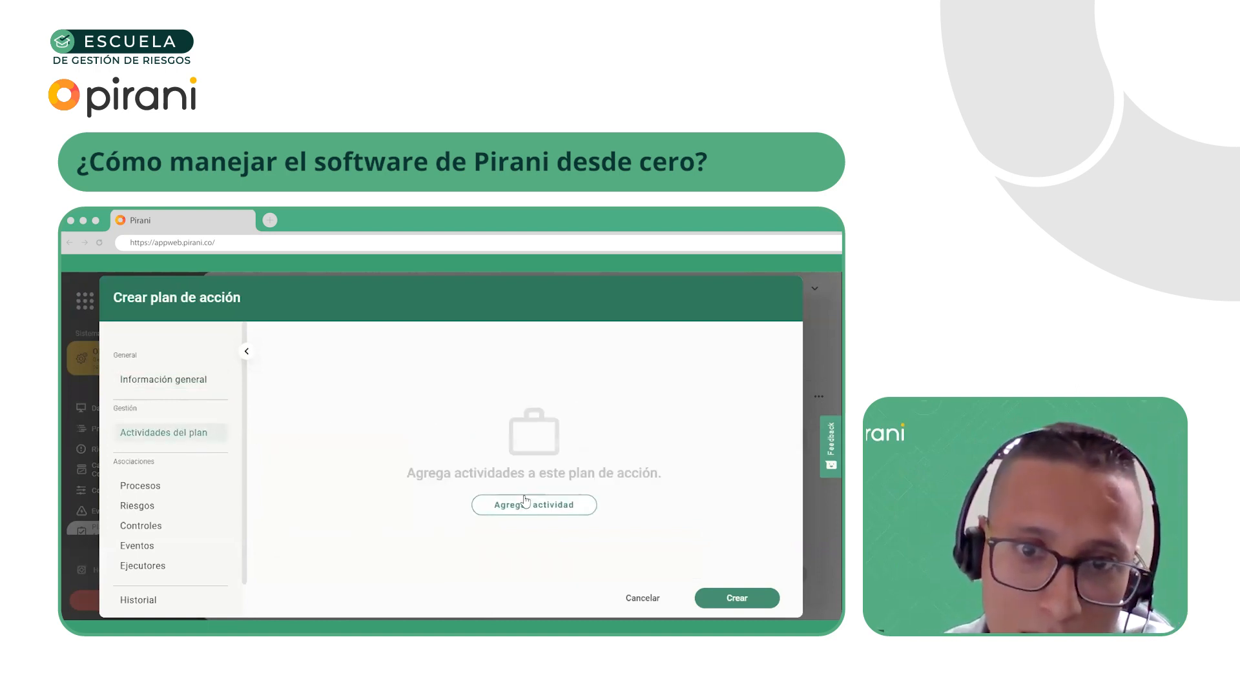
{"action": "left_click", "coordinate": [507, 505]}
{"action": "type", "text": "1."}
{"action": "left_click", "coordinate": [417, 449]}
{"action": "left_click", "coordinate": [397, 471]}
{"action": "left_click", "coordinate": [742, 451]}
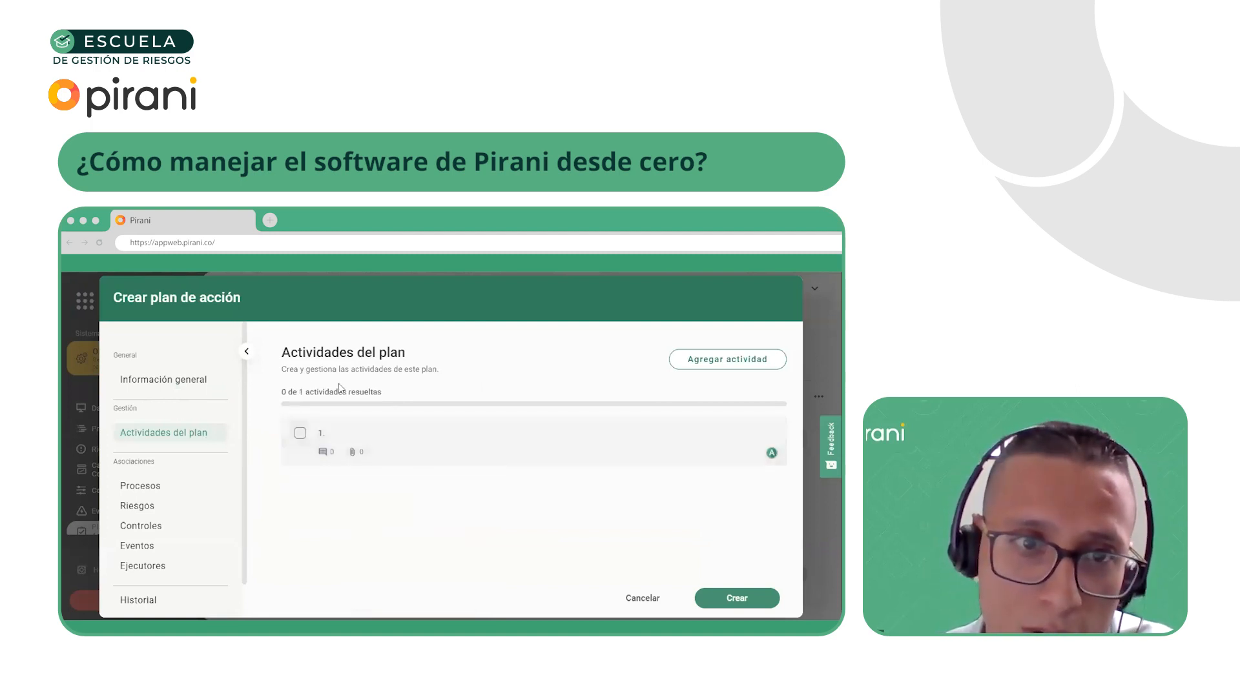
Add a second activity named "2." assigned to the first listed person, and discard the new action plan
{"action": "left_click", "coordinate": [711, 359]}
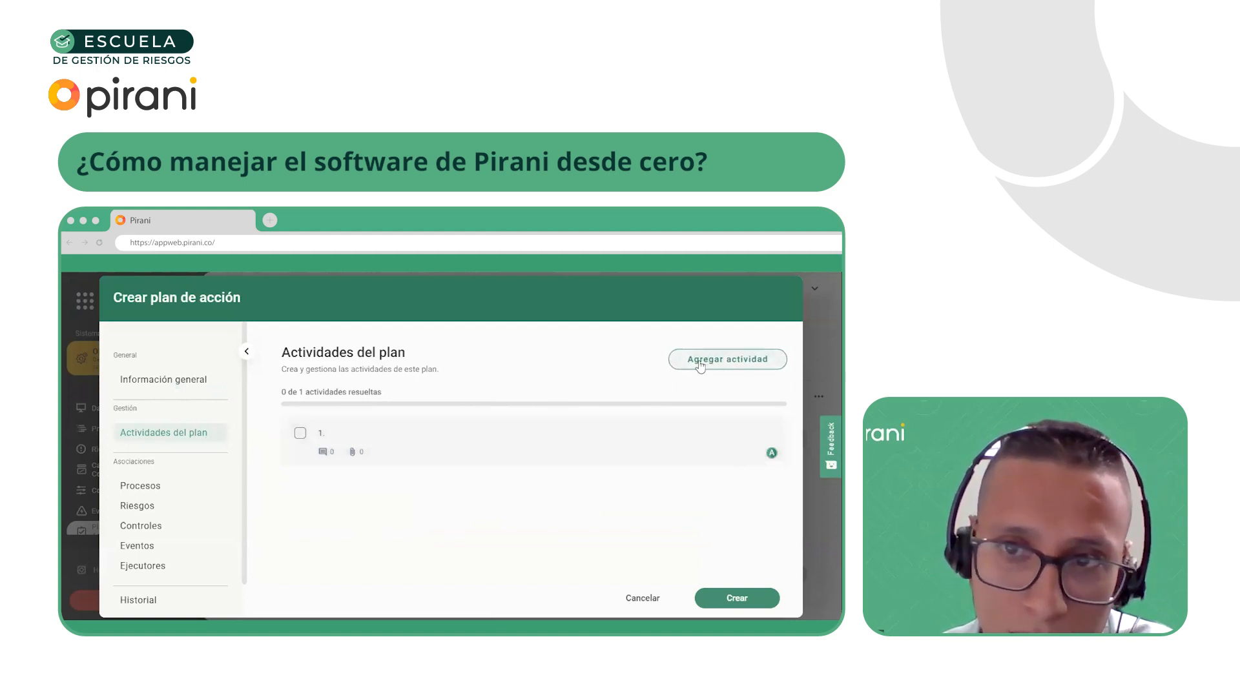
{"action": "type", "text": "2"}
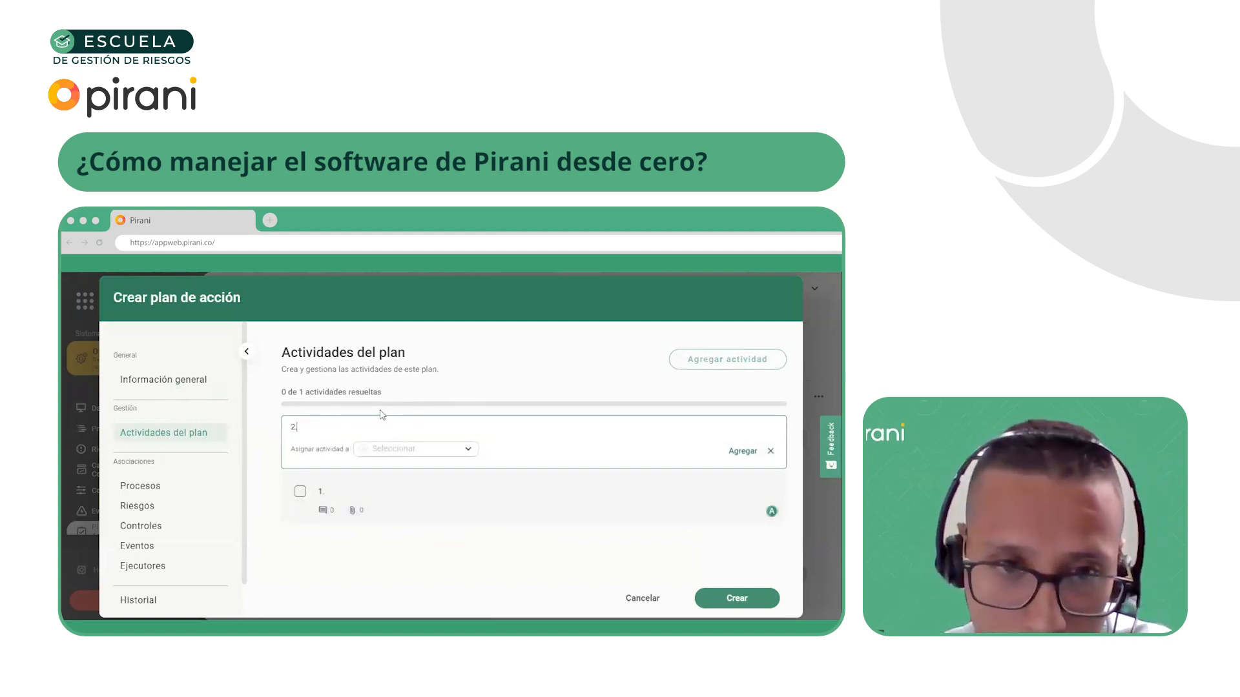
{"action": "type", "text": "."}
{"action": "left_click", "coordinate": [413, 449]}
{"action": "left_click", "coordinate": [401, 478]}
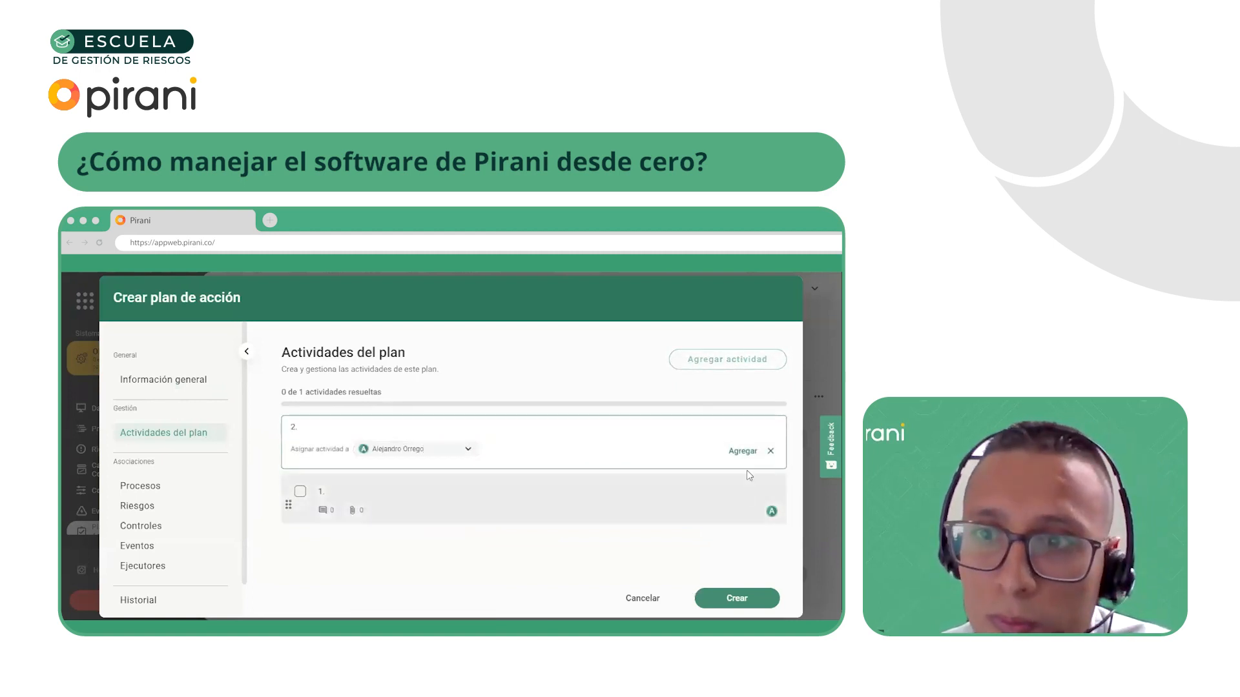
{"action": "left_click", "coordinate": [743, 451]}
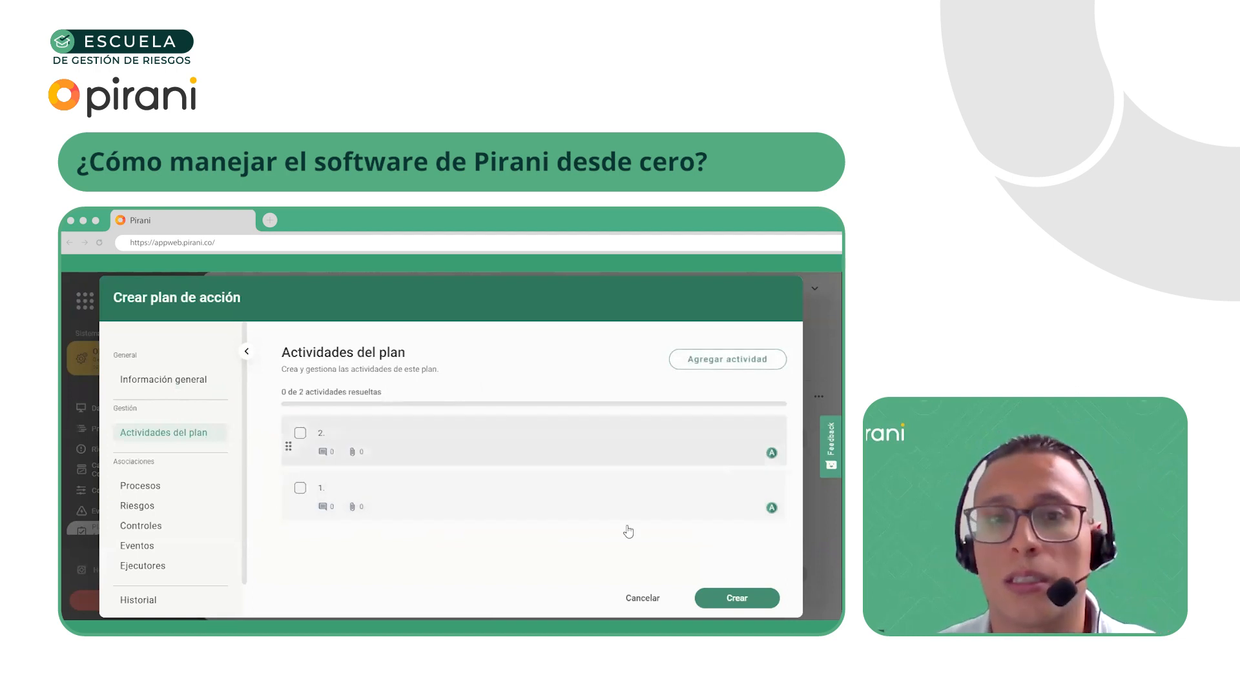
{"action": "left_click", "coordinate": [643, 598]}
{"action": "left_click", "coordinate": [493, 505]}
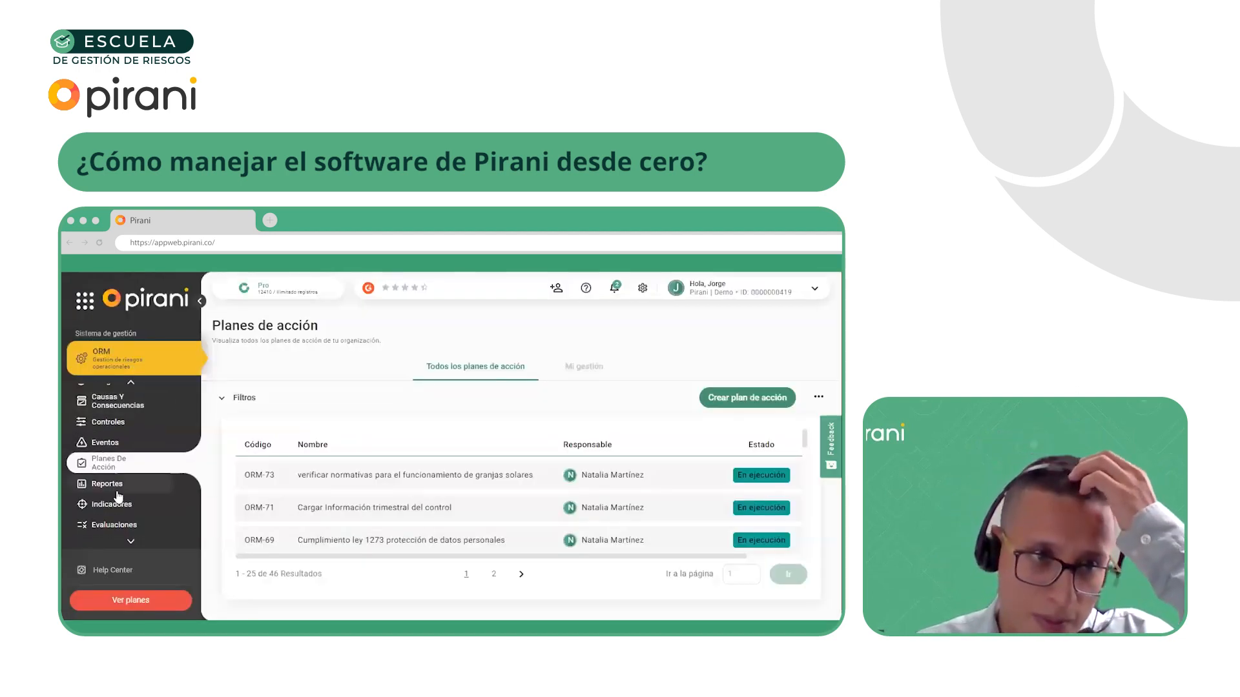
Open the detailed heat map (Mapa de calor) from the risk management reports
{"action": "left_click", "coordinate": [118, 486]}
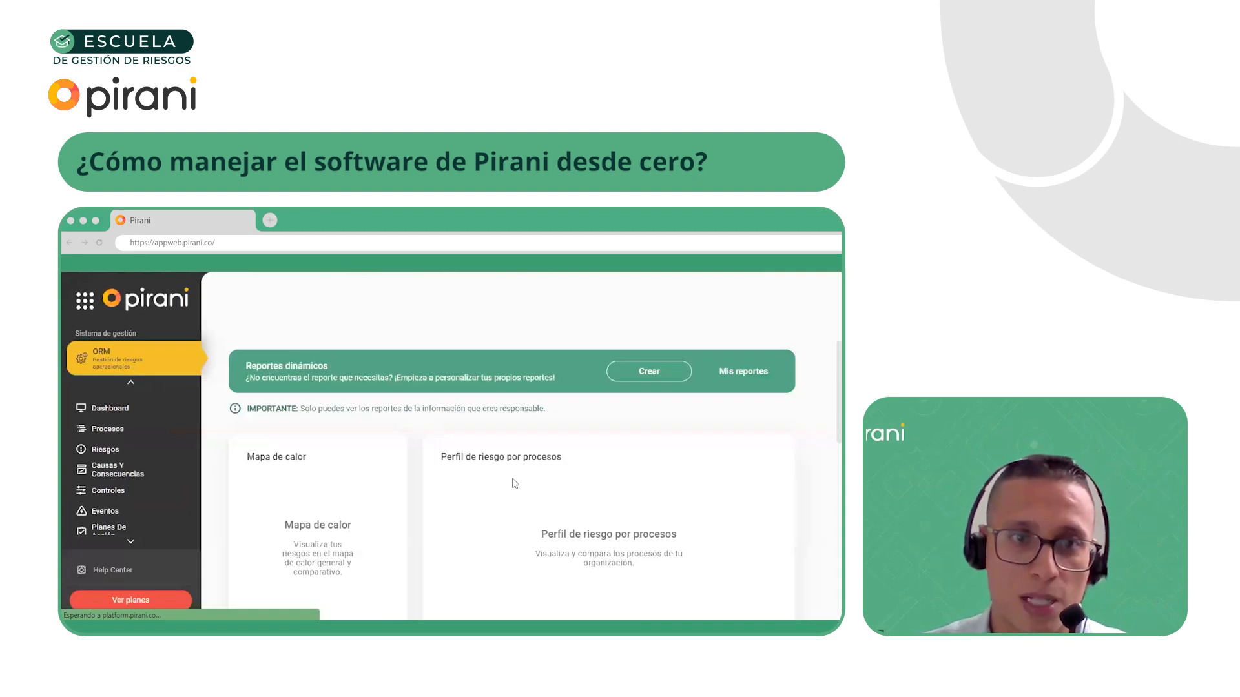
{"action": "scroll", "coordinate": [252, 510], "scroll_direction": "down", "scroll_amount": 2}
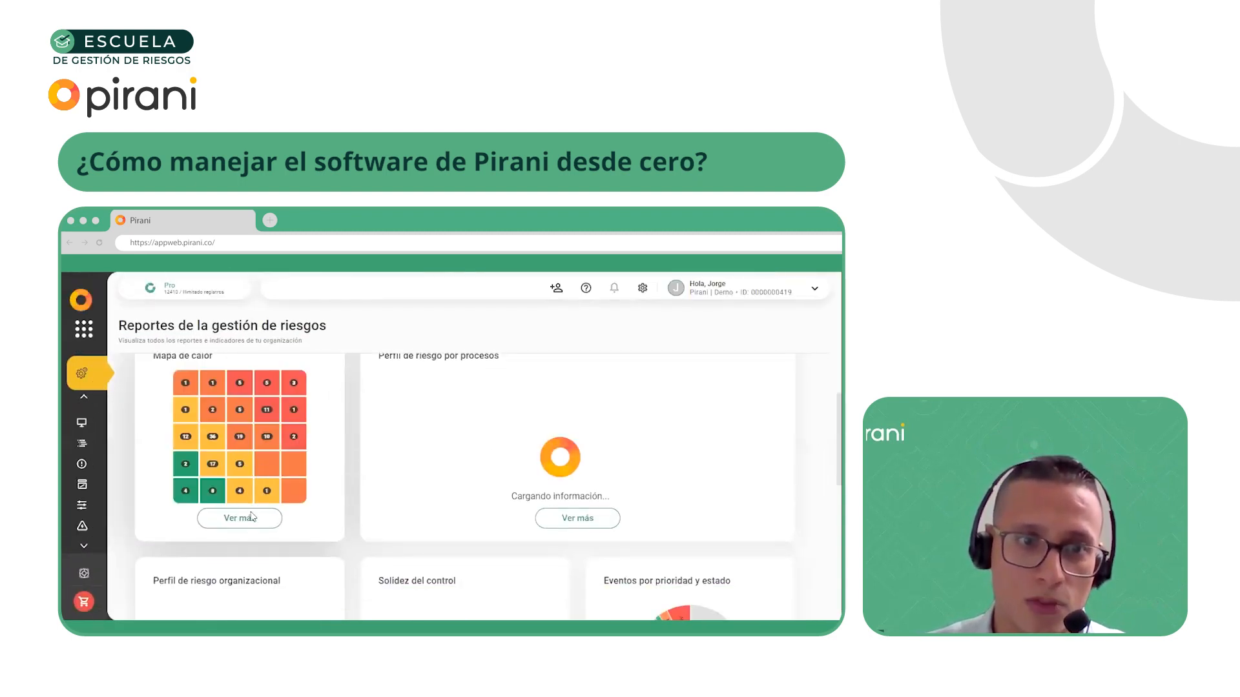
{"action": "left_click", "coordinate": [252, 517]}
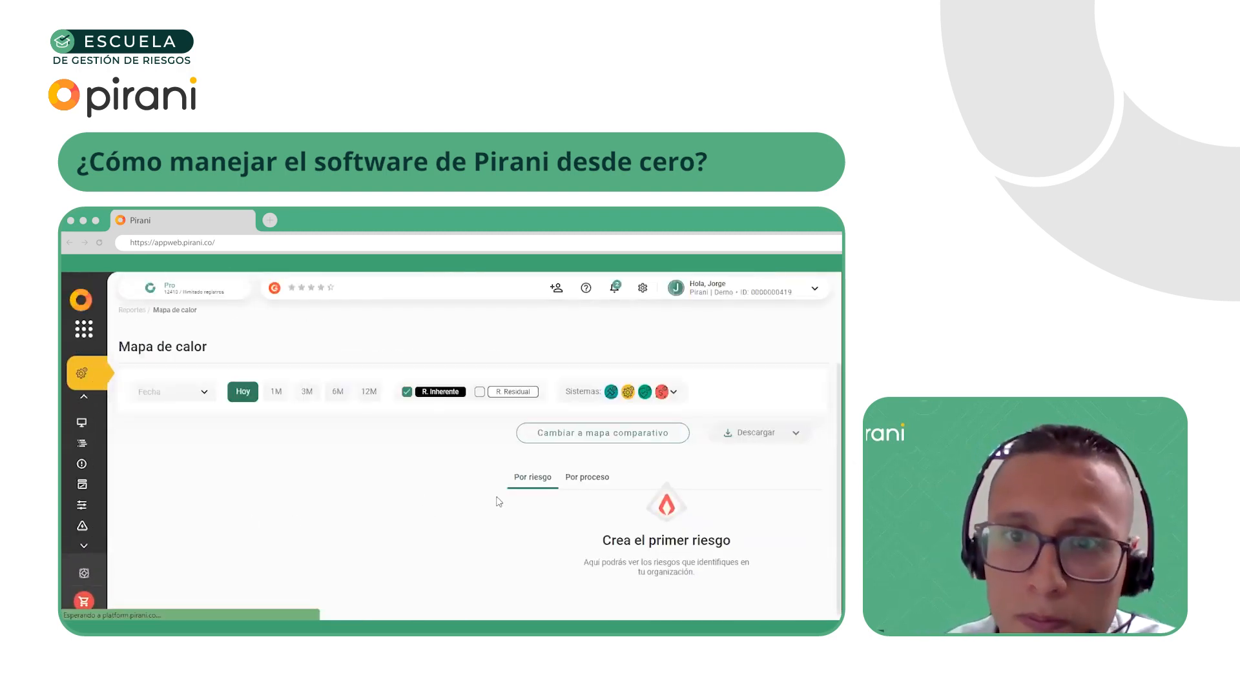
Limit the heat map to the ORM system by excluding Compliance, ISMS and AML
{"action": "left_click", "coordinate": [673, 392]}
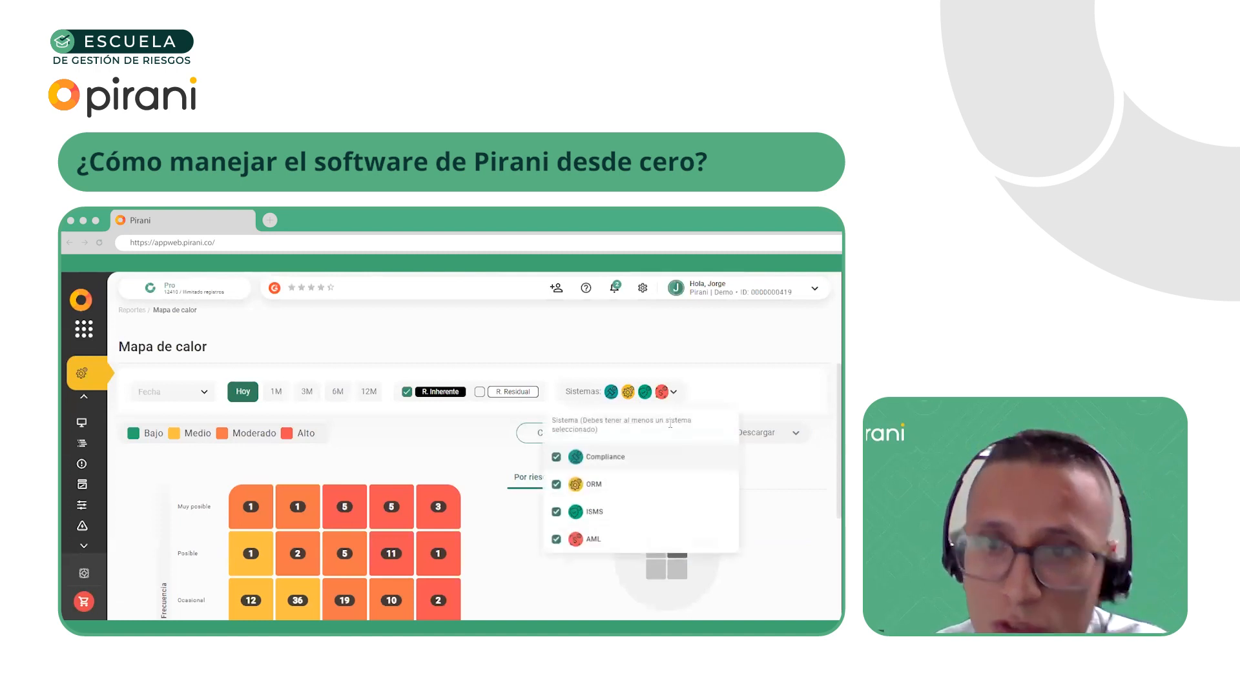
{"action": "left_click", "coordinate": [556, 457]}
{"action": "left_click", "coordinate": [556, 513]}
{"action": "left_click", "coordinate": [556, 539]}
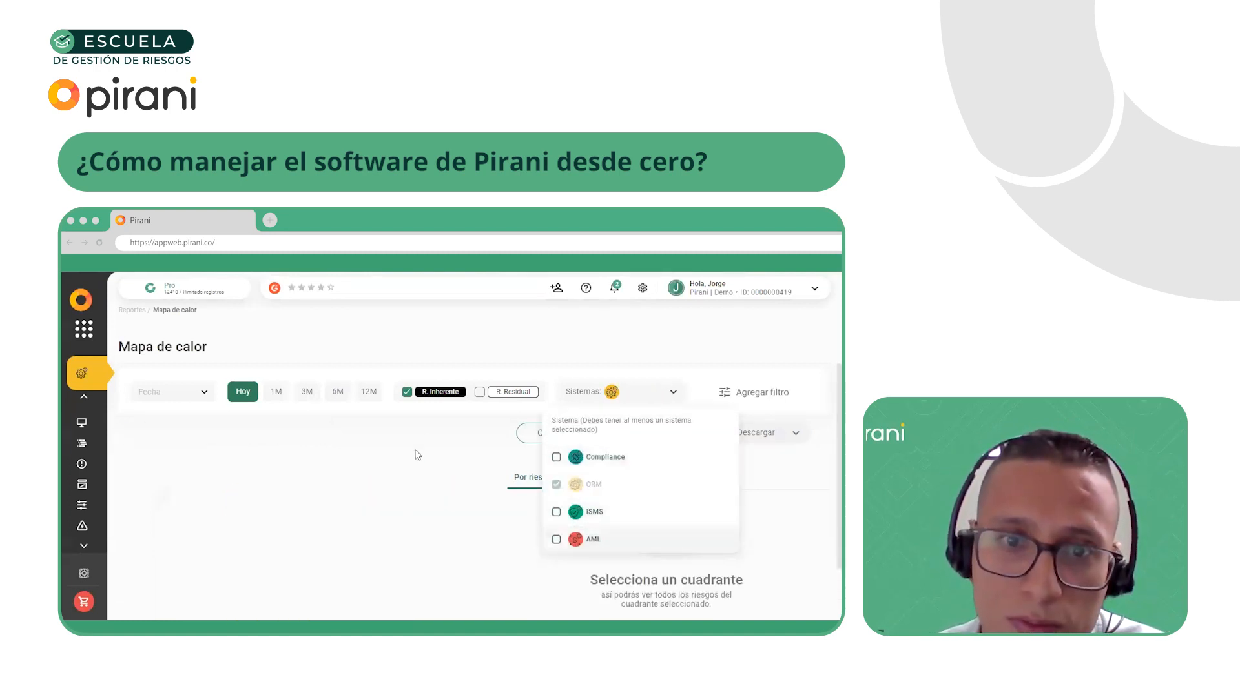
{"action": "left_click", "coordinate": [433, 432]}
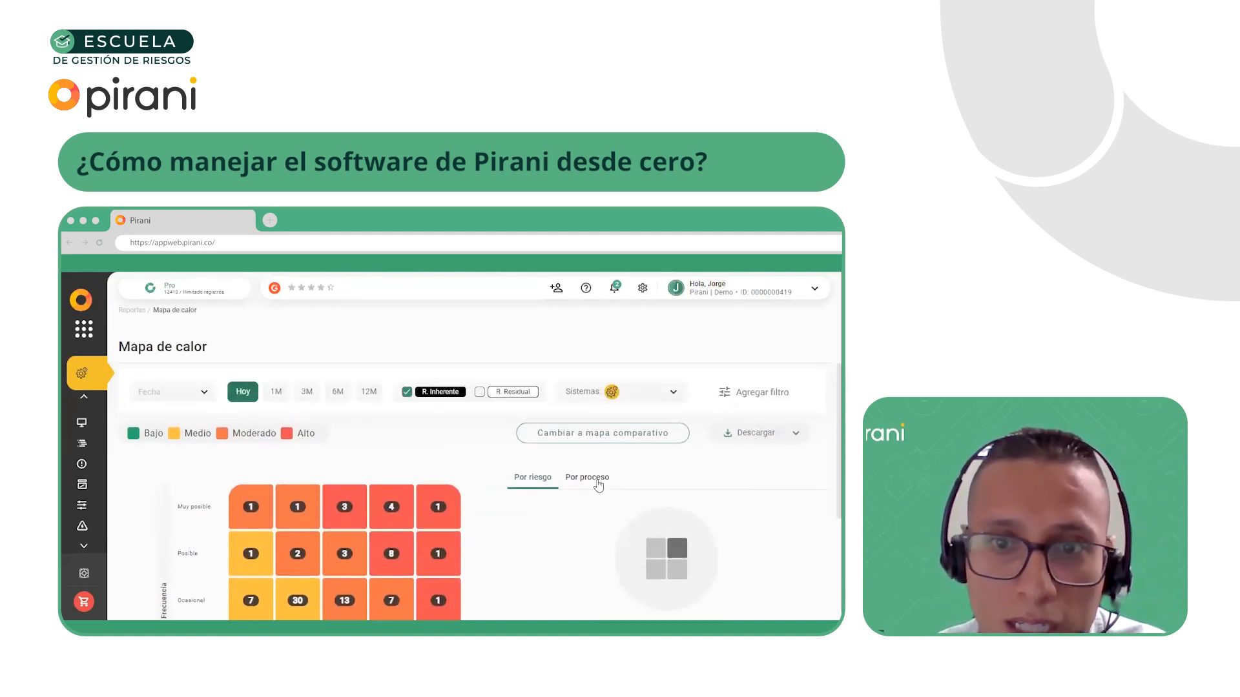
Switch the heat map to the by-process view and examine its additional filter options and process list
{"action": "left_click", "coordinate": [599, 483]}
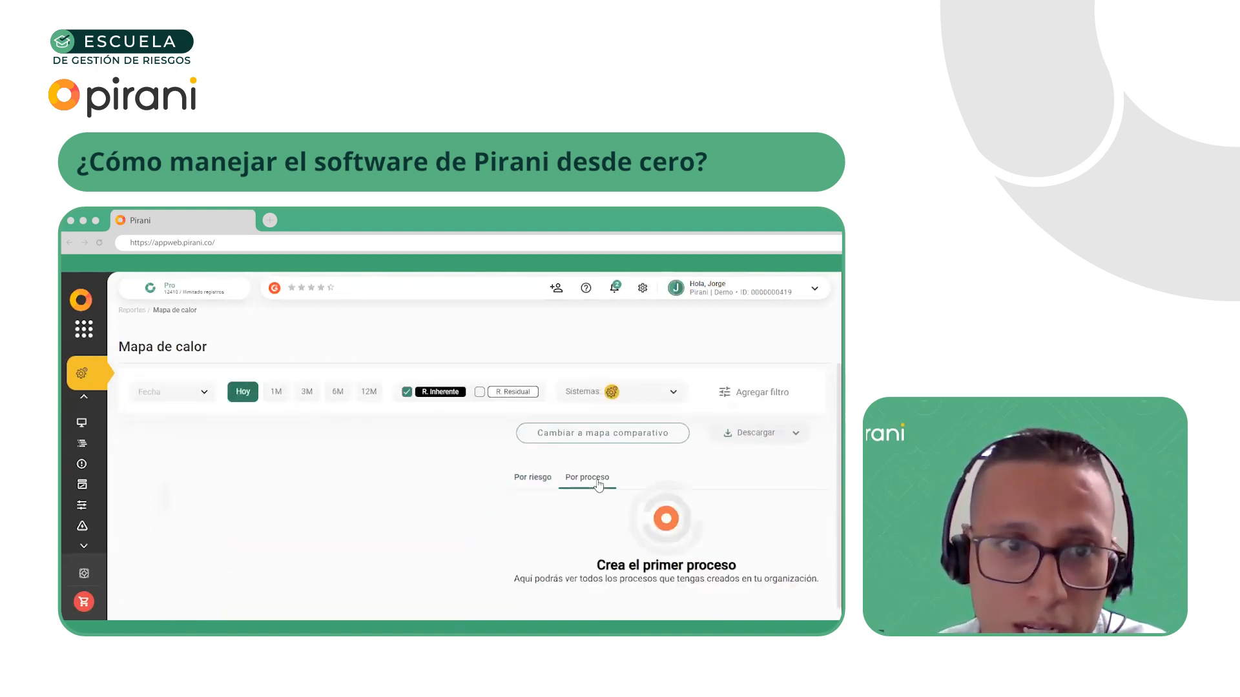
{"action": "left_click", "coordinate": [738, 395]}
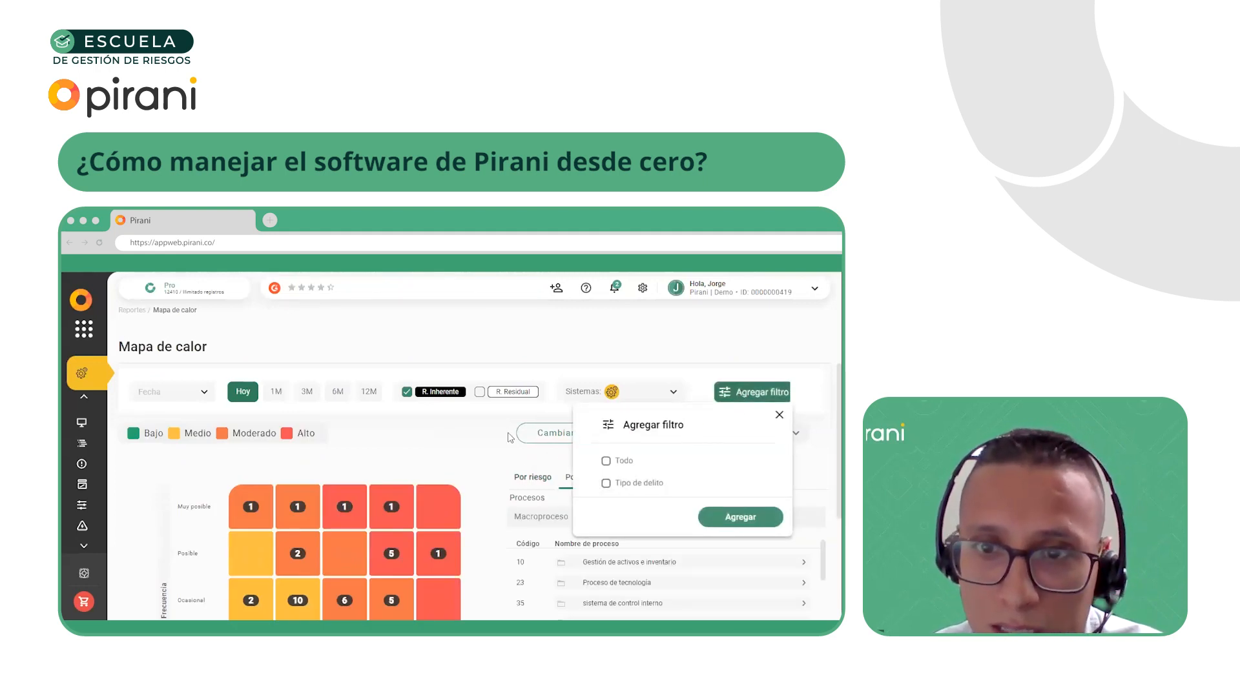
{"action": "left_click", "coordinate": [419, 432]}
{"action": "left_click", "coordinate": [755, 395]}
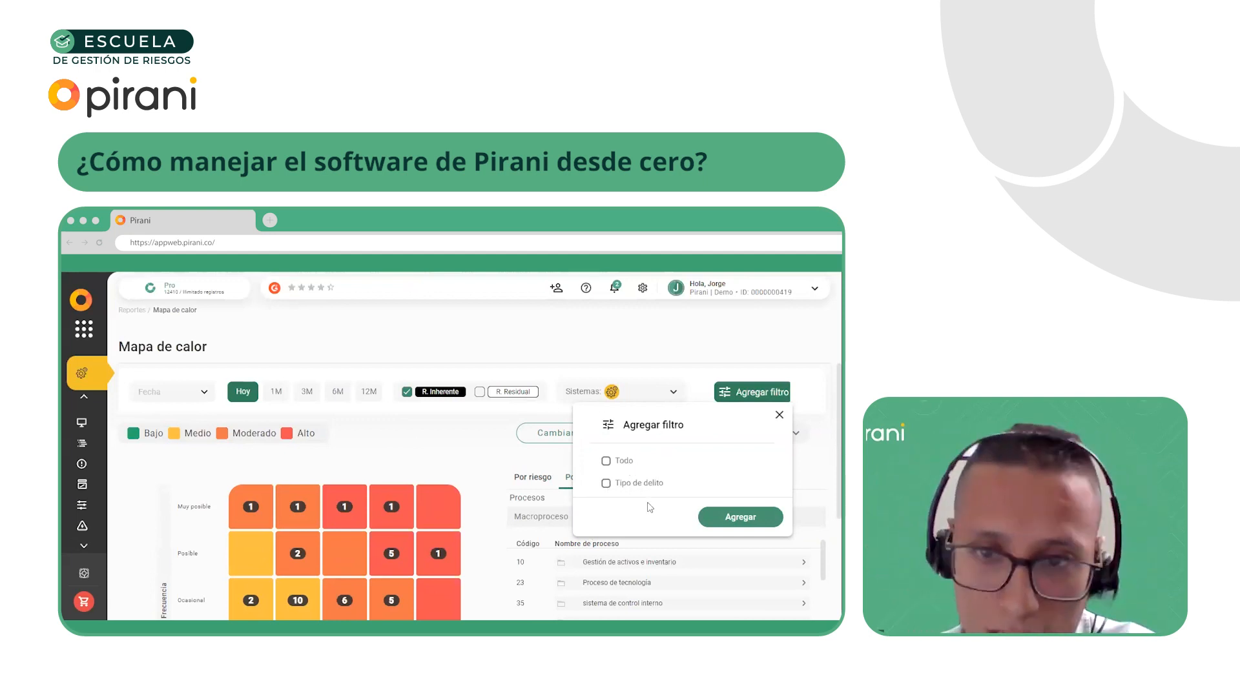
{"action": "left_click", "coordinate": [557, 481]}
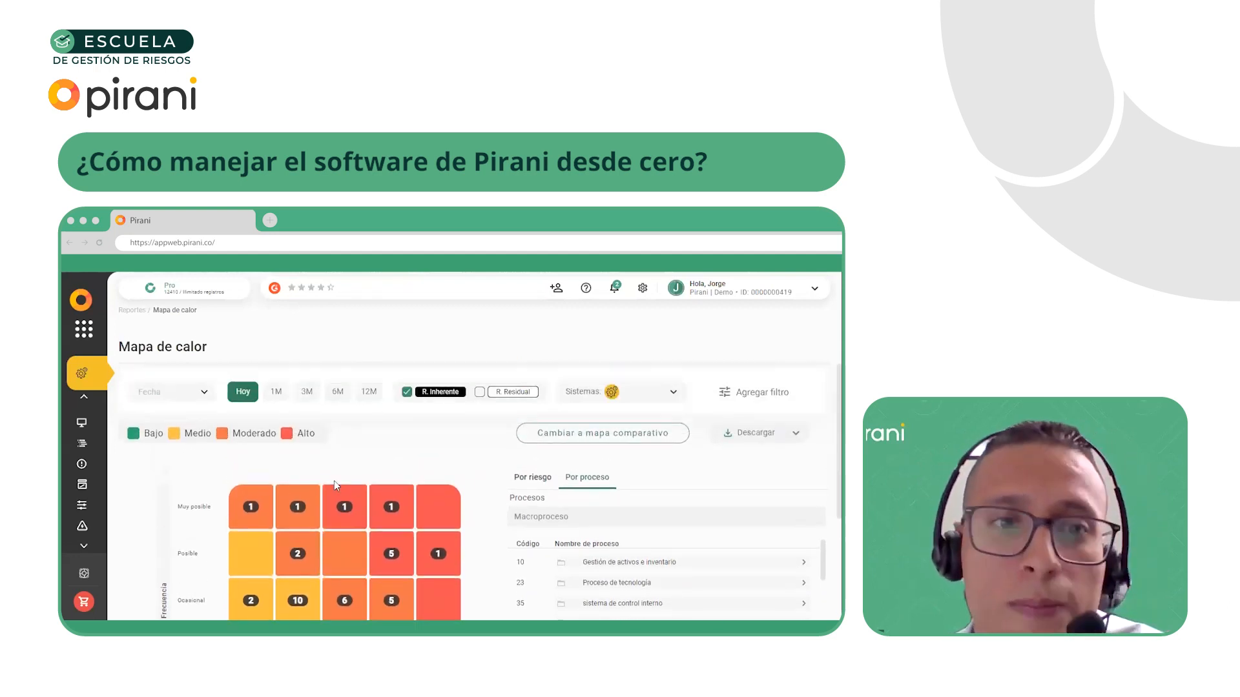
{"action": "scroll", "coordinate": [555, 504], "scroll_direction": "down", "scroll_amount": 5}
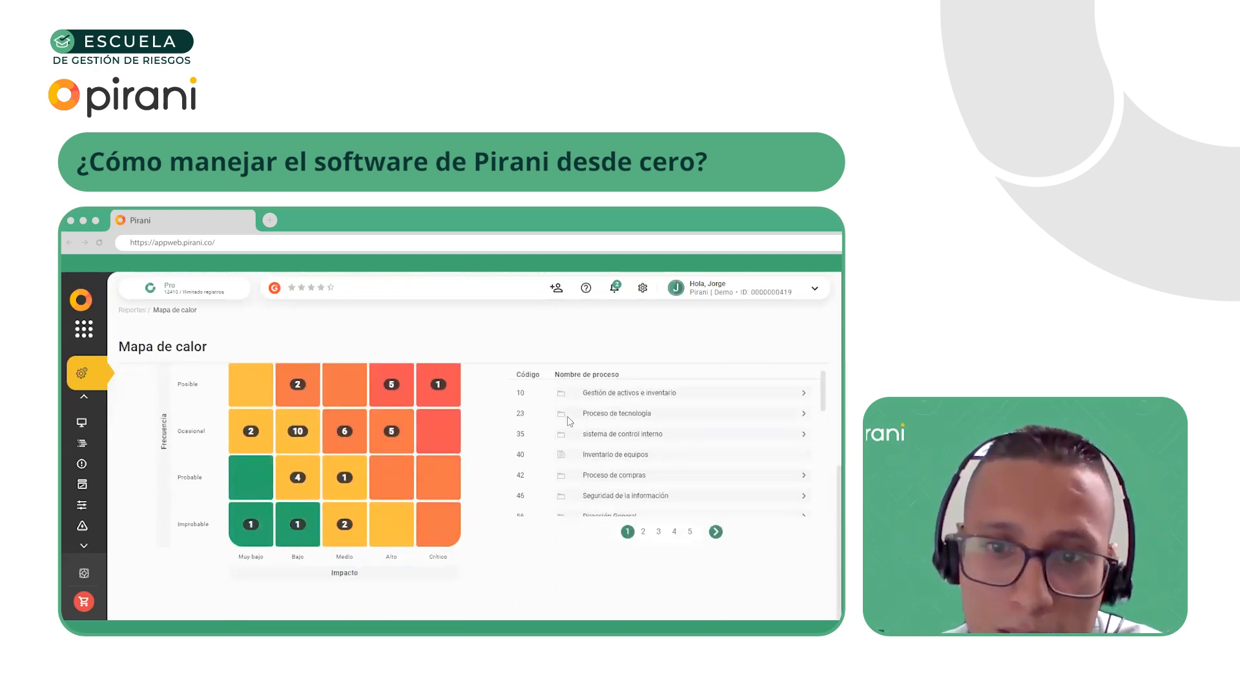